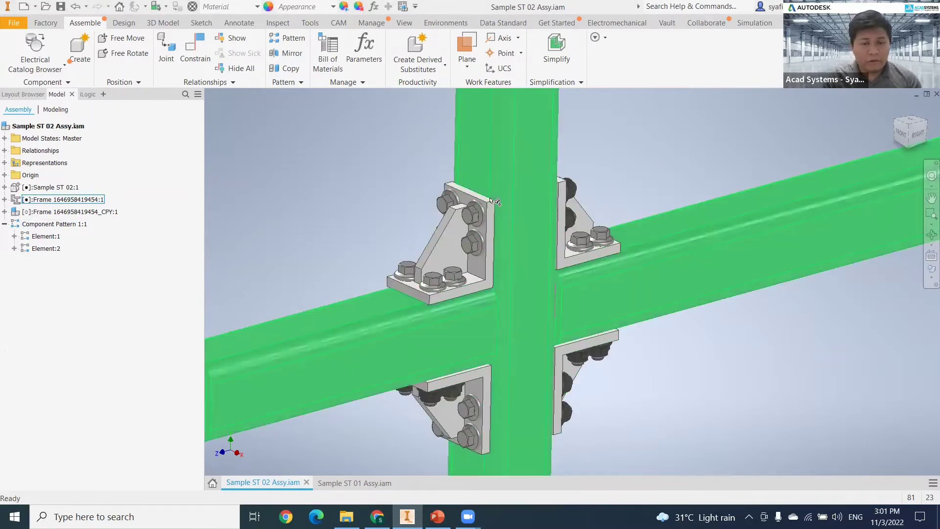
# Step: Examine the component pattern of bracket plates and bolts at the frame joint, checking the first element's contents and its Plate ST 02 part
pyautogui.click(459, 220)
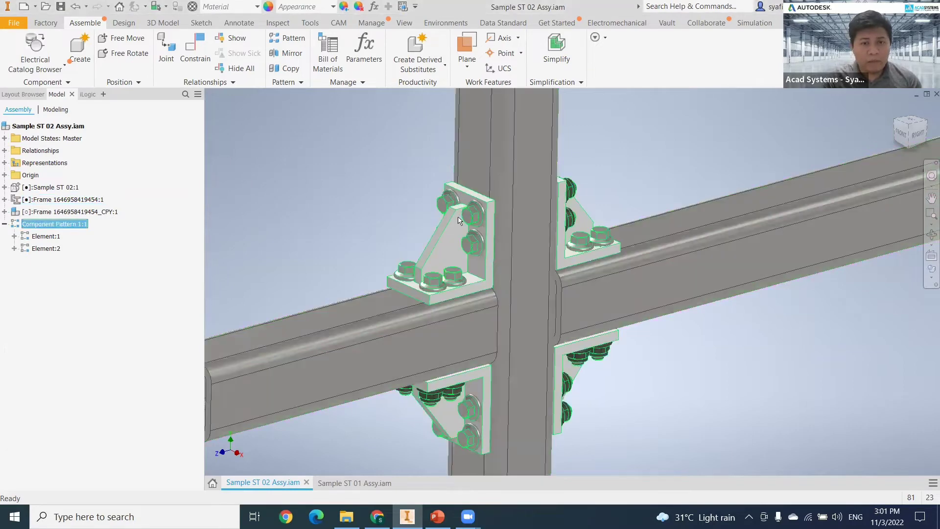
pyautogui.click(14, 236)
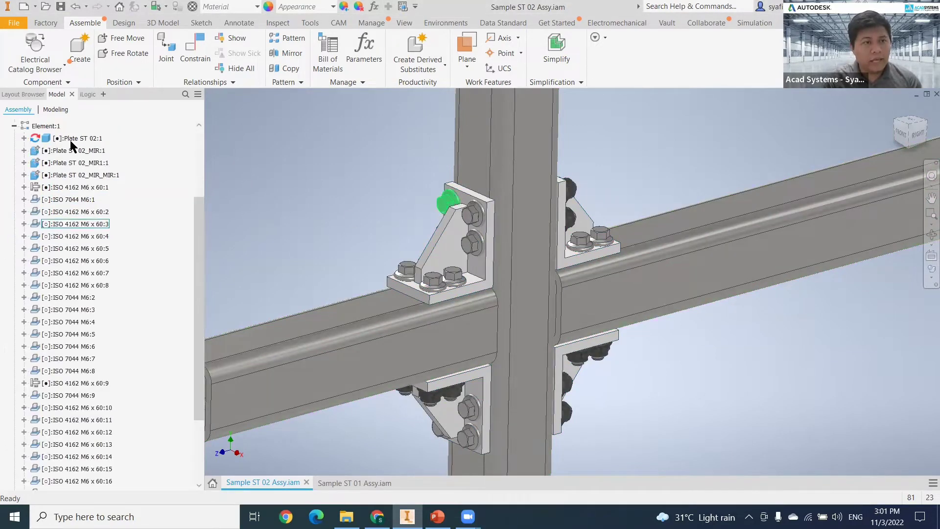
pyautogui.click(77, 140)
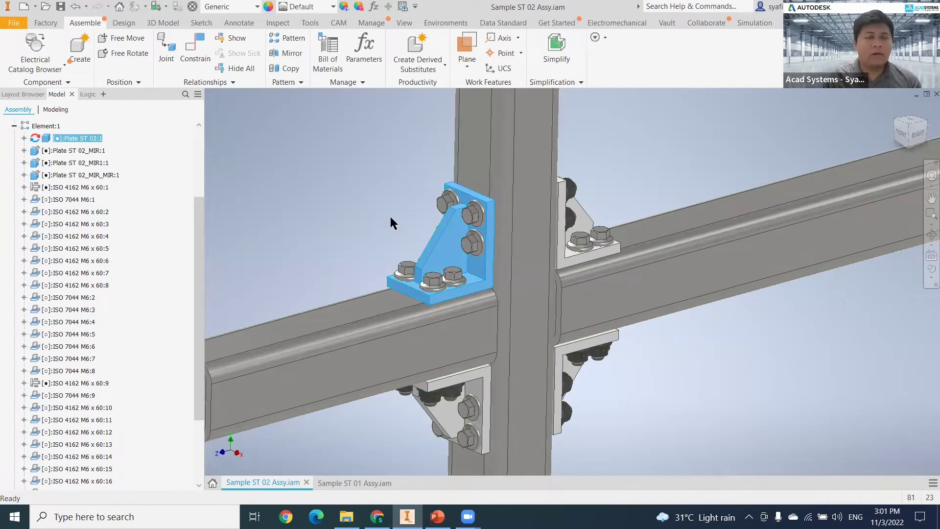
pyautogui.click(287, 194)
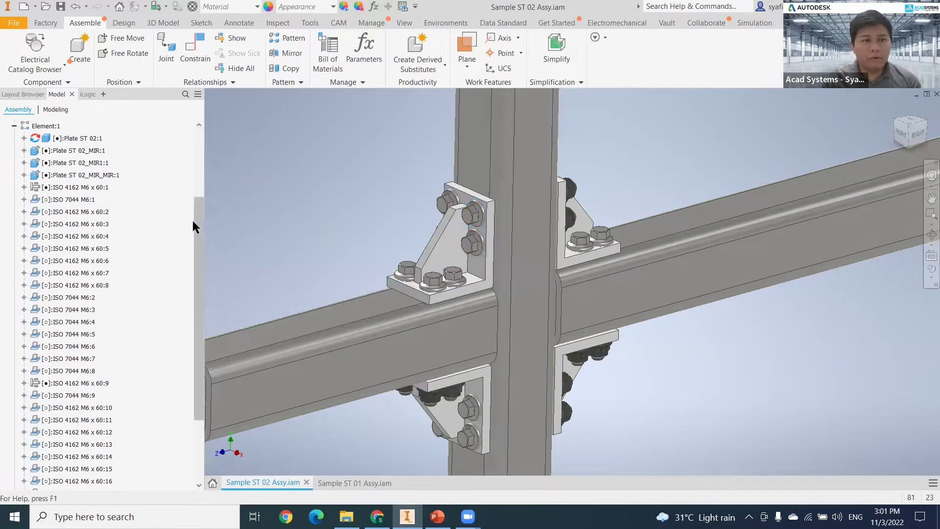
pyautogui.moveTo(195, 222); pyautogui.dragTo(201, 151)
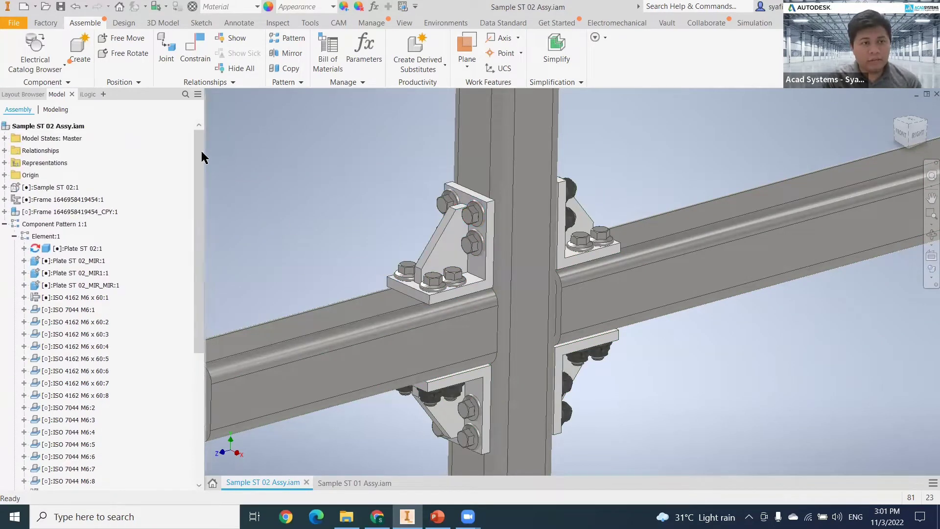
pyautogui.click(15, 236)
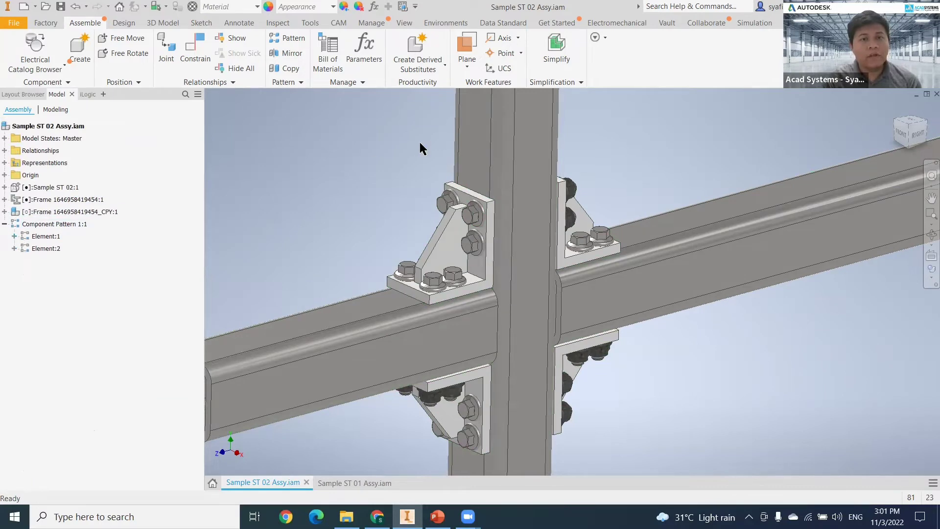
pyautogui.moveTo(455, 196); pyautogui.dragTo(471, 189, button='middle')
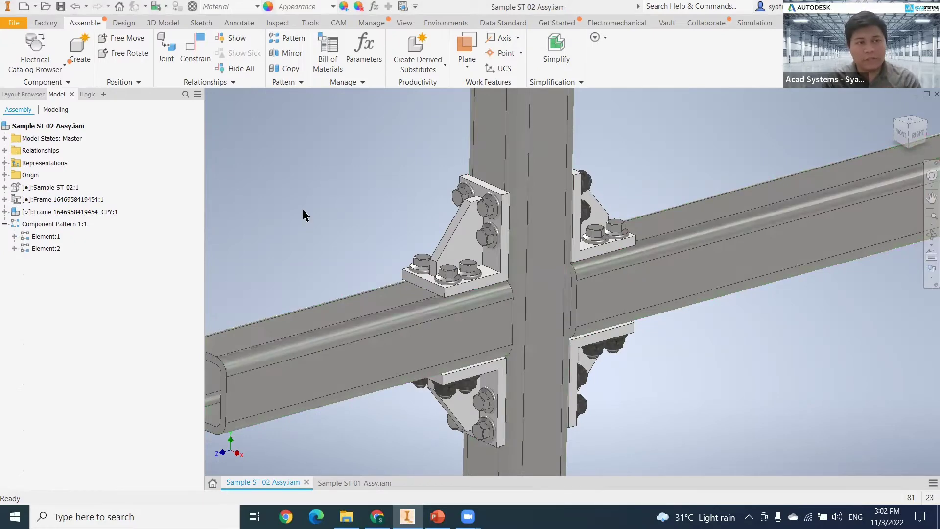
# Step: Create a new part file from the metric Standard (mm).ipt template
pyautogui.click(24, 7)
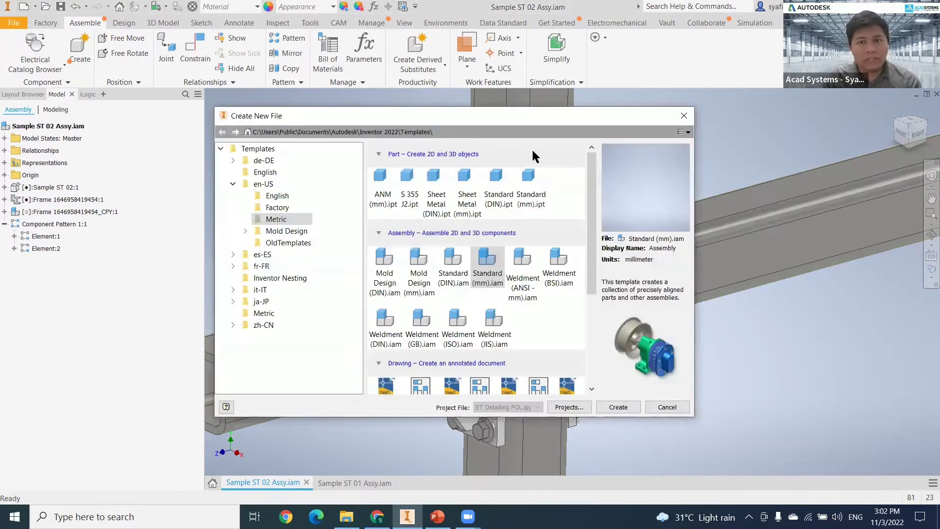
pyautogui.click(530, 189)
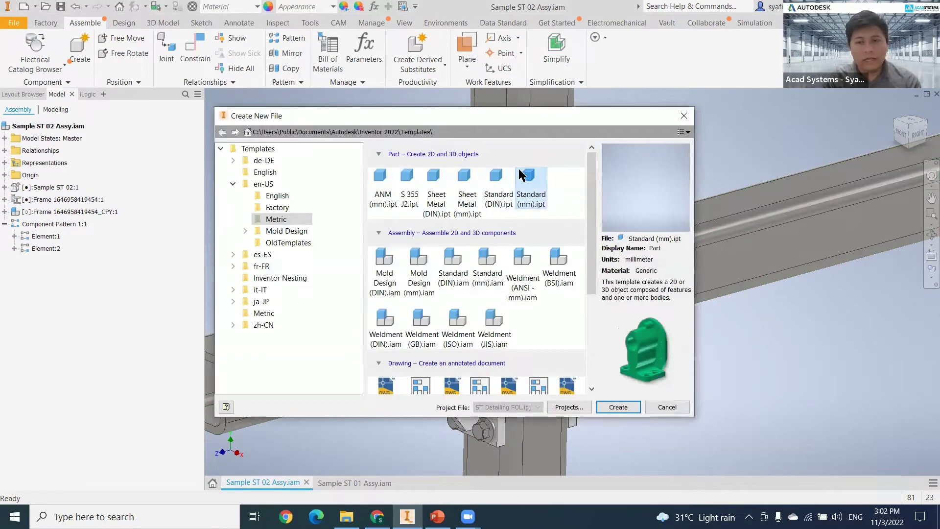
pyautogui.click(618, 407)
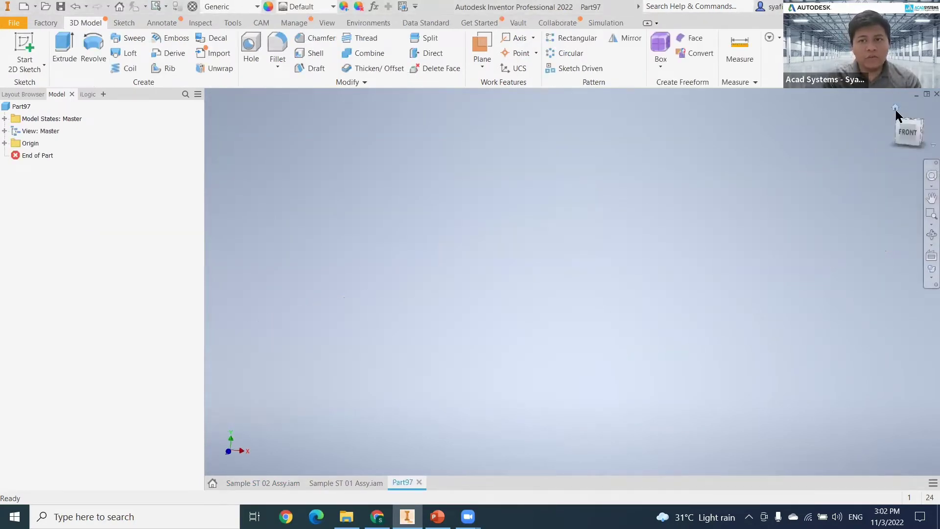
# Step: Start a new 2D sketch on the part's YZ origin plane
pyautogui.click(4, 143)
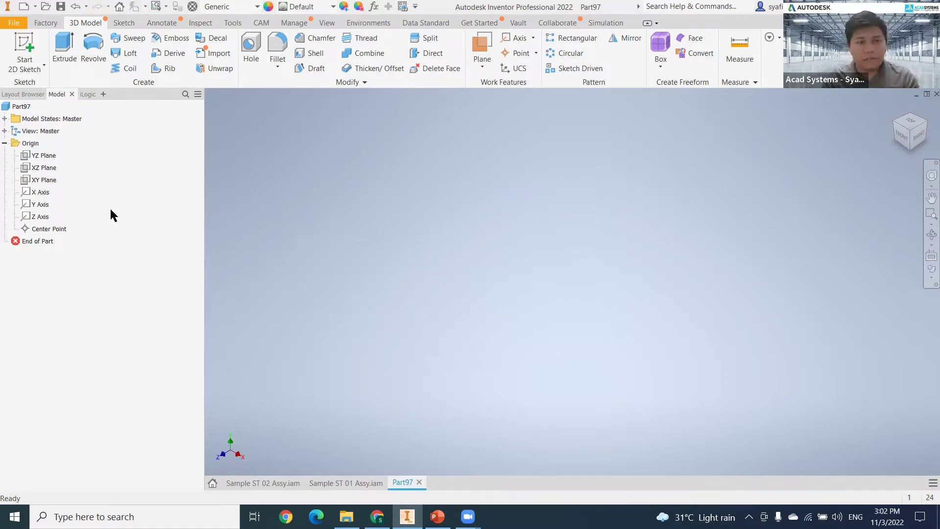
pyautogui.click(38, 156)
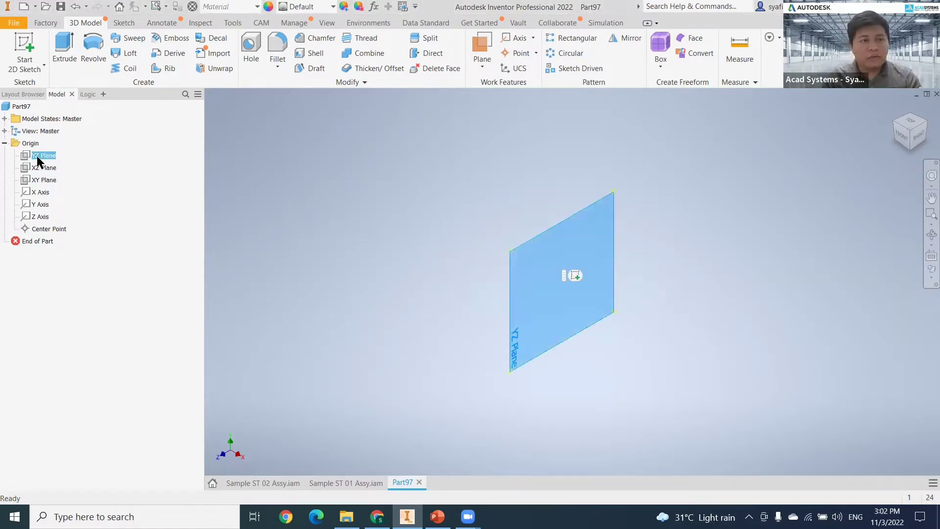
pyautogui.rightClick(36, 156)
pyautogui.click(72, 188)
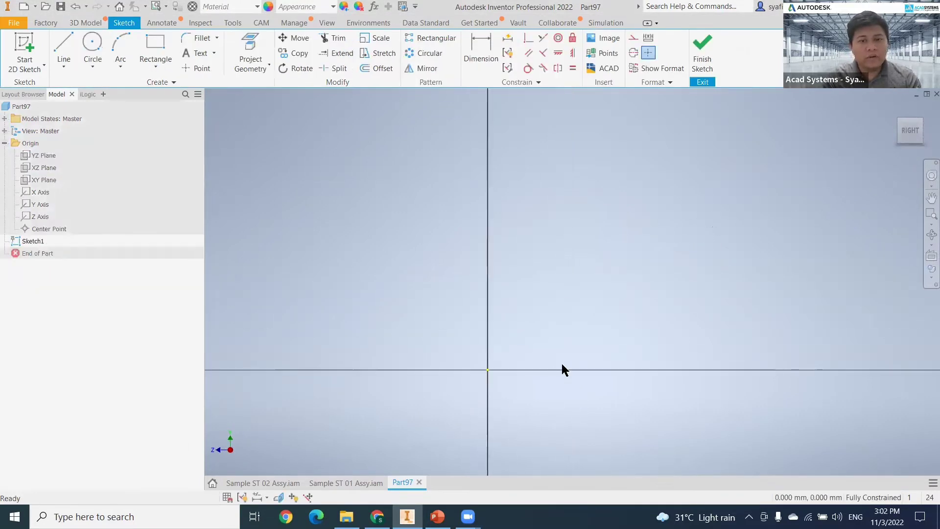
# Step: Draw a 750 mm vertical line upward from the sketch origin
pyautogui.click(64, 51)
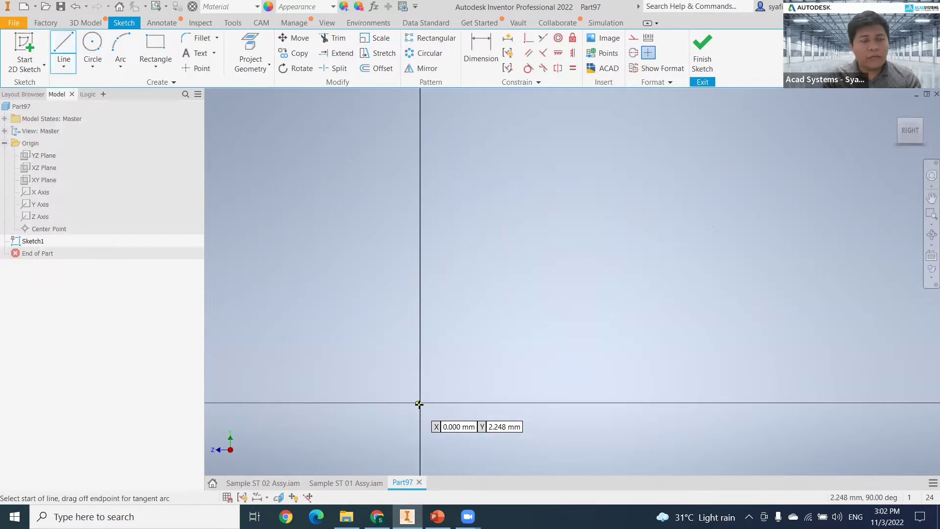
pyautogui.click(419, 403)
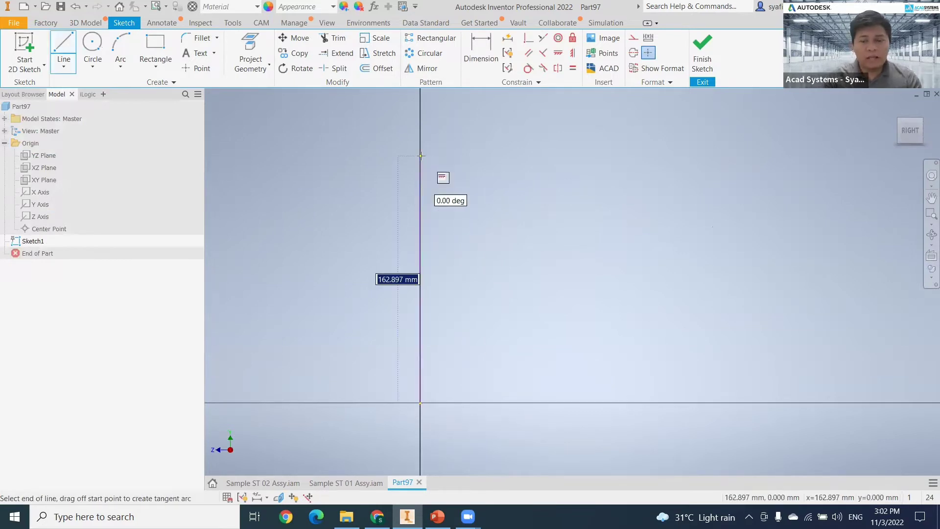
pyautogui.write('750')
pyautogui.press('Return')
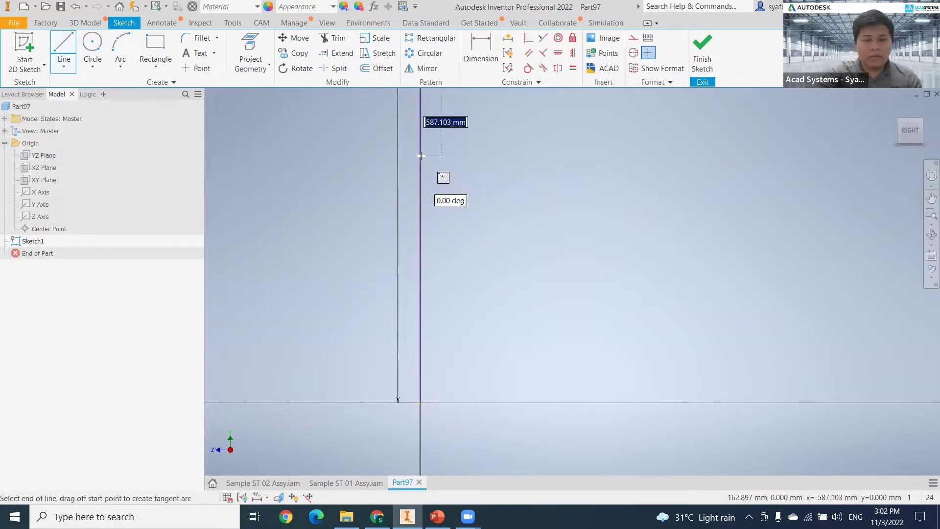
# Step: Continue from the vertical line's upper end with a 500 mm horizontal line away from the vertical axis, and end the line chain
pyautogui.scroll(-5, 431, 294)
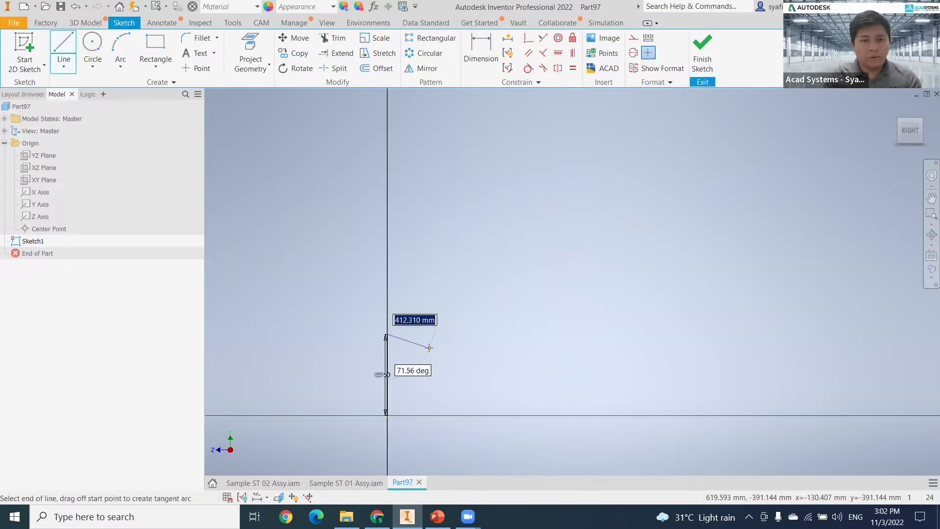
pyautogui.scroll(5, 436, 324)
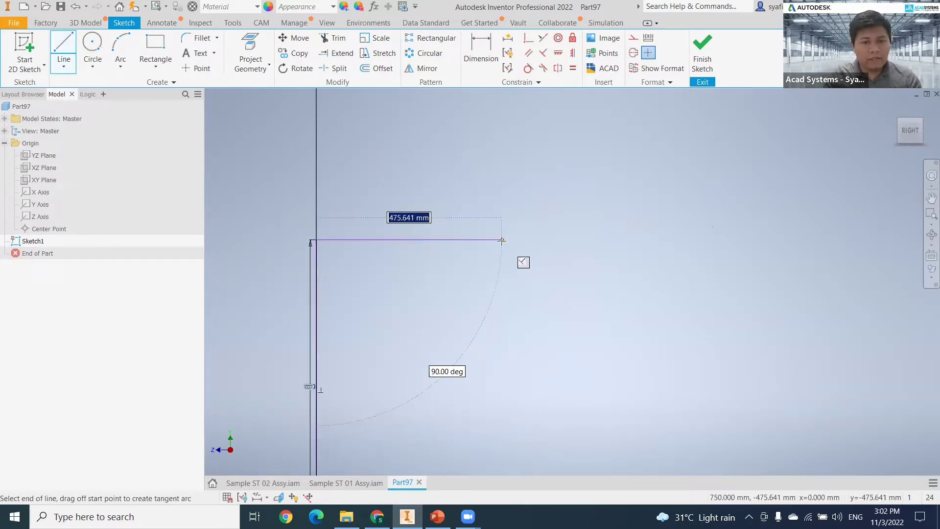
pyautogui.write('500')
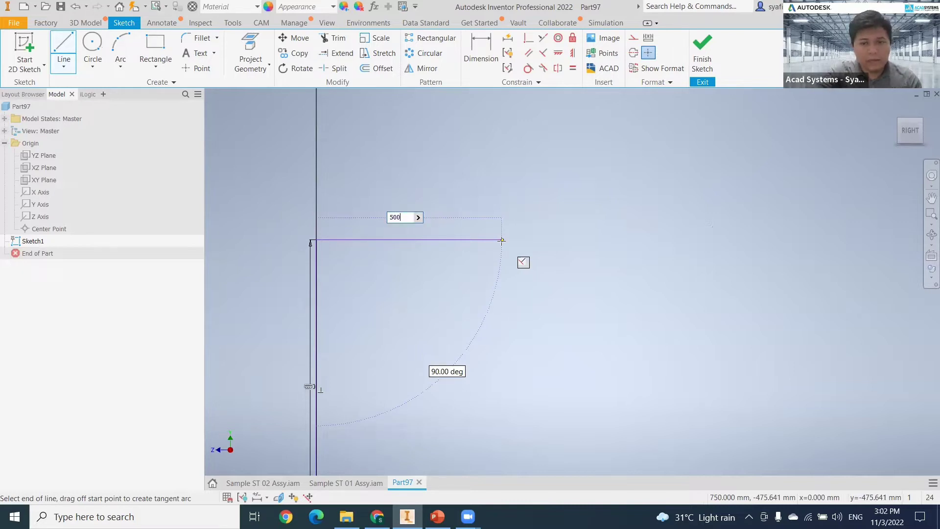
pyautogui.press('Return')
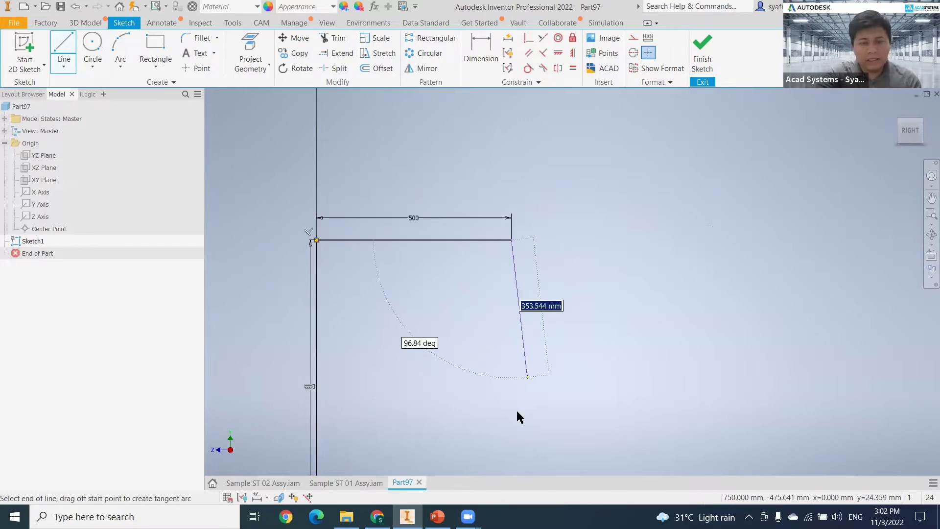
pyautogui.press('Escape')
pyautogui.scroll(-3, 516, 410)
pyautogui.moveTo(488, 372); pyautogui.dragTo(459, 274, button='middle')
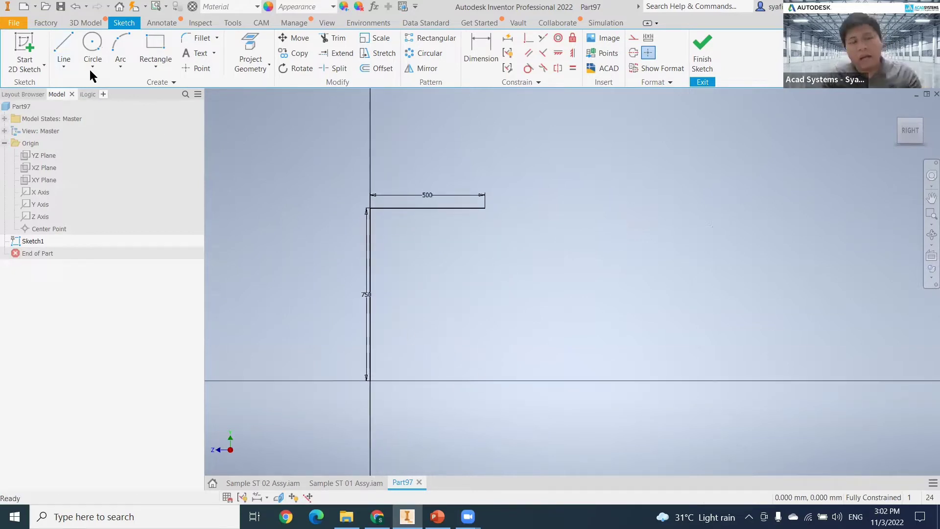
# Step: Draw a vertical line from the free end of the 500 mm line down to the level of the origin
pyautogui.click(64, 46)
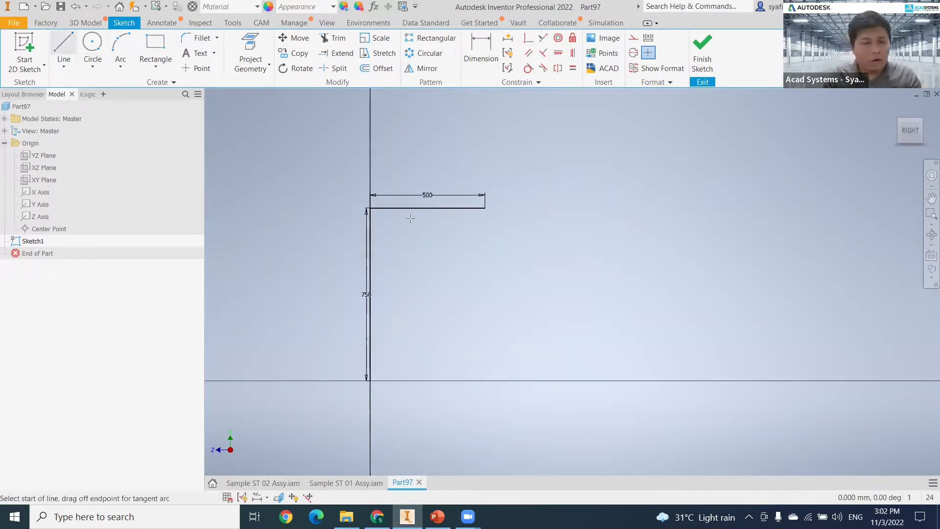
pyautogui.click(486, 209)
pyautogui.click(486, 380)
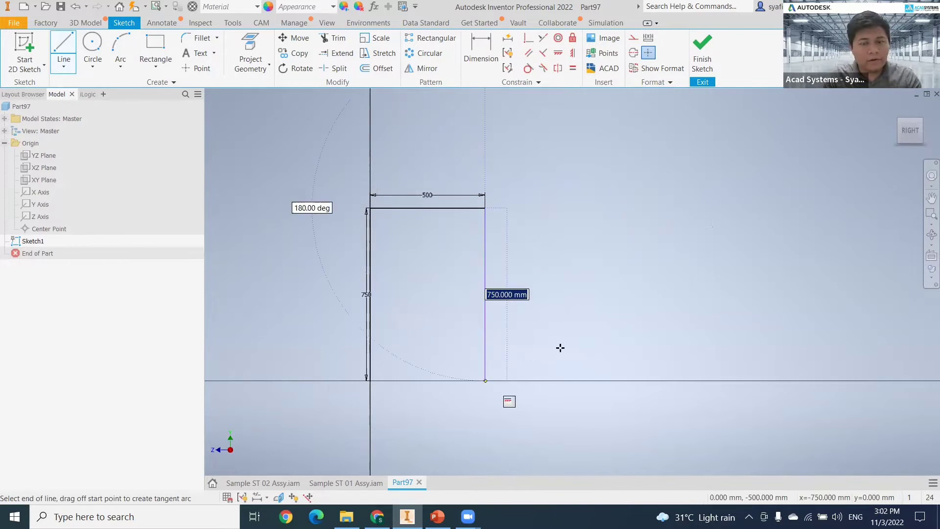
pyautogui.press('Escape')
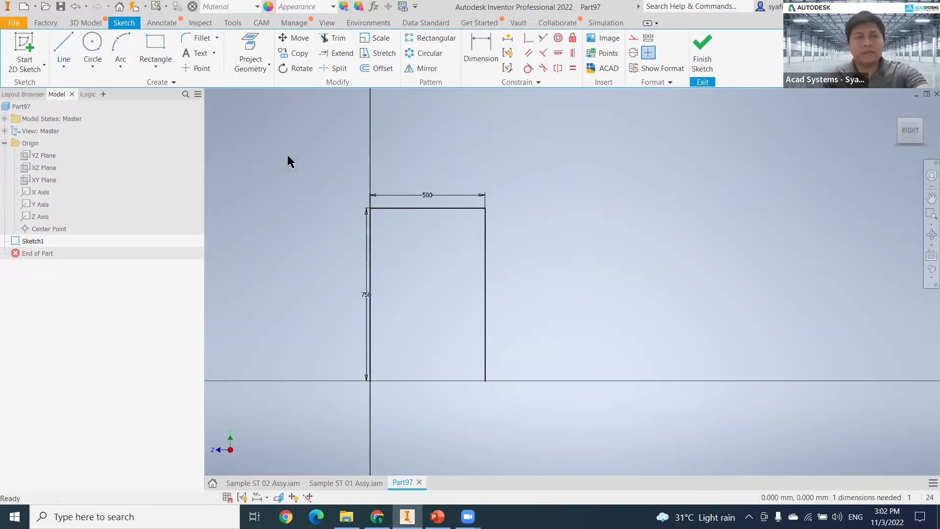
pyautogui.click(66, 49)
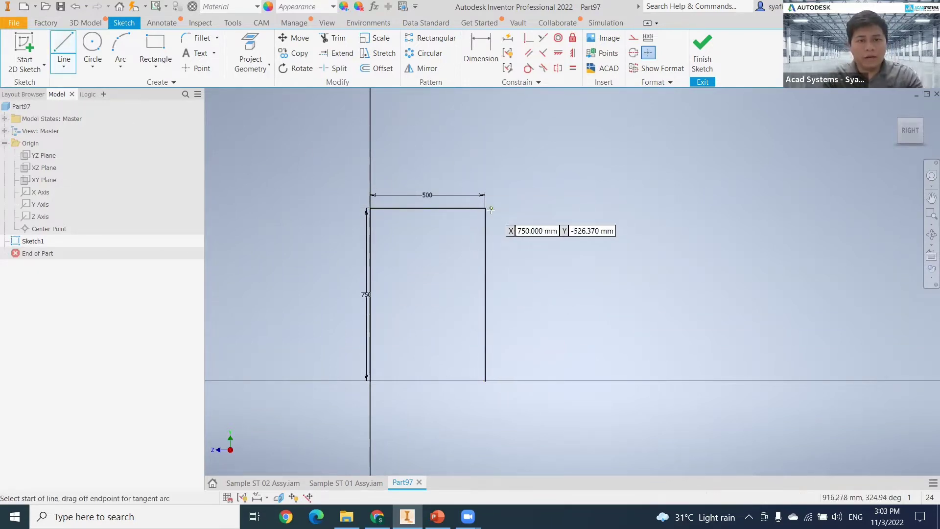
pyautogui.click(485, 208)
pyautogui.press('Escape')
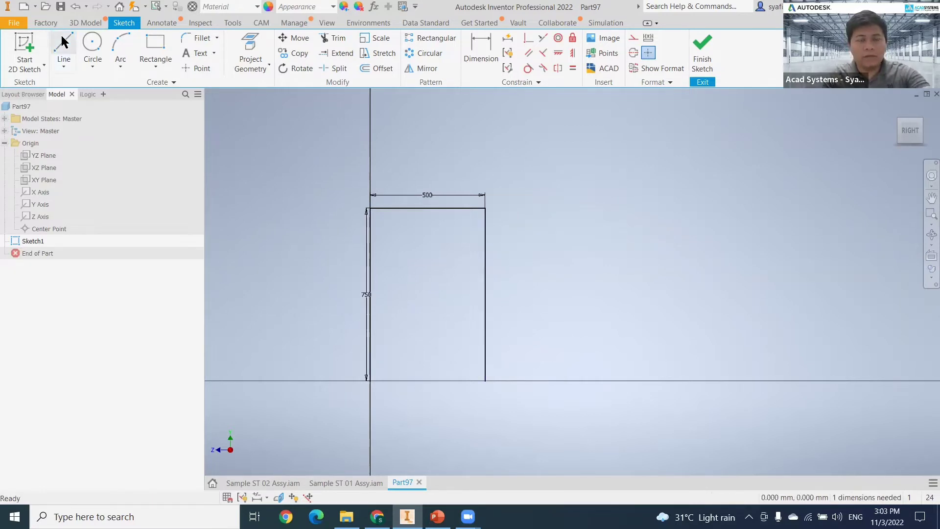
# Step: Draw a horizontal line about 481 mm long outward from the second upright, then a vertical line about 512 mm down to the base level
pyautogui.click(63, 51)
pyautogui.click(485, 263)
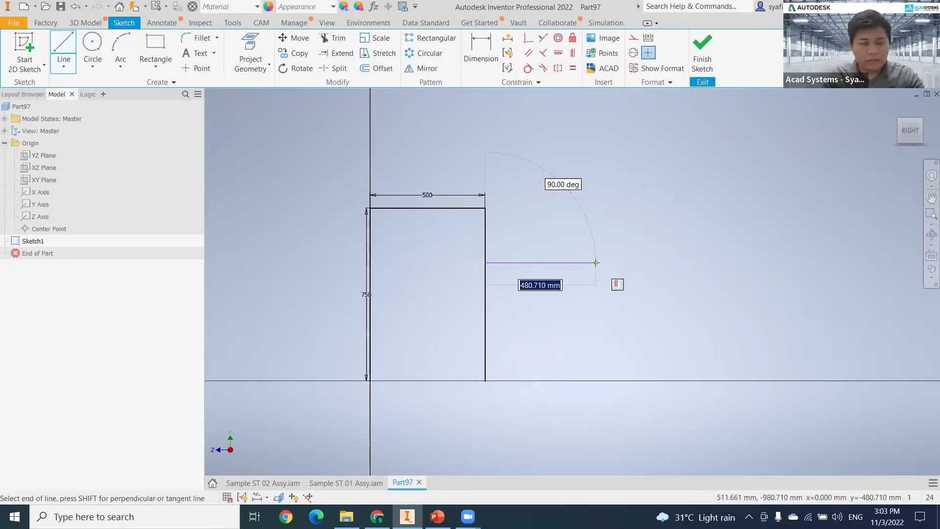
pyautogui.click(596, 263)
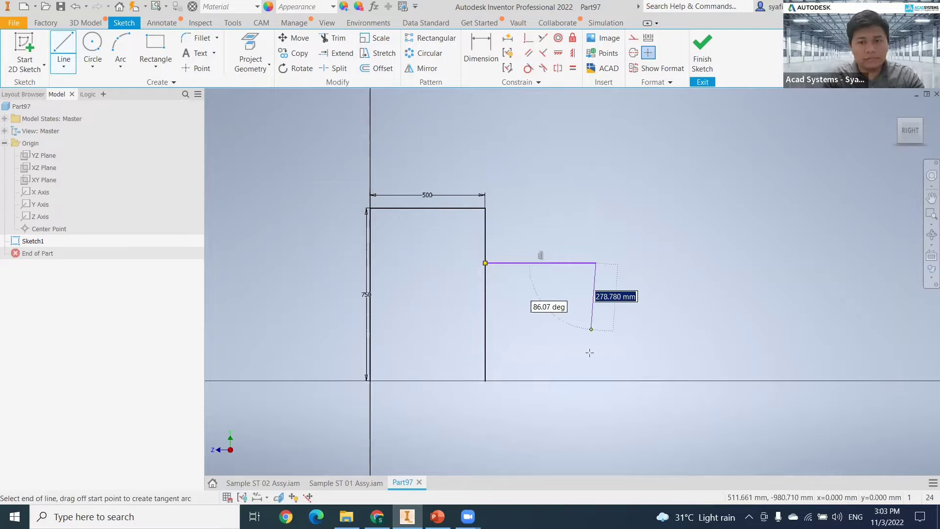
pyautogui.click(597, 381)
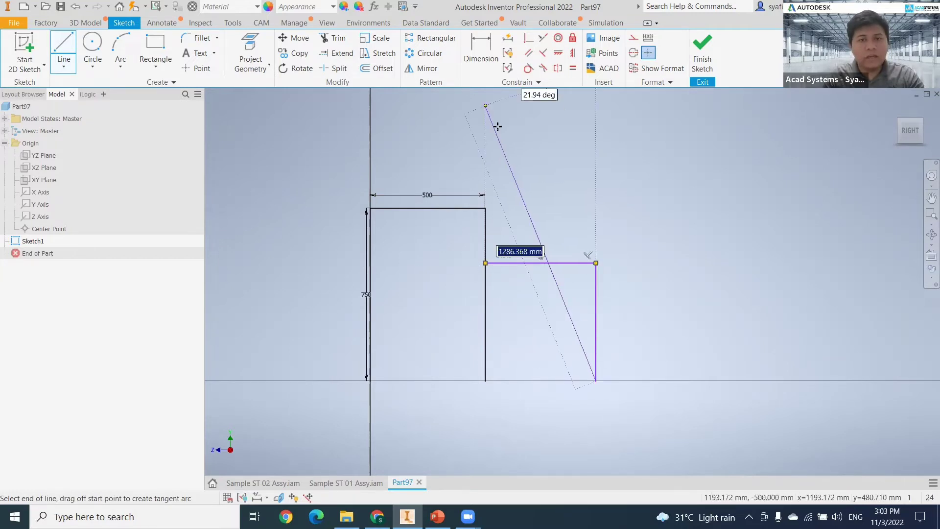
# Step: Dimension the lower horizontal line and link its length to the upper line's 500 mm dimension (d1)
pyautogui.press('d')
pyautogui.click(562, 264)
pyautogui.click(552, 222)
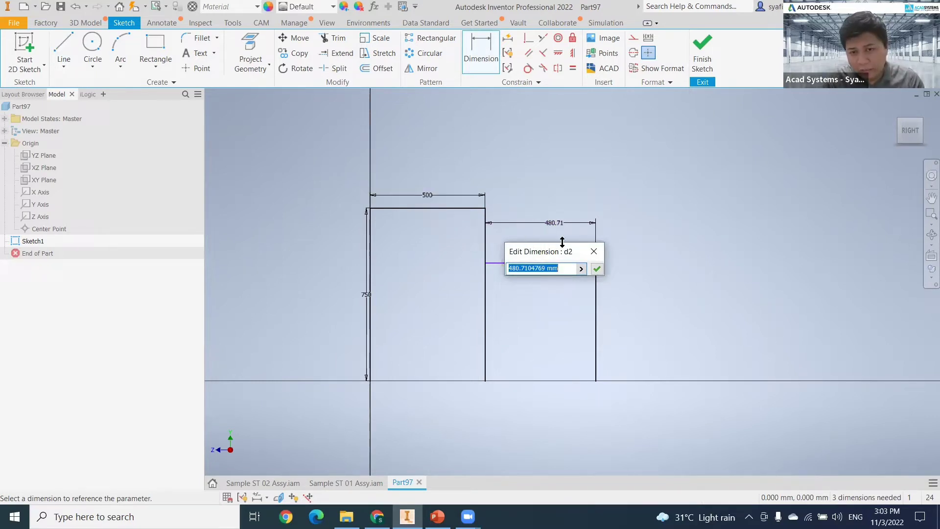
pyautogui.click(431, 195)
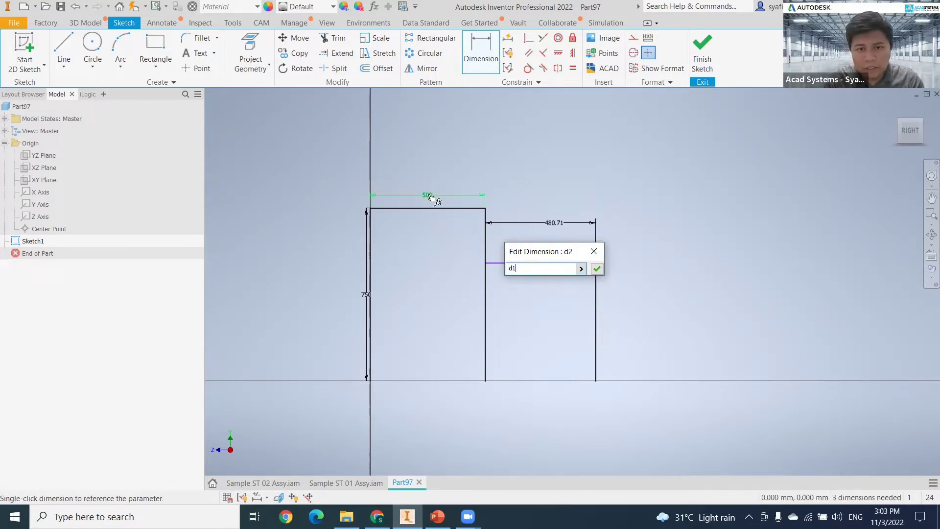
pyautogui.click(597, 270)
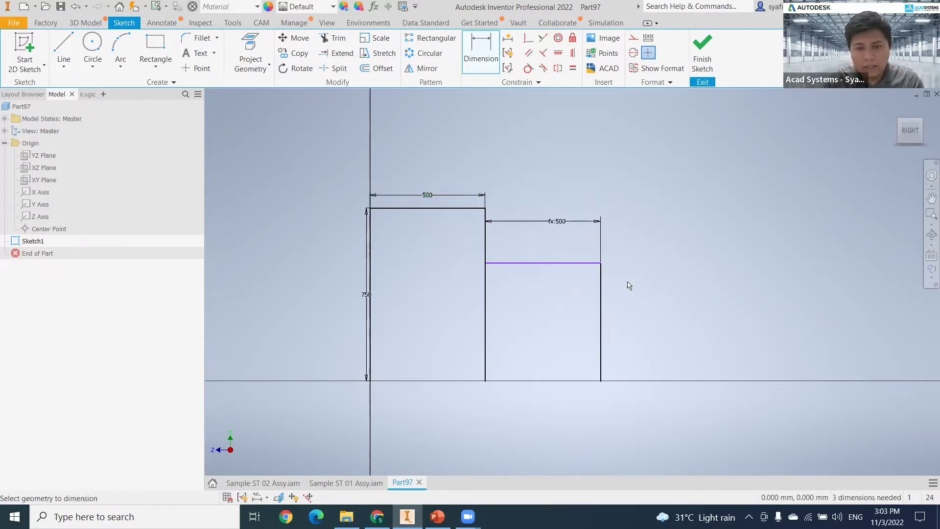
# Step: Dimension the outermost short vertical line and link its length to the same 500 mm dimension (d1)
pyautogui.click(602, 293)
pyautogui.click(661, 327)
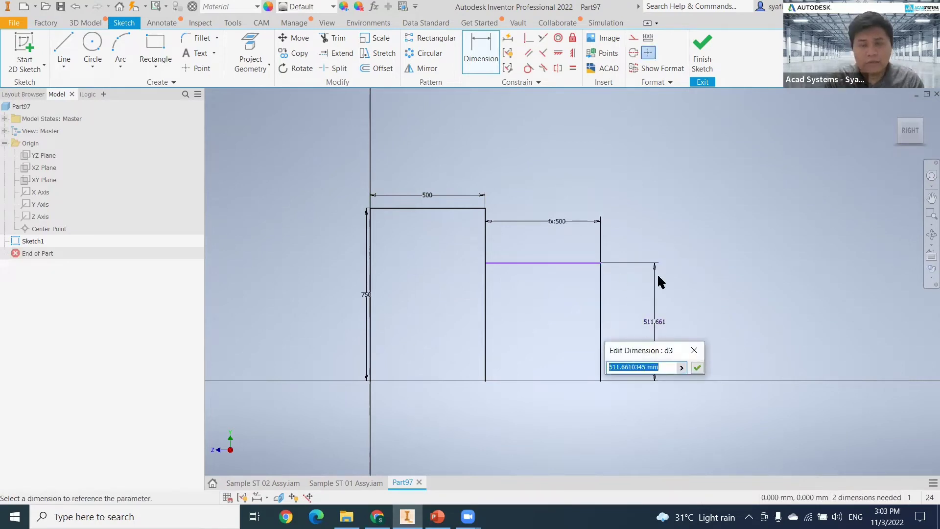
pyautogui.click(428, 195)
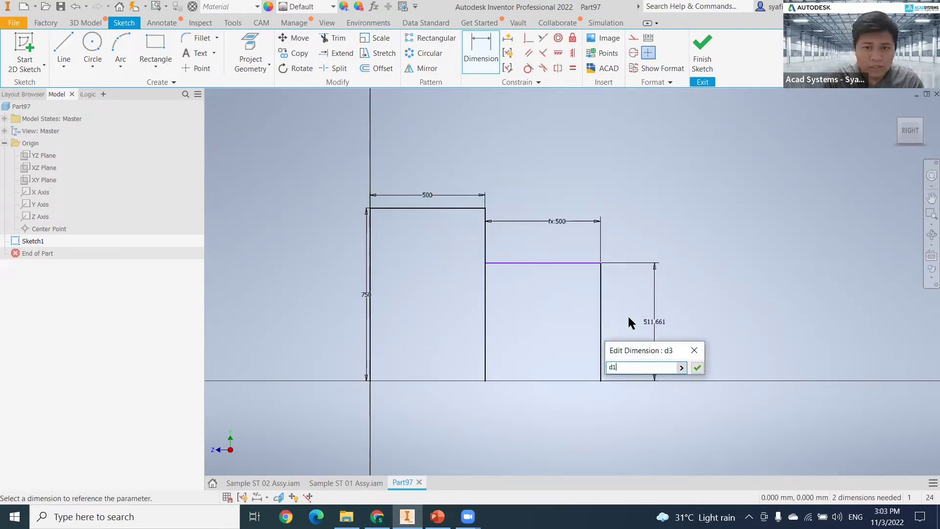
pyautogui.click(697, 368)
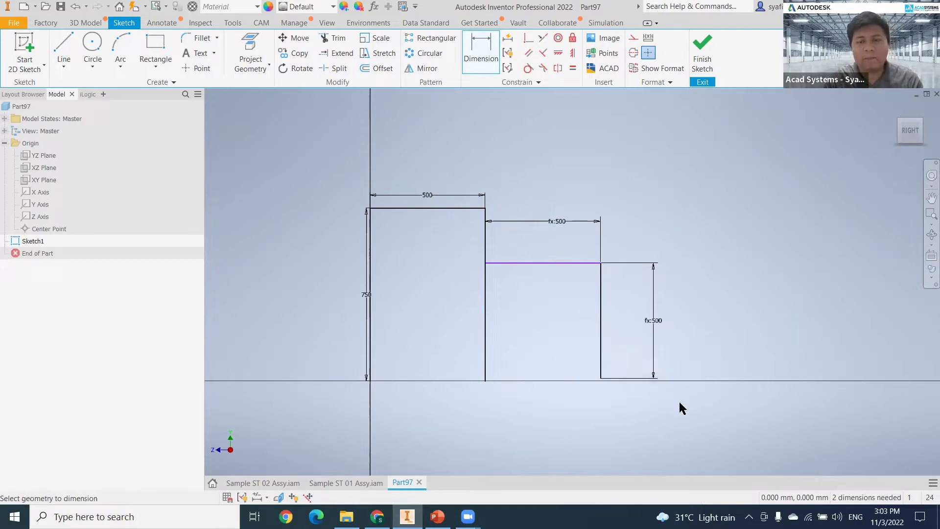
# Step: Draw a horizontal base line about 1057 mm long from the origin past the outermost upright and make it a construction line
pyautogui.scroll(3, 635, 395)
pyautogui.scroll(-2, 633, 393)
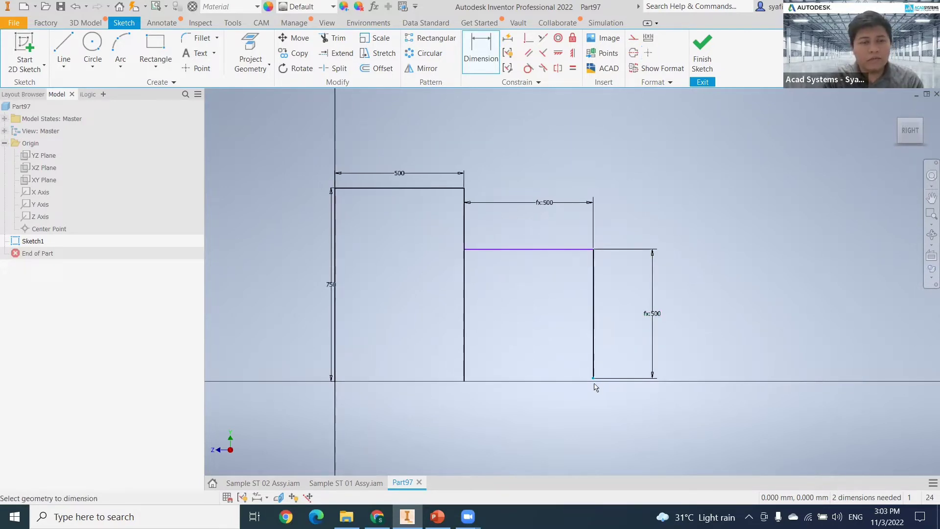
pyautogui.click(63, 52)
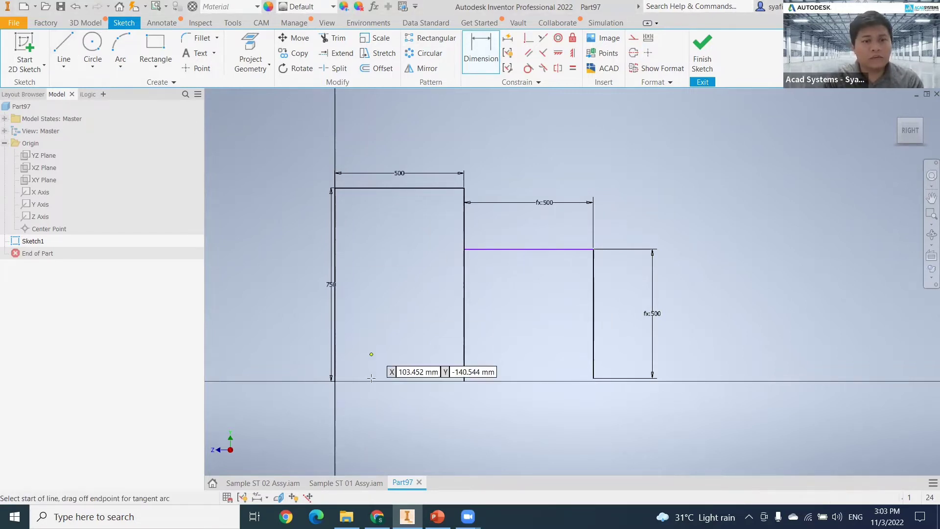
pyautogui.click(335, 381)
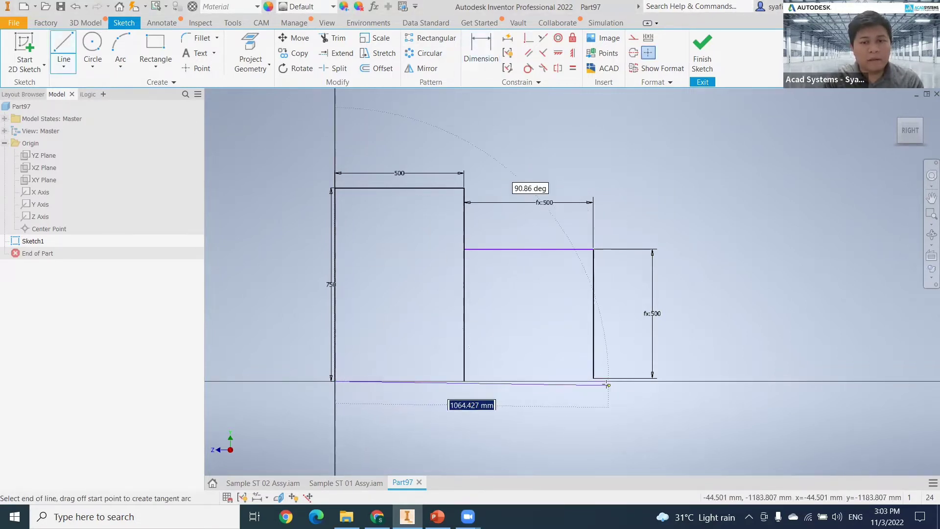
pyautogui.click(608, 381)
pyautogui.rightClick(607, 381)
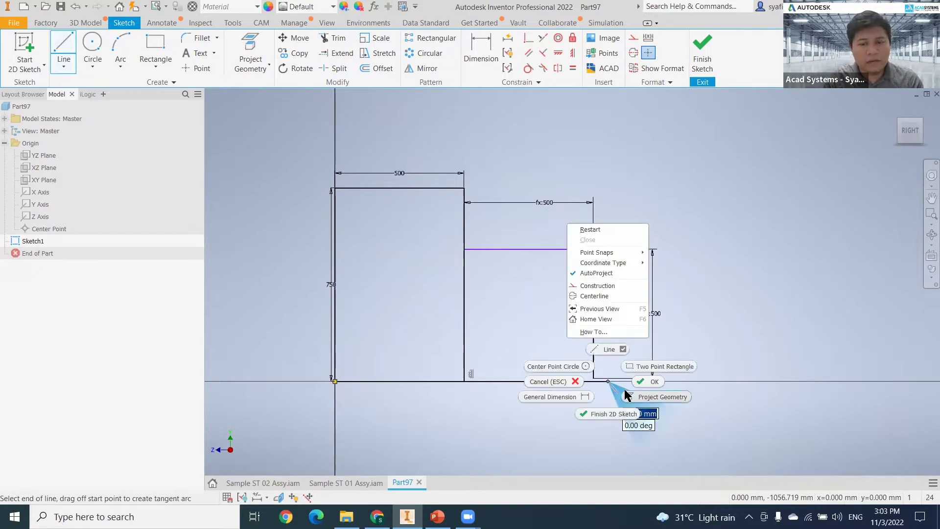
pyautogui.click(642, 381)
pyautogui.rightClick(534, 382)
pyautogui.click(579, 379)
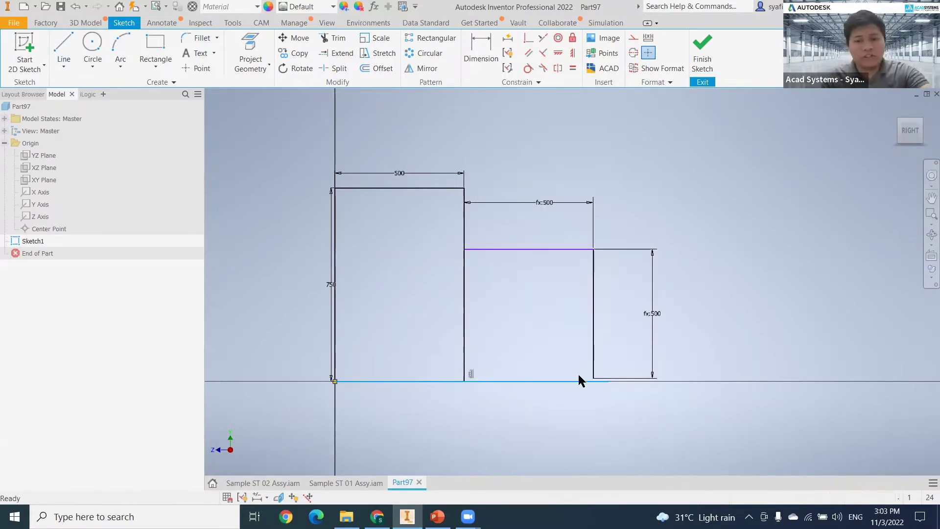
# Step: Make the lower ends of the outermost and middle uprights coincident with the construction base line
pyautogui.click(529, 37)
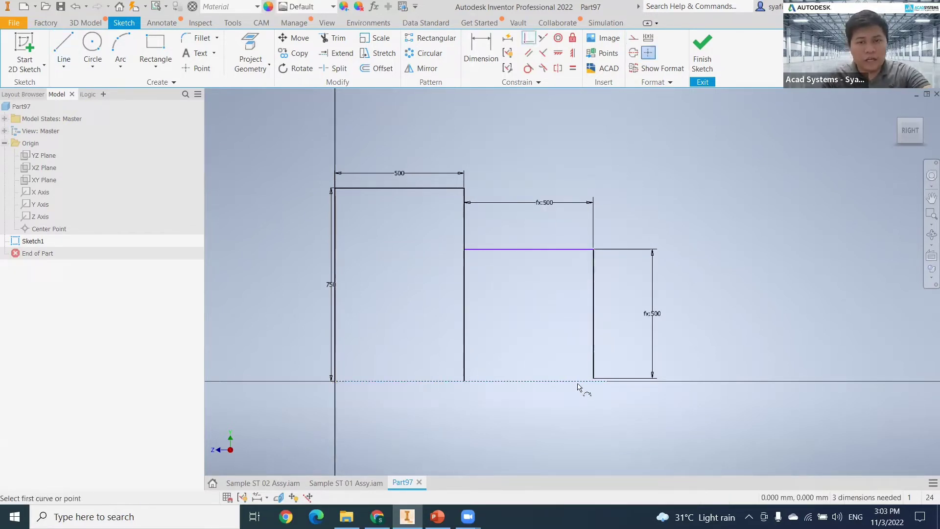
pyautogui.click(591, 382)
pyautogui.click(593, 382)
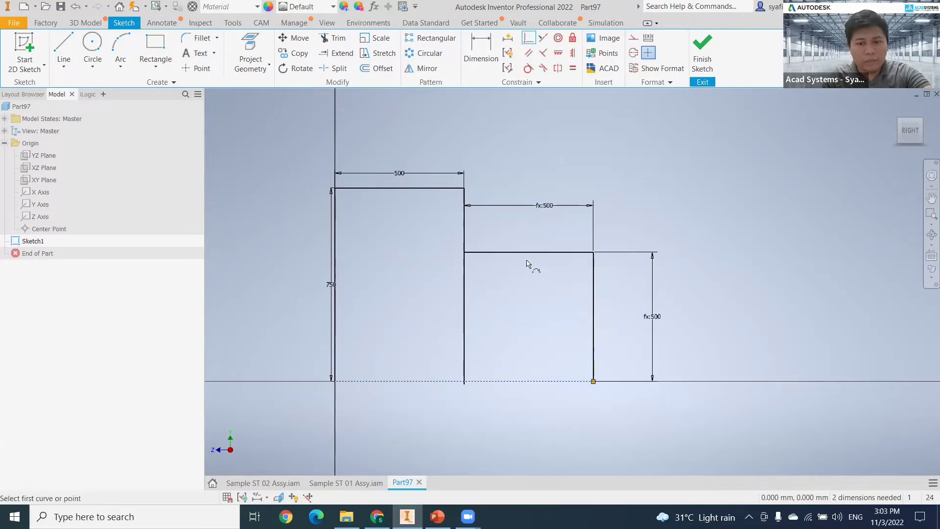
pyautogui.click(465, 384)
pyautogui.click(470, 382)
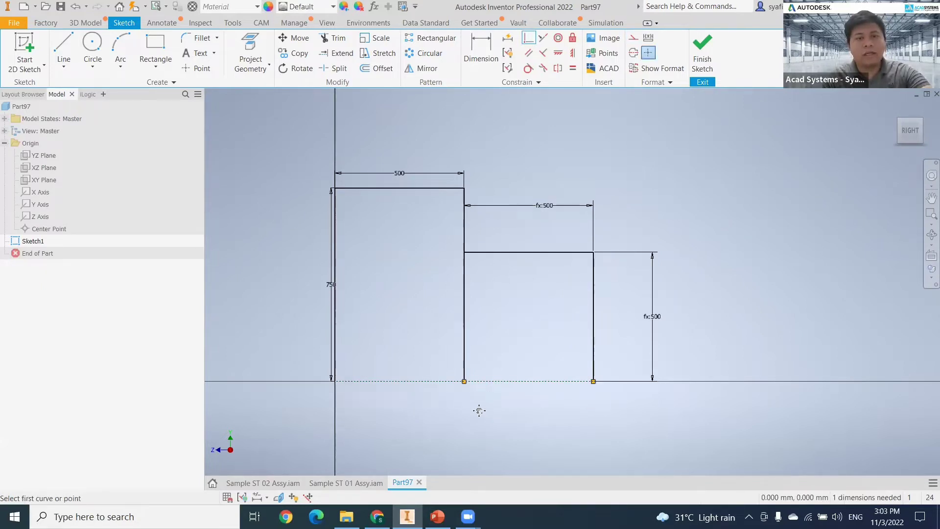
pyautogui.moveTo(479, 410)
pyautogui.mouseDown(button='middle')
pyautogui.moveTo(472, 414)
pyautogui.moveTo(485, 387)
pyautogui.moveTo(476, 406)
pyautogui.mouseUp(button='middle')
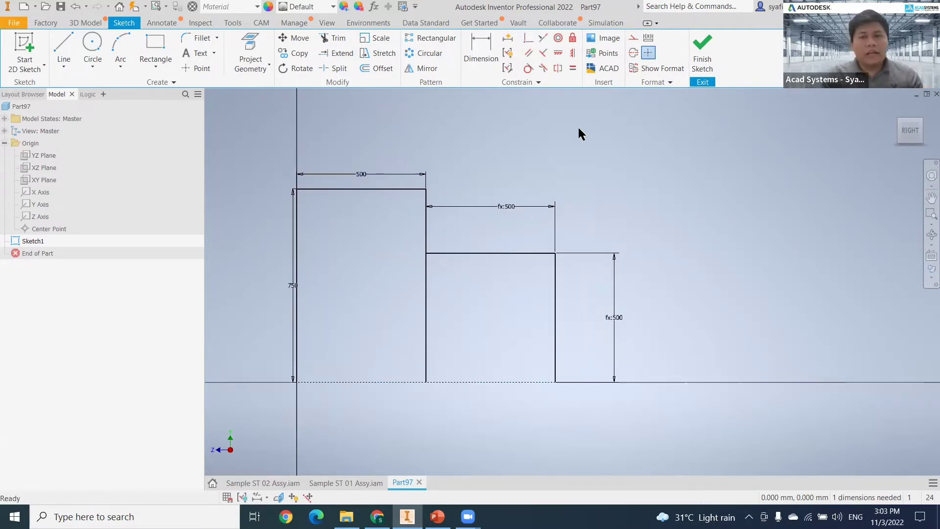
# Step: Finish the sketch and save the part as ST FOL in the ST Detailing FOL folder
pyautogui.click(704, 52)
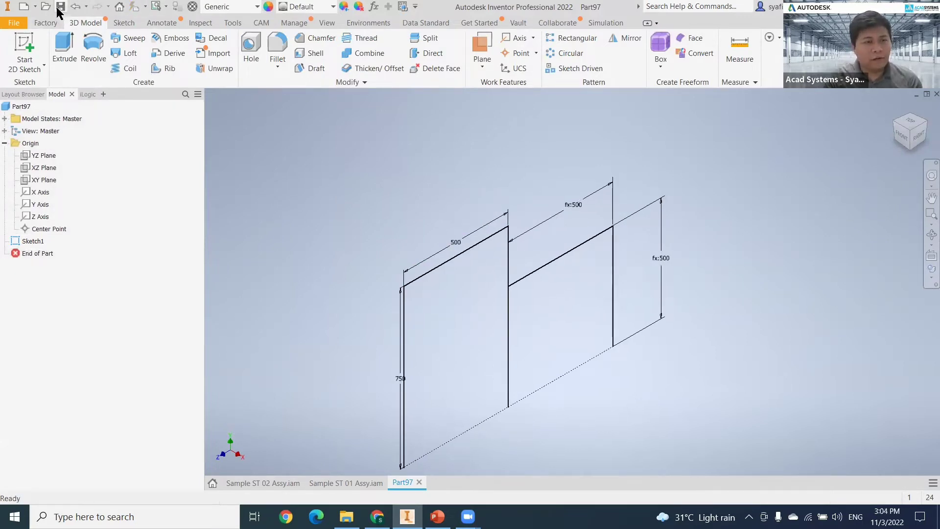
pyautogui.hotkey('ctrl', 's')
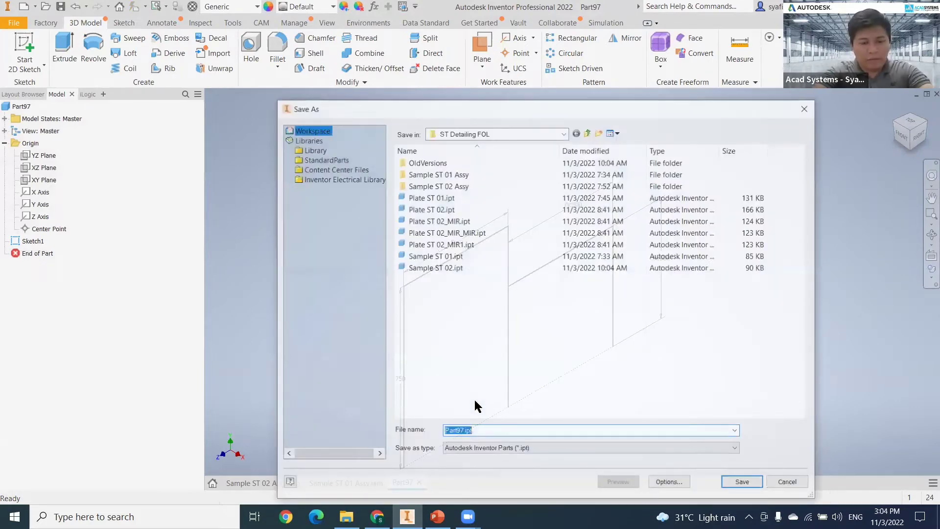
pyautogui.write('ST FOL')
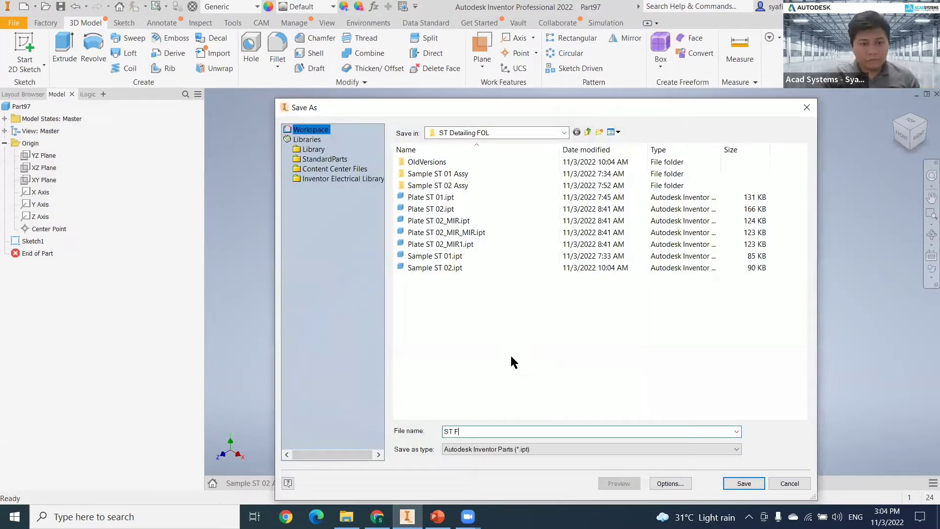
pyautogui.press('Return')
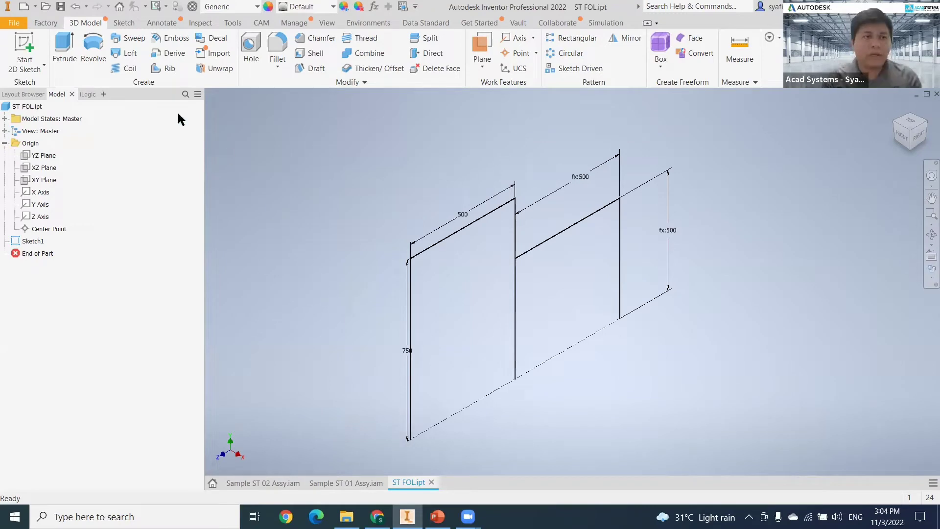
# Step: Create a new assembly from the metric Standard (mm).iam template
pyautogui.click(24, 7)
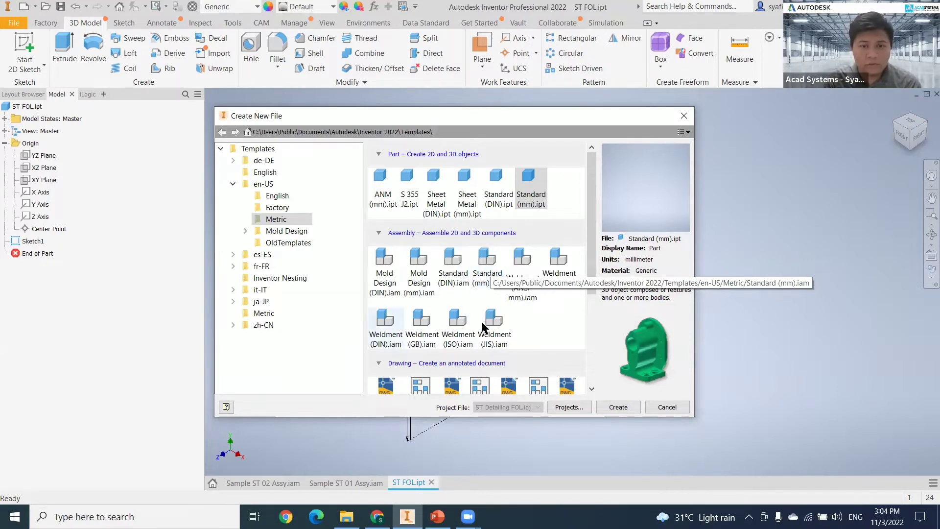
pyautogui.click(485, 274)
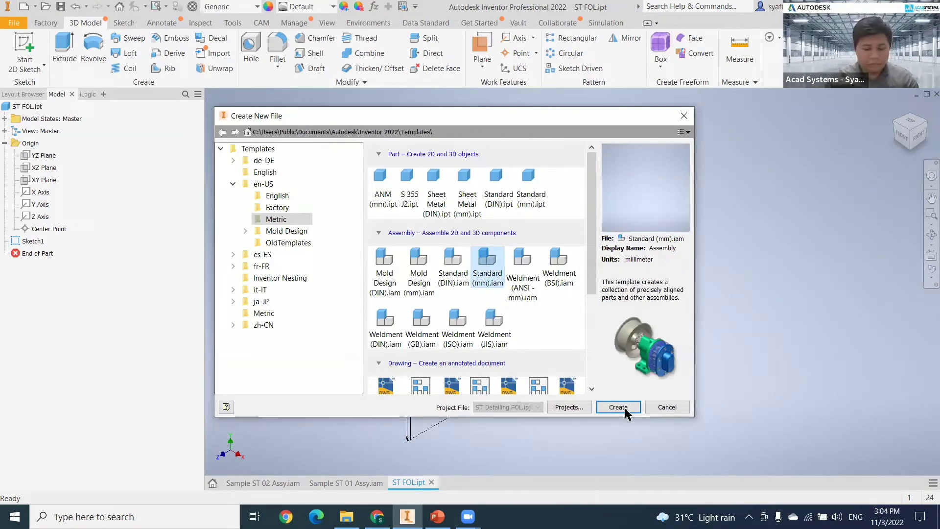
pyautogui.click(624, 411)
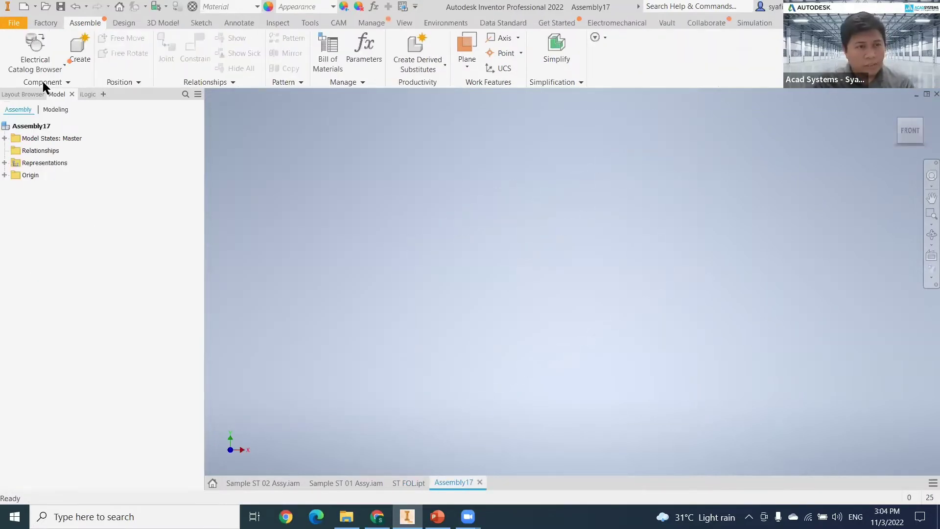
# Step: Place the ST FOL.ipt skeleton part in the assembly and delete the extra second copy
pyautogui.press('p')
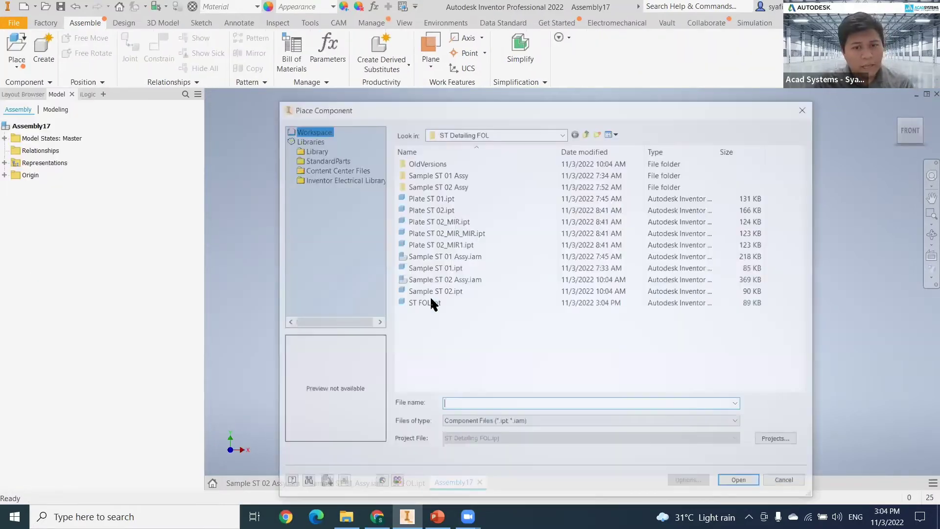
pyautogui.click(432, 304)
pyautogui.click(738, 479)
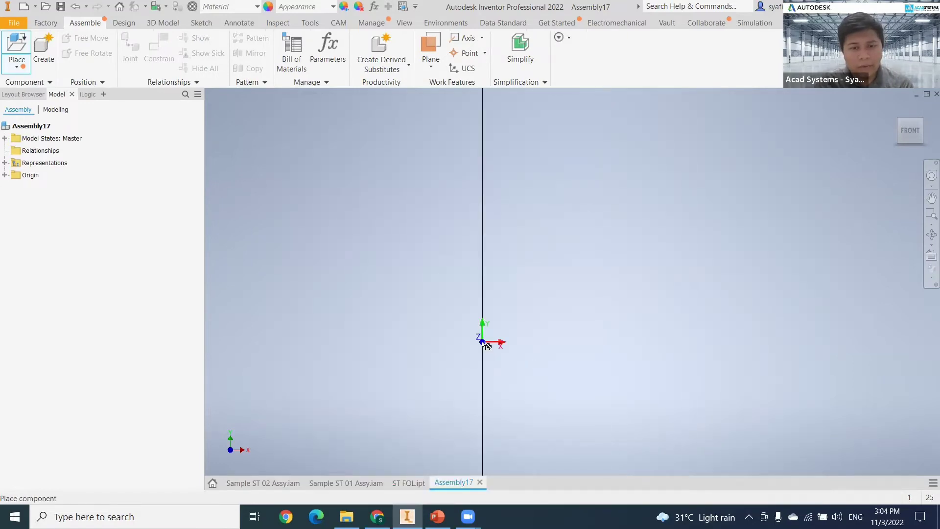
pyautogui.click(596, 167)
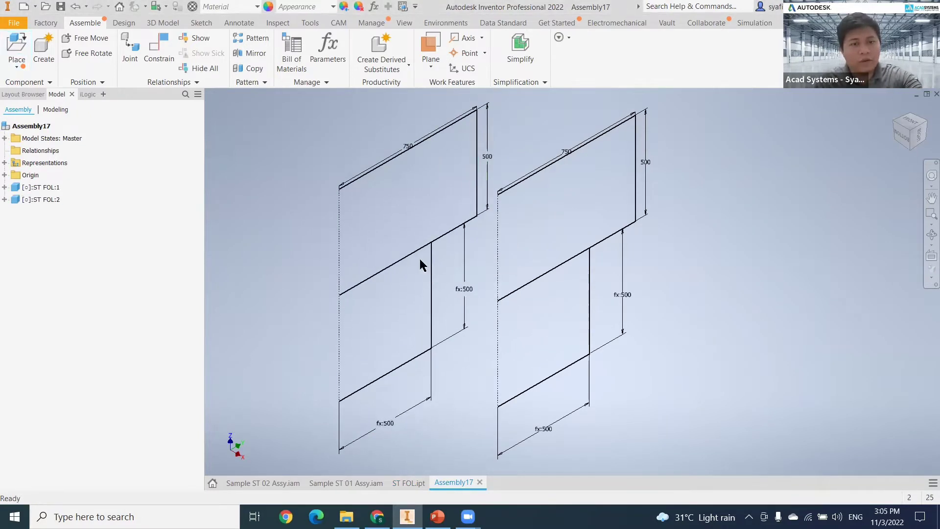
pyautogui.click(417, 263)
pyautogui.press('Escape')
pyautogui.press('Delete')
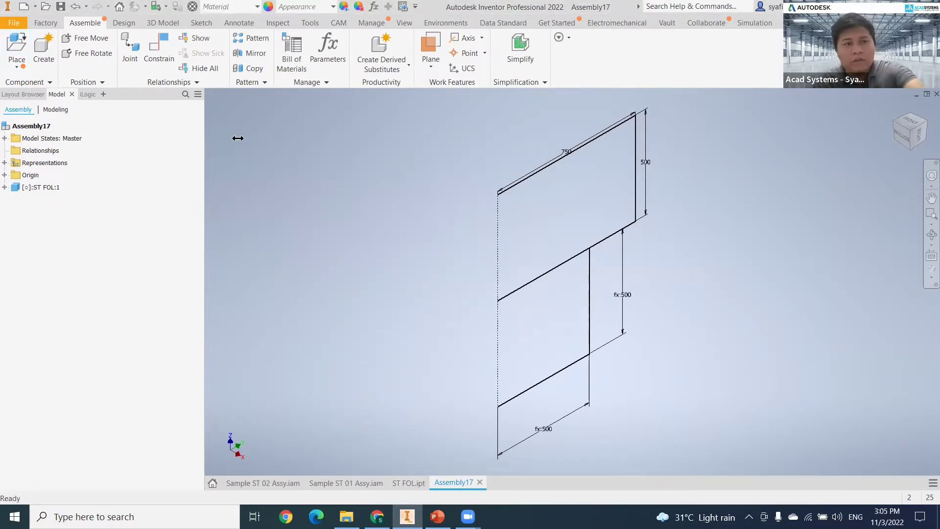
# Step: Orient the assembly to the same isometric view as the ST FOL part and set it as the home view with fixed distance
pyautogui.click(409, 483)
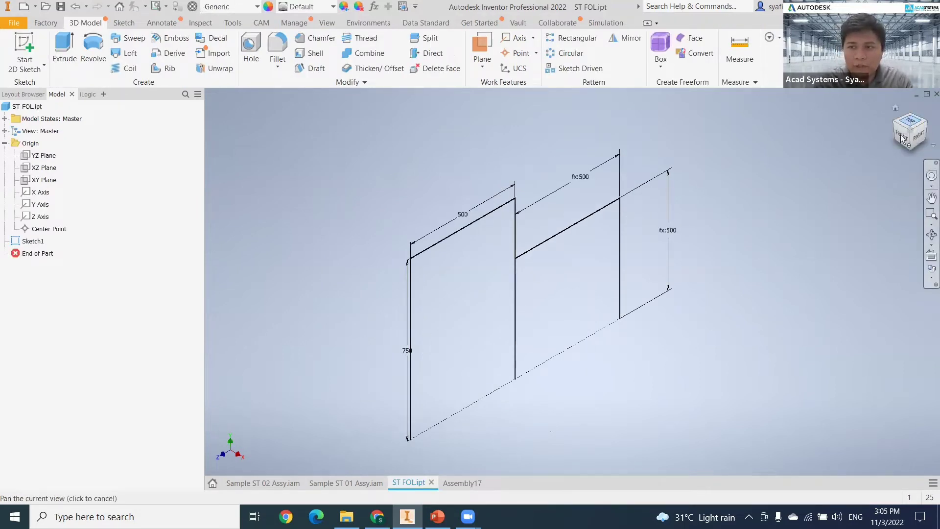
pyautogui.click(453, 483)
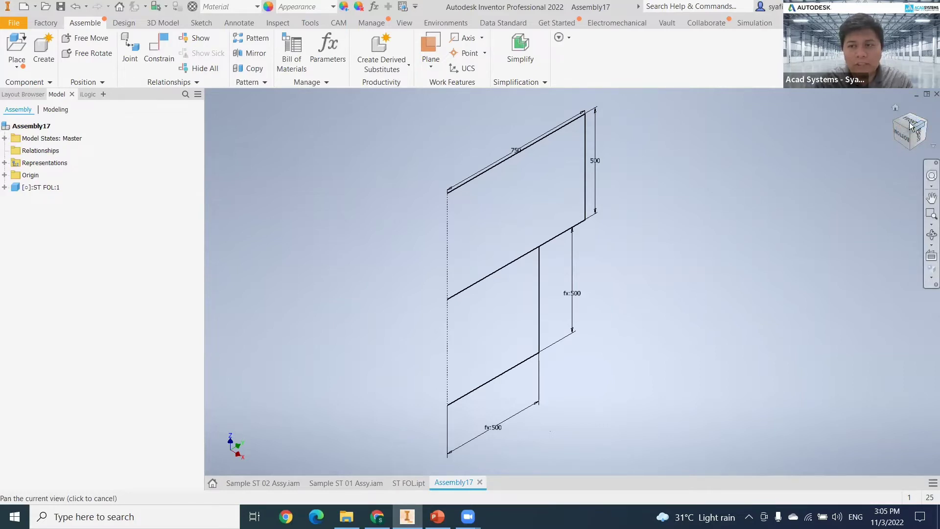
pyautogui.click(922, 118)
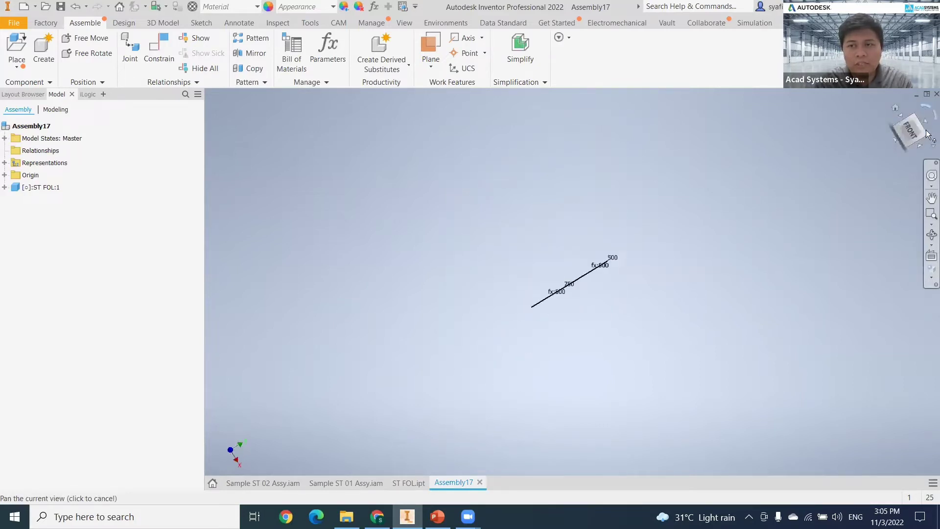
pyautogui.click(920, 123)
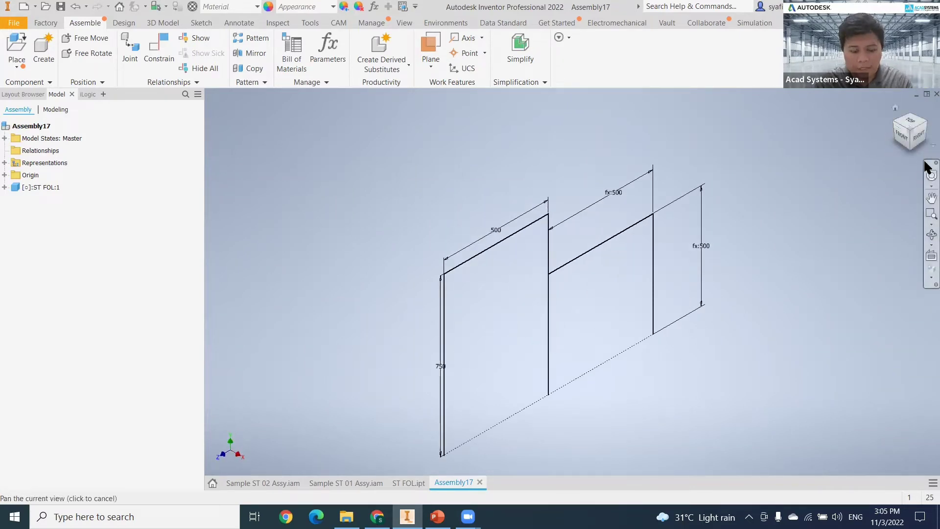
pyautogui.rightClick(925, 146)
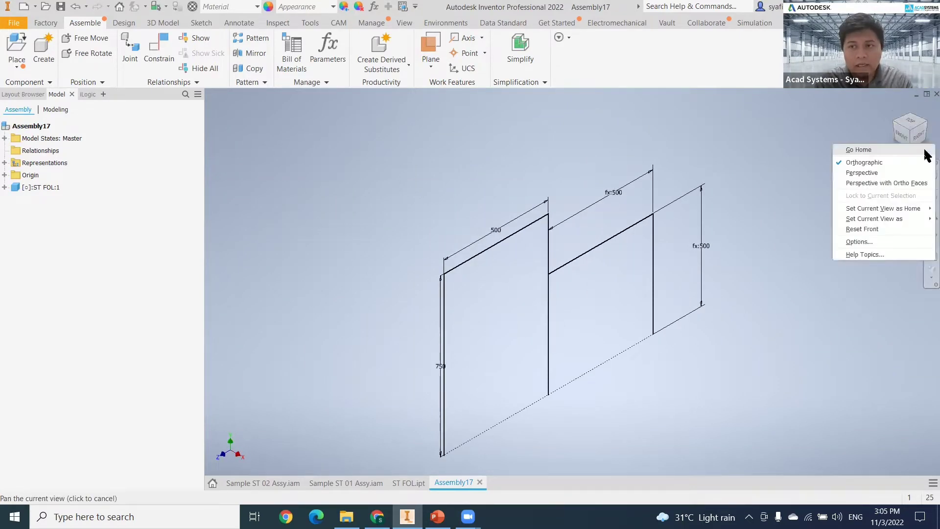
pyautogui.moveTo(867, 210)
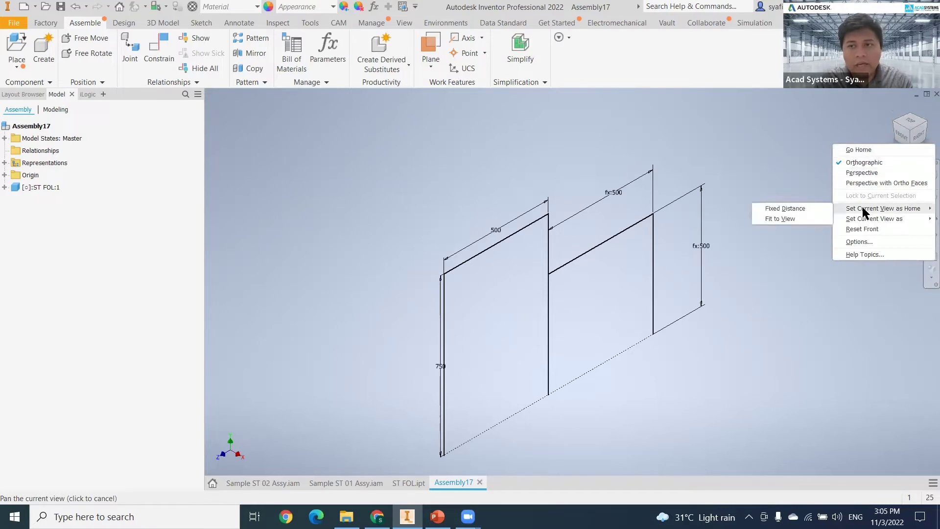
pyautogui.click(803, 208)
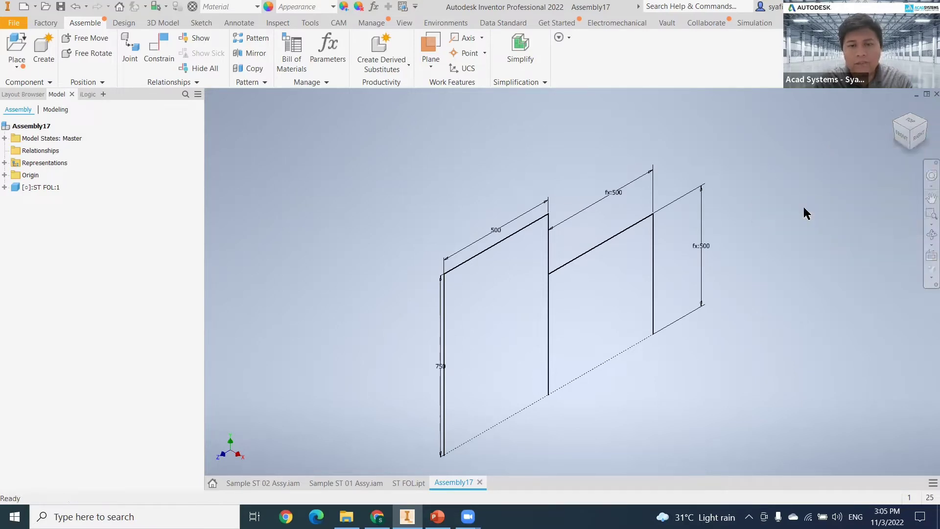
pyautogui.rightClick(925, 150)
pyautogui.moveTo(922, 214)
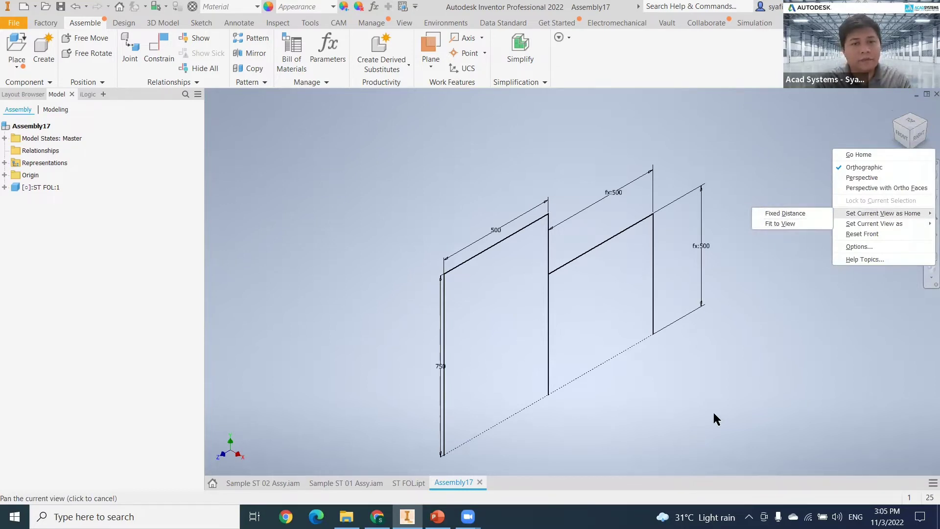
pyautogui.moveTo(713, 412); pyautogui.dragTo(651, 395)
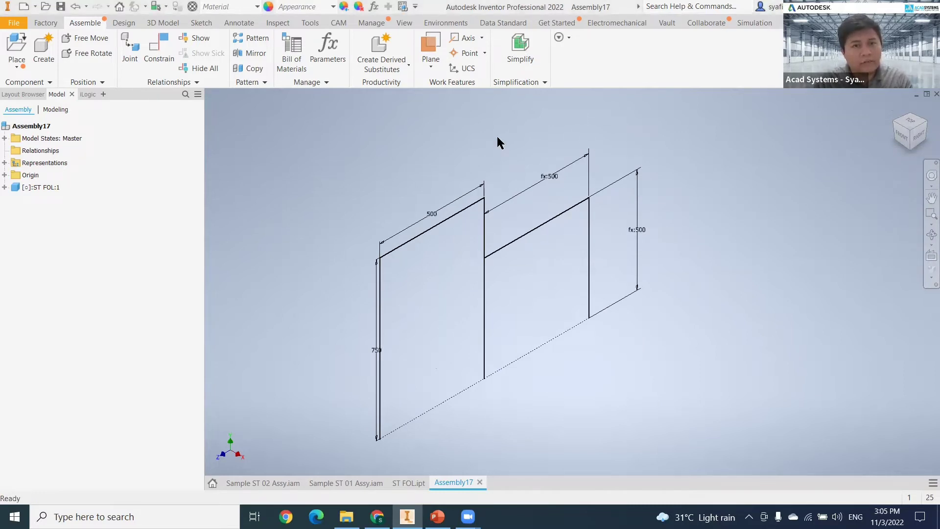
# Step: Start inserting a frame and save the assembly as FOL ST Assy in the ST Detailing FOL folder
pyautogui.click(124, 23)
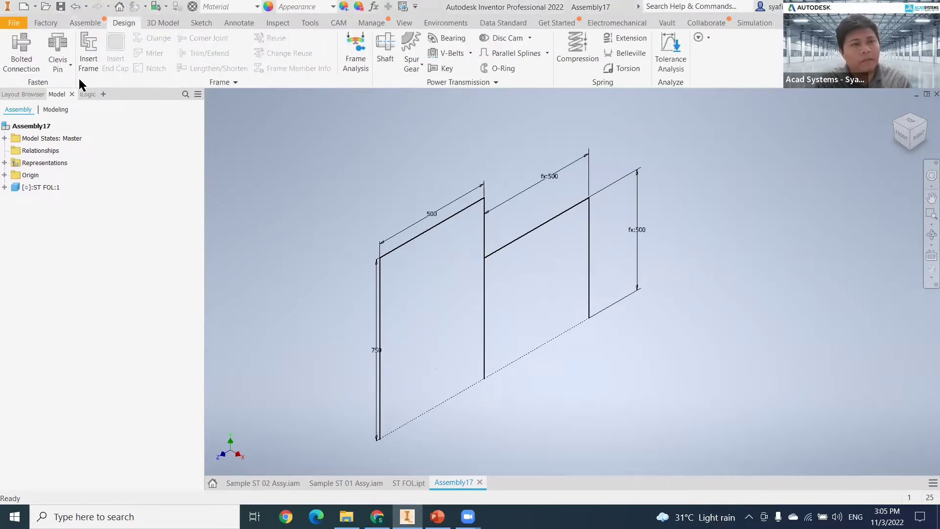
pyautogui.click(186, 80)
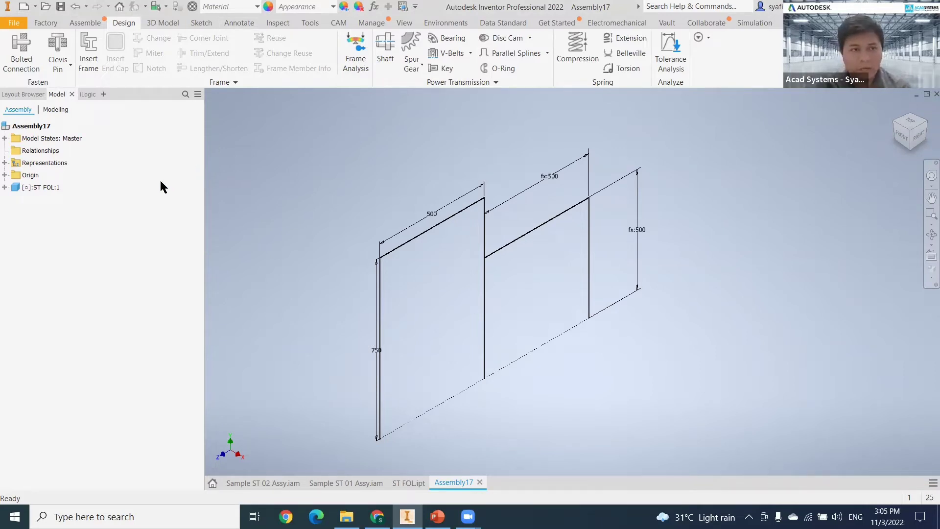
pyautogui.click(89, 63)
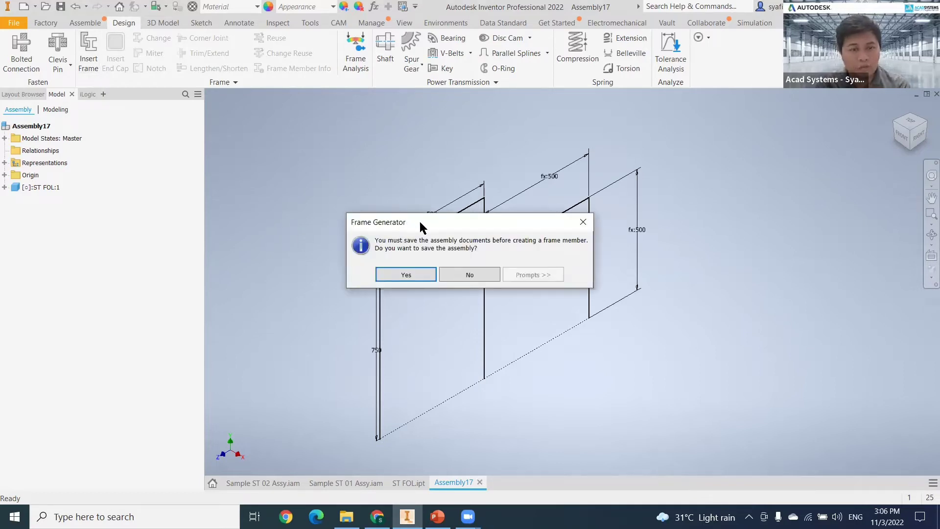
pyautogui.moveTo(387, 233); pyautogui.dragTo(367, 236)
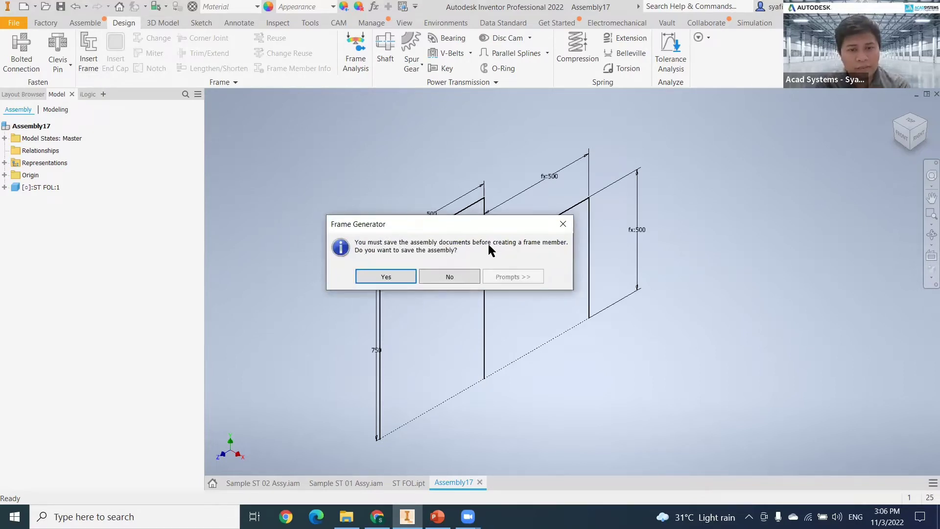
pyautogui.click(398, 275)
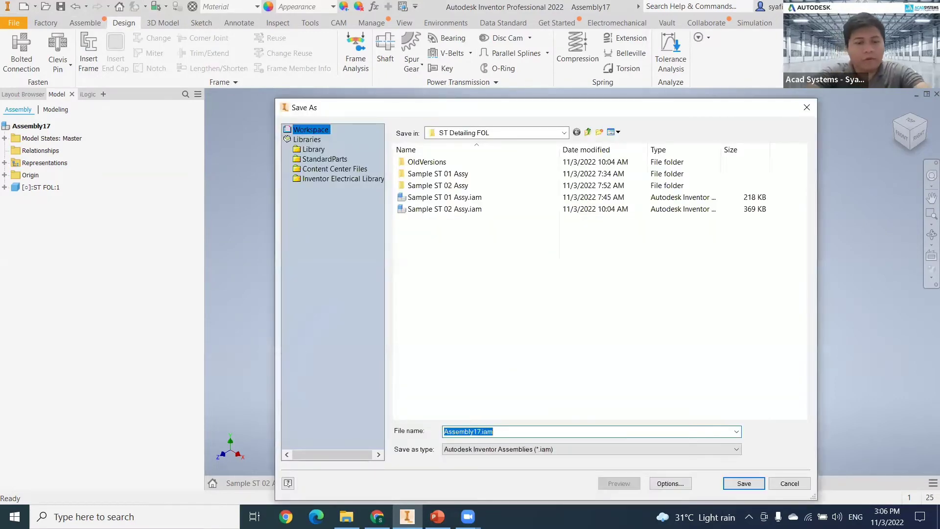
pyautogui.write('FOL')
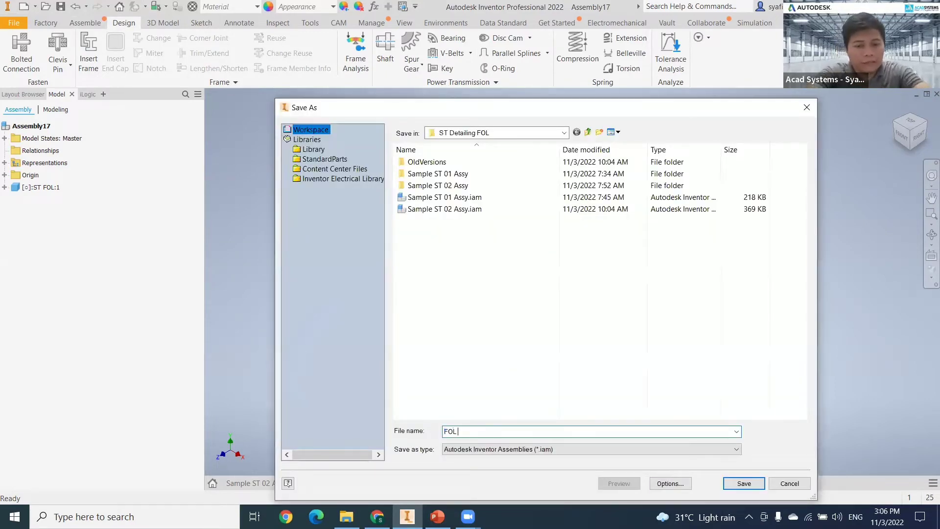
pyautogui.write(' ST Assy')
pyautogui.press('Return')
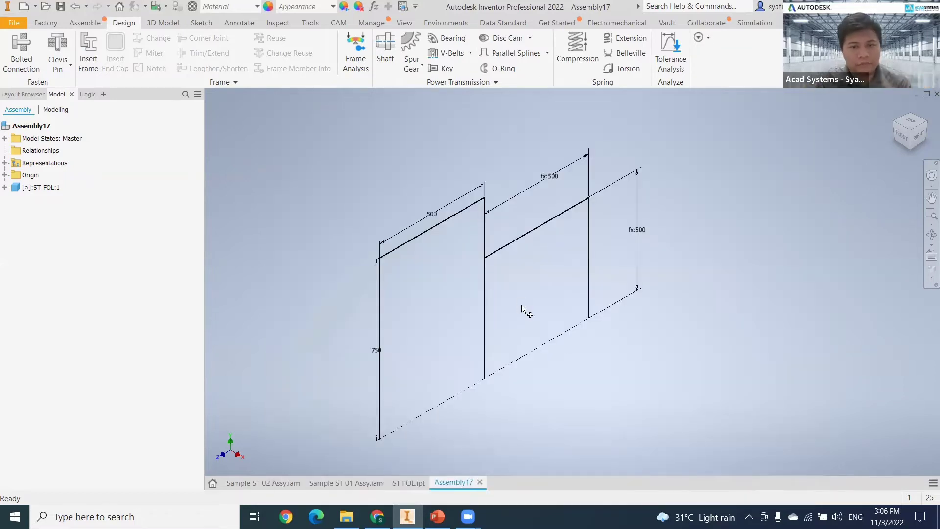
# Step: Review the frame member categories and choose Square/Rectangular Tubes
pyautogui.moveTo(537, 342); pyautogui.dragTo(669, 338, button='middle')
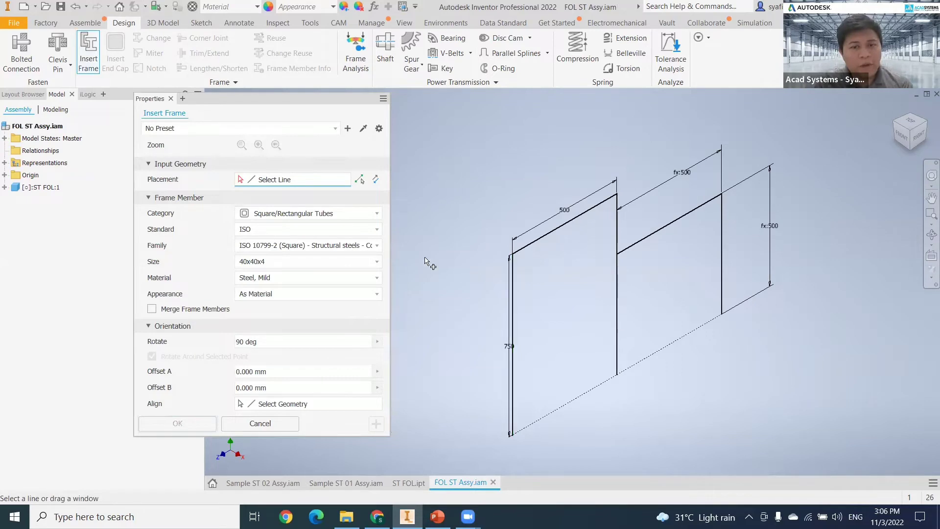
pyautogui.click(372, 218)
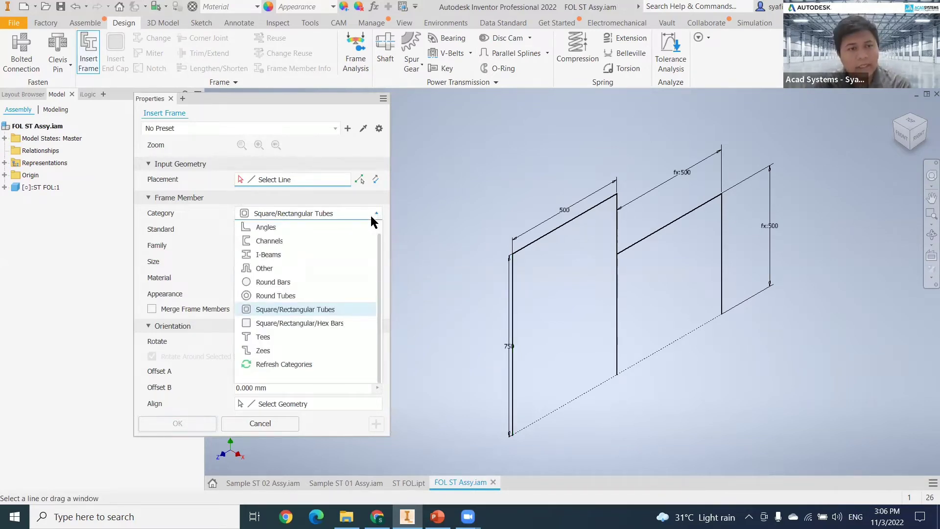
pyautogui.click(372, 218)
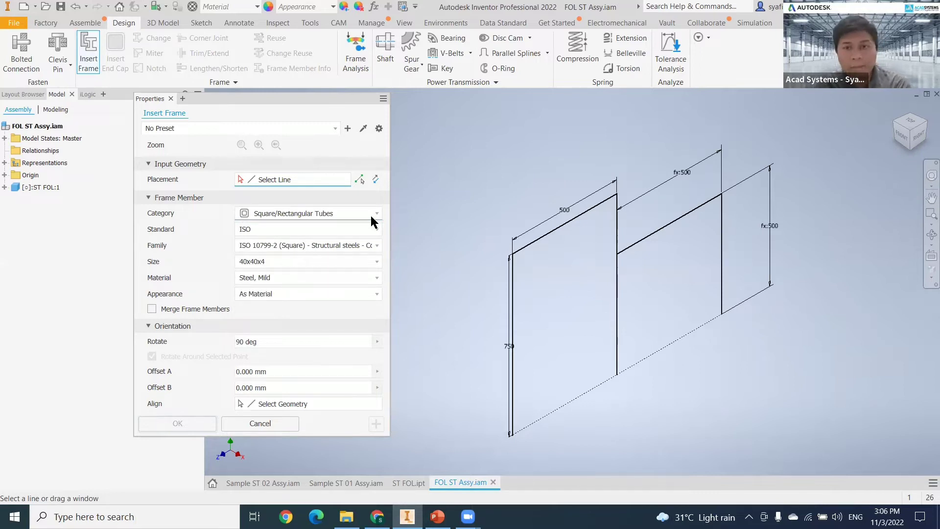
pyautogui.click(372, 219)
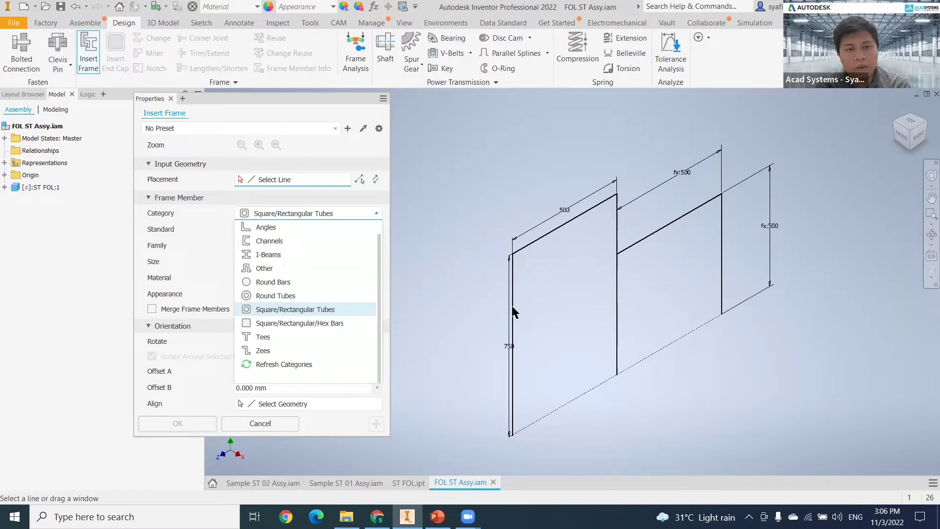
pyautogui.click(311, 308)
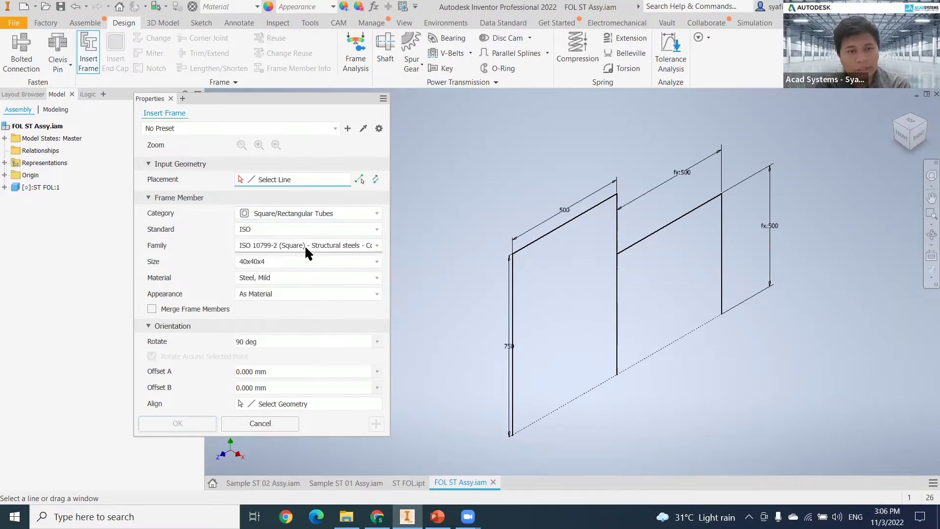
# Step: Try the JIS standard for the tube, check its families and return to ISO
pyautogui.click(302, 229)
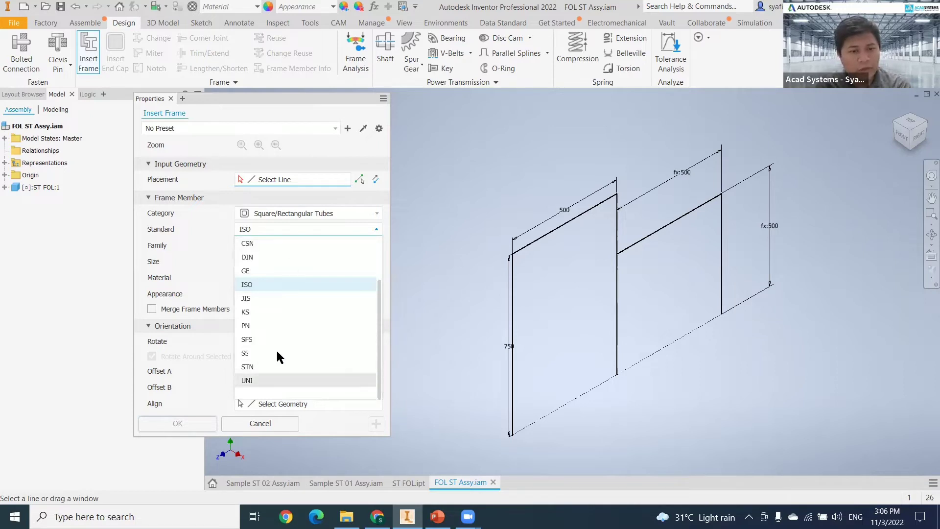
pyautogui.click(272, 298)
pyautogui.click(294, 246)
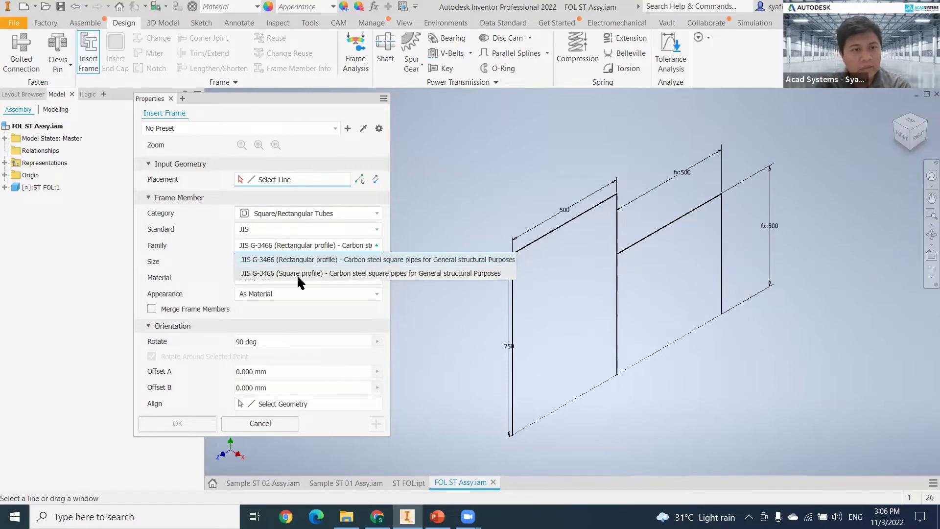
pyautogui.click(287, 227)
pyautogui.click(287, 230)
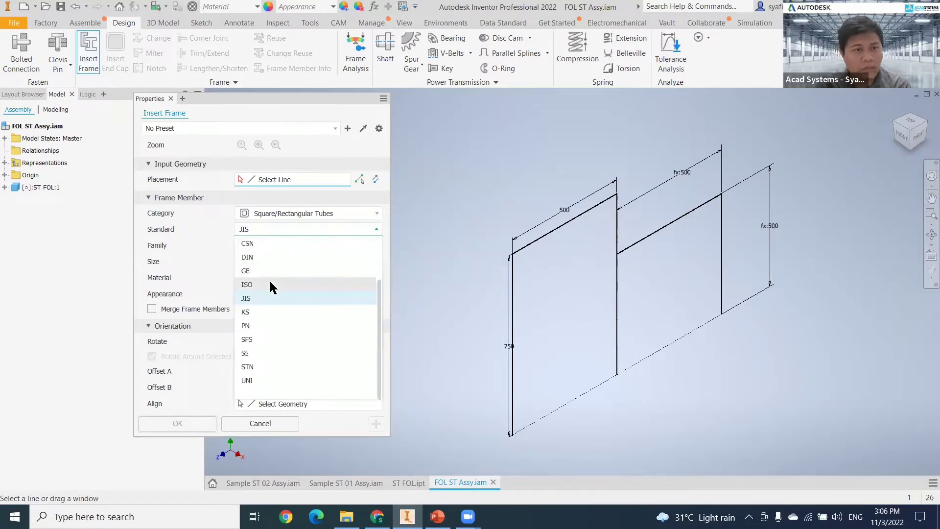
pyautogui.click(270, 284)
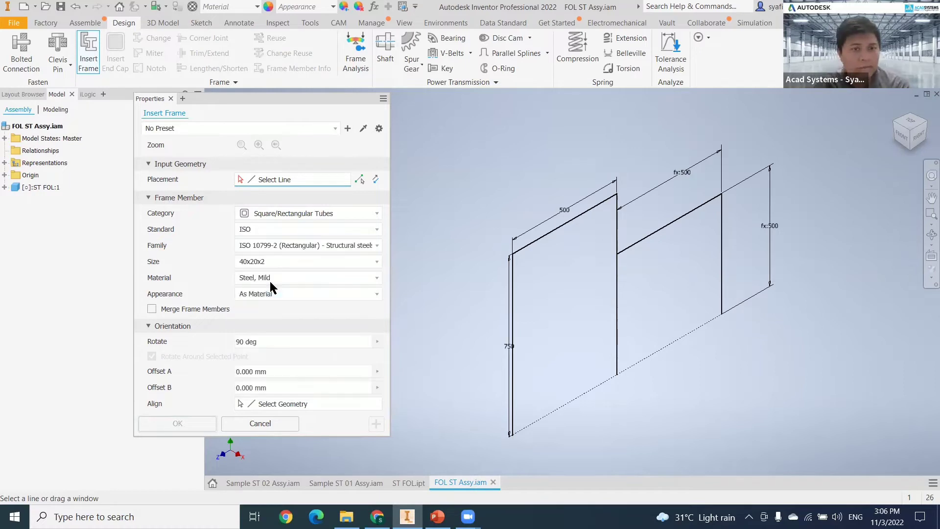
# Step: Set the tube family to ISO 10799-2 (Square) and the size to 40x40x3
pyautogui.click(301, 263)
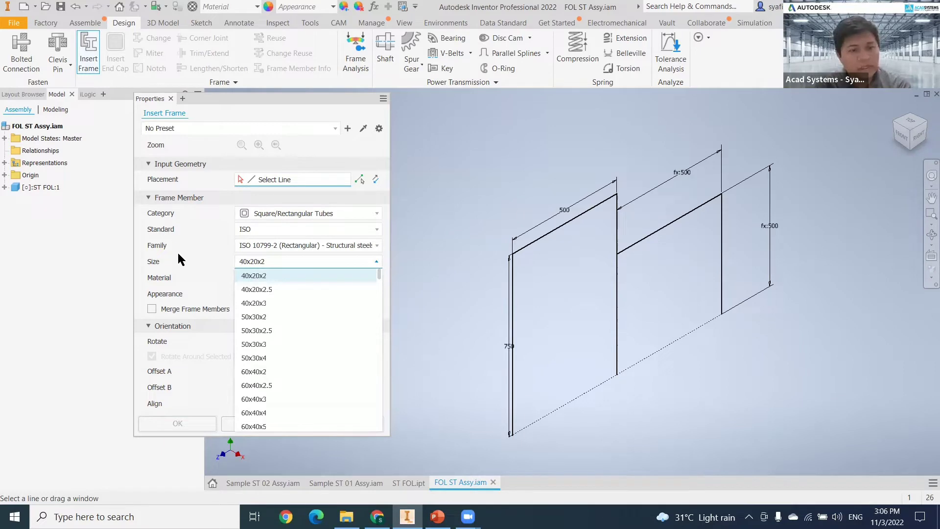
pyautogui.scroll(-1, 280, 381)
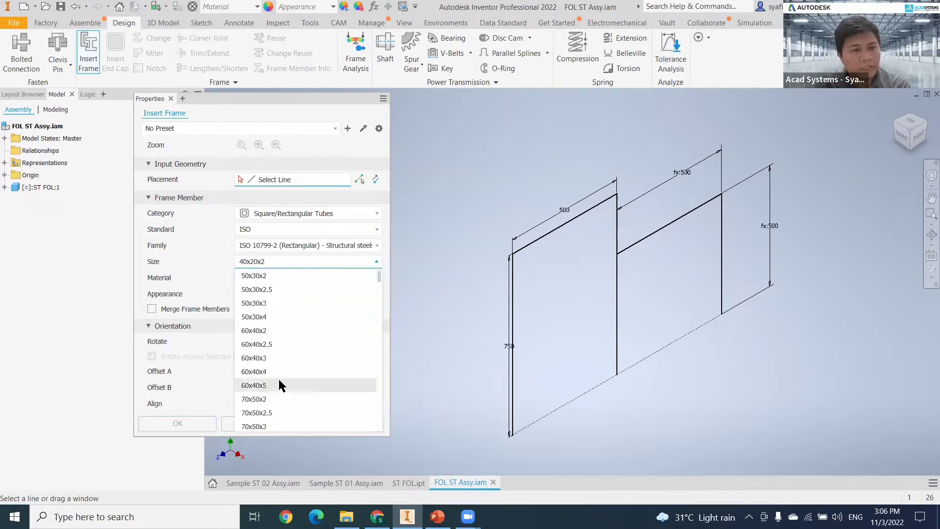
pyautogui.scroll(-2, 281, 382)
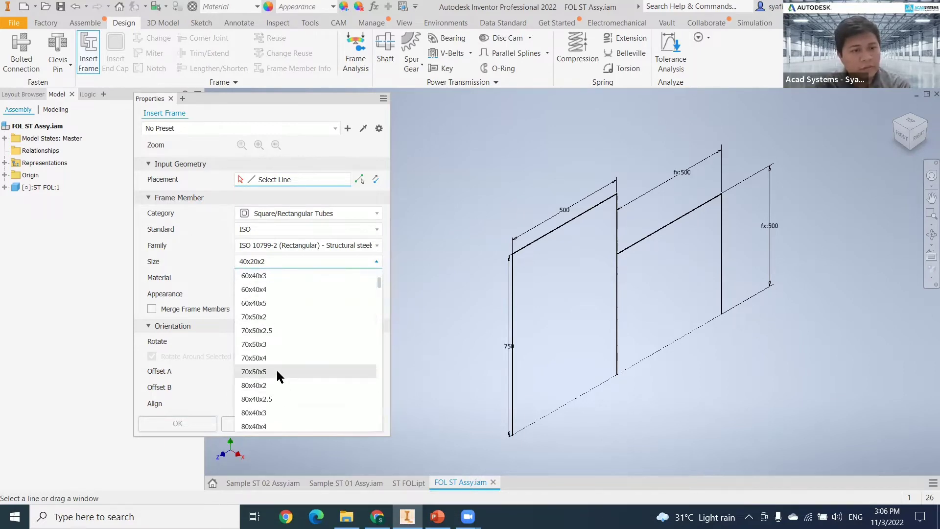
pyautogui.click(301, 259)
pyautogui.click(301, 247)
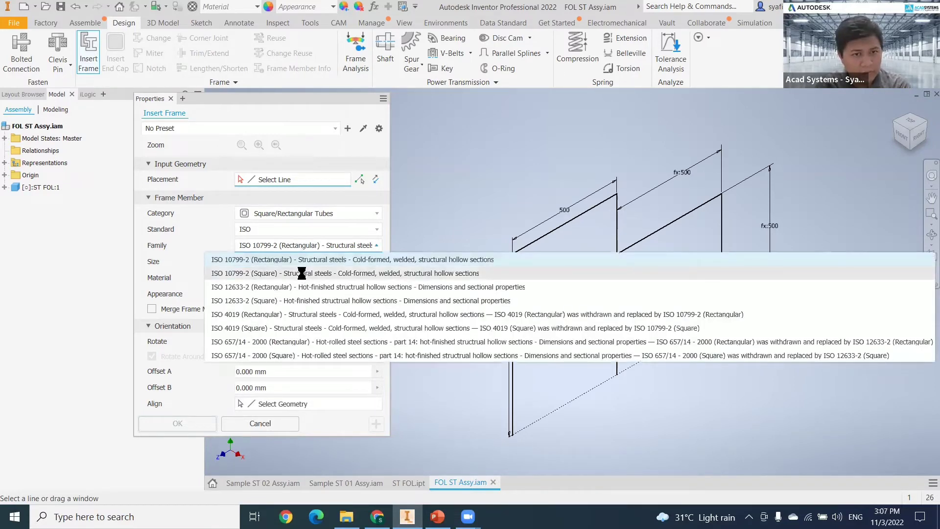
pyautogui.click(301, 272)
pyautogui.click(293, 260)
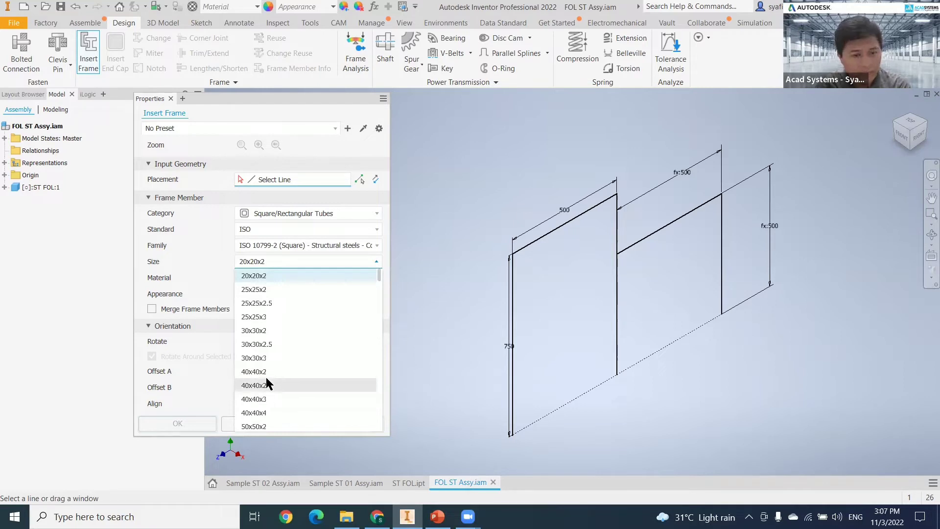
pyautogui.click(263, 398)
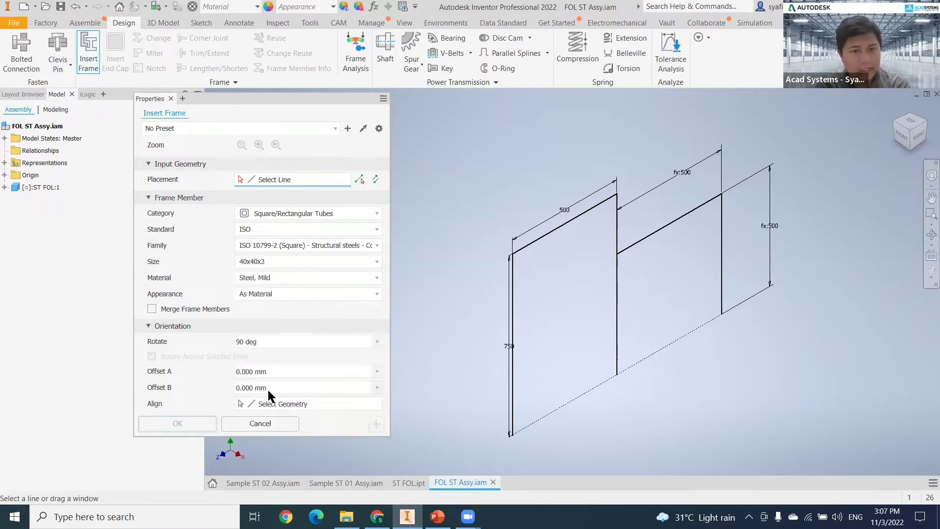
# Step: Insert the tube members along the five solid skeleton lines: the three vertical posts and the two top beams
pyautogui.click(520, 296)
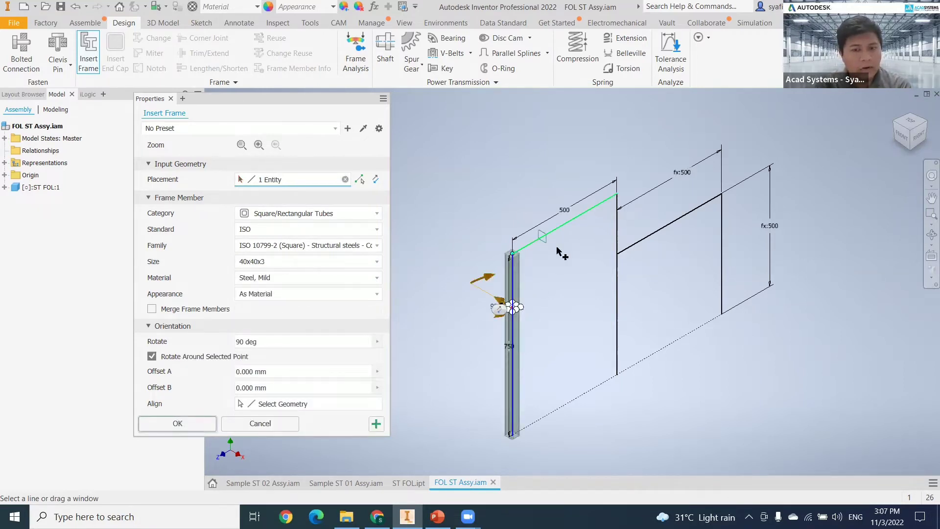
pyautogui.click(562, 228)
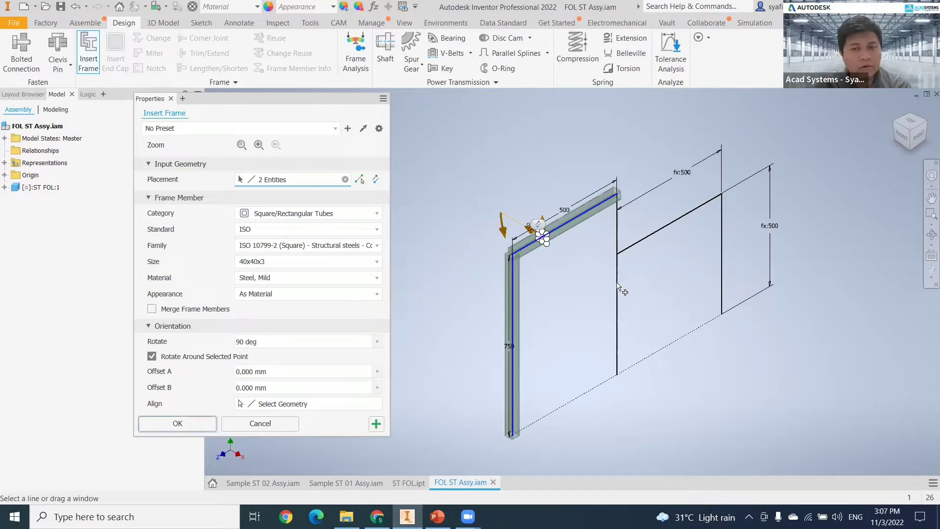
pyautogui.click(617, 285)
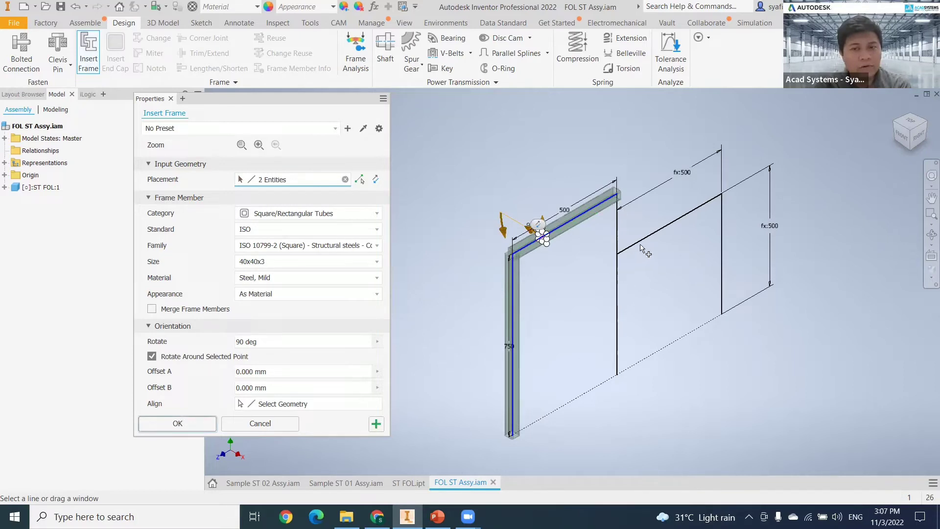
pyautogui.click(722, 250)
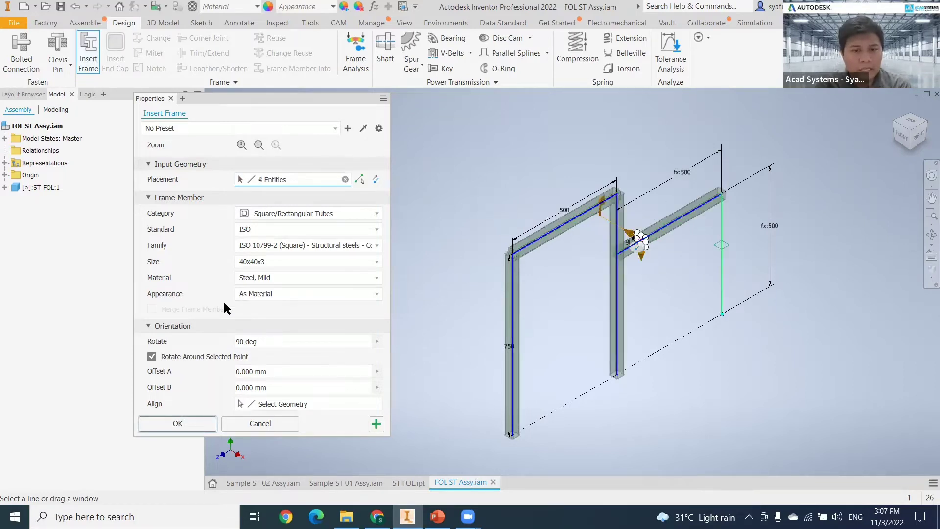
pyautogui.click(177, 424)
pyautogui.click(253, 256)
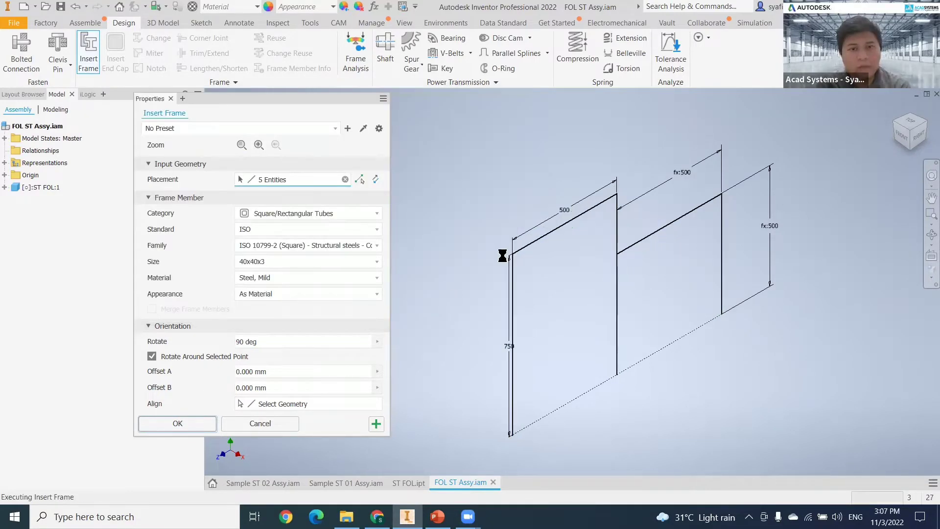
pyautogui.press('Escape')
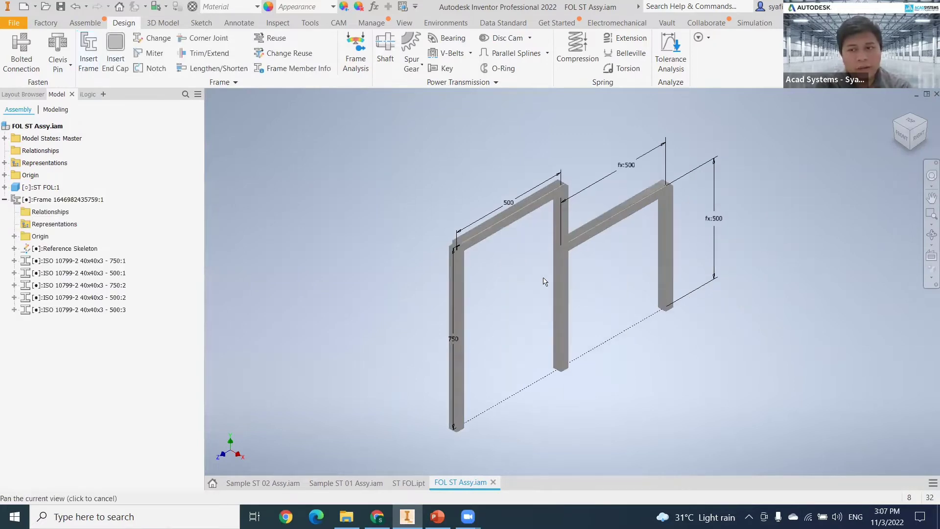
# Step: Change the visual style so the frame members are shaded with their hidden edges displayed
pyautogui.click(932, 278)
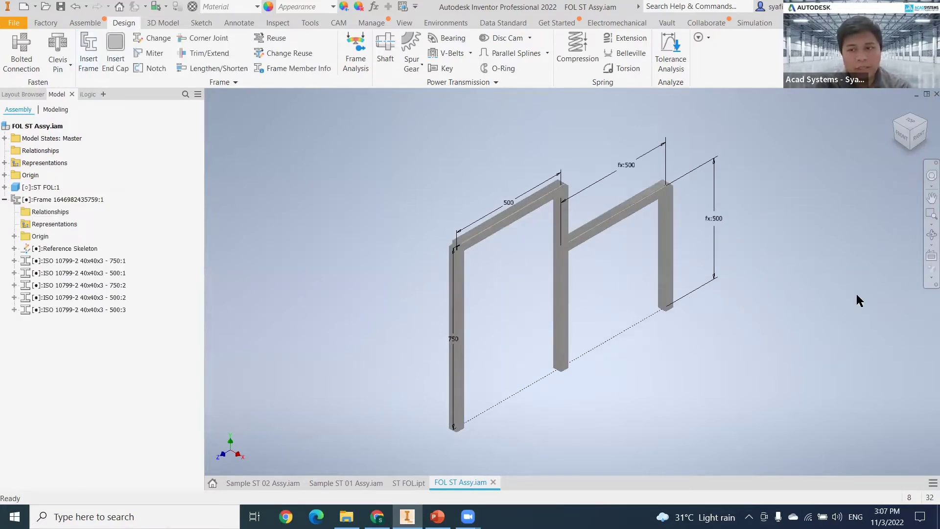
pyautogui.click(827, 309)
pyautogui.scroll(5, 428, 296)
pyautogui.scroll(-4, 436, 299)
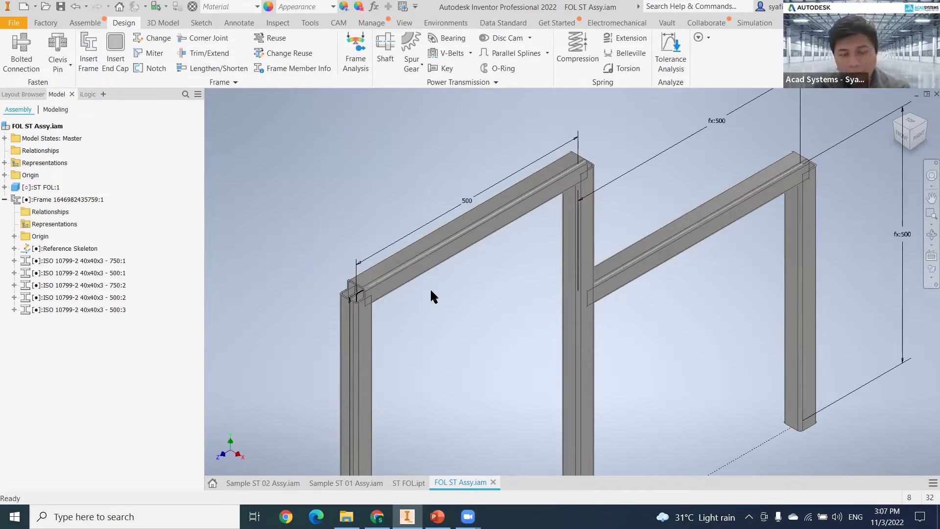
# Step: Examine how the tube ends meet at the frame's corners and at the middle post
pyautogui.moveTo(438, 303); pyautogui.dragTo(454, 318, button='middle')
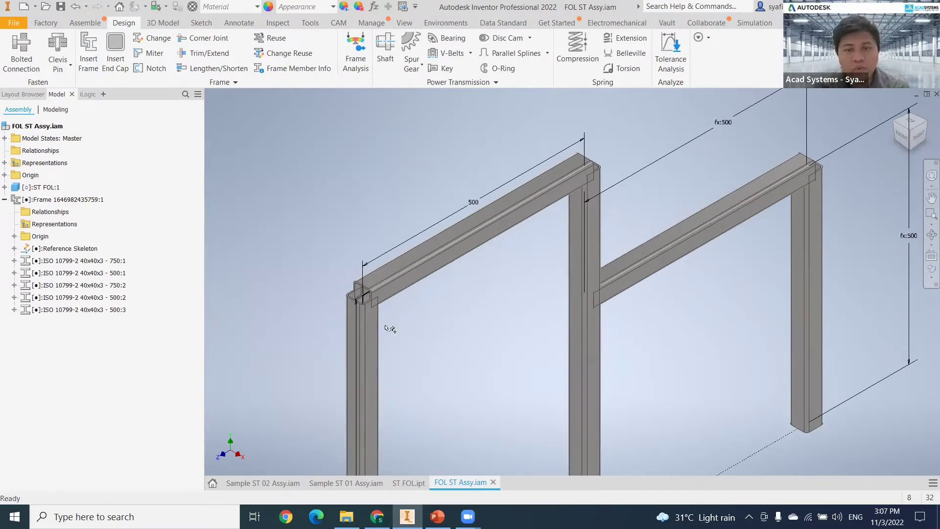
pyautogui.click(372, 305)
pyautogui.scroll(2, 373, 305)
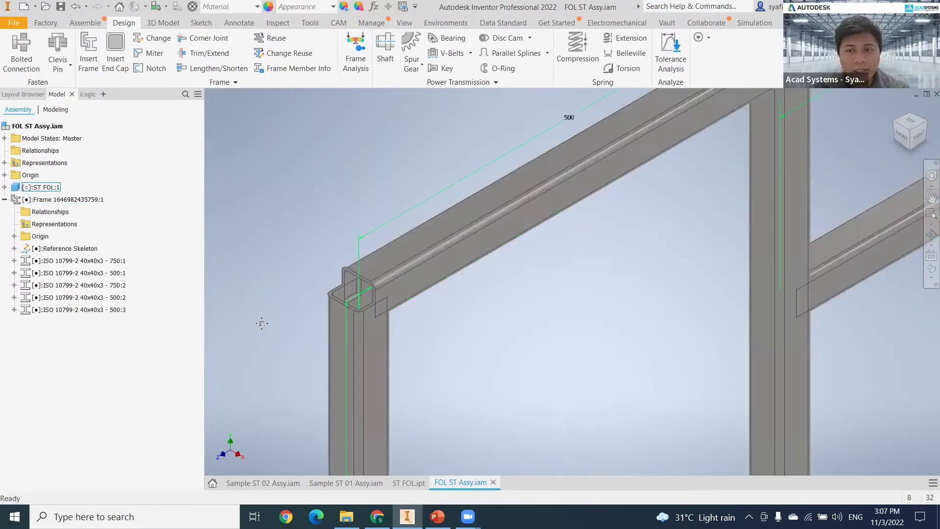
pyautogui.scroll(4, 426, 365)
pyautogui.scroll(-5, 431, 372)
pyautogui.scroll(3, 612, 314)
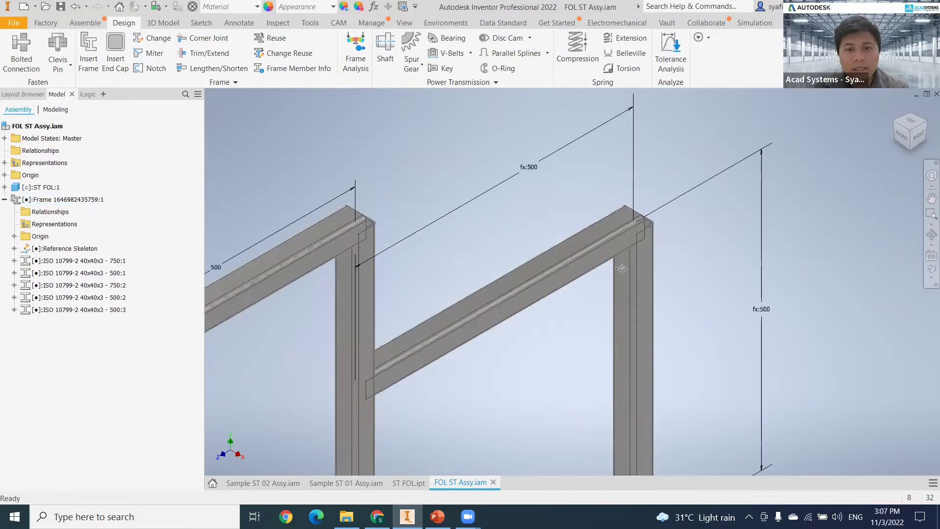
pyautogui.scroll(-3, 379, 350)
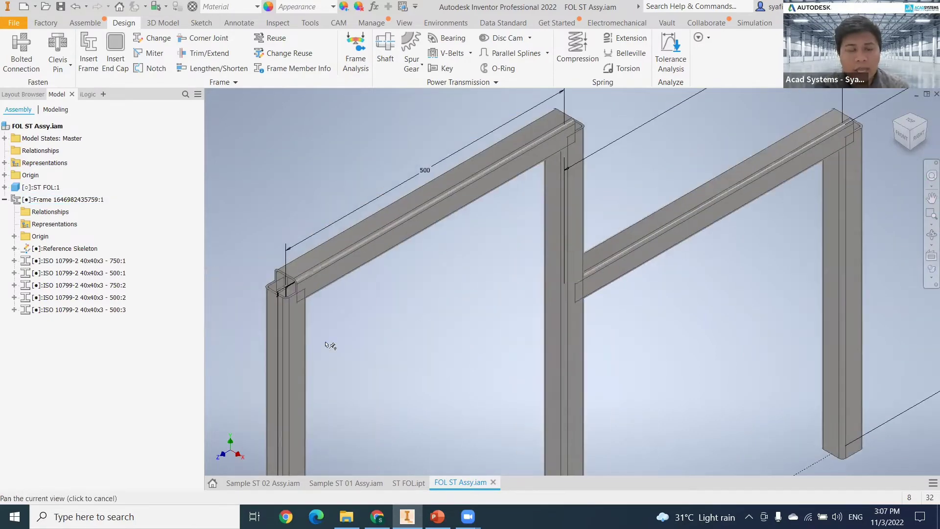
pyautogui.click(303, 314)
pyautogui.scroll(3, 293, 341)
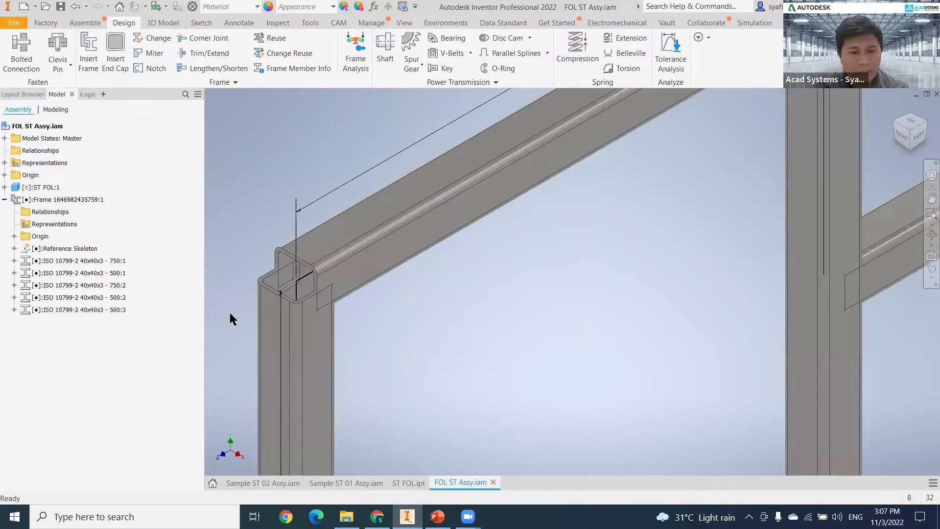
# Step: Miter the taller bay's top beam with the middle post at their shared upper corner, with 0 mm gap
pyautogui.click(74, 261)
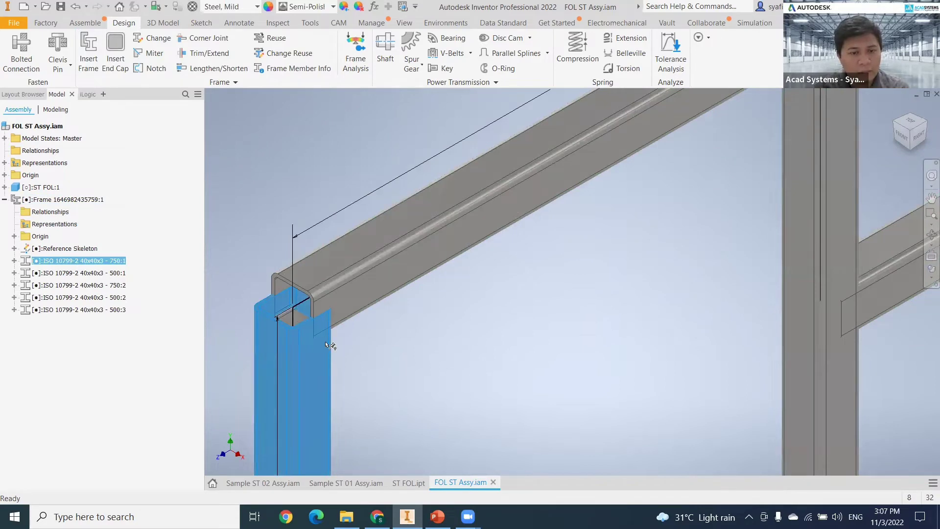
pyautogui.click(305, 328)
pyautogui.moveTo(417, 353); pyautogui.dragTo(456, 335, button='middle')
pyautogui.click(456, 334)
pyautogui.scroll(3, 469, 328)
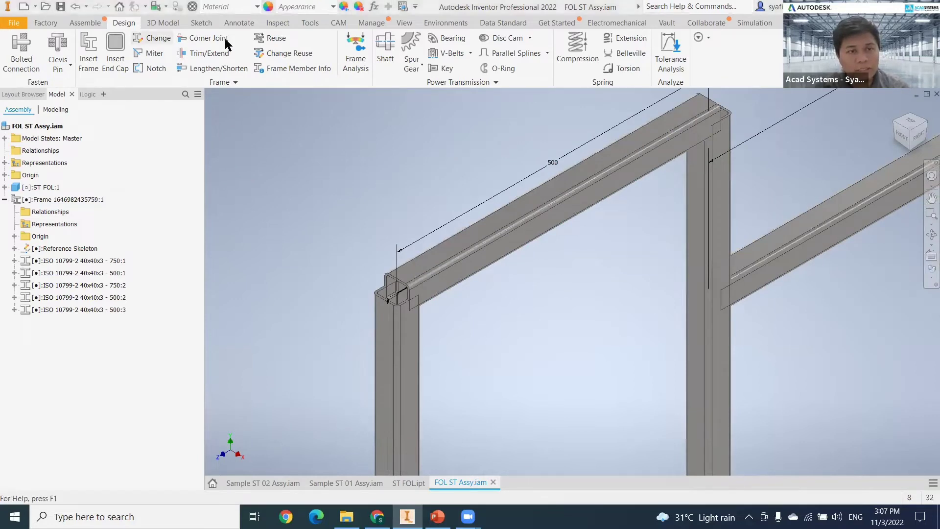
pyautogui.moveTo(450, 334); pyautogui.dragTo(288, 432, button='middle')
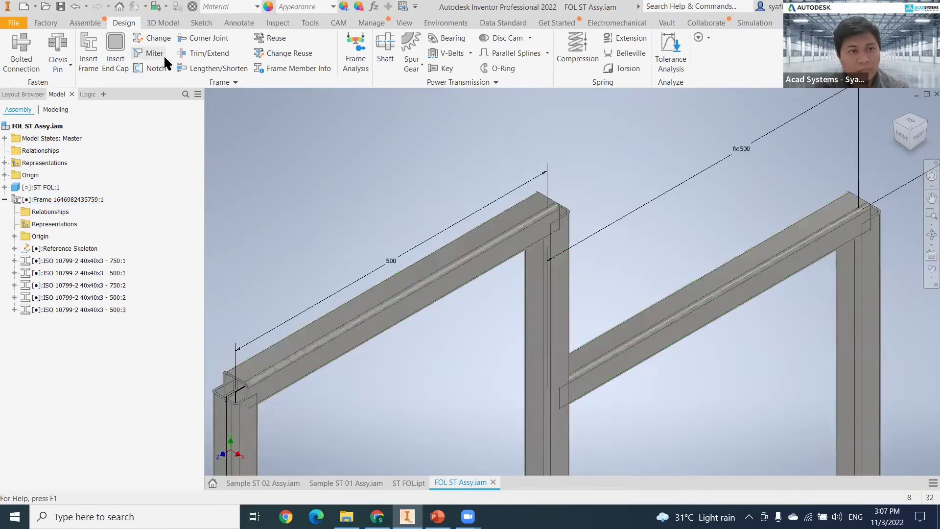
pyautogui.click(156, 54)
pyautogui.click(506, 237)
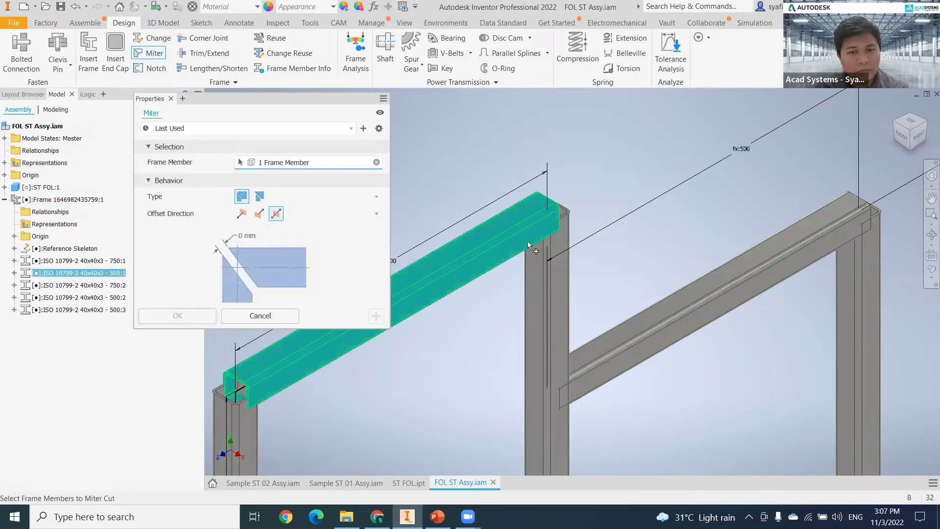
pyautogui.click(557, 257)
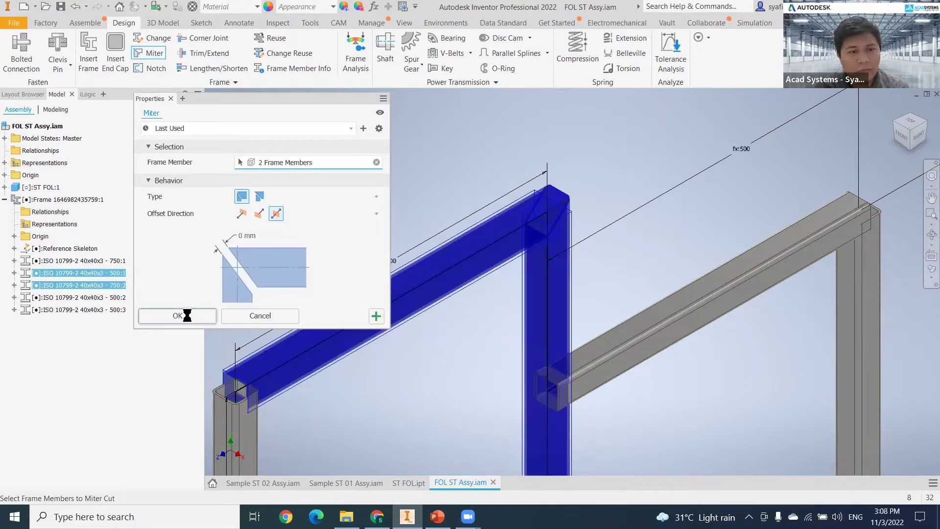
pyautogui.moveTo(511, 264); pyautogui.dragTo(505, 267, button='middle')
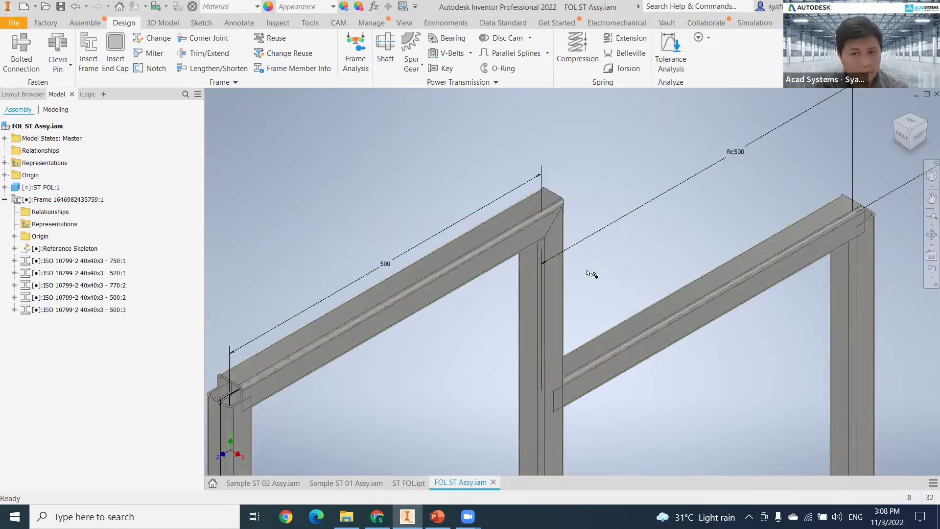
# Step: Trim the free end of the taller bay's top beam to the outer post's inner face with a 5 mm offset
pyautogui.moveTo(323, 375); pyautogui.dragTo(409, 326, button='middle')
pyautogui.click(440, 369)
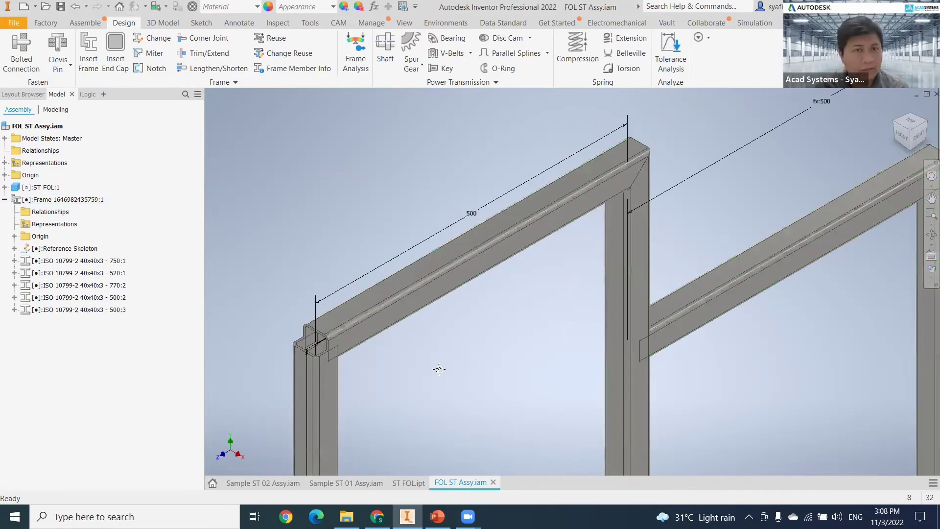
pyautogui.moveTo(439, 369); pyautogui.dragTo(451, 357, button='middle')
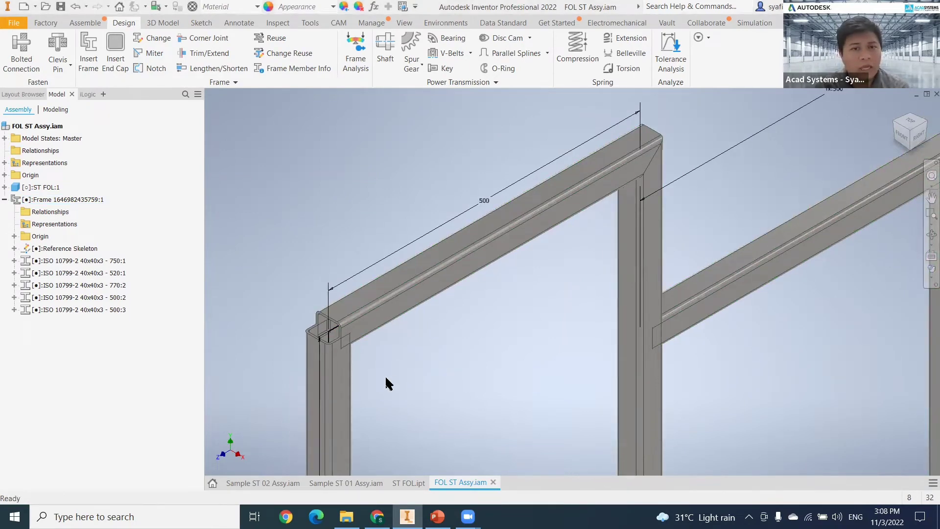
pyautogui.scroll(-3, 385, 375)
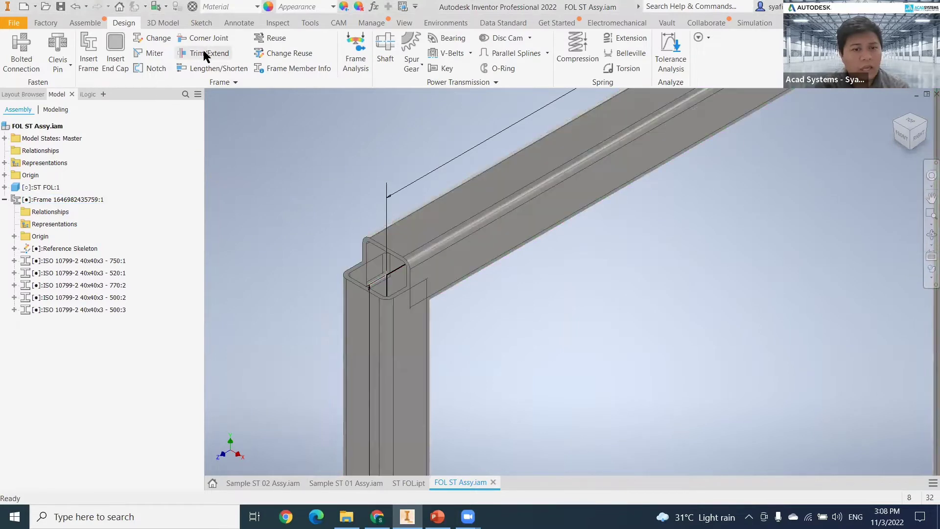
pyautogui.click(205, 54)
pyautogui.moveTo(486, 375); pyautogui.dragTo(891, 316, button='middle')
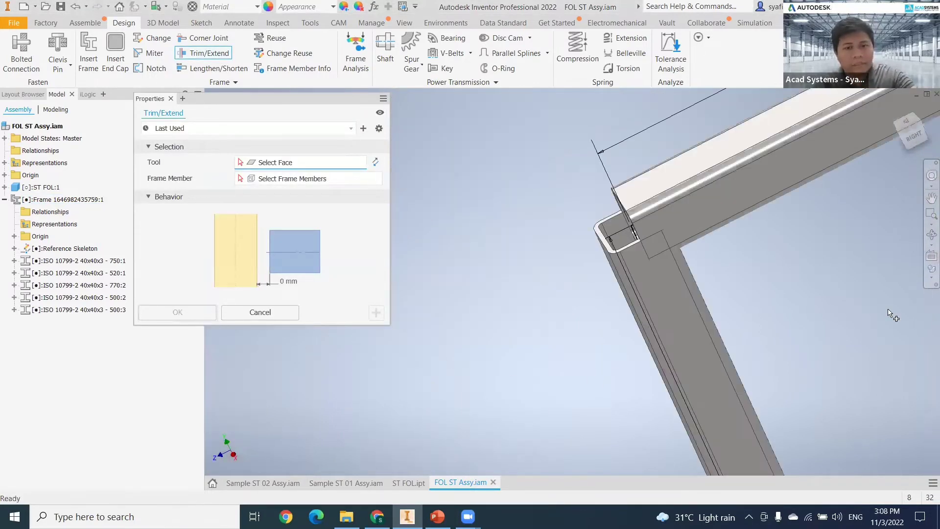
pyautogui.keyDown('shift'); pyautogui.moveTo(722, 321); pyautogui.dragTo(683, 319, button='middle'); pyautogui.keyUp('shift')
pyautogui.click(692, 312)
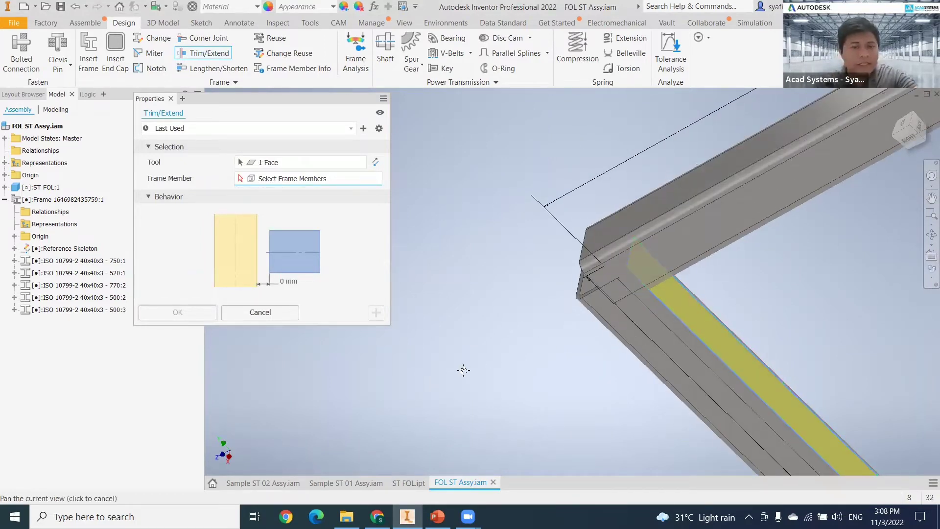
pyautogui.moveTo(728, 246); pyautogui.dragTo(635, 283, button='middle')
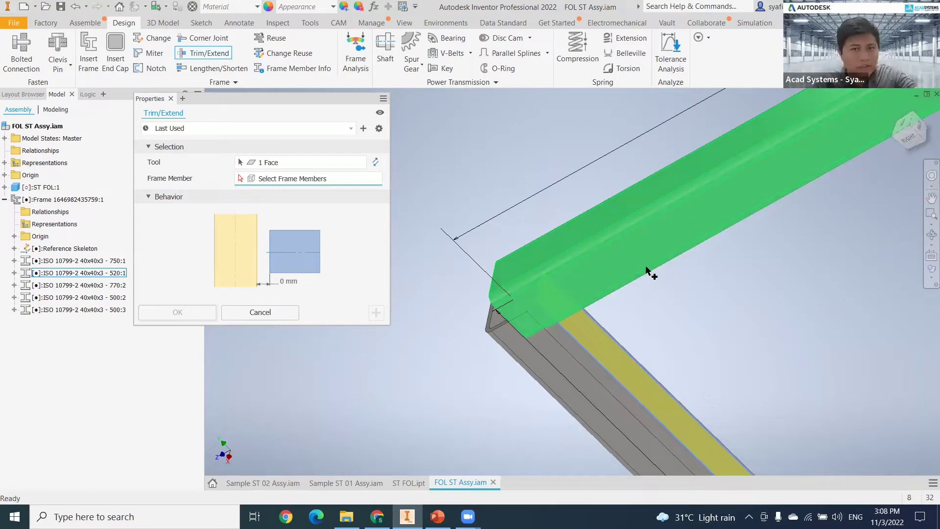
pyautogui.click(647, 271)
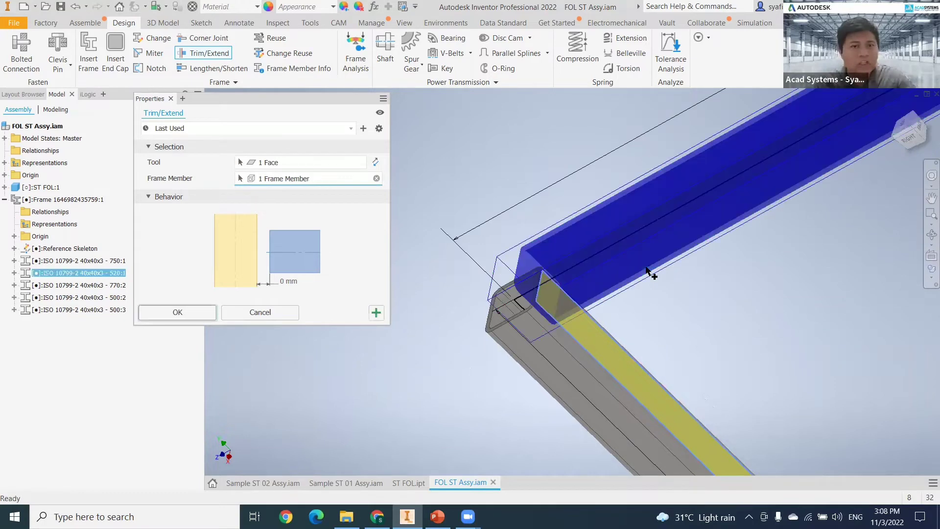
pyautogui.click(295, 283)
pyautogui.write('5')
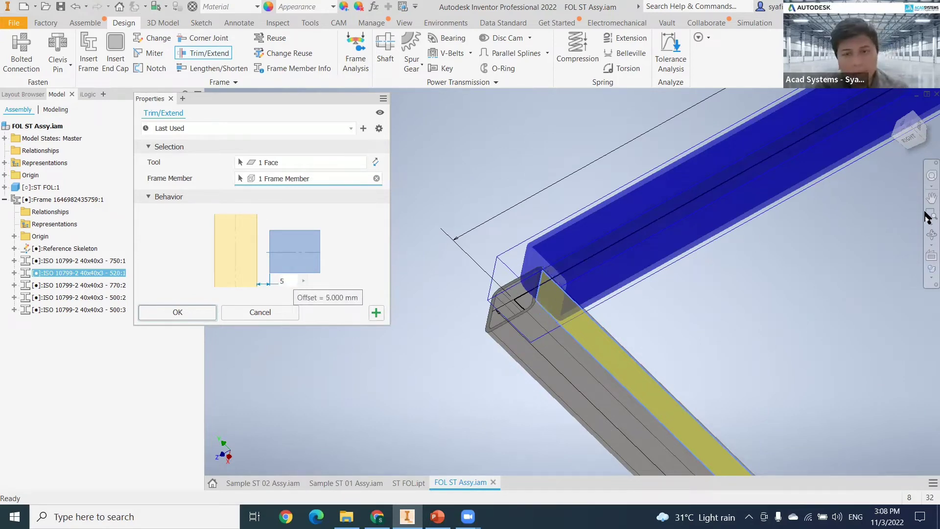
pyautogui.click(907, 137)
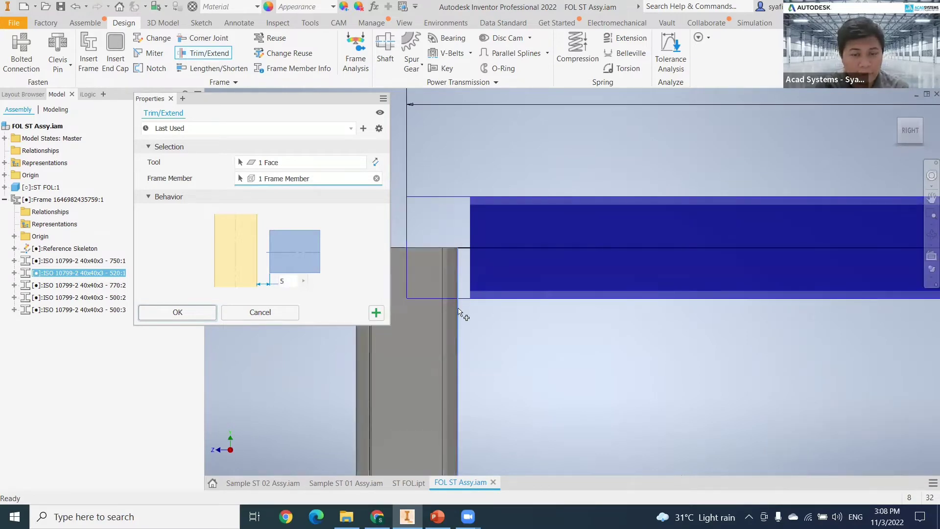
pyautogui.click(169, 313)
# Step: Examine the gap between the trimmed top beam's end and the outer post
pyautogui.scroll(5, 480, 307)
pyautogui.moveTo(522, 345); pyautogui.dragTo(455, 348, button='middle')
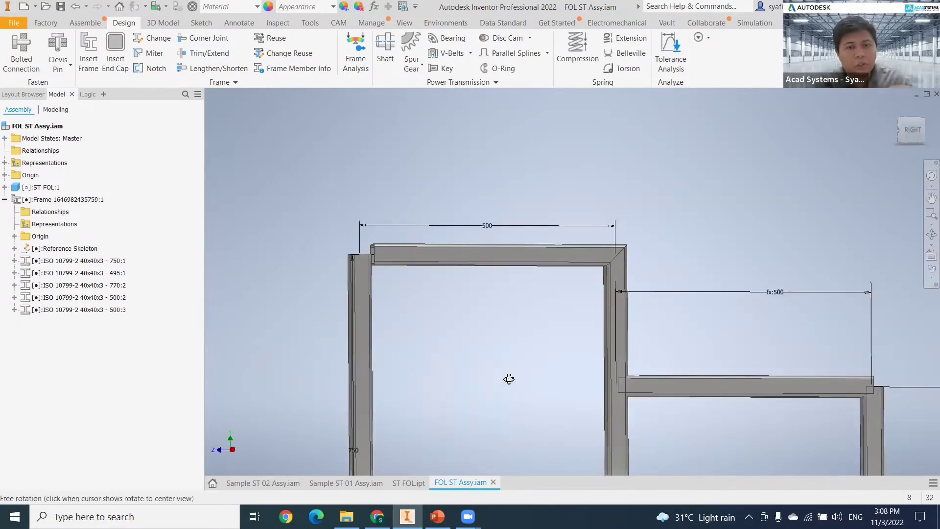
pyautogui.press('F6')
pyautogui.moveTo(495, 365); pyautogui.dragTo(472, 332, button='middle')
pyautogui.scroll(-3, 428, 346)
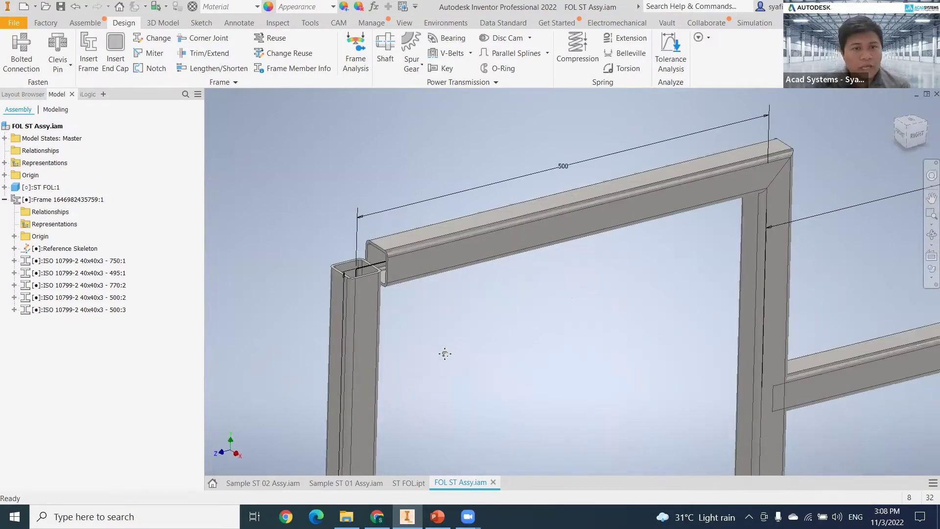
pyautogui.click(375, 295)
pyautogui.scroll(-2, 390, 241)
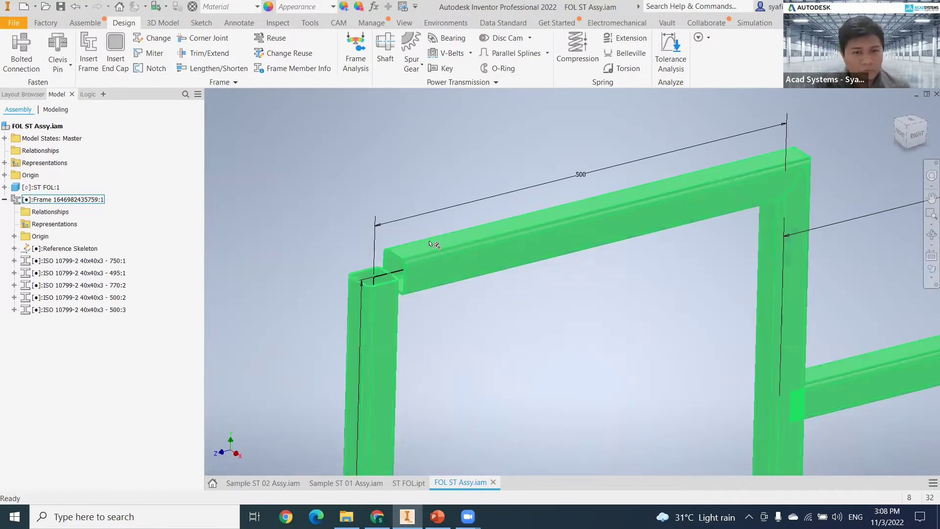
pyautogui.click(451, 342)
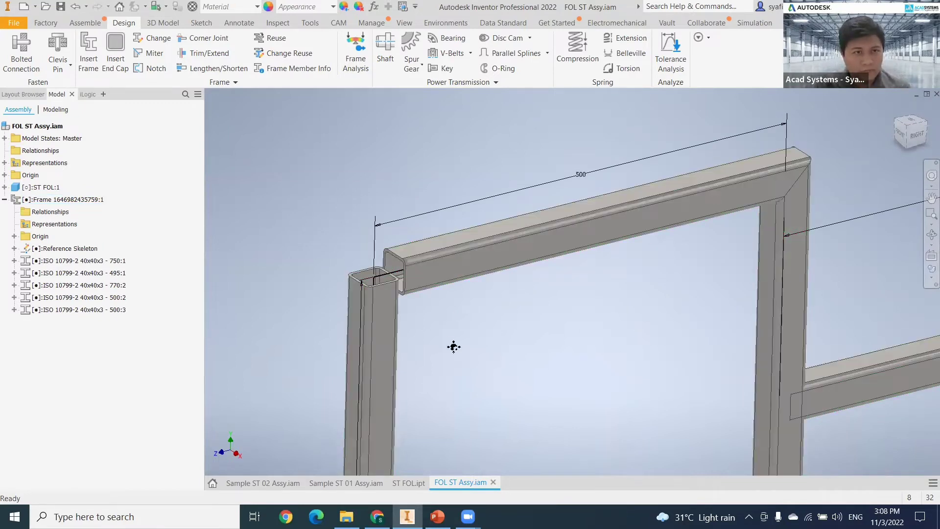
# Step: Extend the taller bay's outer post up to the top beam's upper face with a 0 mm offset
pyautogui.click(203, 54)
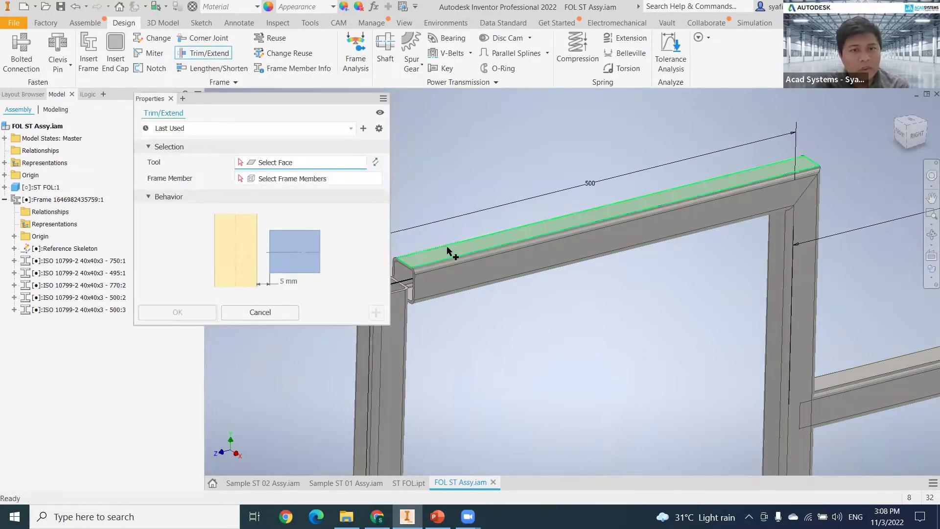
pyautogui.click(452, 247)
pyautogui.click(478, 392)
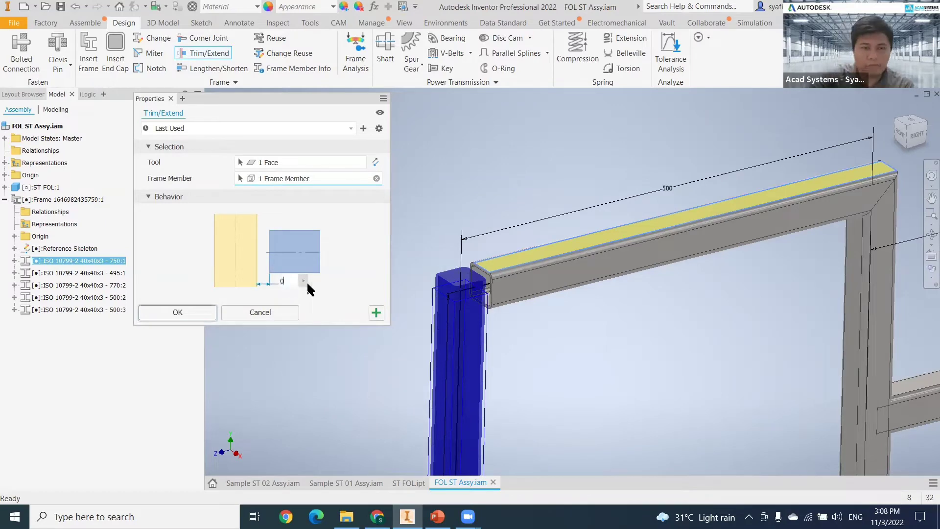
pyautogui.click(304, 282)
pyautogui.write('0')
pyautogui.click(204, 313)
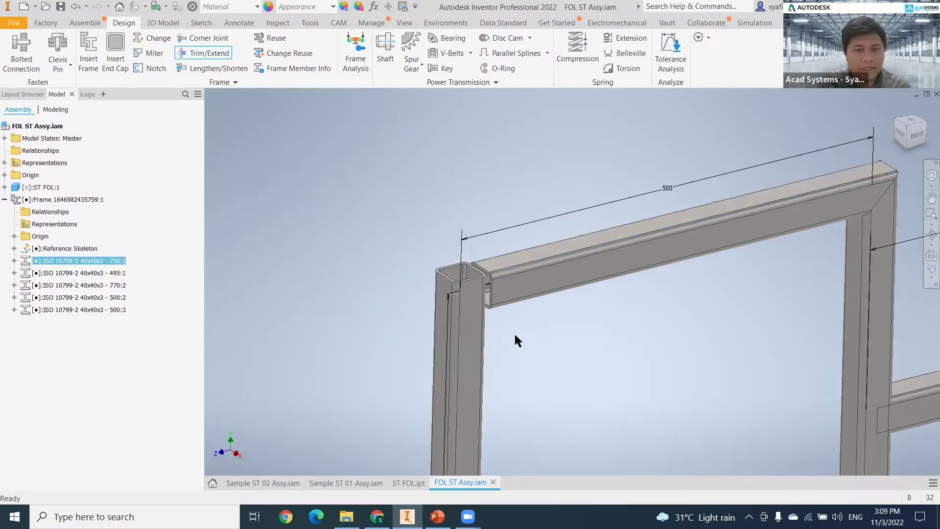
# Step: Trim the lower beam's end to the face of the middle post it meets, with a 0 mm offset
pyautogui.scroll(3, 539, 346)
pyautogui.scroll(-3, 540, 357)
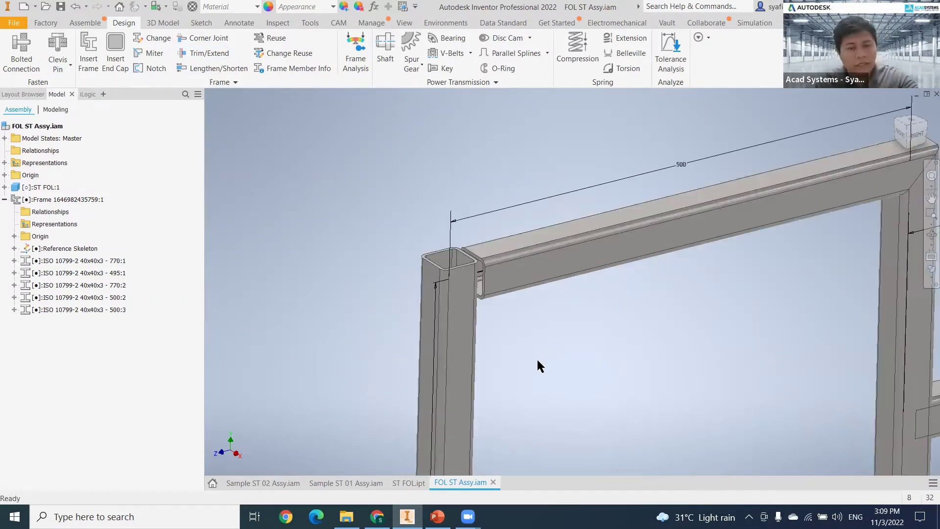
pyautogui.keyDown('shift'); pyautogui.moveTo(537, 363); pyautogui.dragTo(578, 343, button='middle'); pyautogui.keyUp('shift')
pyautogui.moveTo(526, 338); pyautogui.dragTo(352, 328, button='middle')
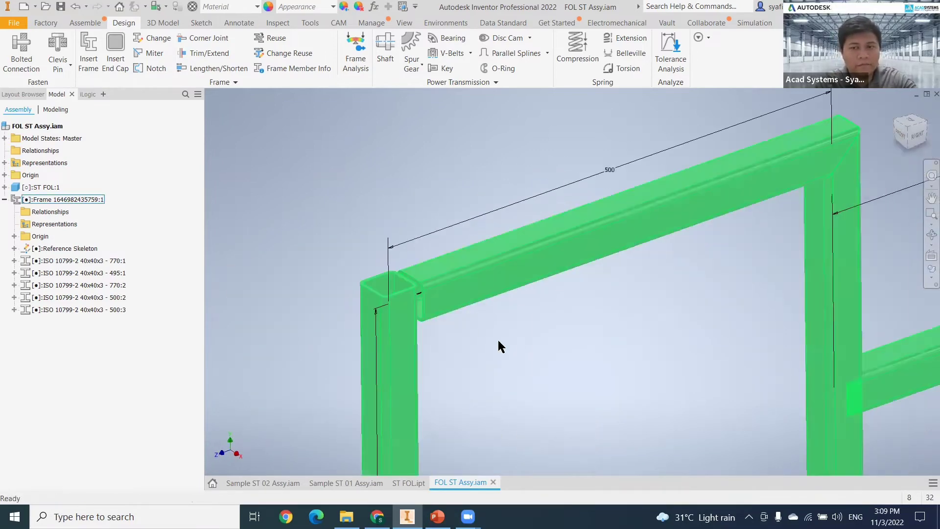
pyautogui.scroll(3, 437, 335)
pyautogui.moveTo(548, 351); pyautogui.dragTo(433, 301, button='middle')
pyautogui.scroll(-3, 595, 334)
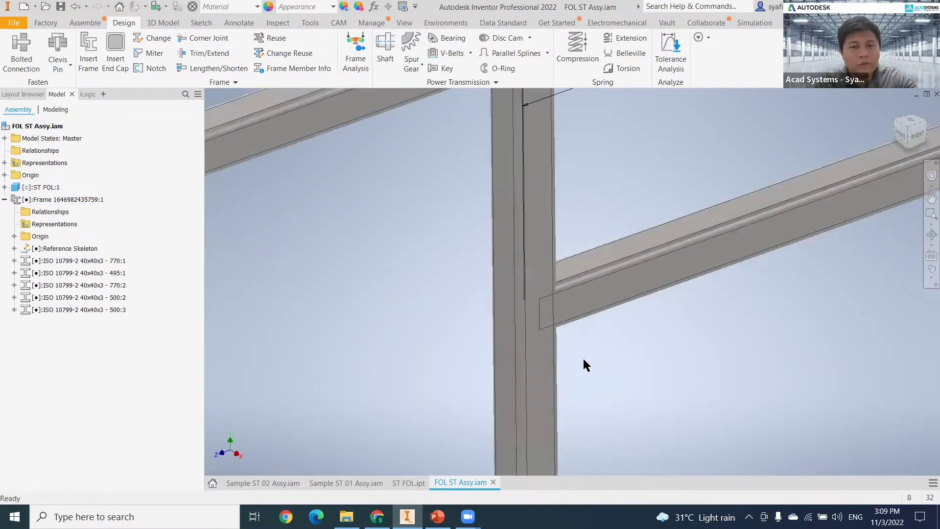
pyautogui.scroll(5, 583, 361)
pyautogui.keyDown('shift'); pyautogui.moveTo(591, 377); pyautogui.dragTo(511, 333, button='middle'); pyautogui.keyUp('shift')
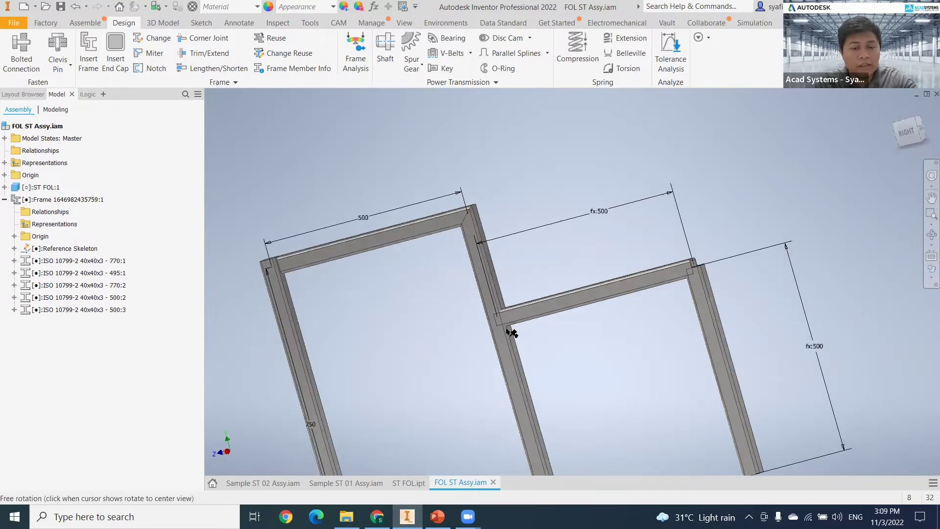
pyautogui.scroll(-6, 511, 333)
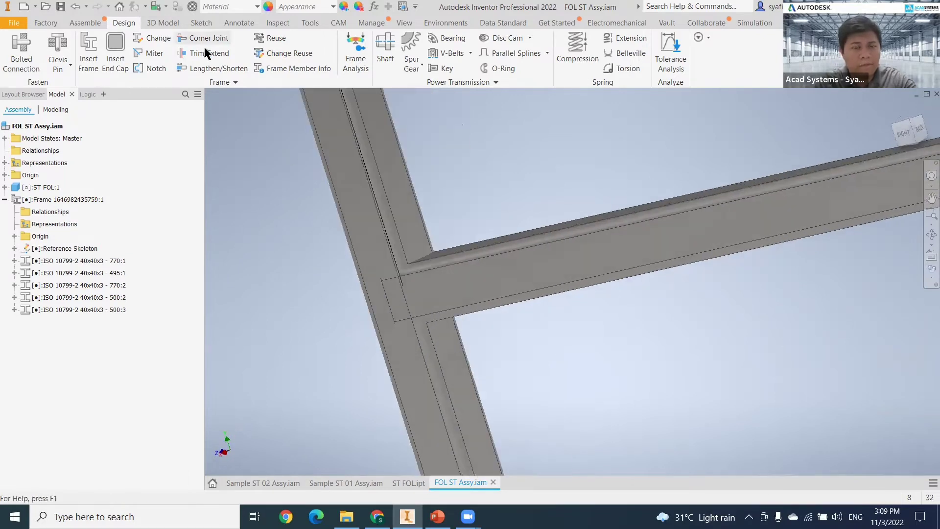
pyautogui.click(205, 51)
pyautogui.click(424, 227)
pyautogui.click(551, 259)
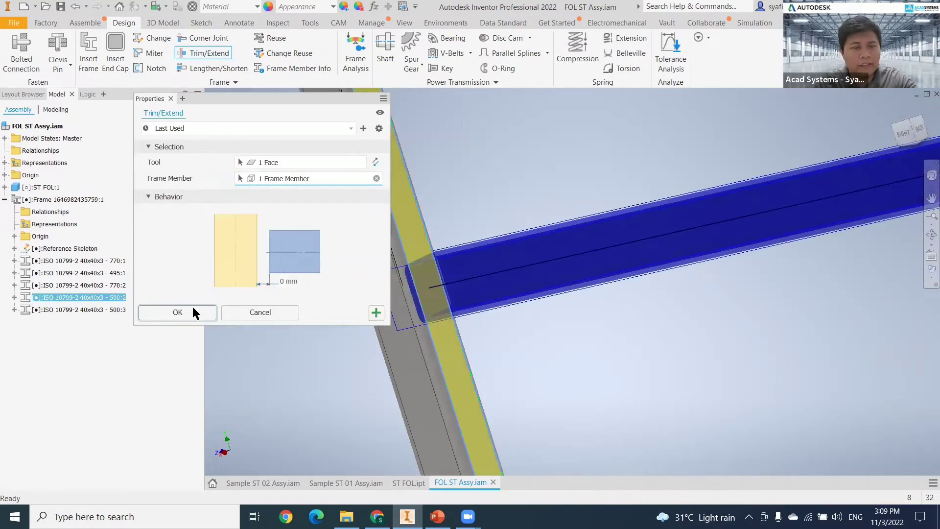
pyautogui.click(186, 311)
# Step: Edit the taller bay's top beam trim/extend at the outer post to use a 0 mm offset
pyautogui.scroll(-7, 268, 331)
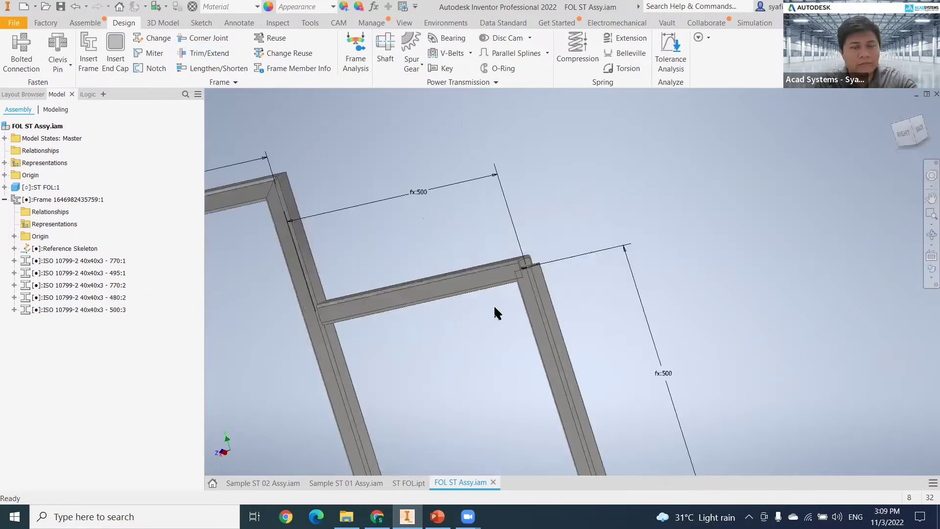
pyautogui.moveTo(293, 330); pyautogui.dragTo(501, 325, button='middle')
pyautogui.keyDown('shift'); pyautogui.moveTo(447, 294); pyautogui.dragTo(332, 235, button='middle'); pyautogui.keyUp('shift')
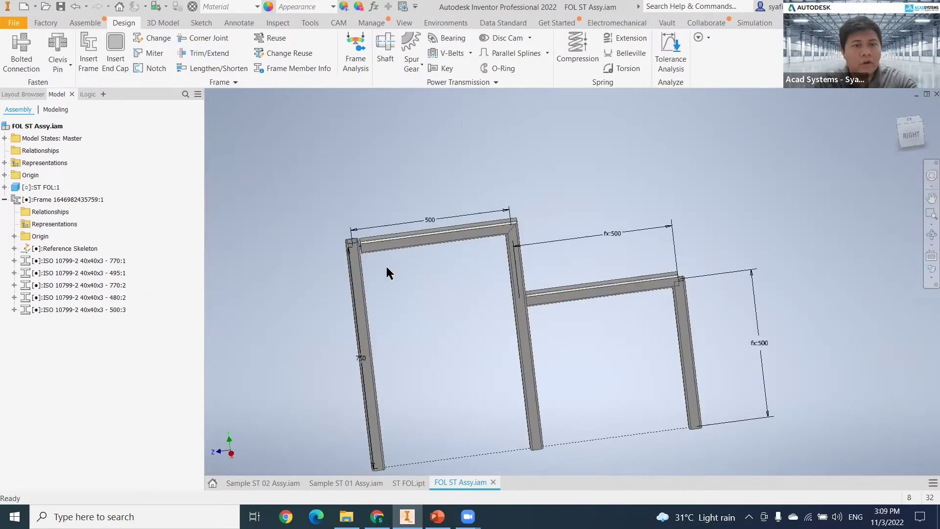
pyautogui.scroll(8, 387, 272)
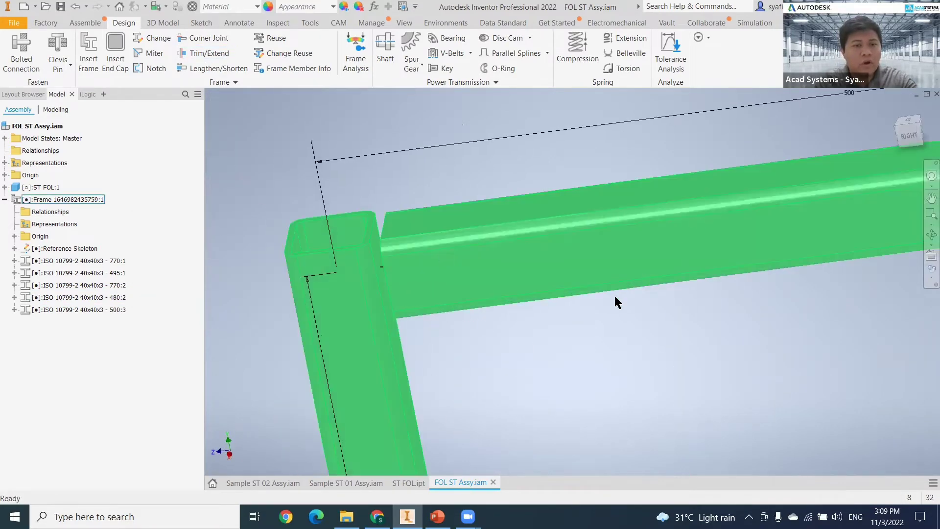
pyautogui.moveTo(425, 280); pyautogui.dragTo(420, 281, button='middle')
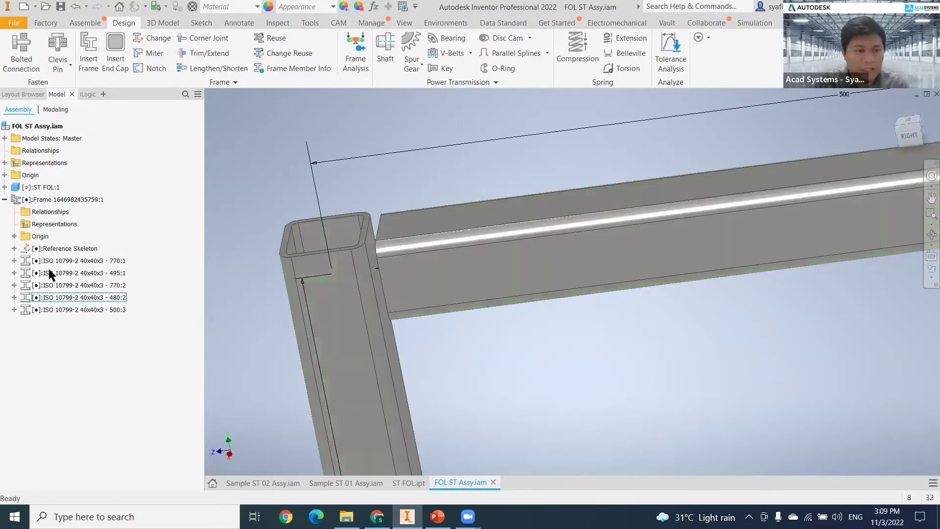
pyautogui.click(14, 273)
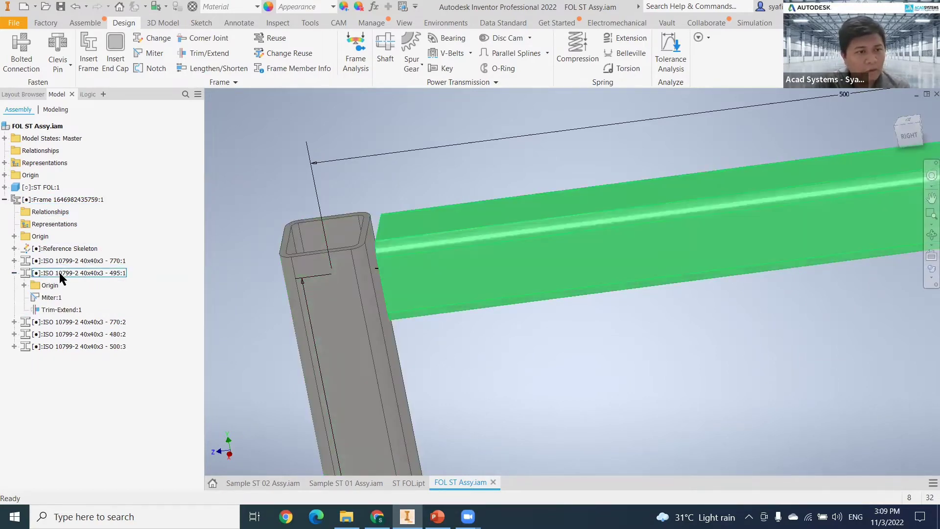
pyautogui.rightClick(59, 309)
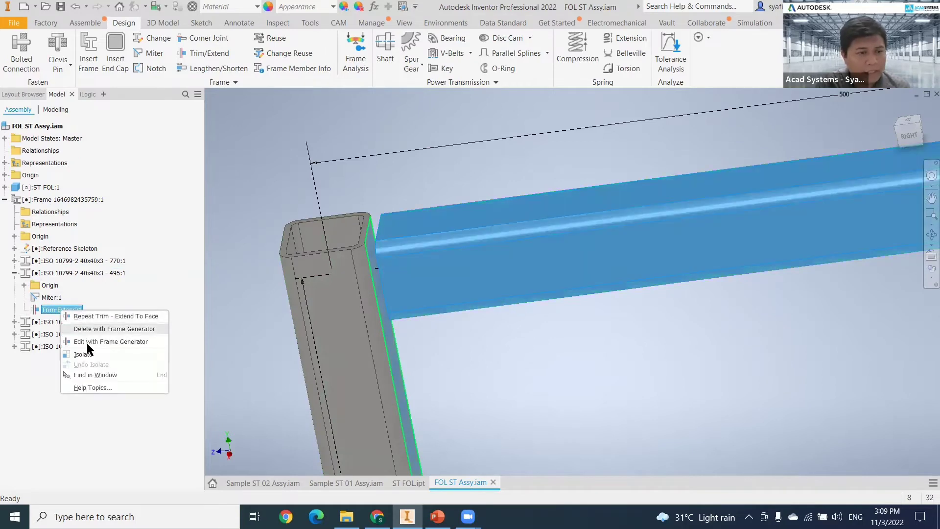
pyautogui.click(84, 341)
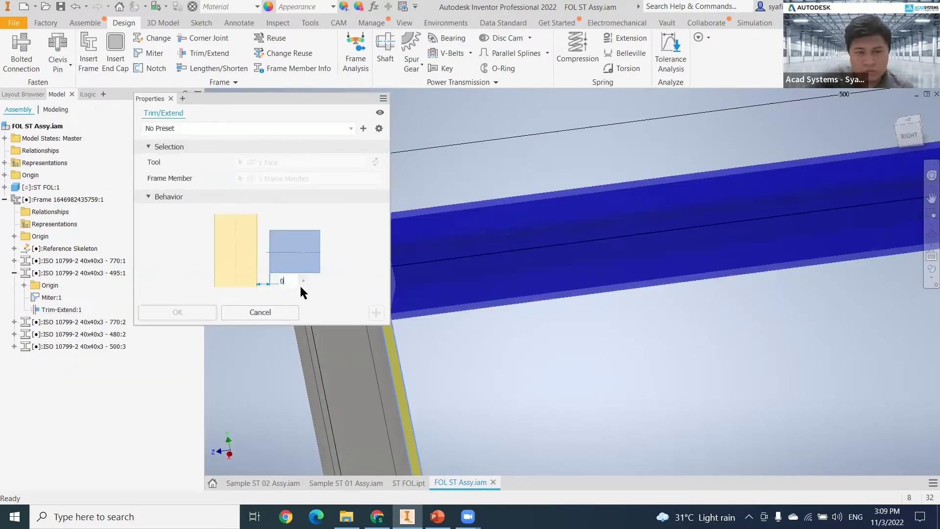
pyautogui.write('0')
pyautogui.press('Return')
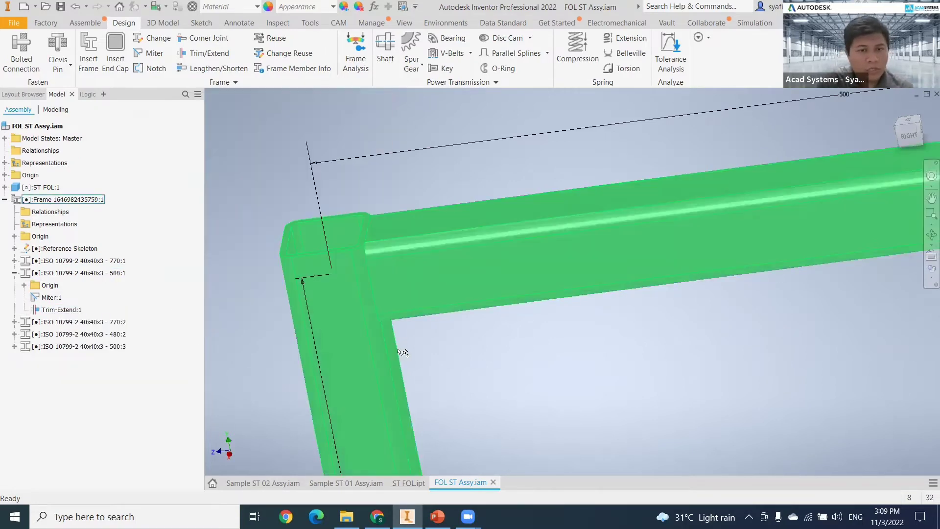
# Step: Start a new in-place component in the assembly using the Metric Standard (mm).ipt template
pyautogui.moveTo(422, 363)
pyautogui.keyDown('shift'); pyautogui.mouseDown(button='middle')
pyautogui.moveTo(445, 359)
pyautogui.moveTo(457, 375)
pyautogui.moveTo(429, 374)
pyautogui.mouseUp(button='middle'); pyautogui.keyUp('shift')
pyautogui.scroll(5, 461, 355)
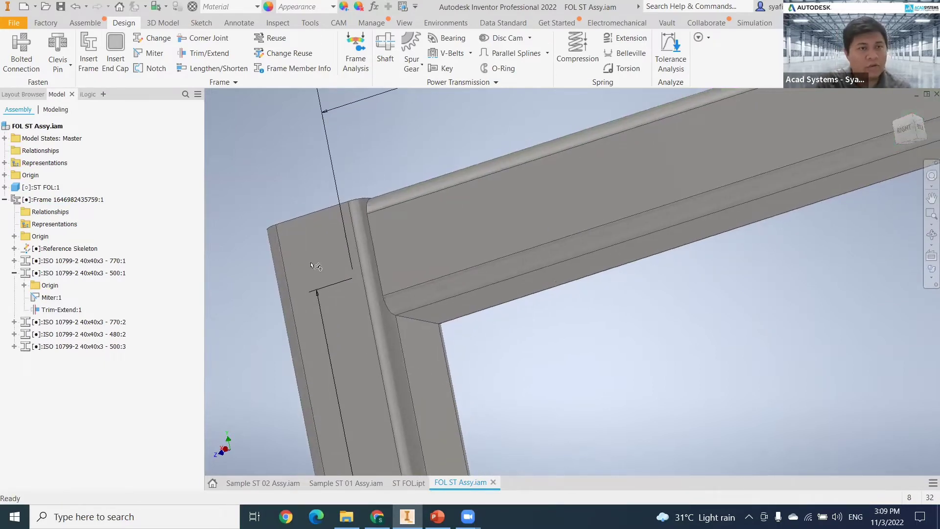
pyautogui.click(81, 23)
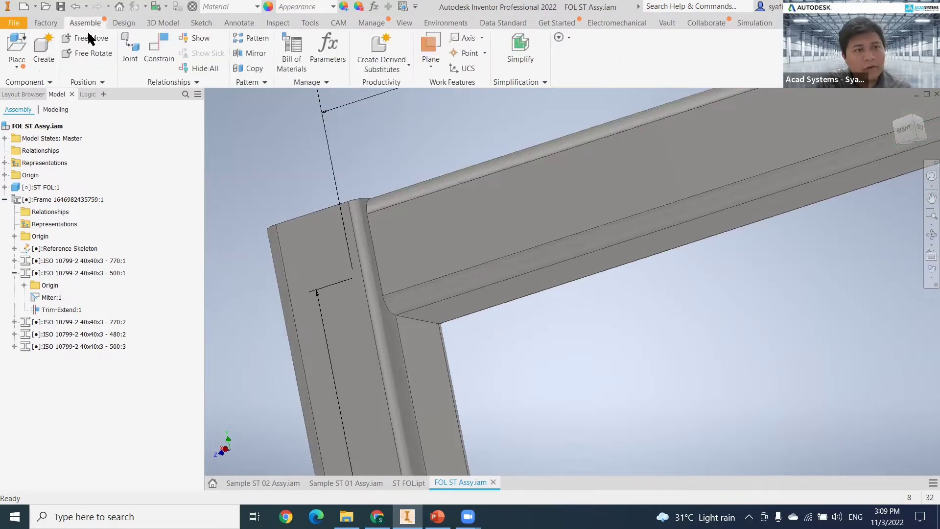
pyautogui.click(41, 61)
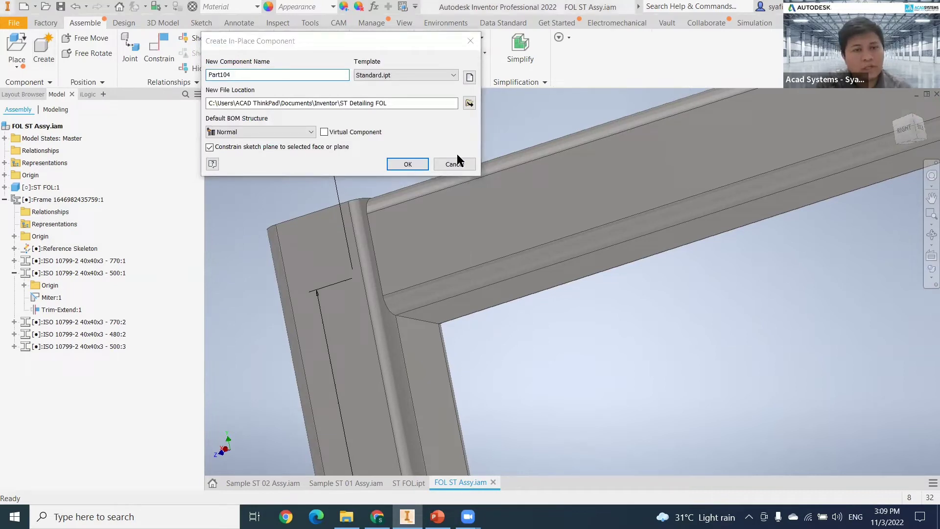
pyautogui.click(413, 179)
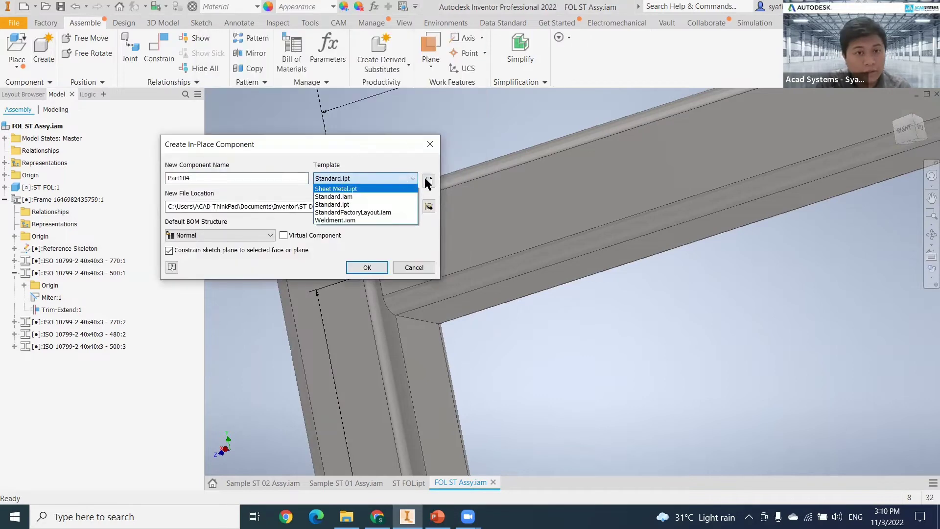
pyautogui.click(427, 182)
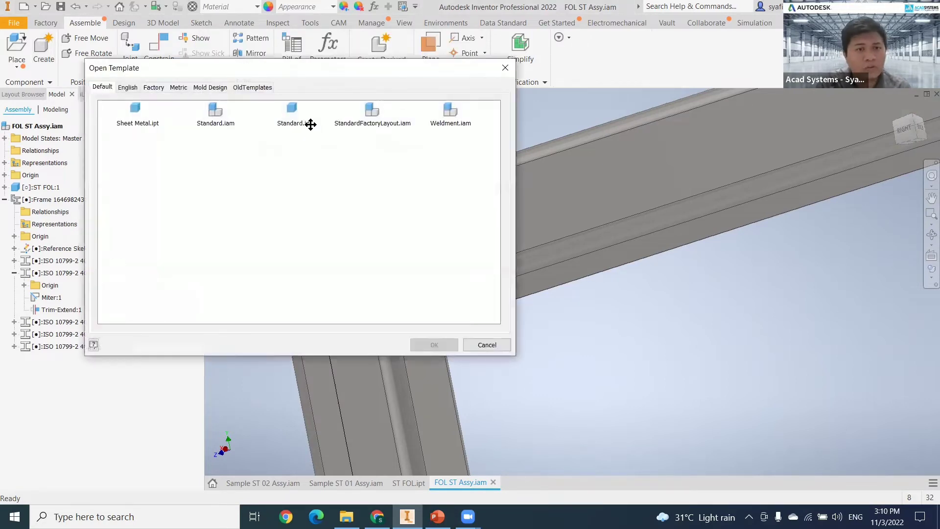
pyautogui.click(178, 87)
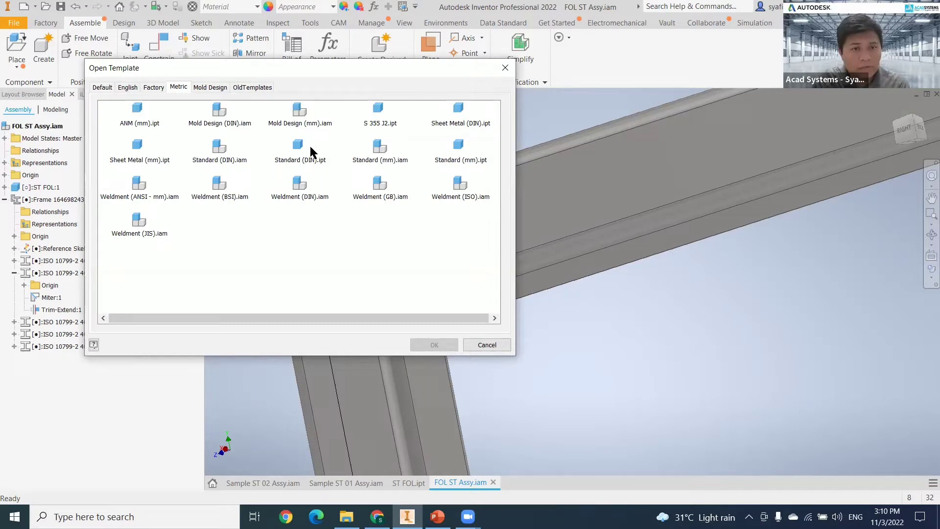
pyautogui.click(460, 153)
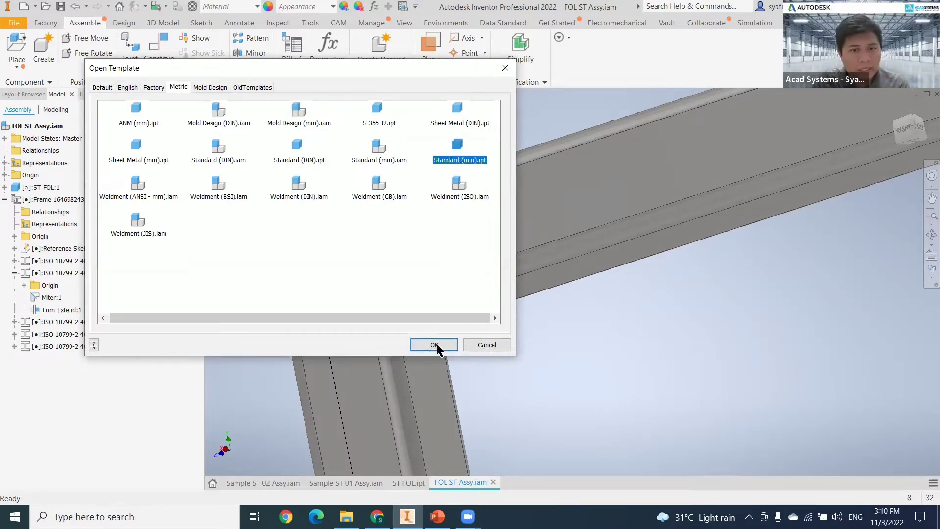
pyautogui.press('Return')
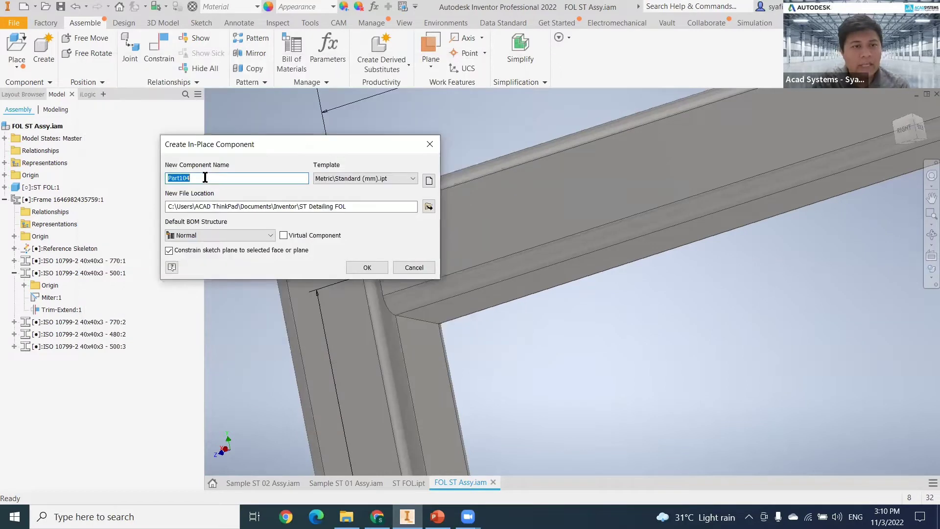
# Step: Name the new component Plate FOL 01 and place it in open space beside the outer post
pyautogui.write('Plate')
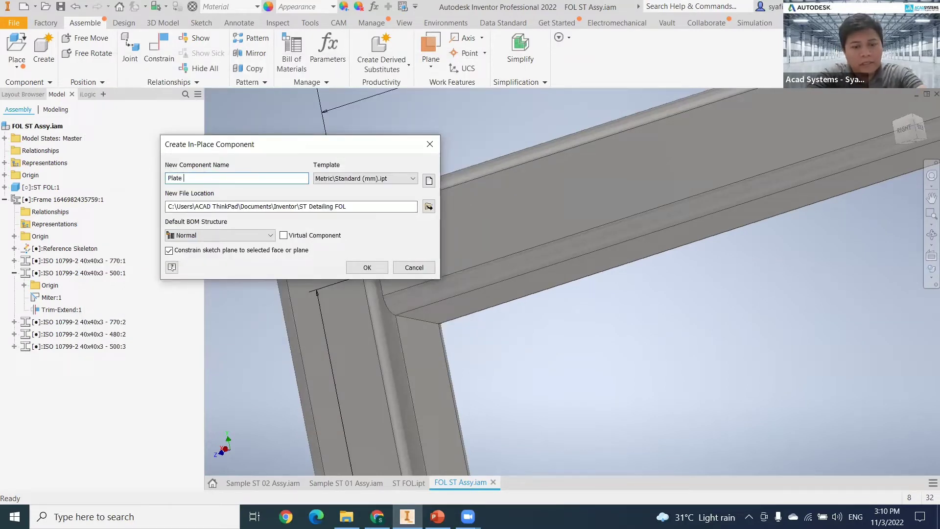
pyautogui.write(' FOL 01')
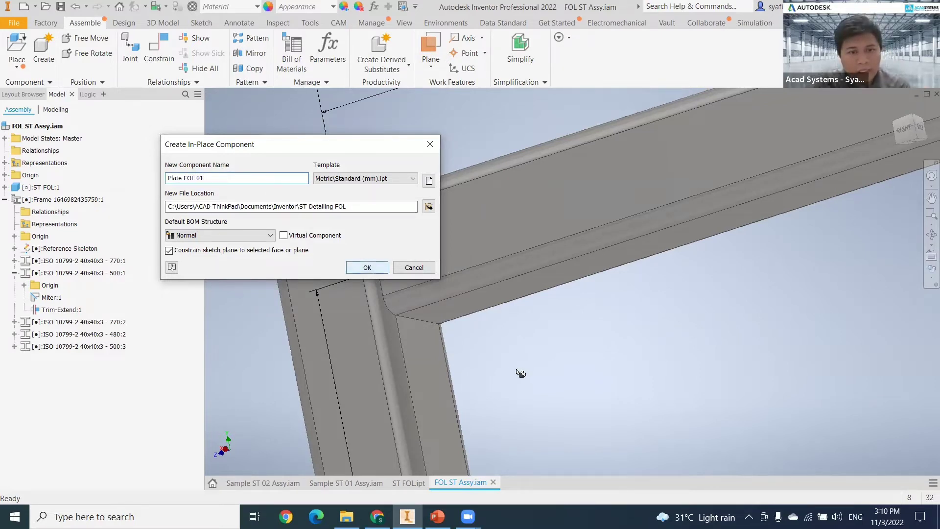
pyautogui.press('Return')
pyautogui.moveTo(478, 320); pyautogui.dragTo(512, 229, button='middle')
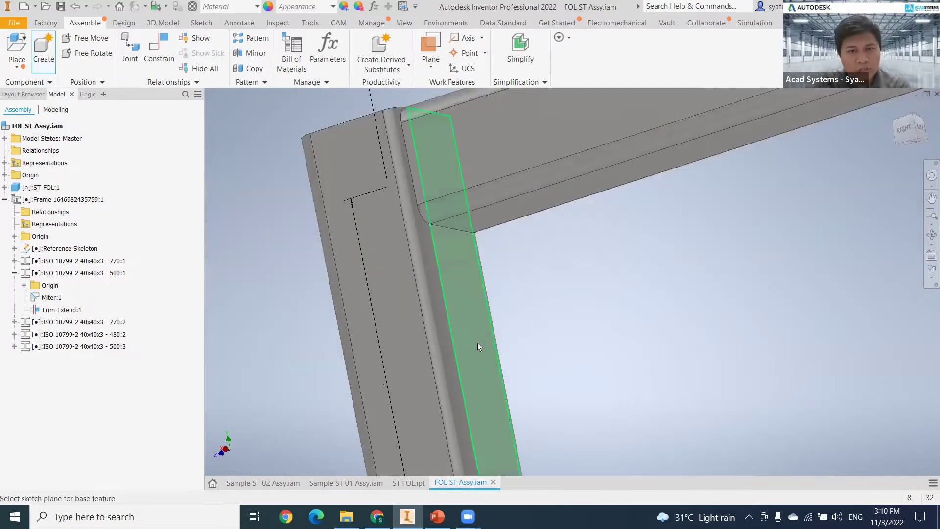
pyautogui.click(557, 354)
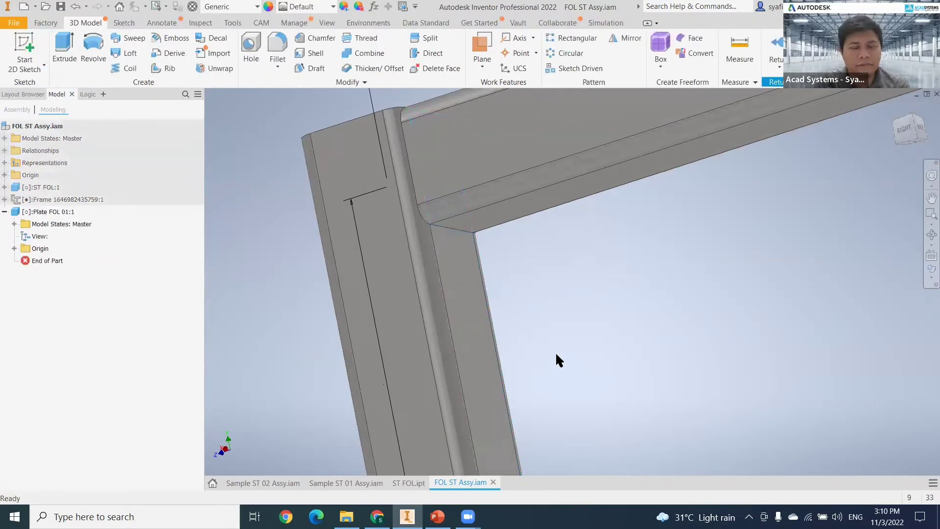
# Step: Start a 2D sketch in the plate part on the inner face of the taller bay's outer post
pyautogui.moveTo(555, 352); pyautogui.dragTo(553, 336, button='middle')
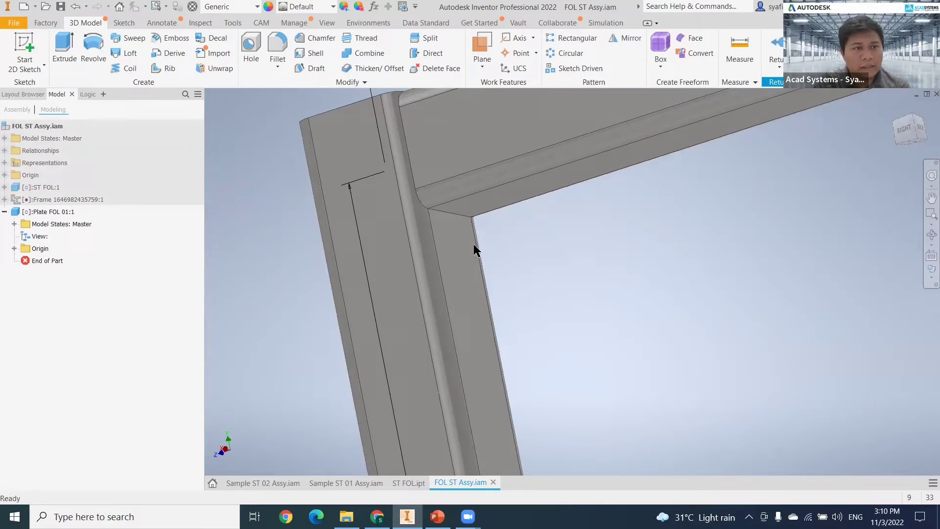
pyautogui.click(23, 54)
pyautogui.press('F6')
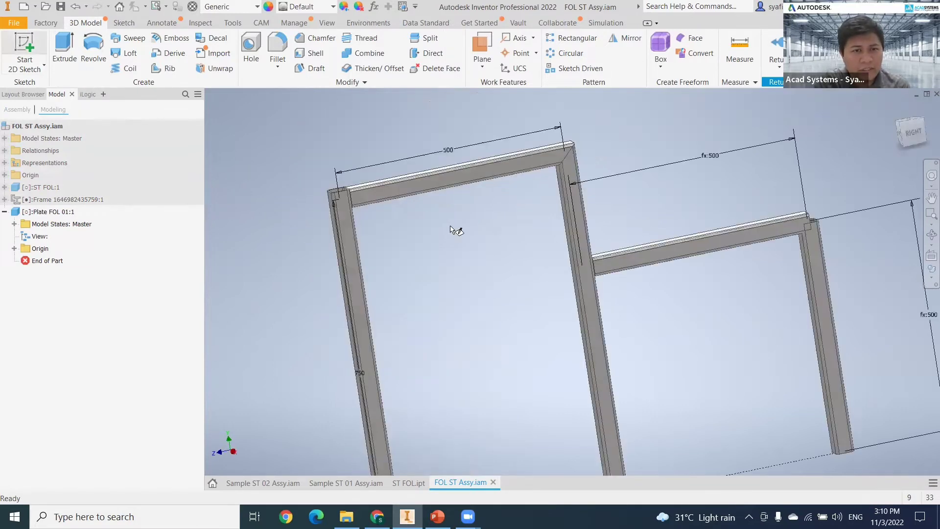
pyautogui.scroll(5, 460, 310)
pyautogui.keyDown('shift'); pyautogui.moveTo(431, 314); pyautogui.dragTo(586, 441, button='middle'); pyautogui.keyUp('shift')
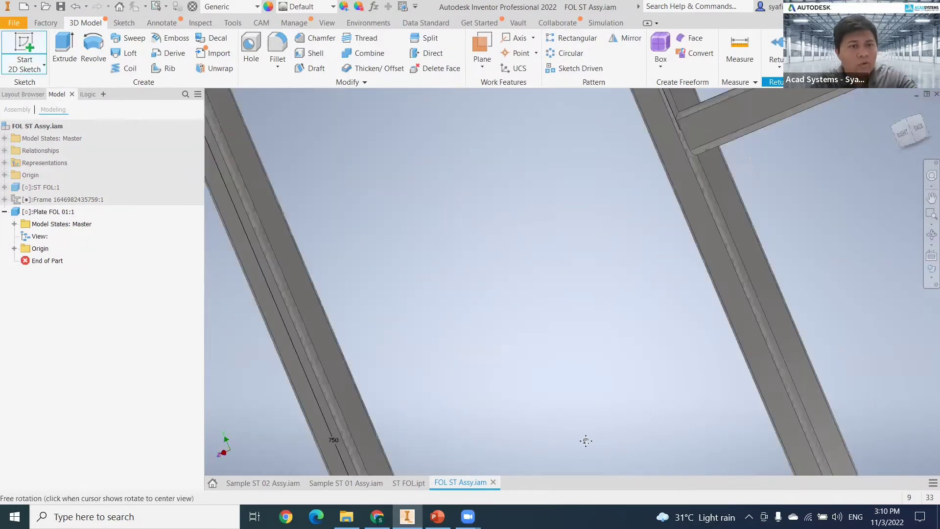
pyautogui.moveTo(247, 110); pyautogui.dragTo(463, 239, button='middle')
pyautogui.click(440, 220)
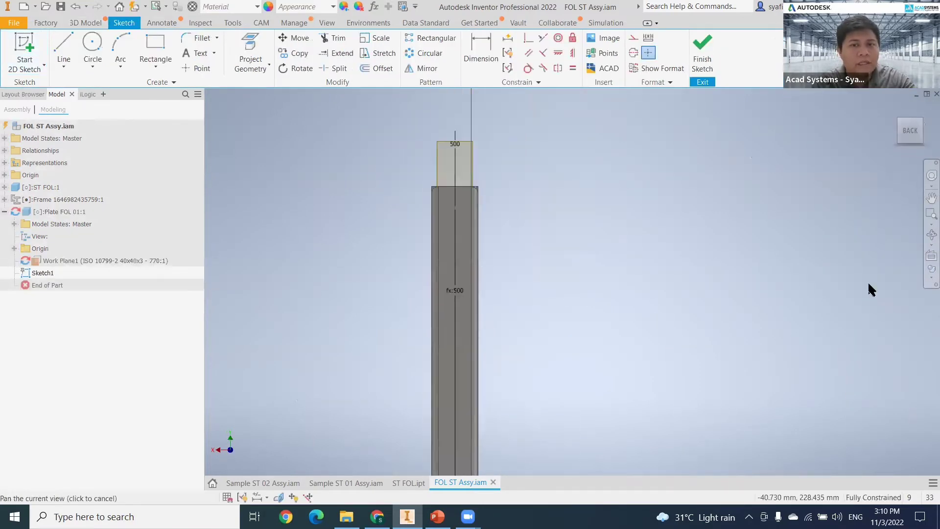
# Step: Switch the model display to the Wireframe visual style to expose the tube edges behind the sketch plane
pyautogui.click(925, 278)
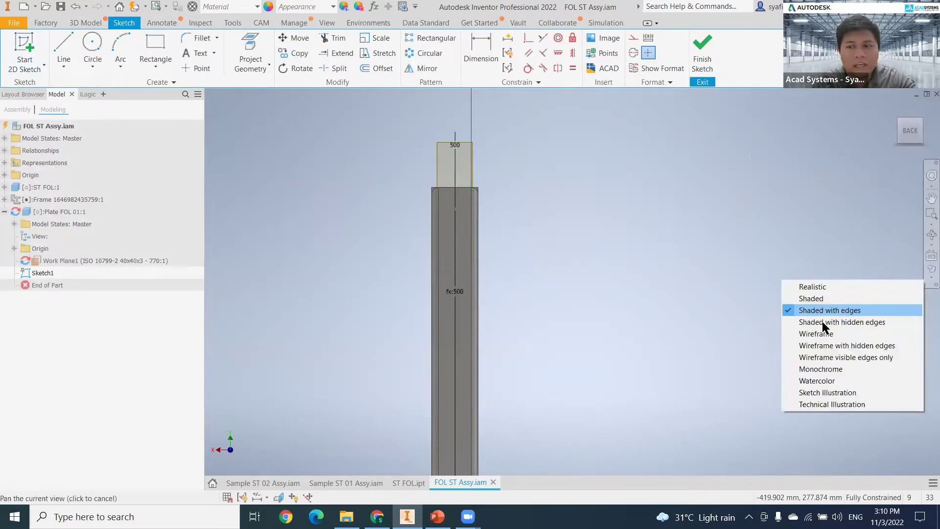
pyautogui.scroll(-4, 461, 236)
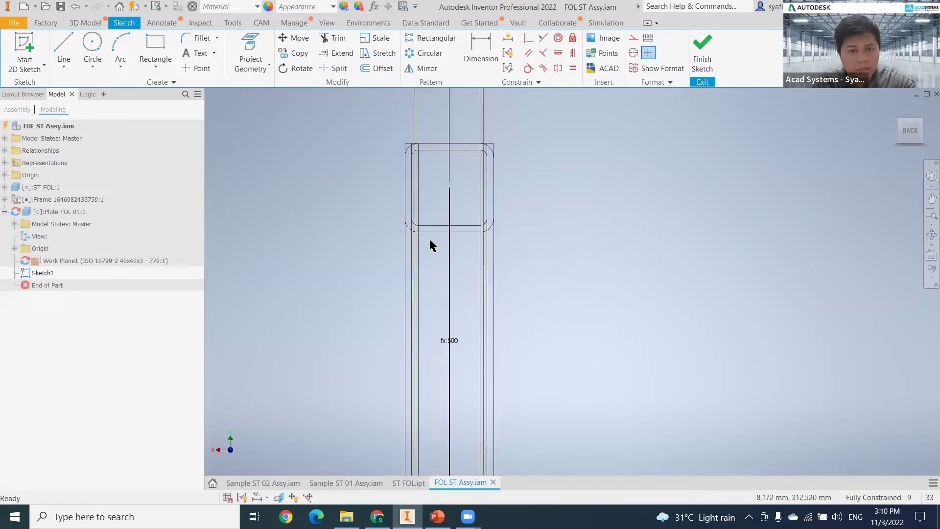
pyautogui.moveTo(509, 249); pyautogui.dragTo(499, 239, button='middle')
pyautogui.scroll(-3, 487, 236)
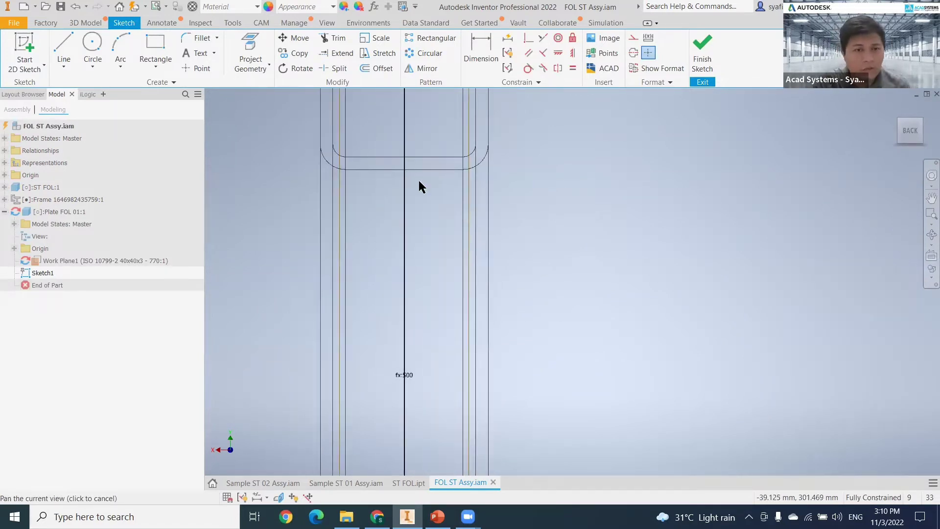
pyautogui.moveTo(296, 206); pyautogui.dragTo(311, 214, button='middle')
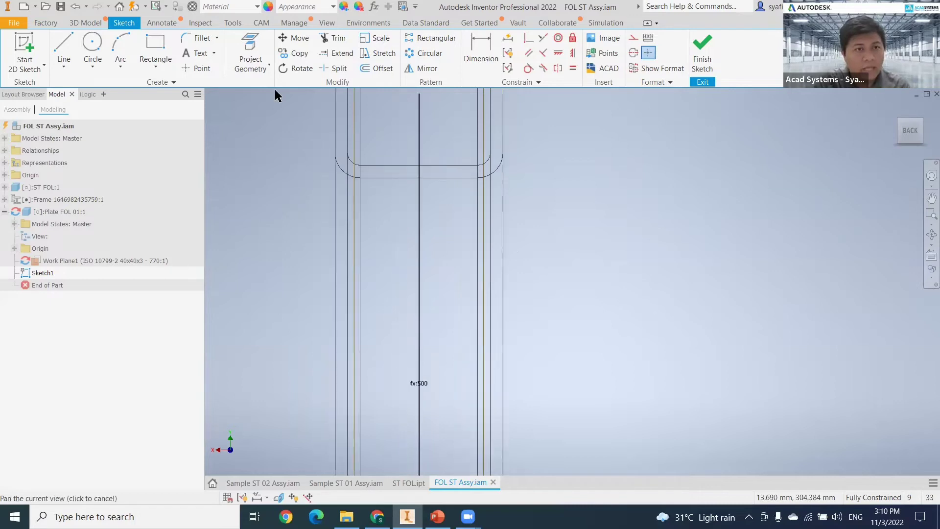
# Step: Project the top beam's lower edge and the tube's inner wall edges on both sides into the plate sketch
pyautogui.click(250, 37)
pyautogui.click(447, 177)
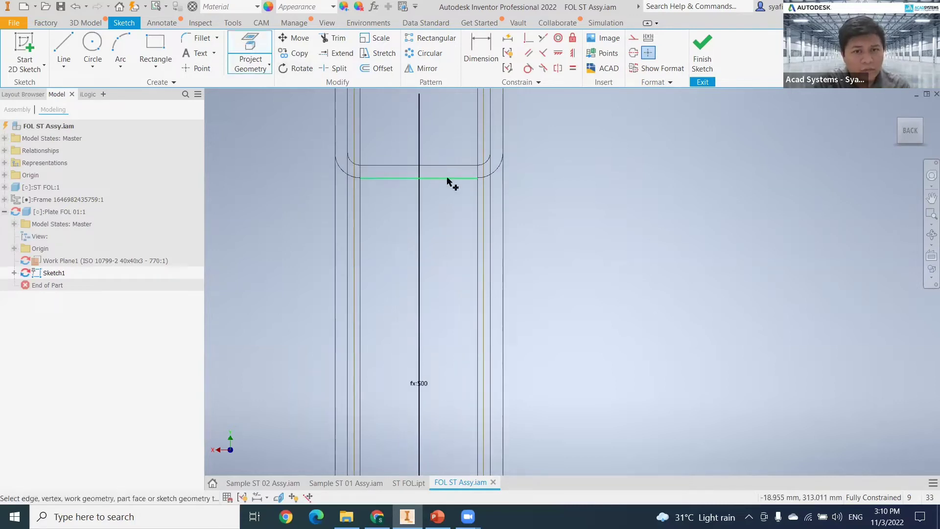
pyautogui.click(491, 224)
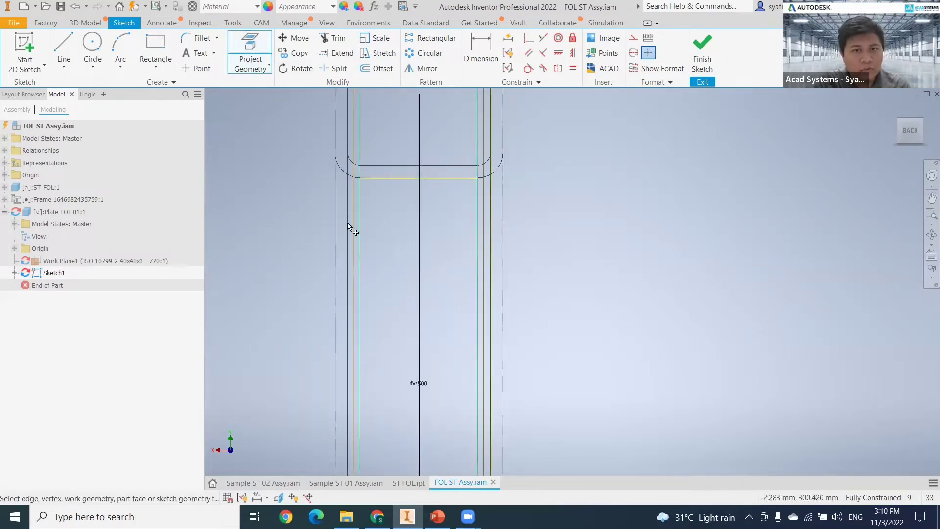
pyautogui.click(349, 229)
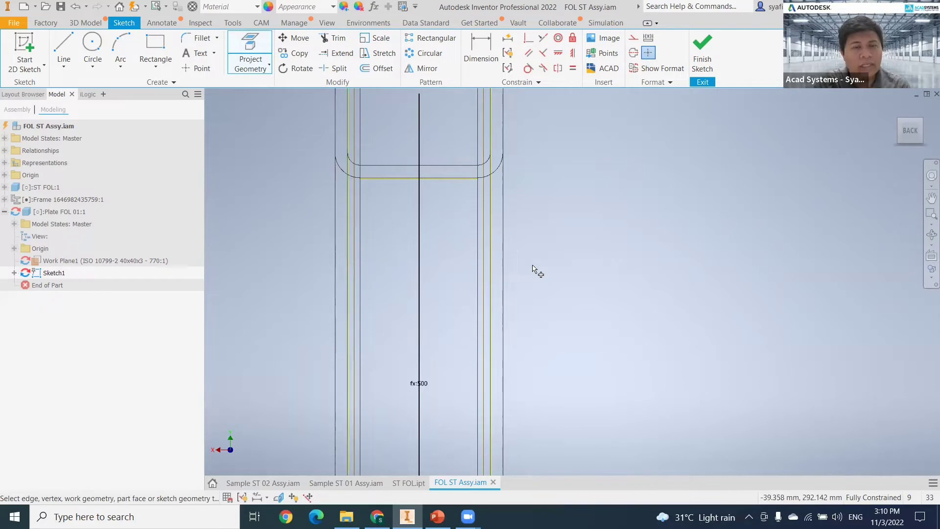
pyautogui.press('Escape')
# Step: Convert the three projected lines in the plate sketch to construction geometry
pyautogui.moveTo(676, 281)
pyautogui.mouseDown()
pyautogui.moveTo(320, 167)
pyautogui.moveTo(277, 142)
pyautogui.mouseUp()
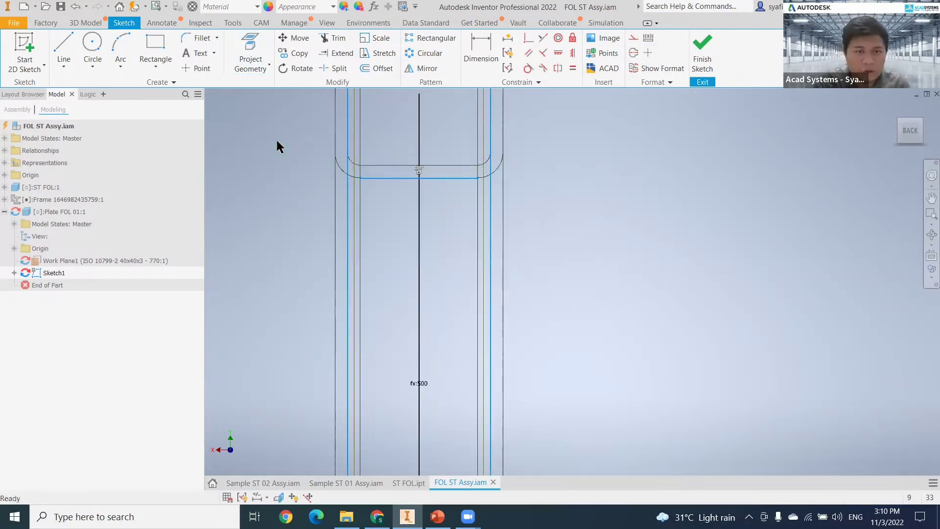
pyautogui.rightClick(278, 140)
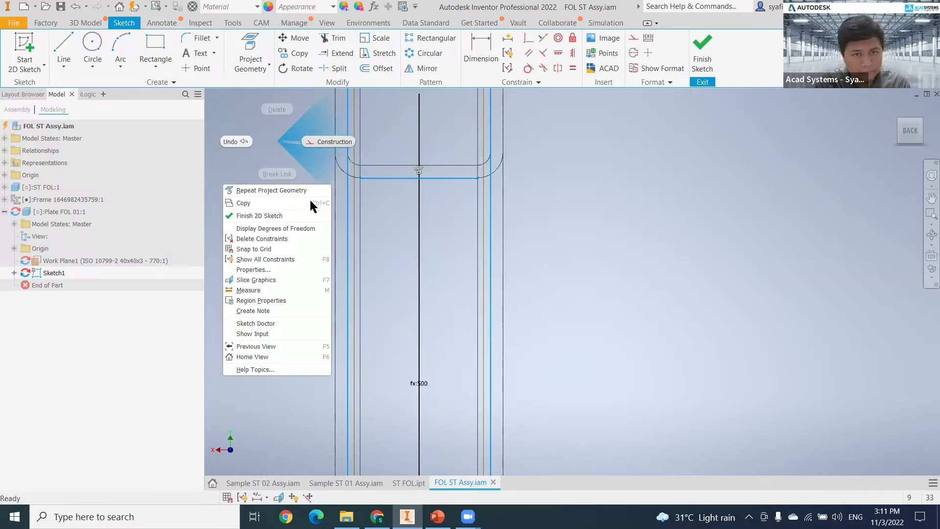
pyautogui.click(321, 156)
pyautogui.click(282, 165)
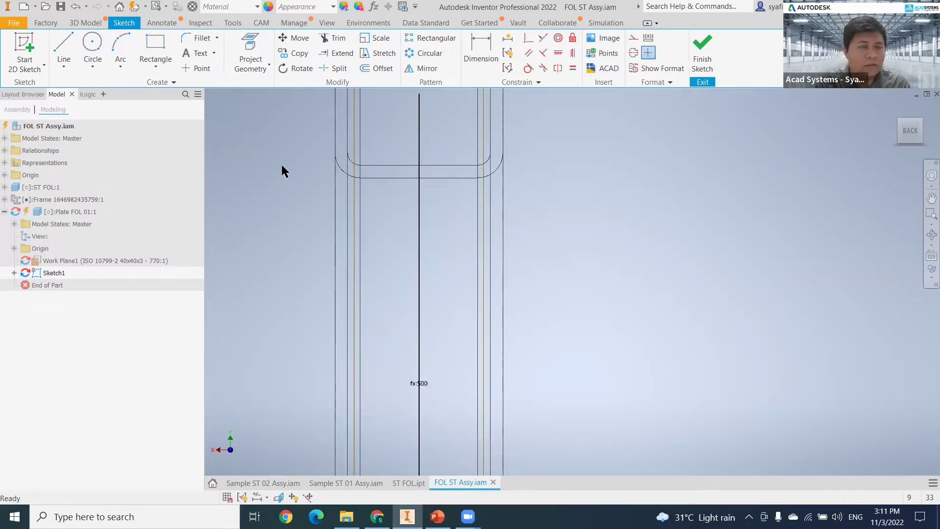
# Step: Draw a rectangle 34 mm wide and 40 mm high below the beam's lower edge, spanning the tube's projected inner wall lines
pyautogui.click(152, 43)
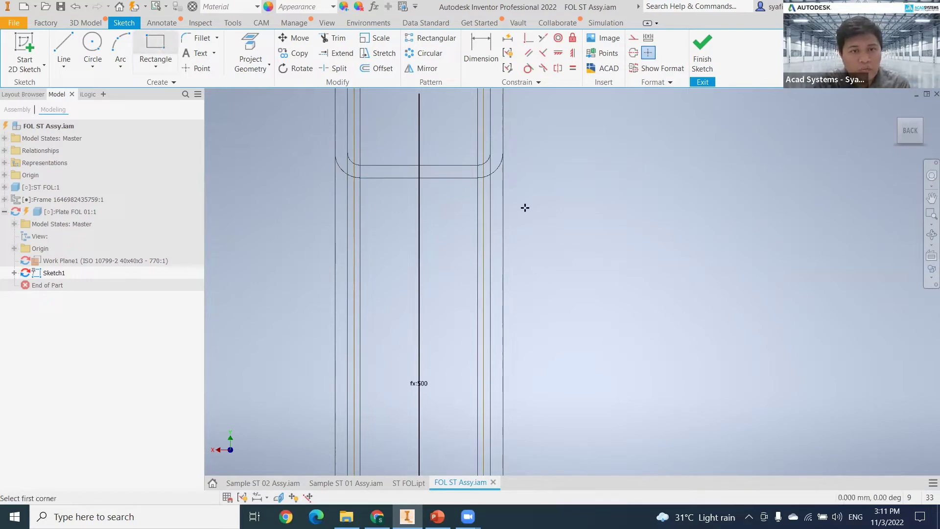
pyautogui.click(489, 178)
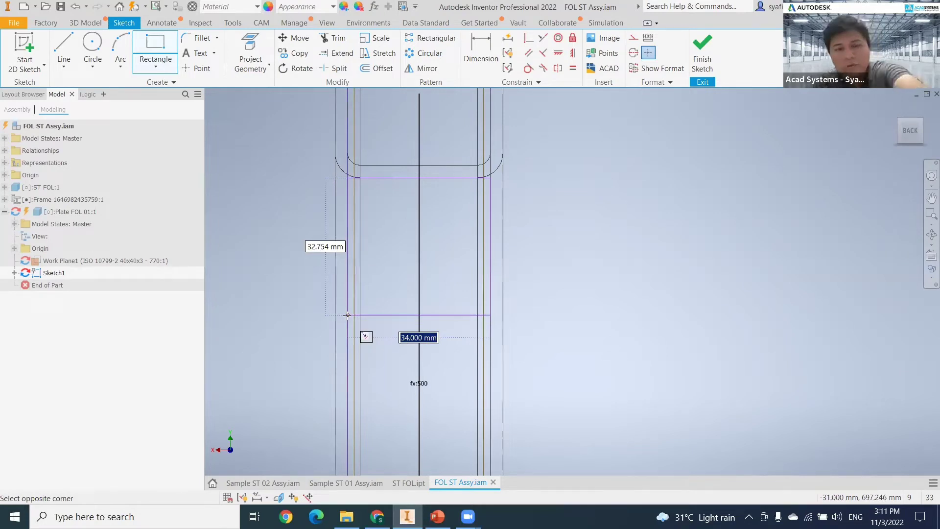
pyautogui.press('Tab')
pyautogui.write('40')
pyautogui.press('Return')
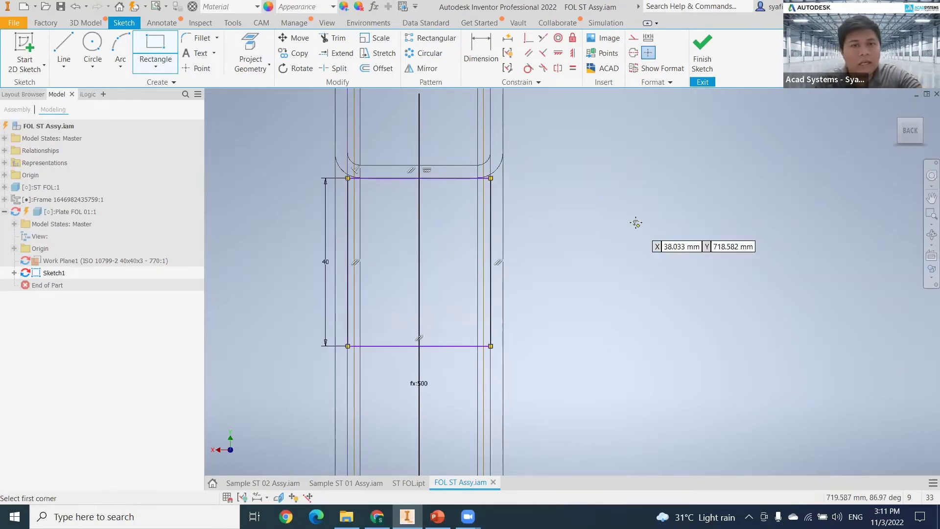
pyautogui.moveTo(530, 196); pyautogui.dragTo(535, 237, button='middle')
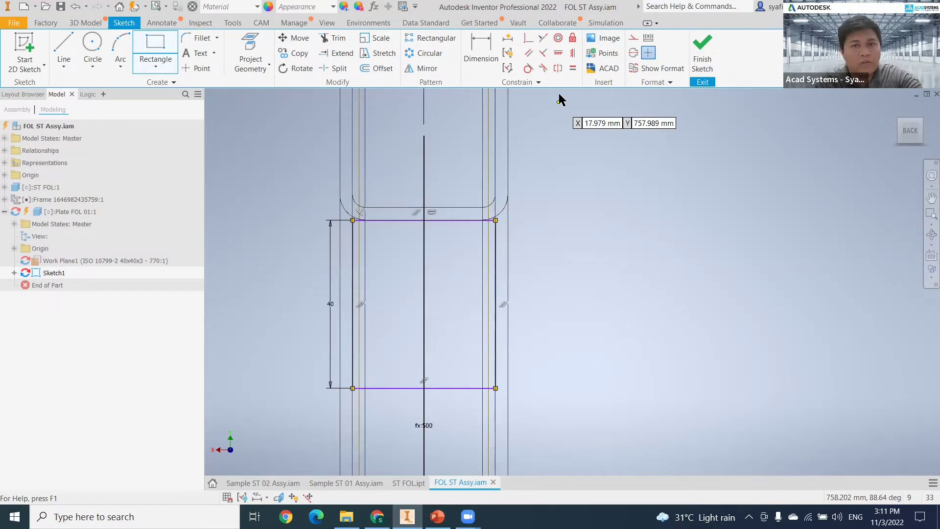
pyautogui.moveTo(481, 278)
pyautogui.mouseDown(button='middle')
pyautogui.moveTo(450, 298)
pyautogui.moveTo(483, 282)
pyautogui.mouseUp(button='middle')
pyautogui.press('Escape')
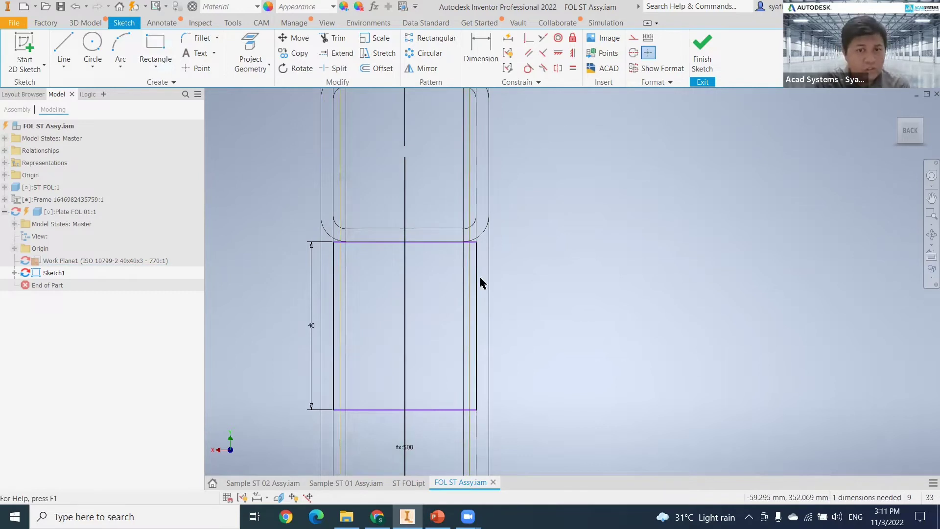
# Step: Pull the rectangle away from the beam to test its freedom and constrain its upper edge collinear with the beam's projected lower edge
pyautogui.moveTo(441, 251); pyautogui.dragTo(429, 243)
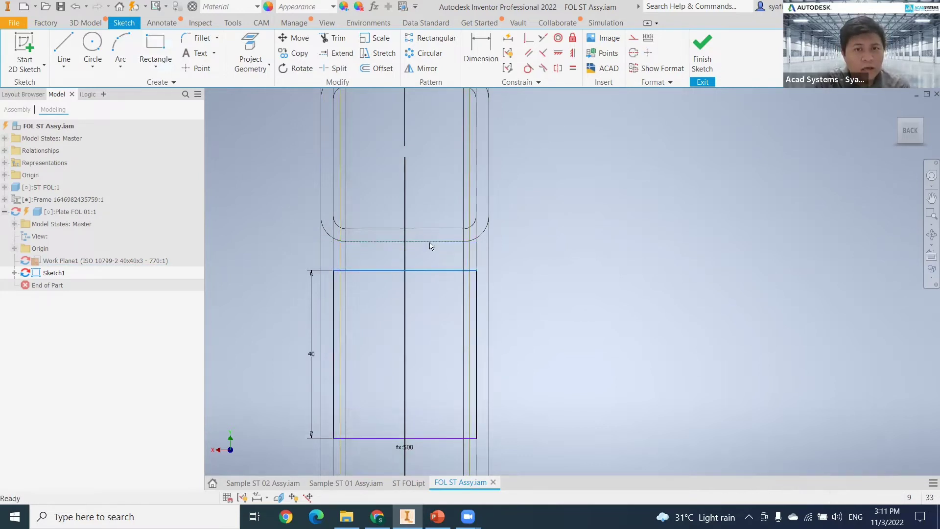
pyautogui.click(545, 36)
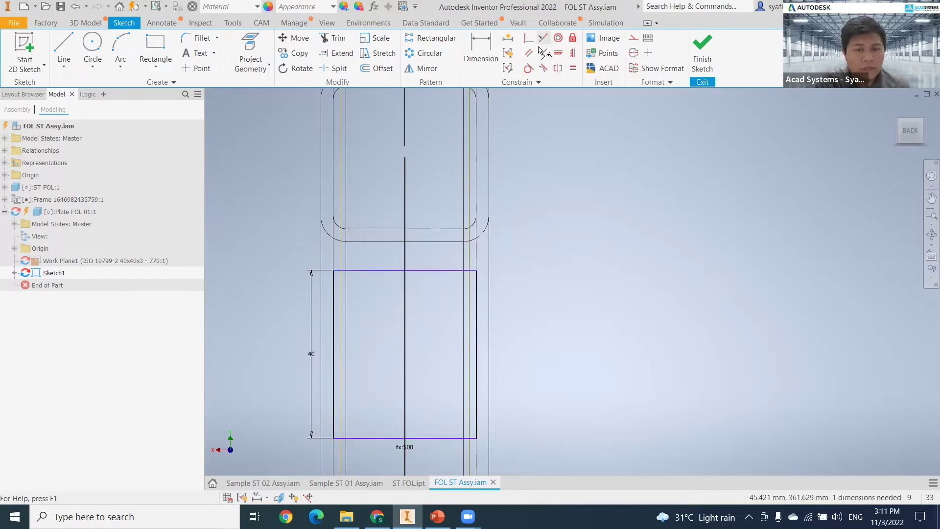
pyautogui.click(450, 241)
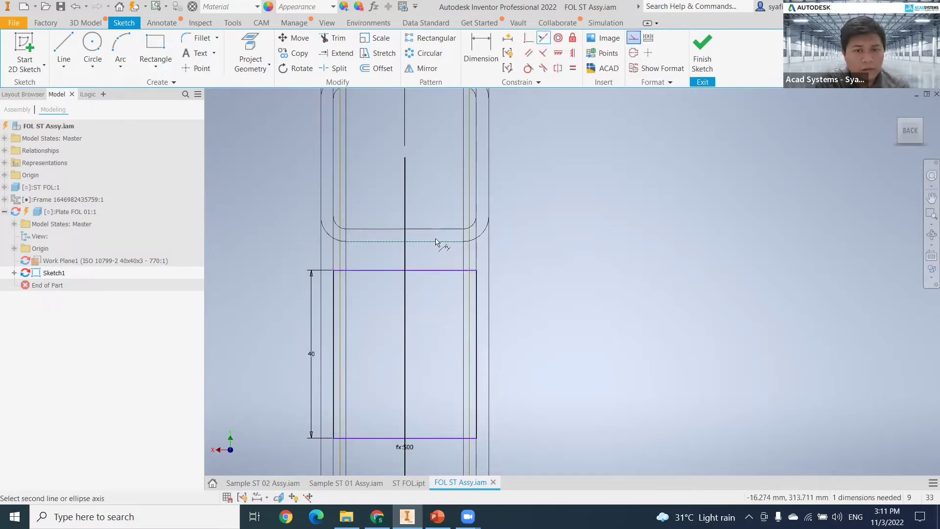
pyautogui.click(432, 271)
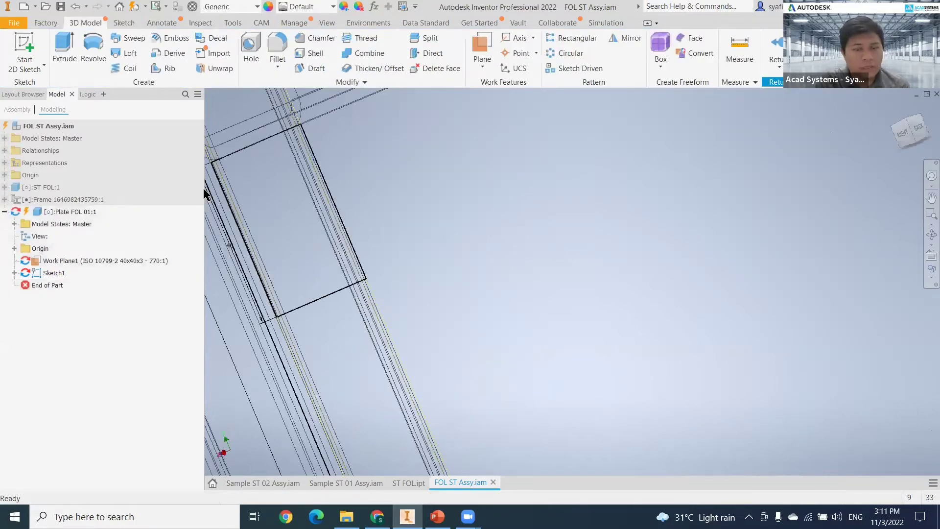
# Step: Extrude the rectangular plate profile 5 mm from the post face into the bay
pyautogui.scroll(1, 291, 219)
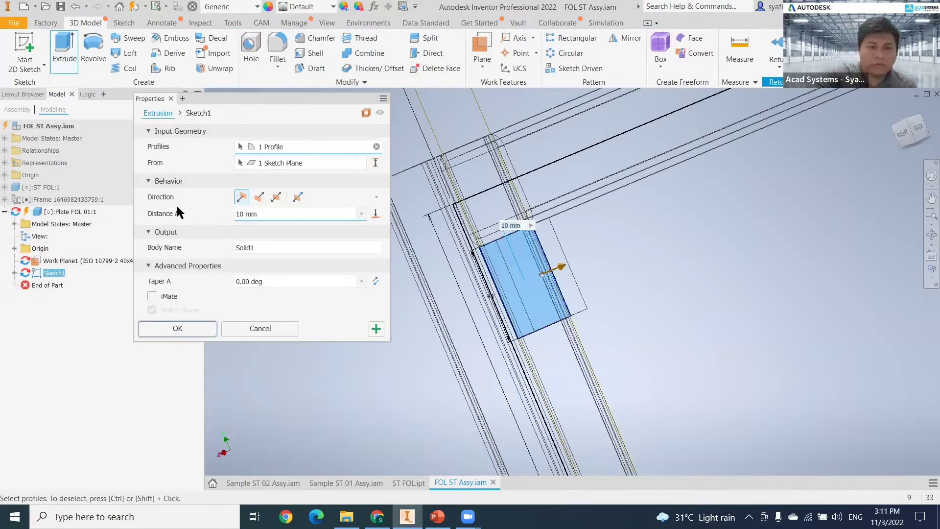
pyautogui.write('5')
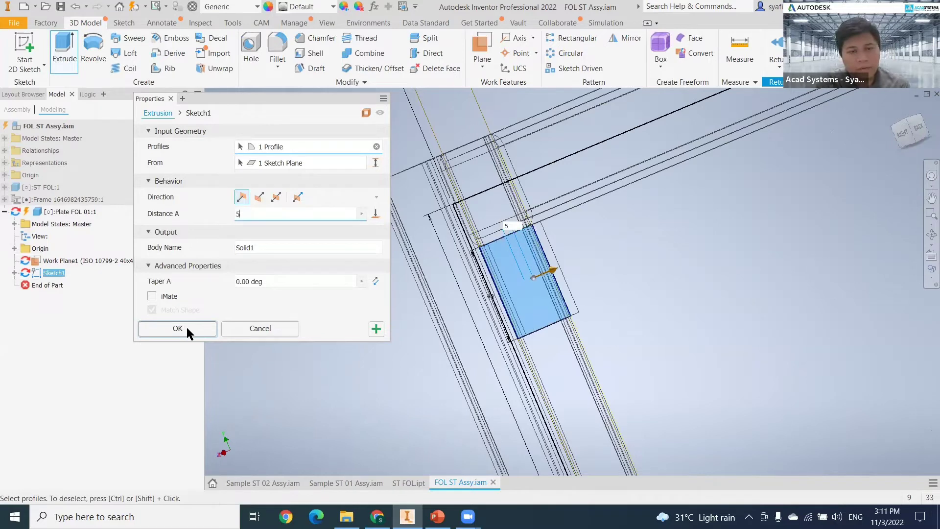
pyautogui.click(186, 327)
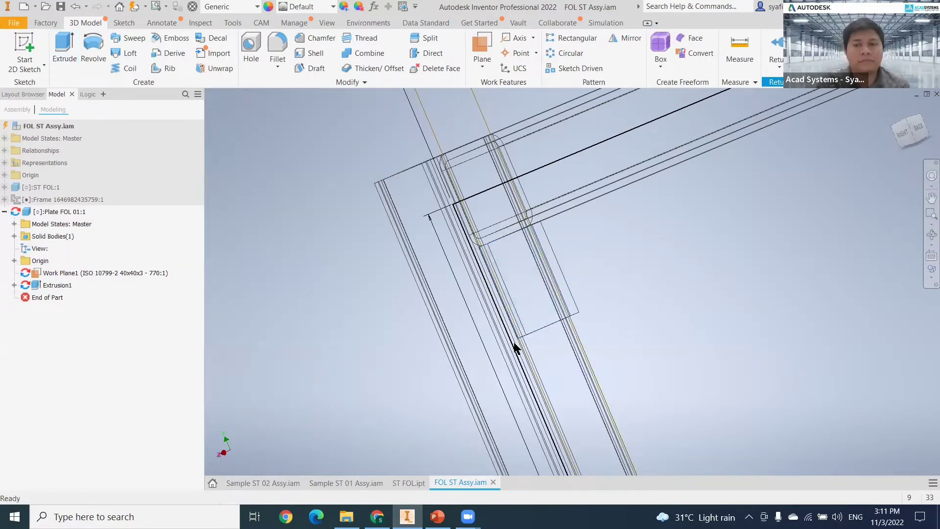
# Step: Switch the display to the Shaded with edges visual style and hide the plate's work plane on the post face
pyautogui.moveTo(515, 346); pyautogui.dragTo(509, 399, button='middle')
pyautogui.click(931, 277)
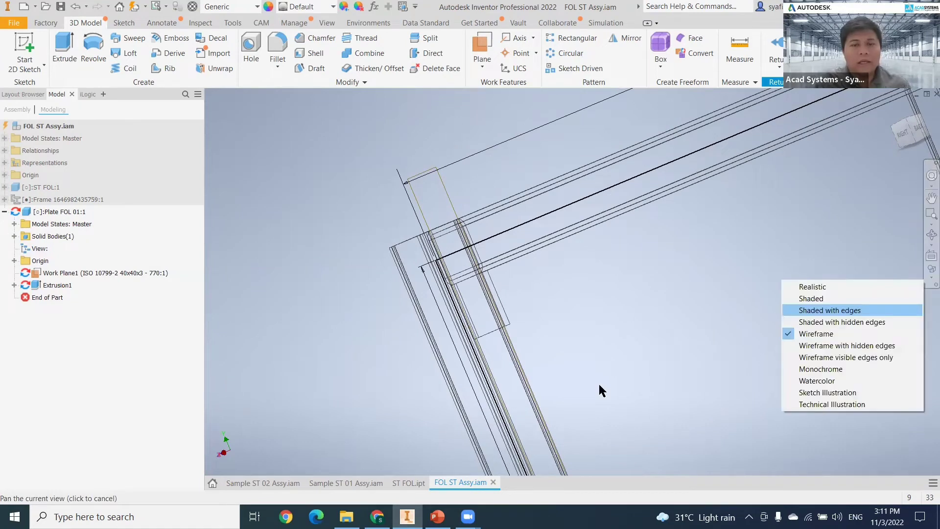
pyautogui.click(501, 268)
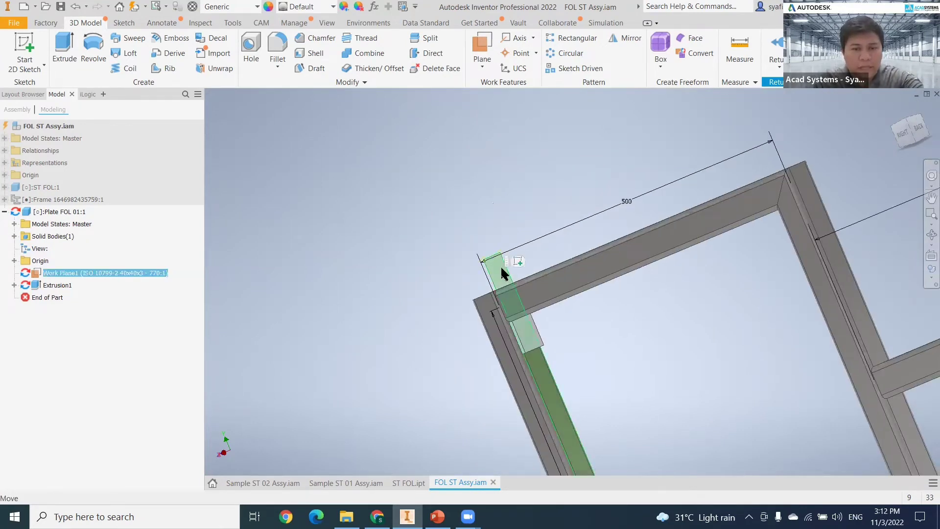
pyautogui.click(501, 268)
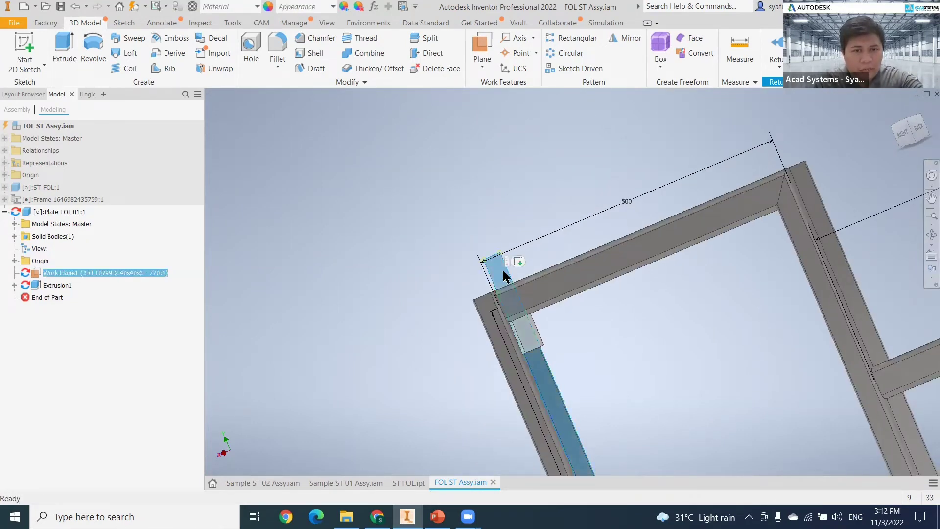
pyautogui.rightClick(503, 270)
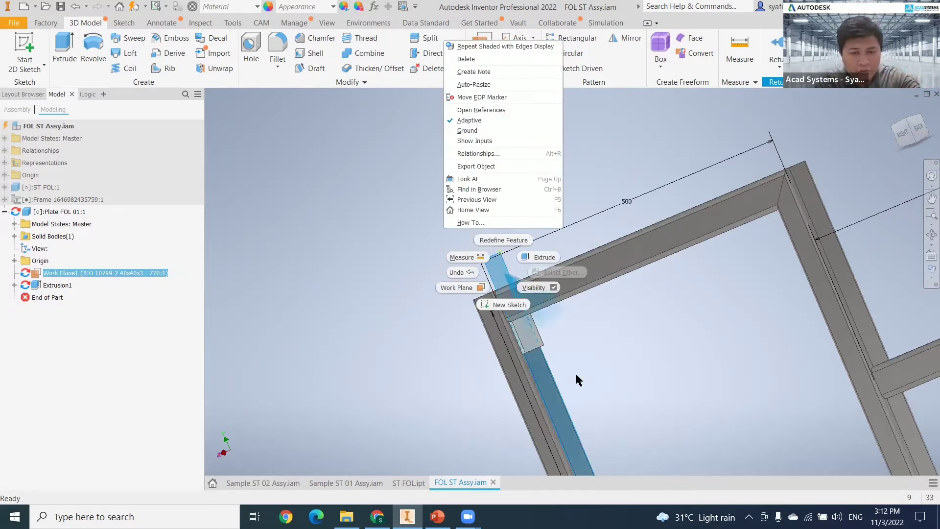
pyautogui.click(544, 290)
# Step: Start a 2D sketch in the plate part on the underside of the top beam
pyautogui.keyDown('shift'); pyautogui.moveTo(568, 355); pyautogui.dragTo(513, 380, button='middle'); pyautogui.keyUp('shift')
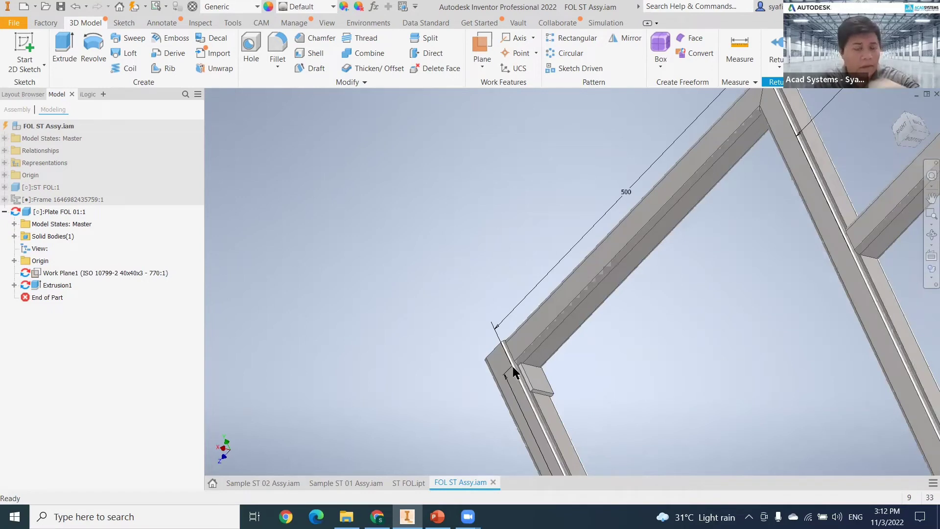
pyautogui.scroll(2, 536, 323)
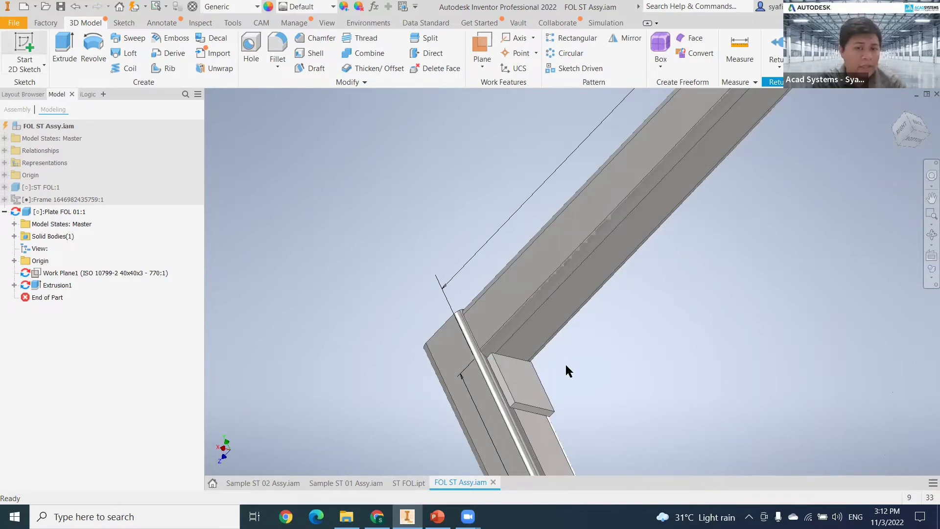
pyautogui.click(426, 337)
pyautogui.scroll(5, 558, 334)
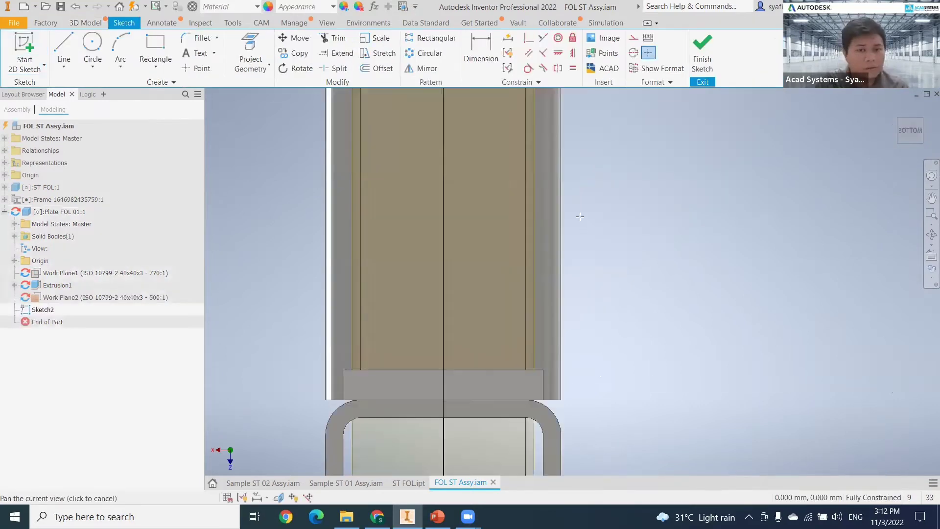
# Step: Draw a 32 mm wide, 40 mm long rectangle on the beam's underside, starting from the plate's inner corner
pyautogui.press('r')
pyautogui.click(342, 370)
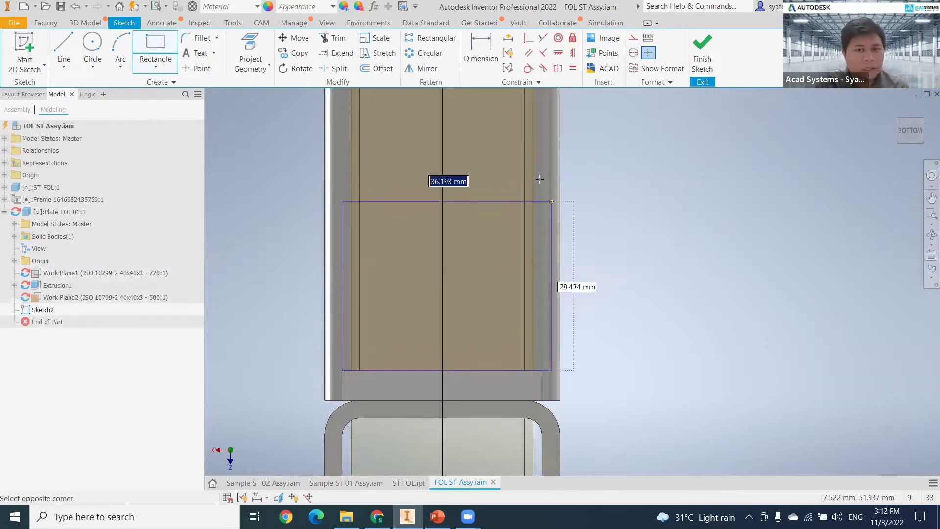
pyautogui.press('Tab')
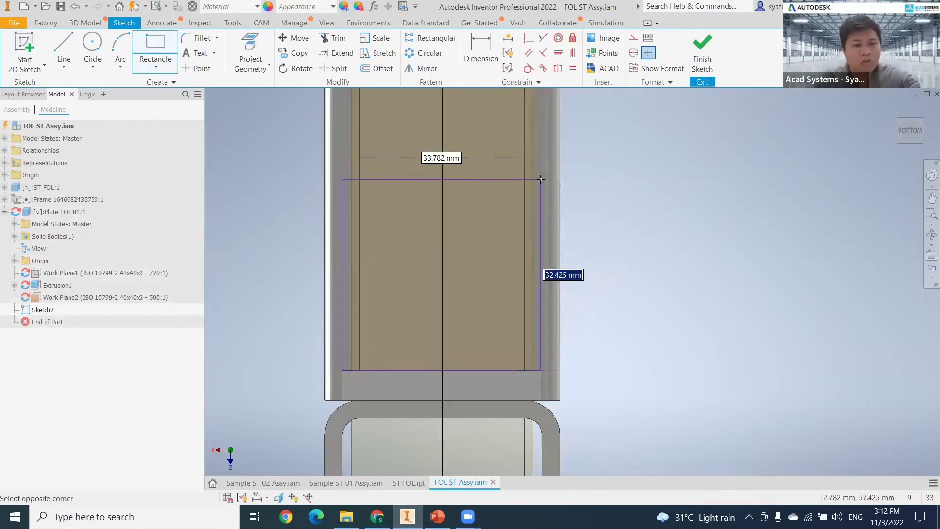
pyautogui.write('40')
pyautogui.press('Tab')
pyautogui.write('32')
pyautogui.press('Return')
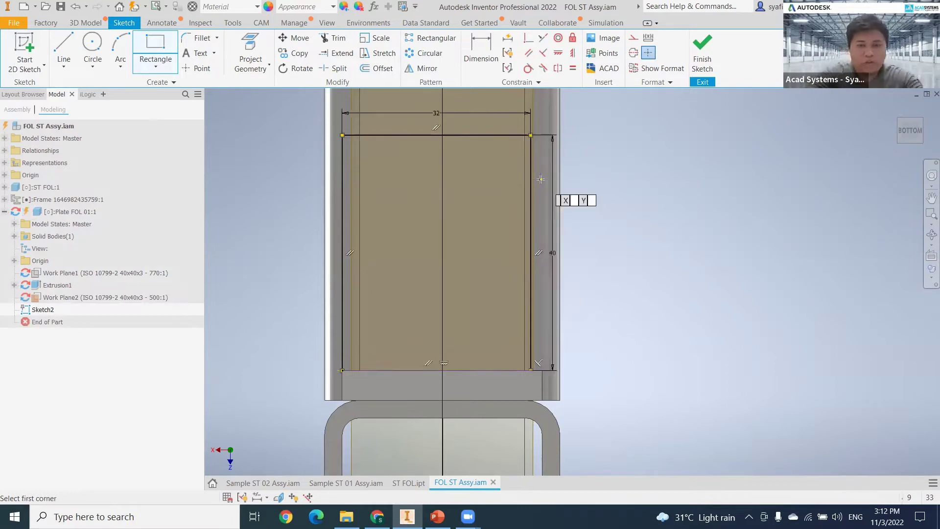
pyautogui.press('Escape')
pyautogui.moveTo(508, 215); pyautogui.dragTo(496, 252, button='middle')
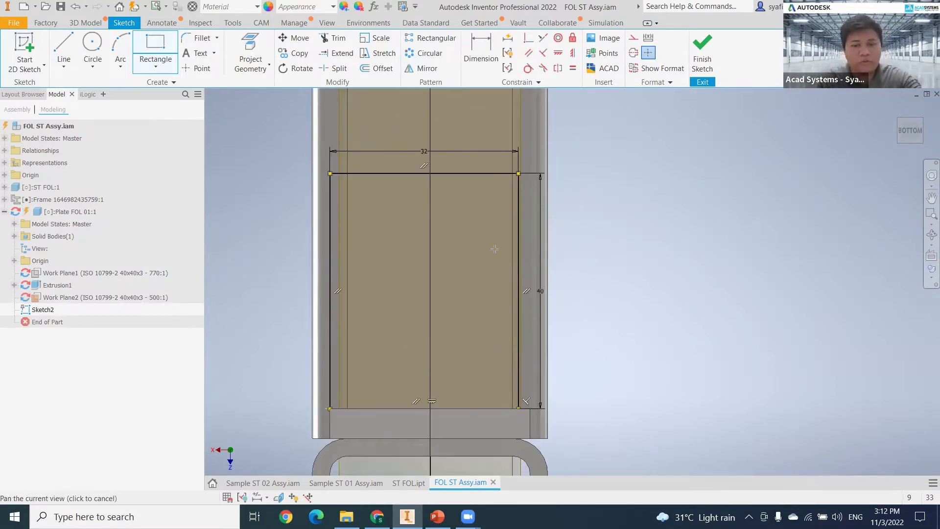
# Step: Delete the rectangle's 32 mm width dimension, project the plate's side edge, and make the rectangle's long side collinear with it
pyautogui.moveTo(468, 181); pyautogui.dragTo(463, 169, button='middle')
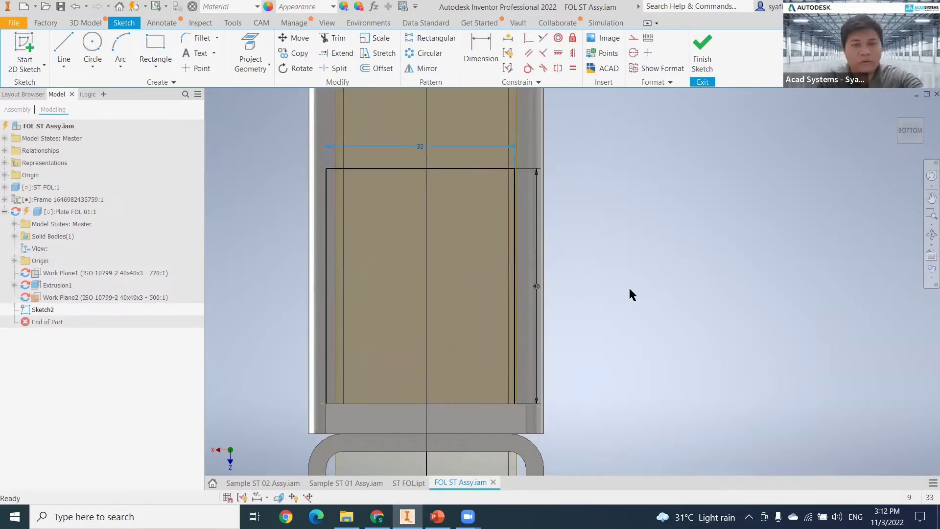
pyautogui.moveTo(471, 362); pyautogui.dragTo(463, 394, button='middle')
pyautogui.press('Delete')
pyautogui.click(260, 44)
pyautogui.moveTo(422, 252); pyautogui.dragTo(409, 242, button='middle')
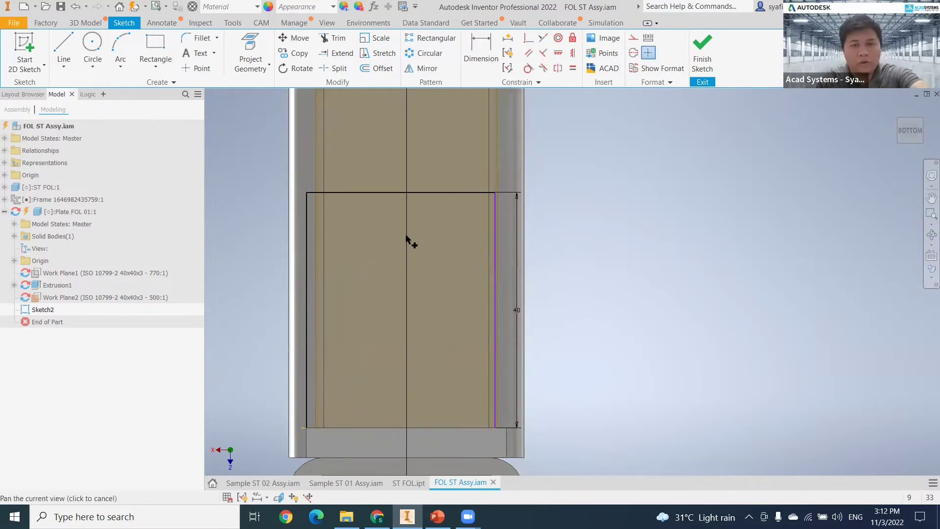
pyautogui.moveTo(486, 371); pyautogui.dragTo(473, 302, button='middle')
pyautogui.press('p')
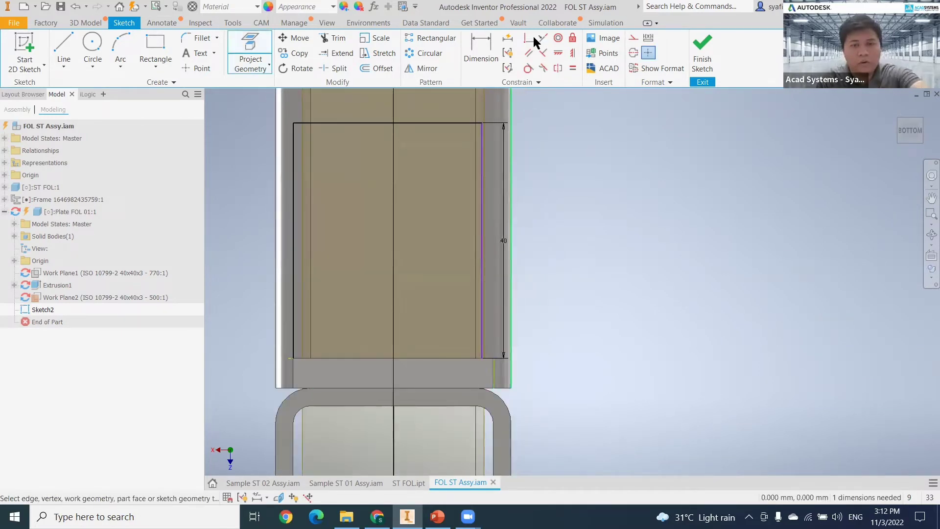
pyautogui.click(528, 37)
pyautogui.click(495, 364)
pyautogui.click(484, 324)
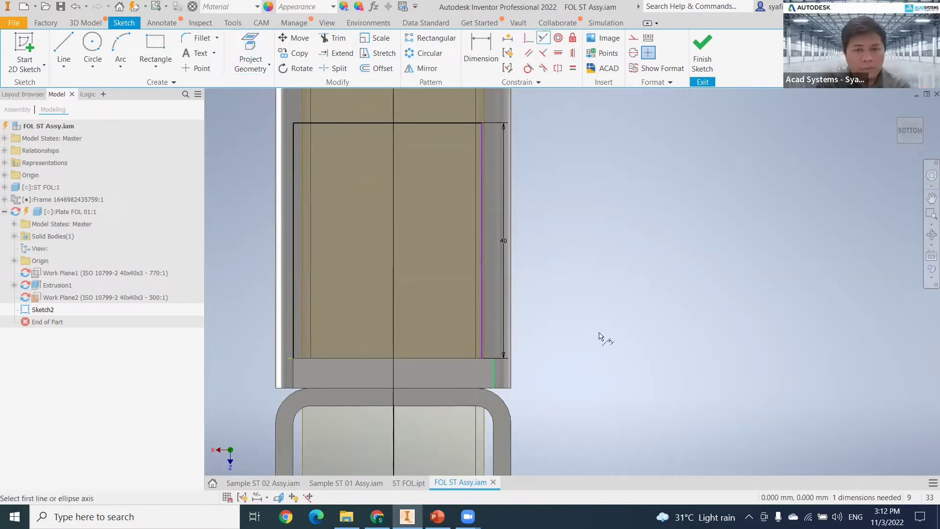
# Step: Finish the sketch and extrude its rectangle 5 mm downward from the beam, joined to the existing plate
pyautogui.click(707, 65)
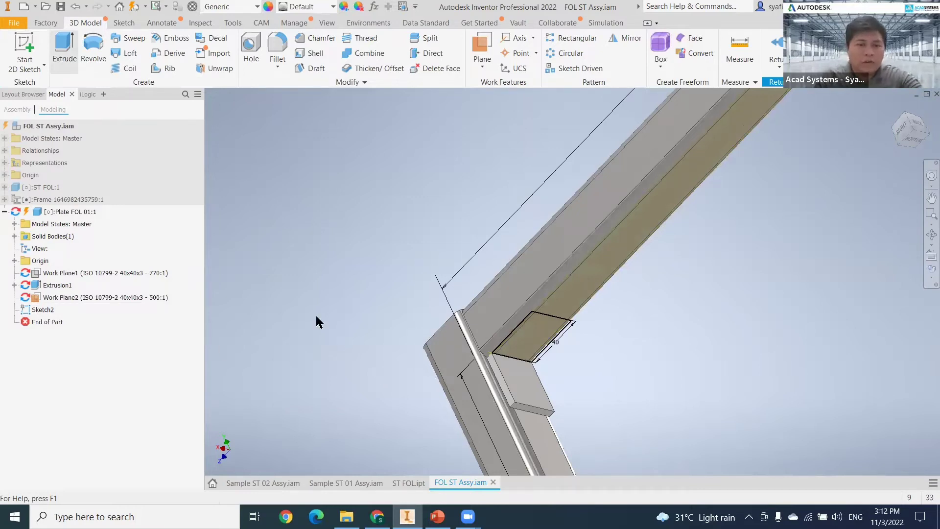
pyautogui.press('e')
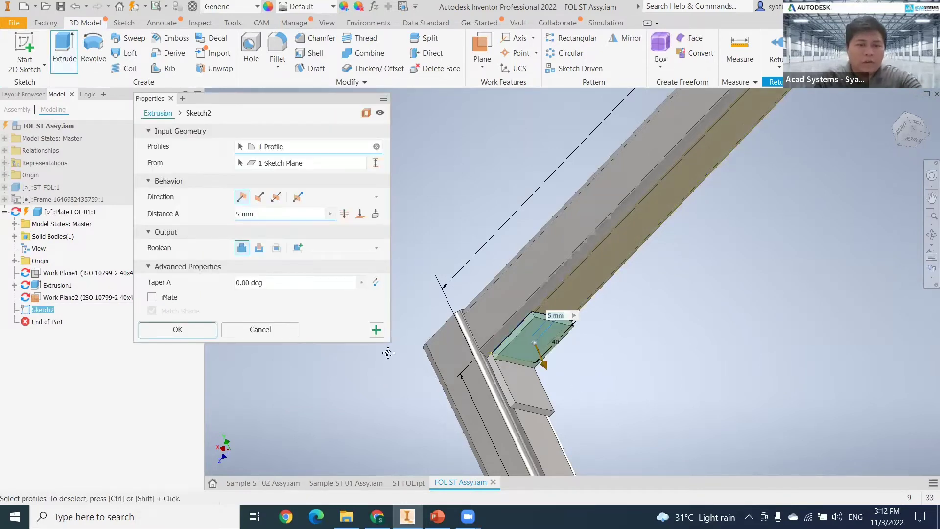
pyautogui.press('Return')
# Step: Start a simple hole without a seat and place its centre on the inner face of the plate's post-side leg
pyautogui.keyDown('shift'); pyautogui.moveTo(385, 349); pyautogui.dragTo(495, 382, button='middle'); pyautogui.keyUp('shift')
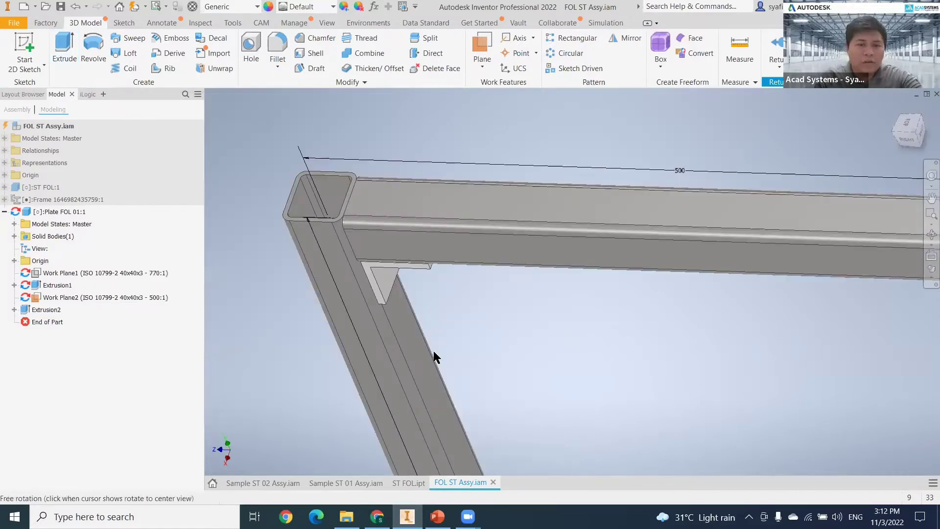
pyautogui.keyDown('shift'); pyautogui.moveTo(374, 312); pyautogui.dragTo(392, 299, button='middle'); pyautogui.keyUp('shift')
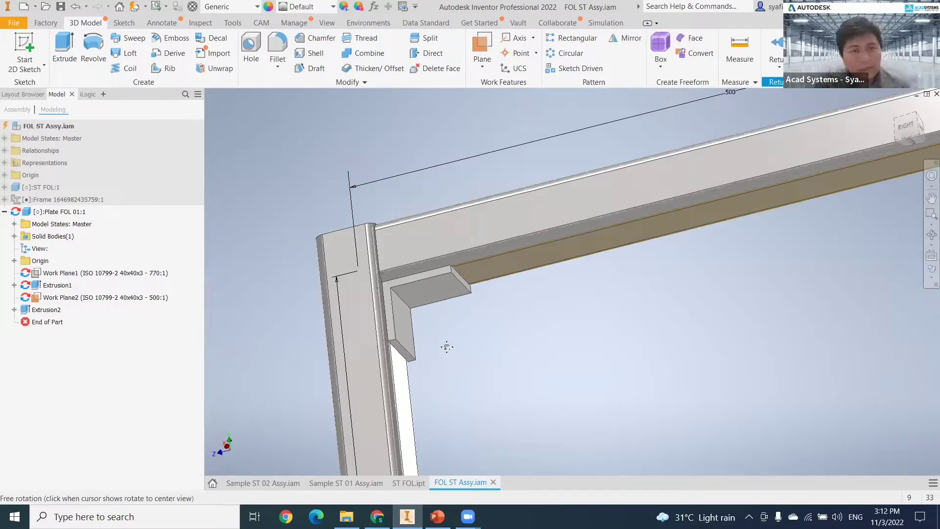
pyautogui.keyDown('shift'); pyautogui.moveTo(468, 361); pyautogui.dragTo(473, 368, button='middle'); pyautogui.keyUp('shift')
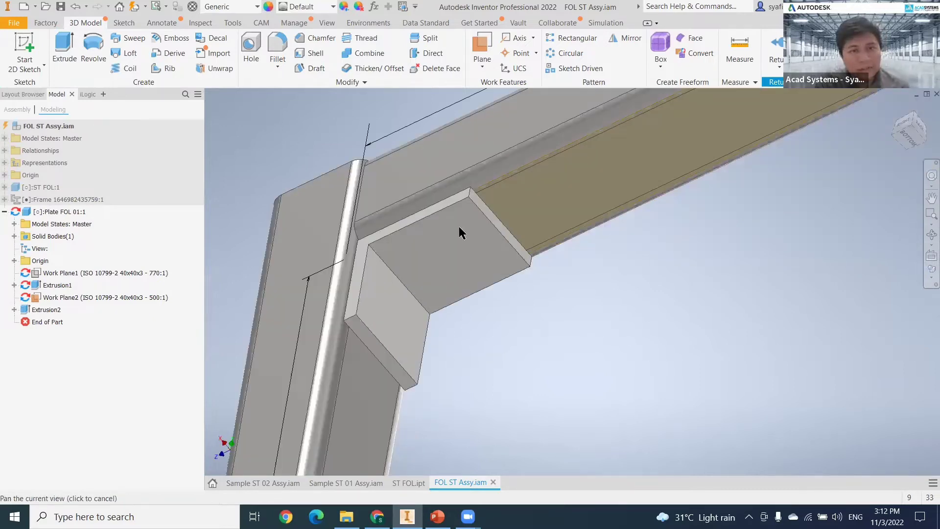
pyautogui.moveTo(459, 226); pyautogui.dragTo(477, 240)
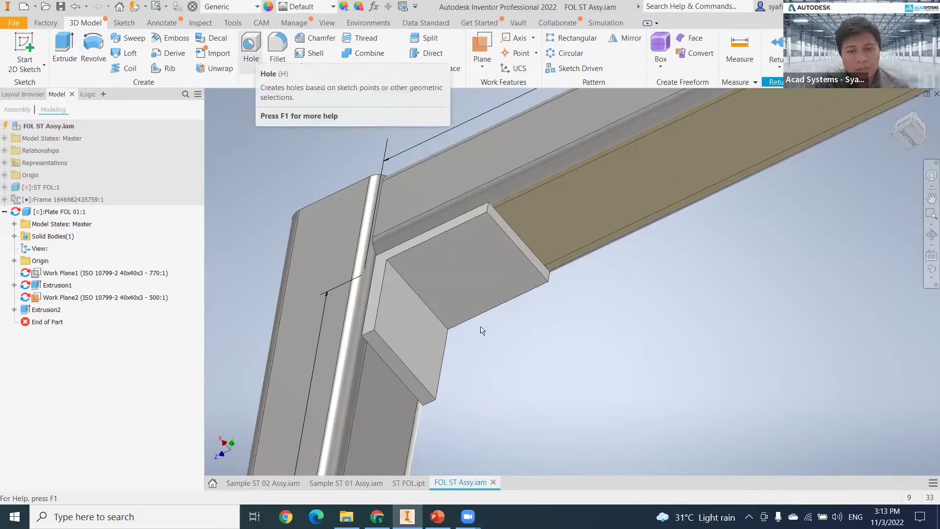
pyautogui.press('h')
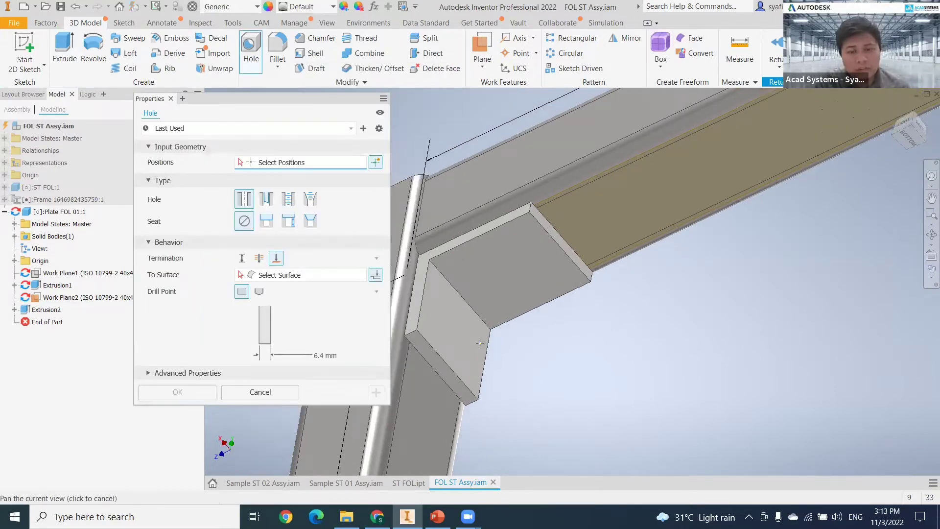
pyautogui.moveTo(464, 345); pyautogui.dragTo(480, 342, button='middle')
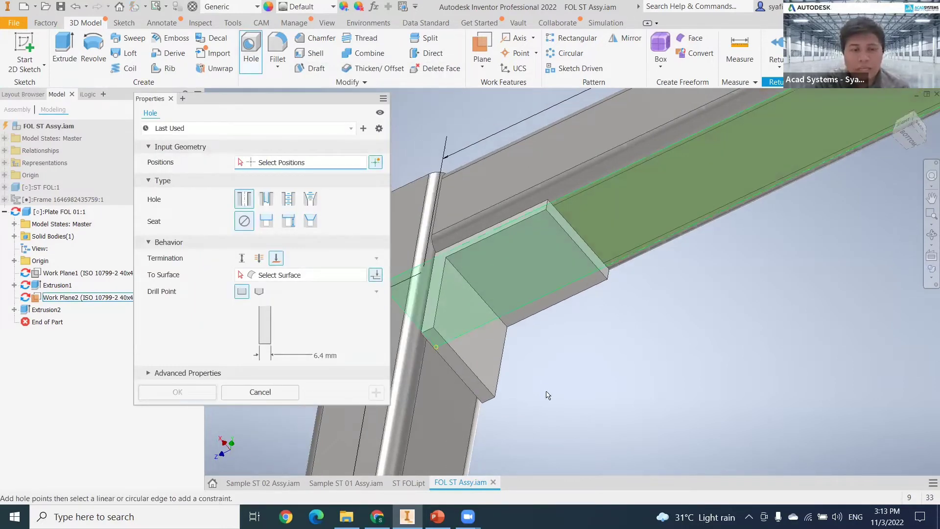
pyautogui.click(476, 342)
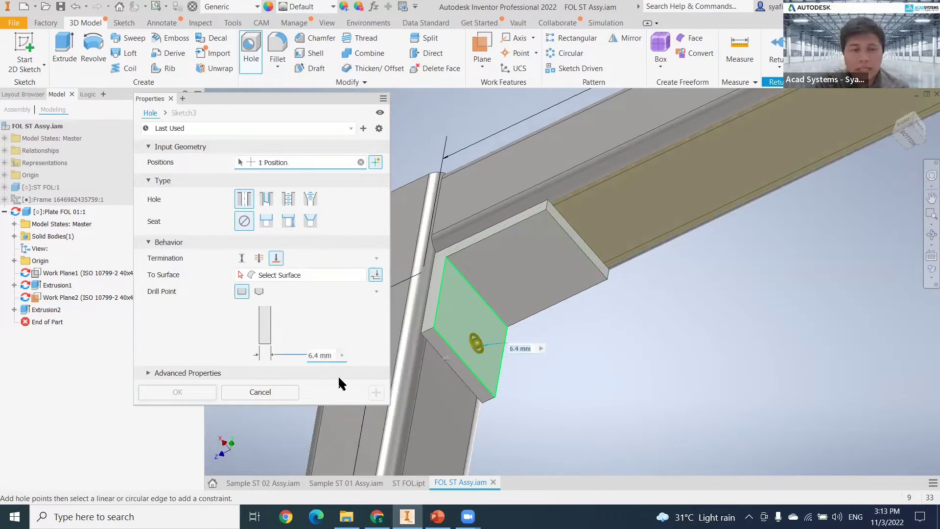
# Step: Terminate the hole at the leg's opposite face against the post and set its diameter to 8.4 mm
pyautogui.click(295, 347)
pyautogui.write('8..4')
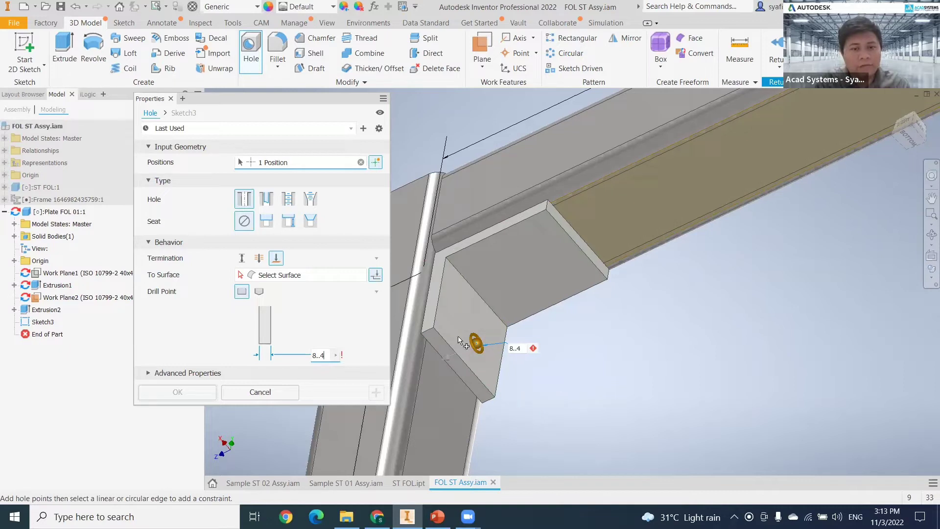
pyautogui.keyDown('shift'); pyautogui.moveTo(462, 400); pyautogui.dragTo(456, 319, button='middle'); pyautogui.keyUp('shift')
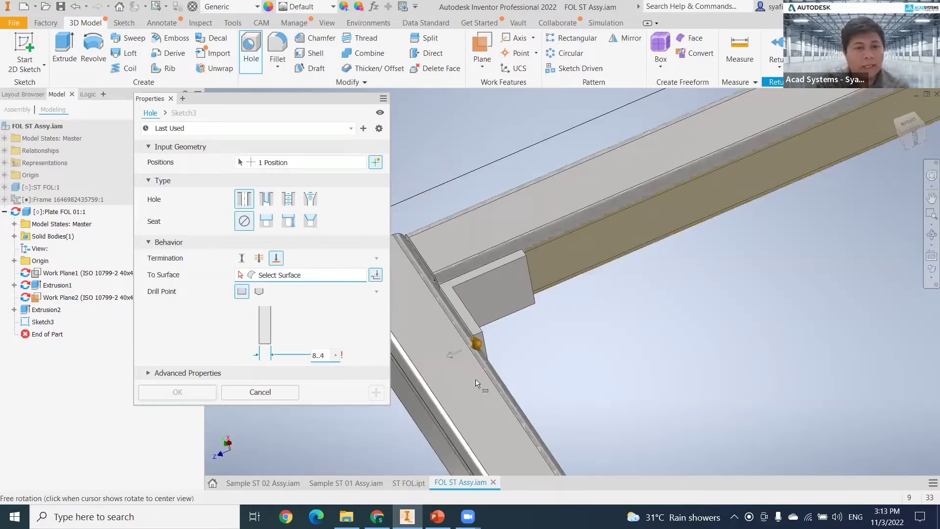
pyautogui.keyDown('shift'); pyautogui.moveTo(467, 369); pyautogui.dragTo(425, 337, button='middle'); pyautogui.keyUp('shift')
pyautogui.click(424, 337)
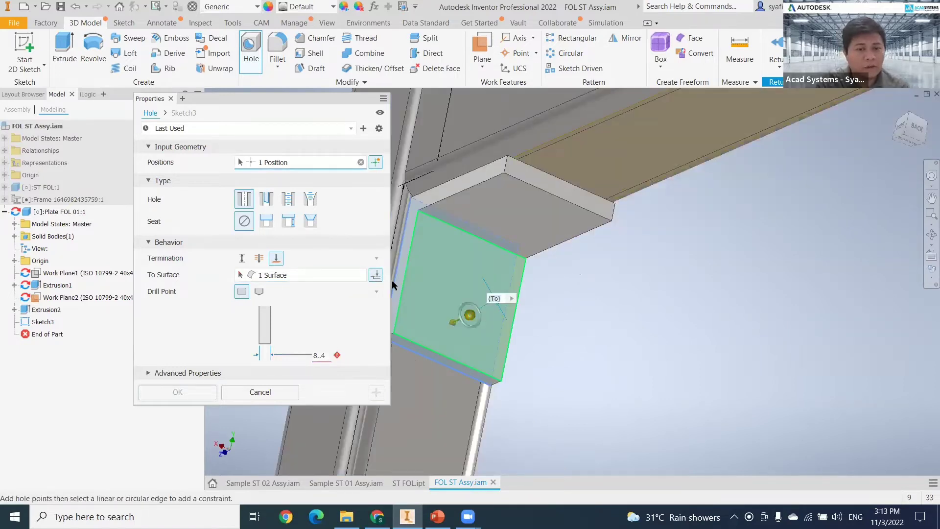
pyautogui.keyDown('shift'); pyautogui.moveTo(434, 252); pyautogui.dragTo(439, 265, button='middle'); pyautogui.keyUp('shift')
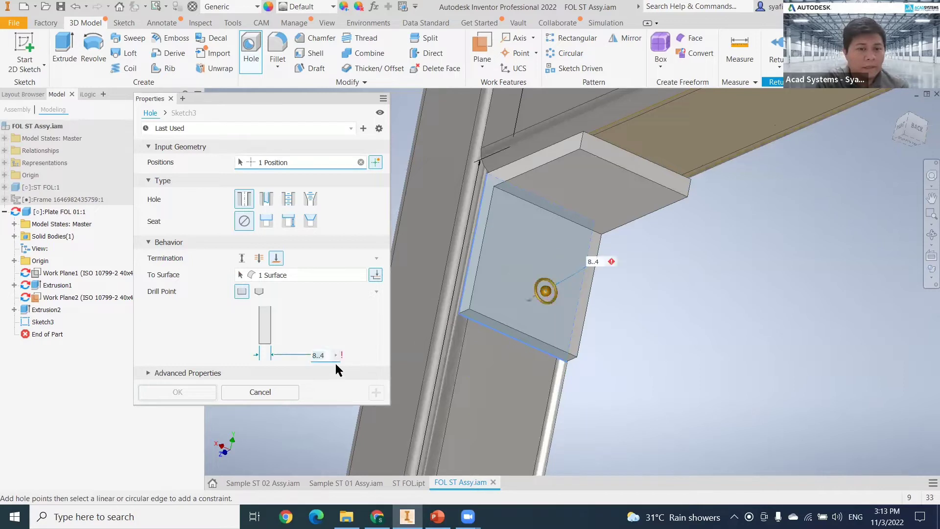
pyautogui.write('8')
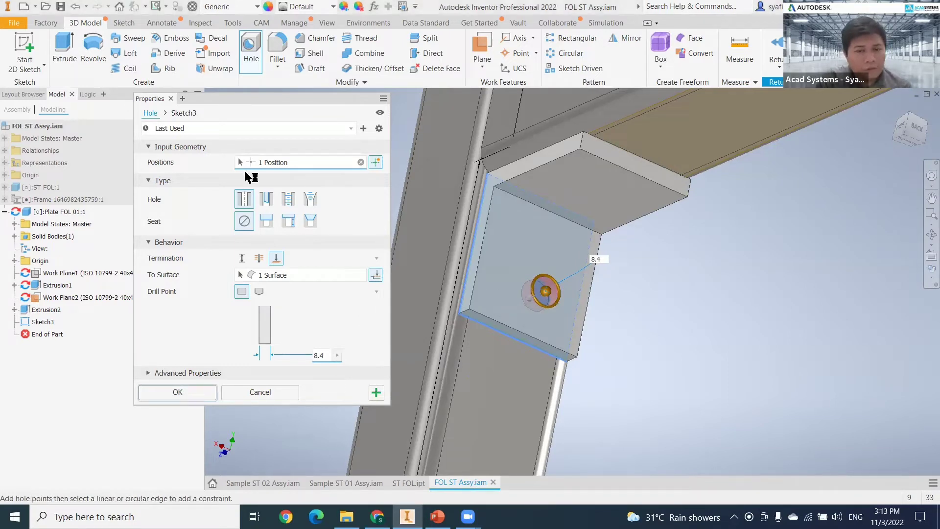
# Step: Open the hole's position sketch and draw a diagonal line between opposite corners of the leg's inner face
pyautogui.click(184, 113)
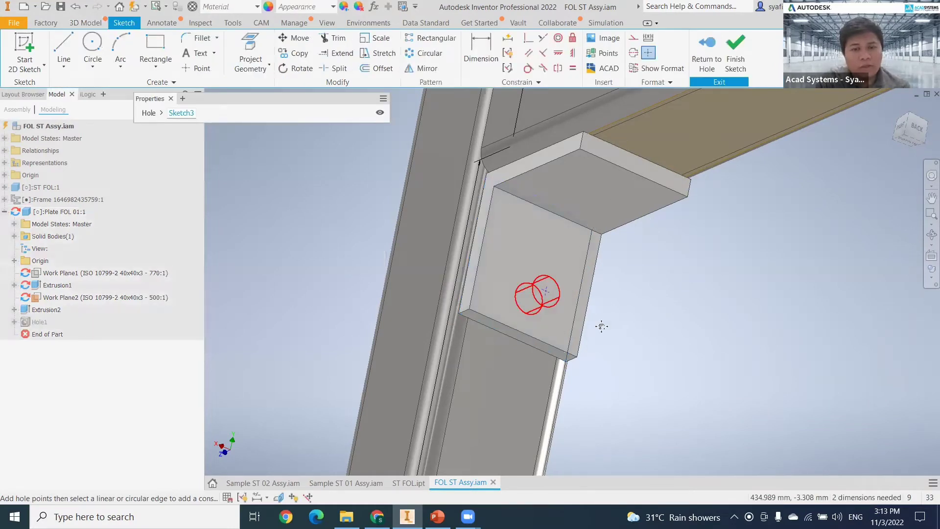
pyautogui.scroll(-8, 604, 348)
pyautogui.keyDown('shift'); pyautogui.moveTo(606, 352); pyautogui.dragTo(578, 361, button='middle'); pyautogui.keyUp('shift')
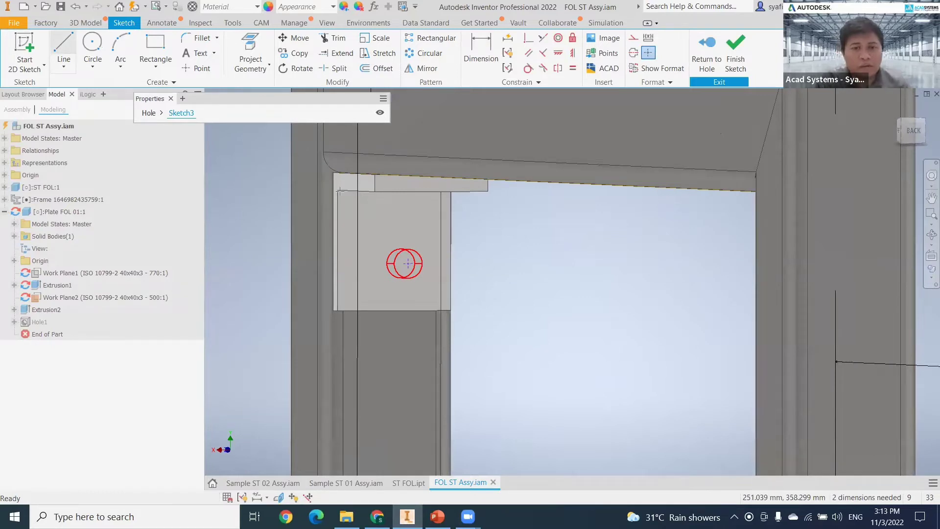
pyautogui.click(338, 190)
pyautogui.click(450, 310)
pyautogui.press('Escape')
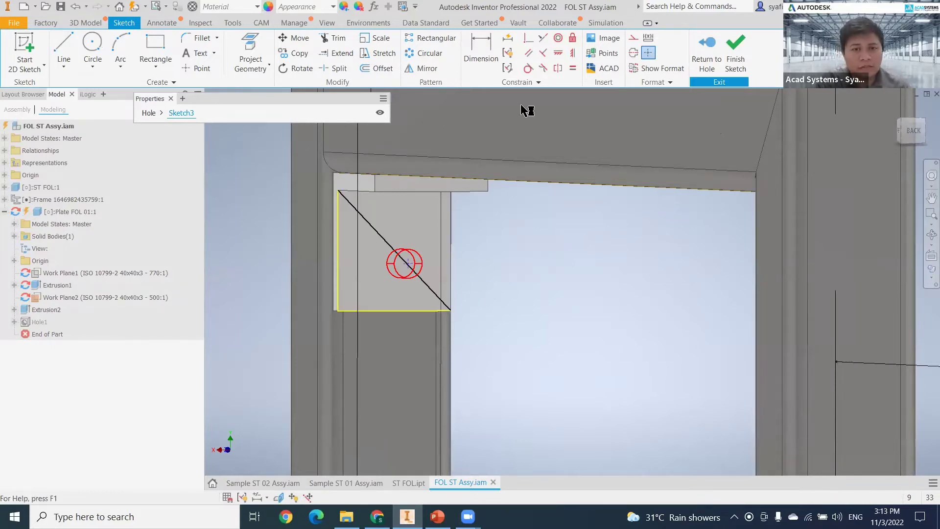
# Step: Make the hole centre coincident with the diagonal's midpoint, then finish the sketch and the hole
pyautogui.click(529, 37)
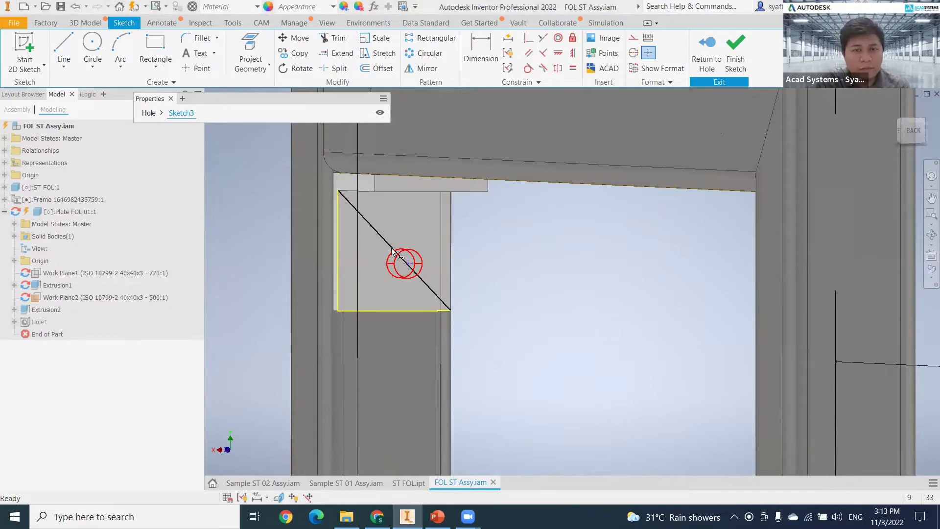
pyautogui.click(406, 266)
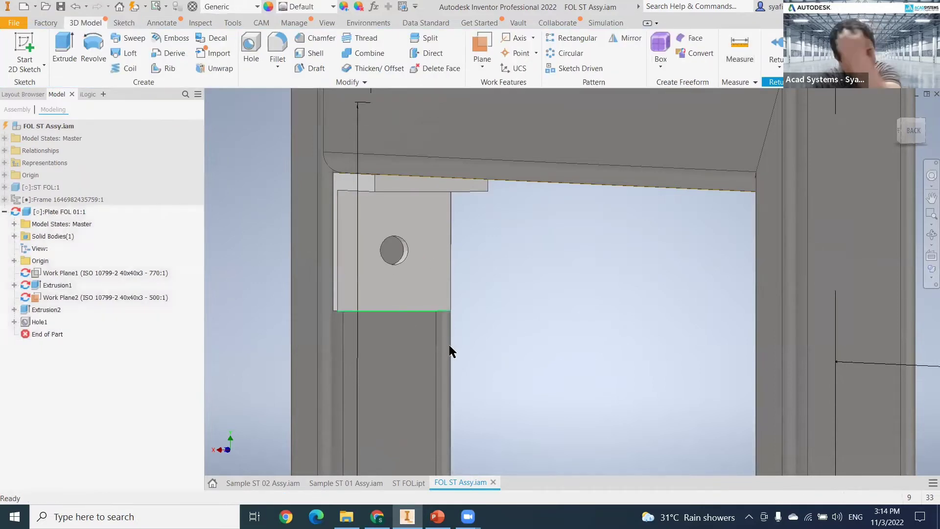
pyautogui.scroll(-3, 483, 340)
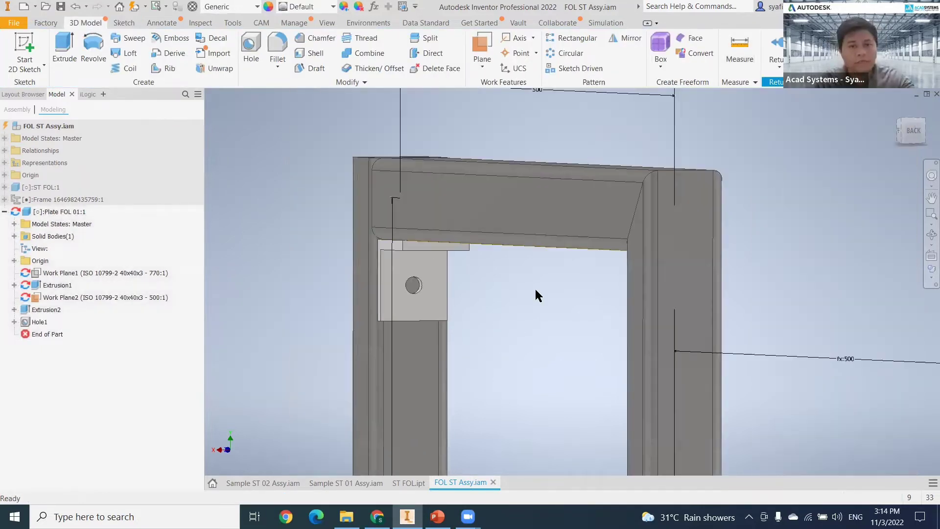
# Step: Hide Work Plane2 and open the placement sketch of an 8.4 mm hole on the underside of the plate's horizontal flange
pyautogui.keyDown('shift'); pyautogui.moveTo(459, 317); pyautogui.dragTo(462, 306, button='middle'); pyautogui.keyUp('shift')
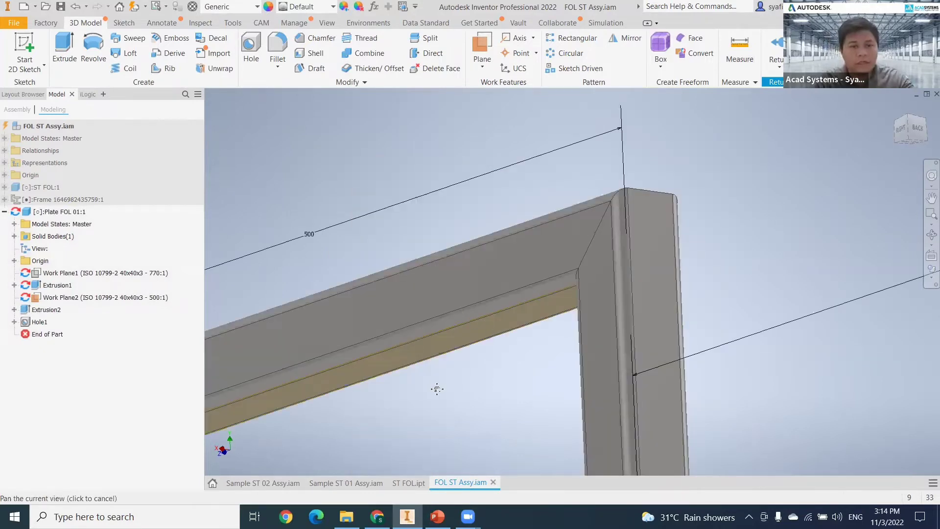
pyautogui.moveTo(447, 384); pyautogui.dragTo(588, 313, button='middle')
pyautogui.click(549, 261)
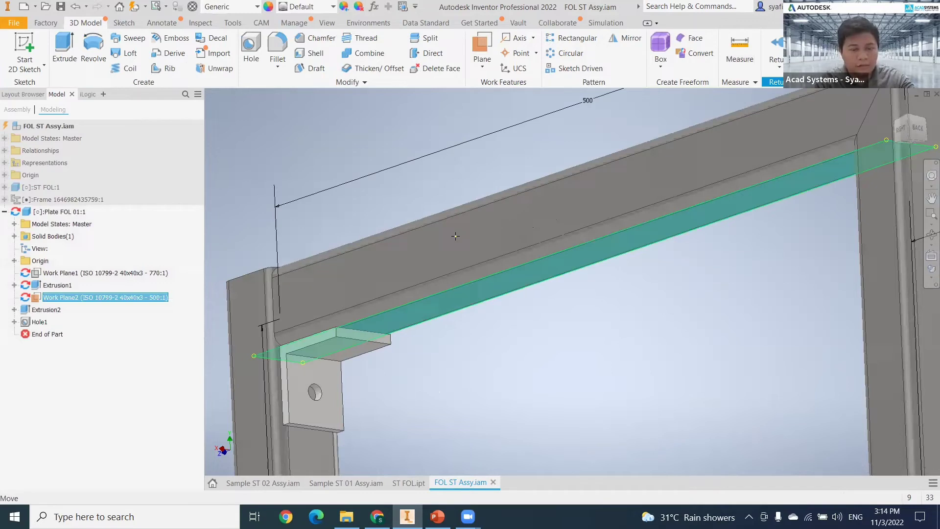
pyautogui.keyDown('shift'); pyautogui.moveTo(438, 259); pyautogui.dragTo(426, 301, button='middle'); pyautogui.keyUp('shift')
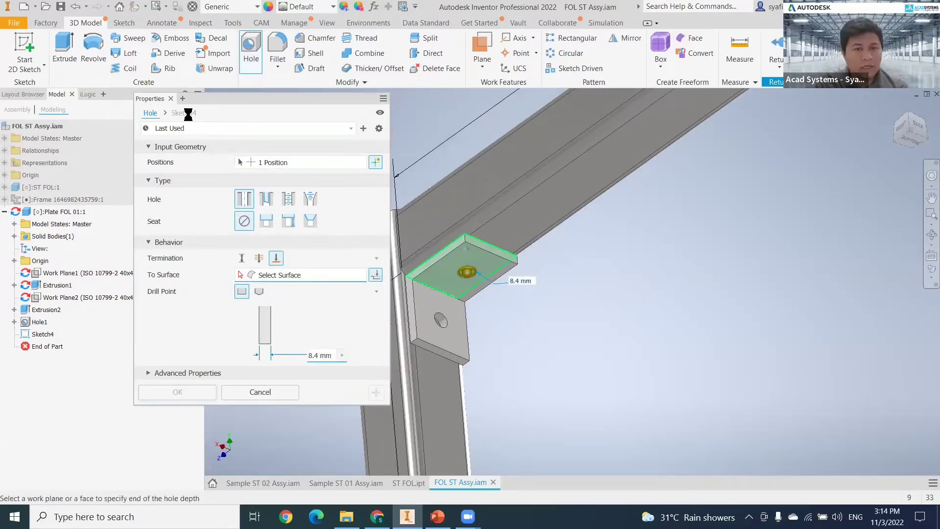
pyautogui.click(183, 113)
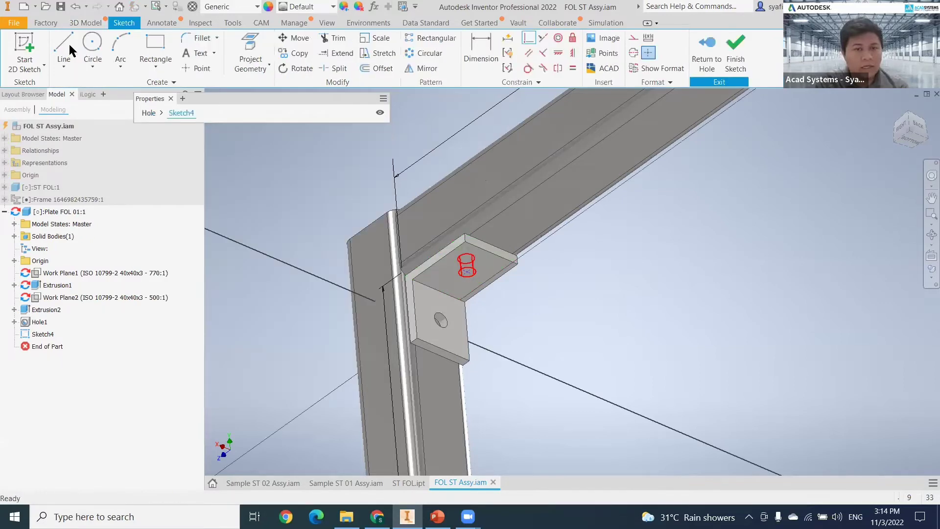
# Step: Sketch a diagonal line between two opposite corners of the flange's underside
pyautogui.click(64, 42)
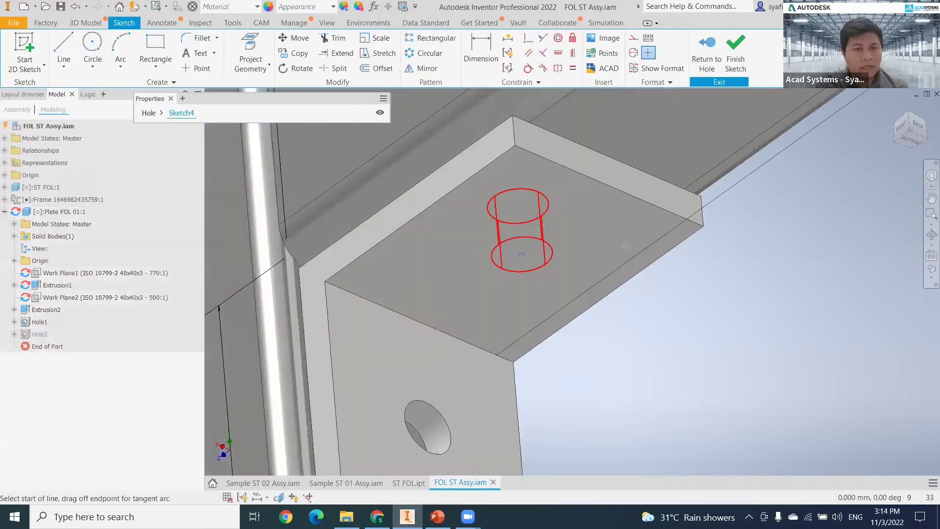
pyautogui.scroll(5, 544, 273)
pyautogui.click(702, 226)
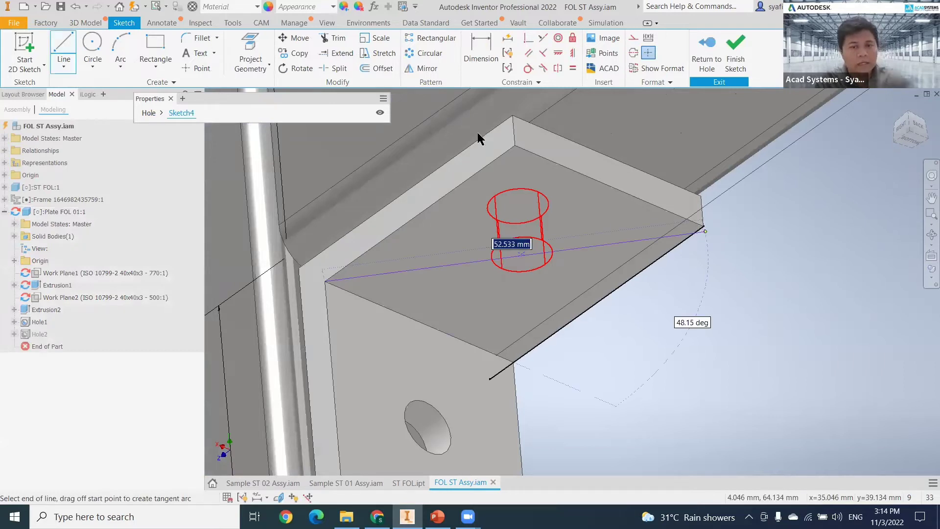
pyautogui.click(326, 282)
pyautogui.press('Escape')
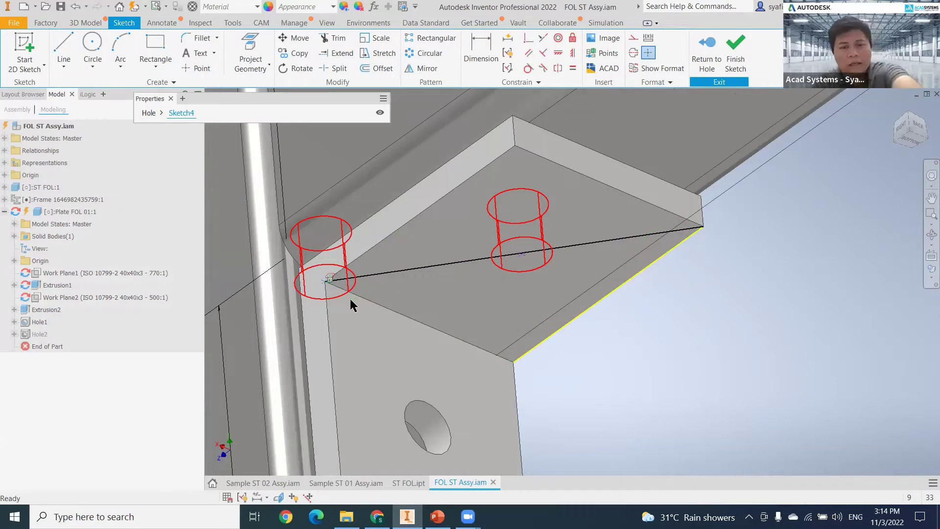
# Step: Delete the diagonal line from the hole's placement sketch
pyautogui.rightClick(325, 283)
pyautogui.click(381, 281)
pyautogui.click(384, 274)
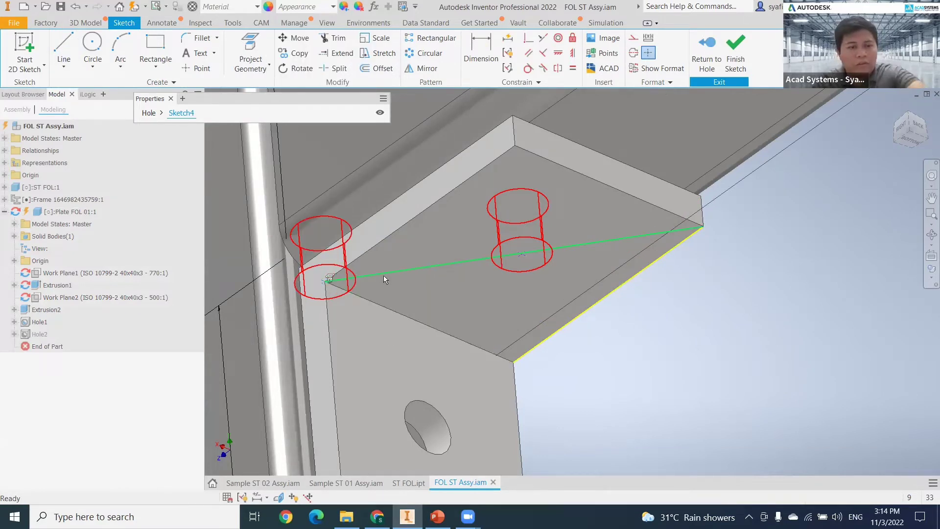
pyautogui.press('Delete')
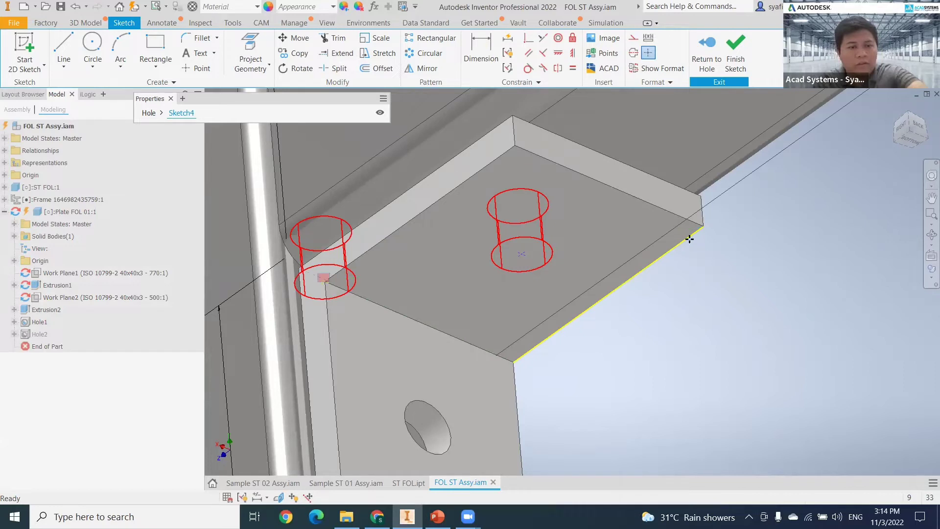
# Step: Draw a diagonal construction aid about 52 mm long from the flange's inner corner to its opposite outer corner
pyautogui.press('l')
pyautogui.click(319, 287)
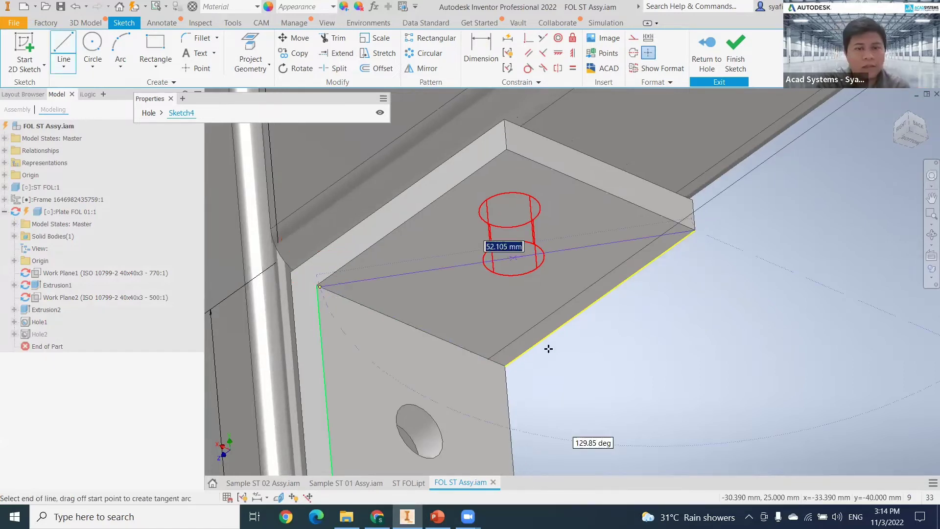
pyautogui.click(599, 386)
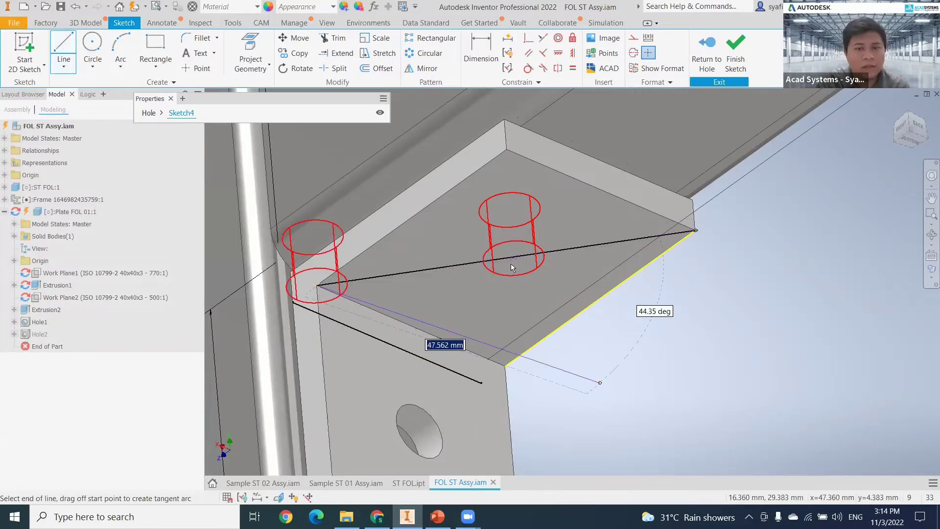
pyautogui.press('Escape')
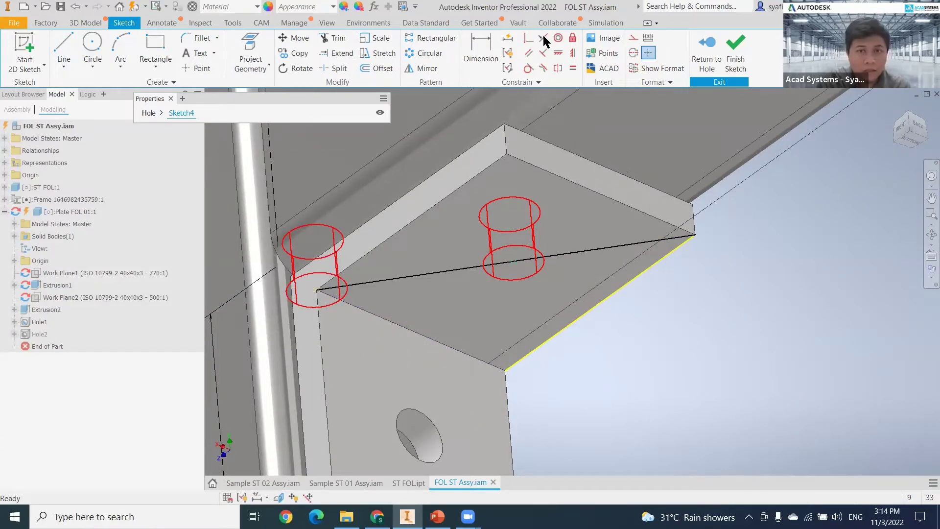
# Step: Constrain the hole's centre point coincident with the midpoint of the diagonal line
pyautogui.click(529, 38)
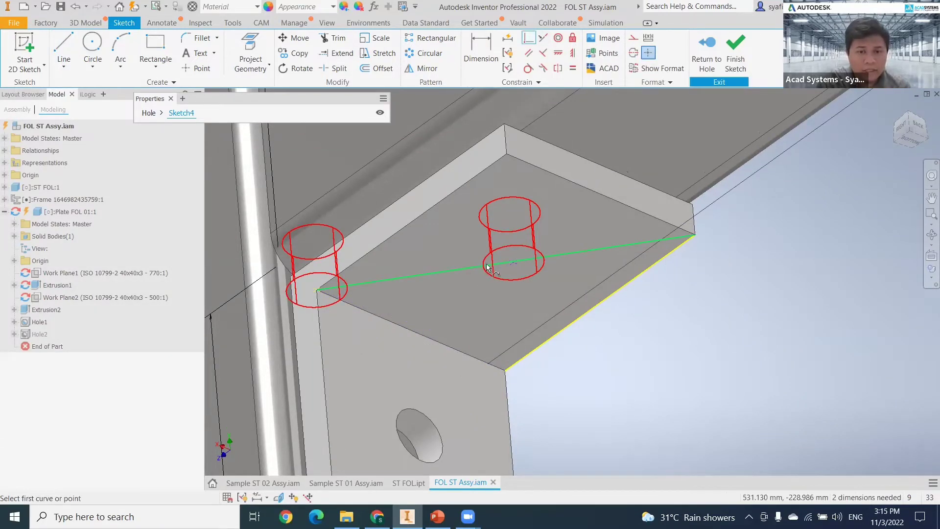
pyautogui.click(512, 264)
pyautogui.click(516, 266)
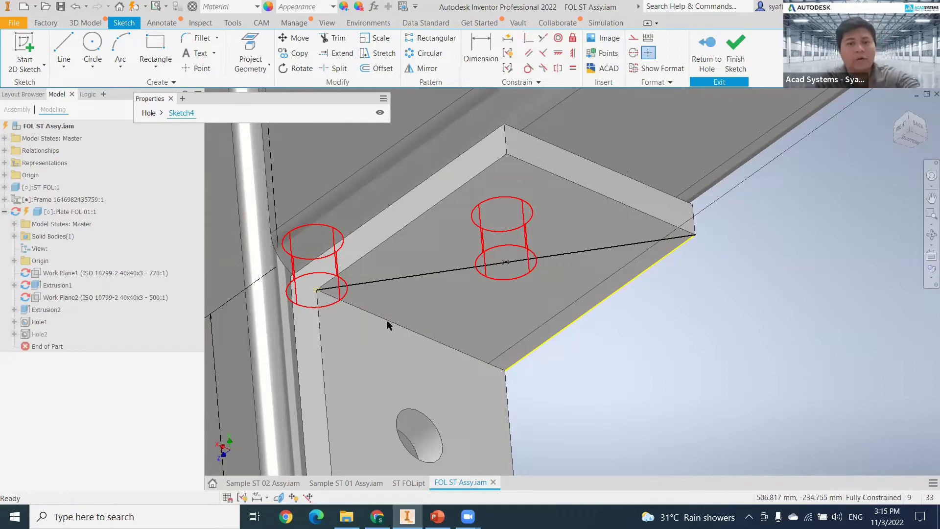
pyautogui.press('Escape')
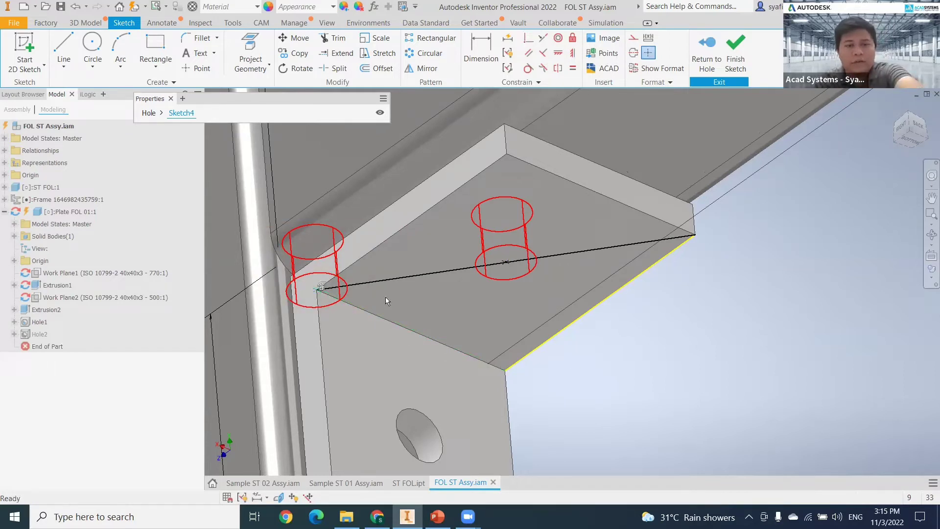
# Step: Delete the diagonal line with its extra corner point and complete the centred hole through the horizontal flange
pyautogui.moveTo(385, 297); pyautogui.dragTo(254, 223)
pyautogui.moveTo(303, 279); pyautogui.dragTo(303, 280)
pyautogui.press('Delete')
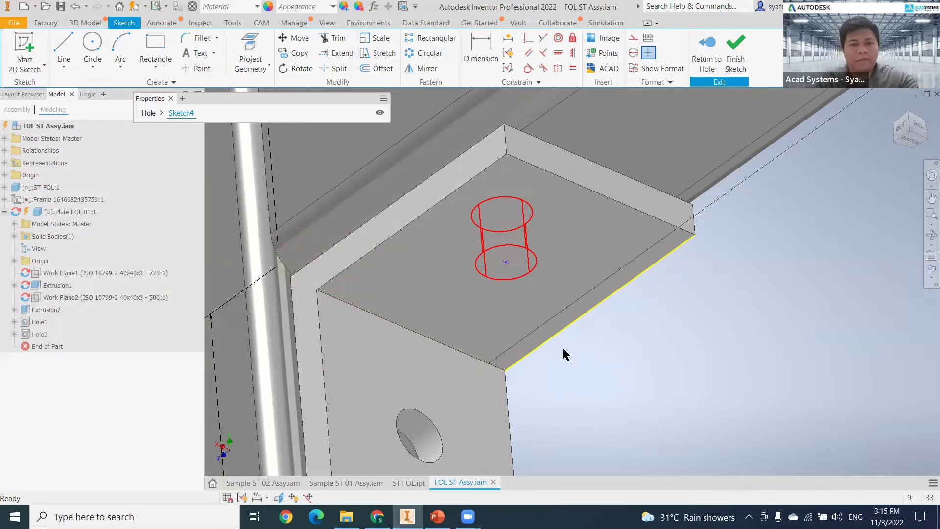
pyautogui.scroll(-3, 575, 369)
pyautogui.scroll(-2, 616, 365)
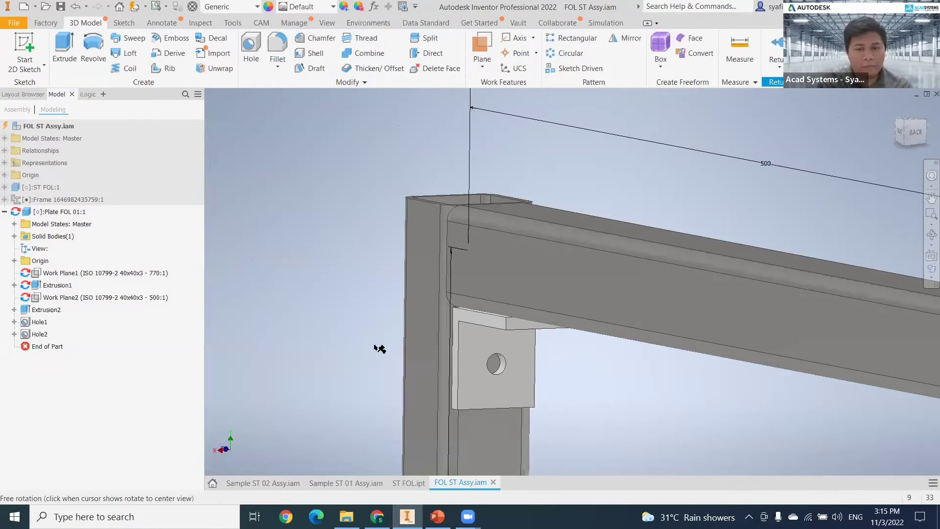
# Step: Finish editing the plate and return to the top-level assembly, viewing the plate's vertical flange
pyautogui.doubleClick(371, 385)
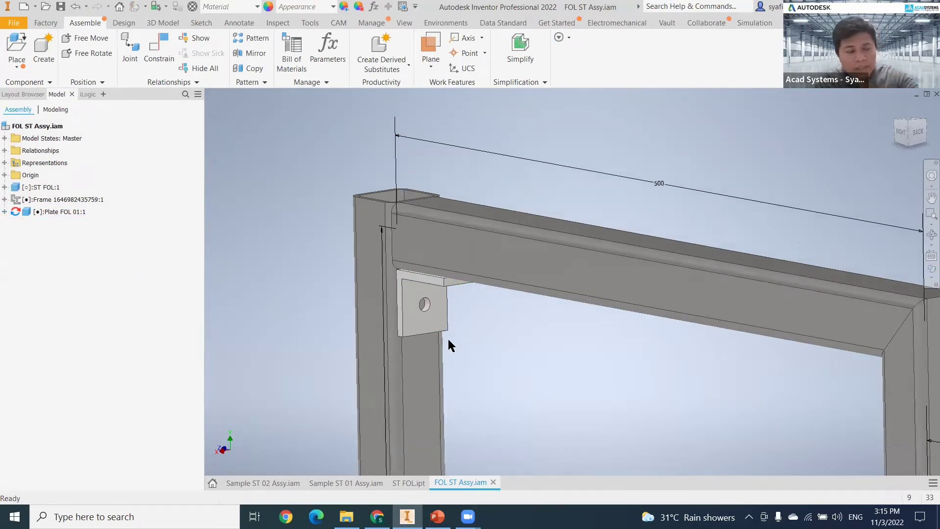
pyautogui.keyDown('shift'); pyautogui.moveTo(450, 346); pyautogui.dragTo(530, 333, button='middle'); pyautogui.keyUp('shift')
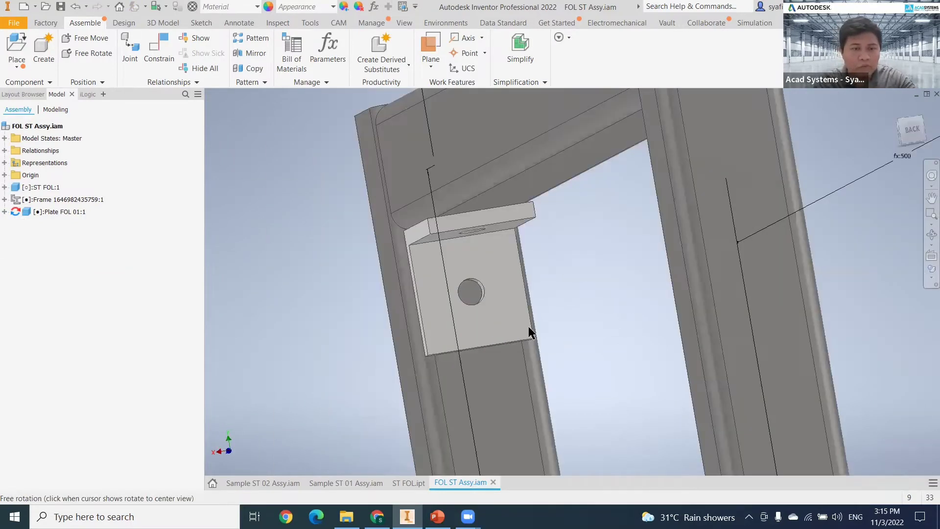
pyautogui.keyDown('shift'); pyautogui.moveTo(267, 283); pyautogui.dragTo(558, 386, button='middle'); pyautogui.keyUp('shift')
pyautogui.keyDown('shift'); pyautogui.moveTo(460, 385); pyautogui.dragTo(462, 338, button='middle'); pyautogui.keyUp('shift')
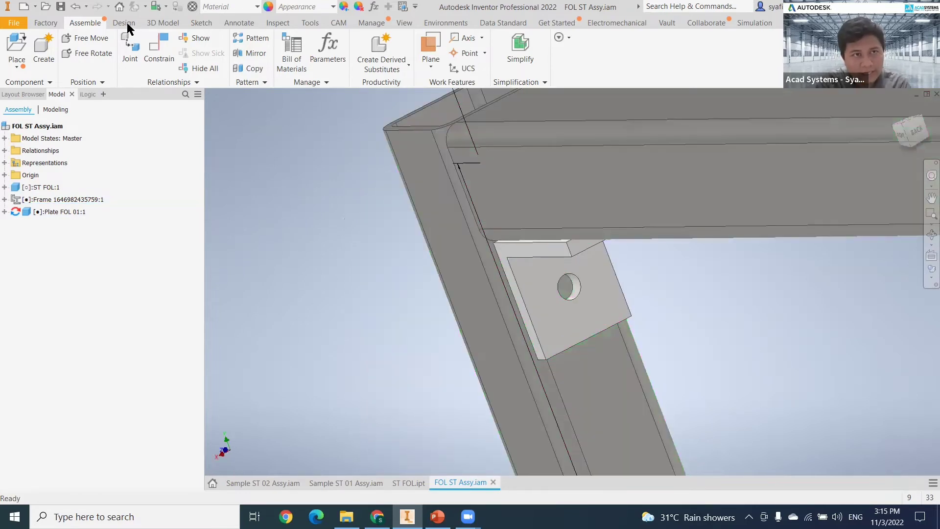
# Step: Start a concentric bolted connection from the plate's vertical flange face, through its hole, terminating on the frame leg's outer side
pyautogui.click(127, 23)
pyautogui.click(20, 49)
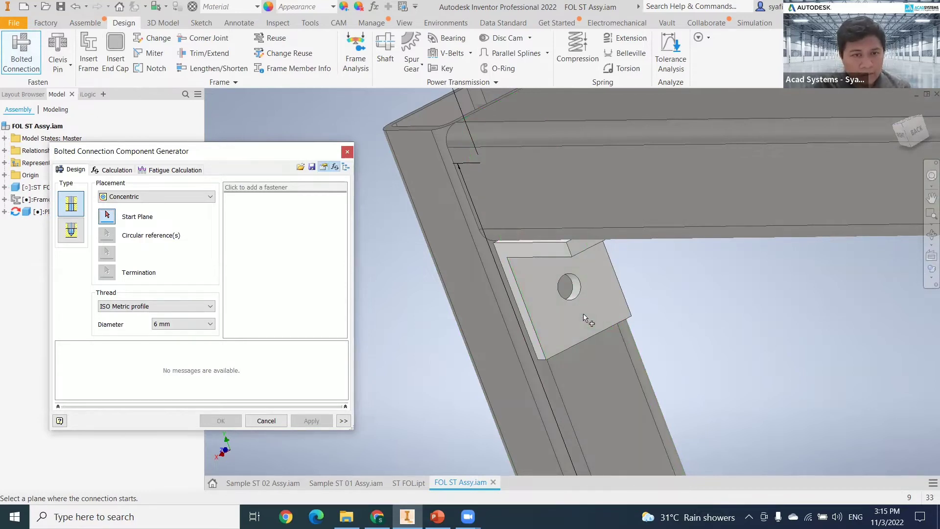
pyautogui.click(580, 291)
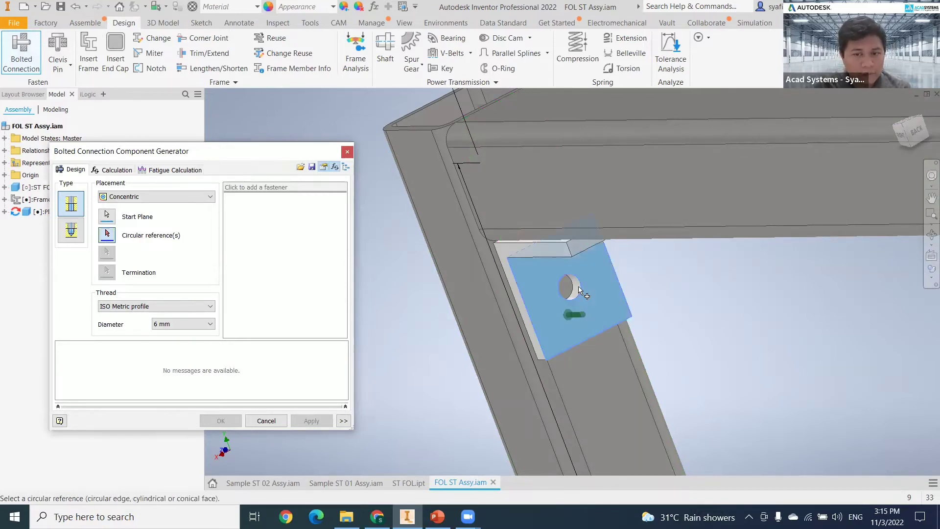
pyautogui.click(576, 288)
pyautogui.scroll(3, 575, 288)
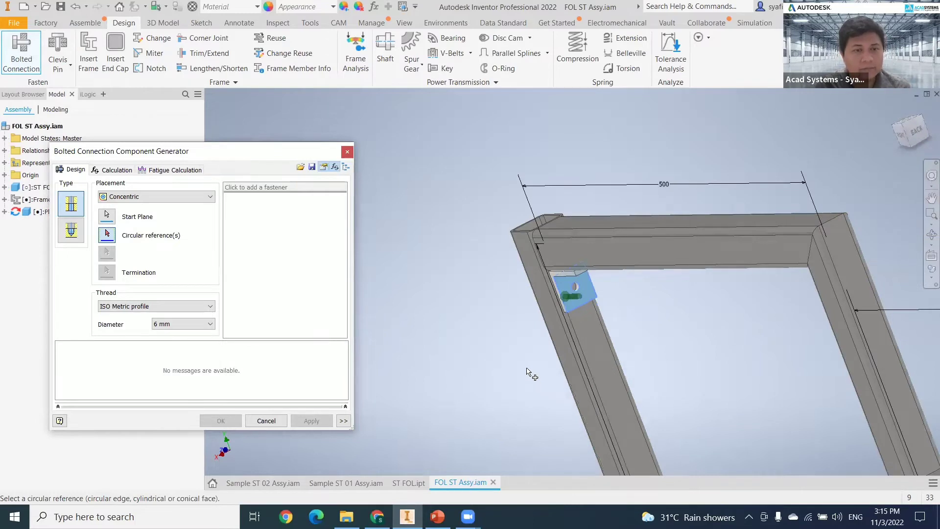
pyautogui.scroll(-3, 600, 364)
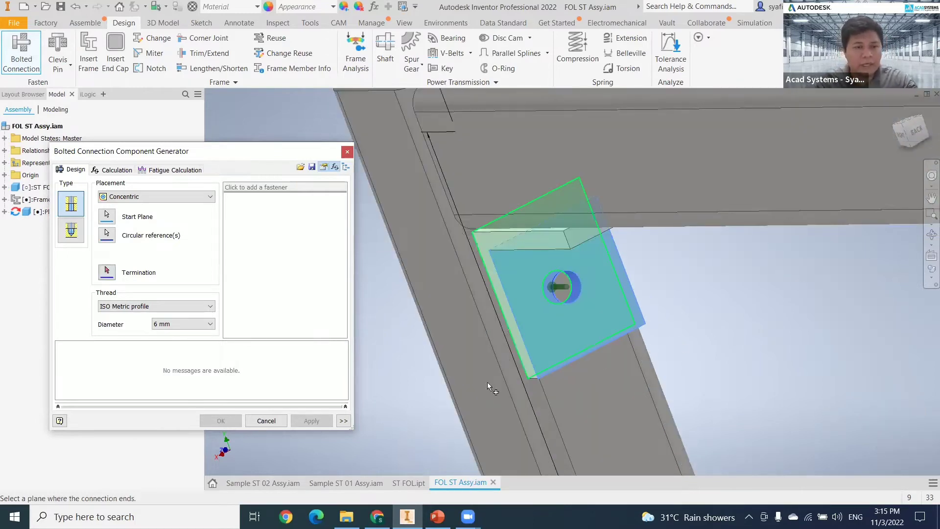
pyautogui.keyDown('shift'); pyautogui.moveTo(406, 374); pyautogui.dragTo(411, 372, button='middle'); pyautogui.keyUp('shift')
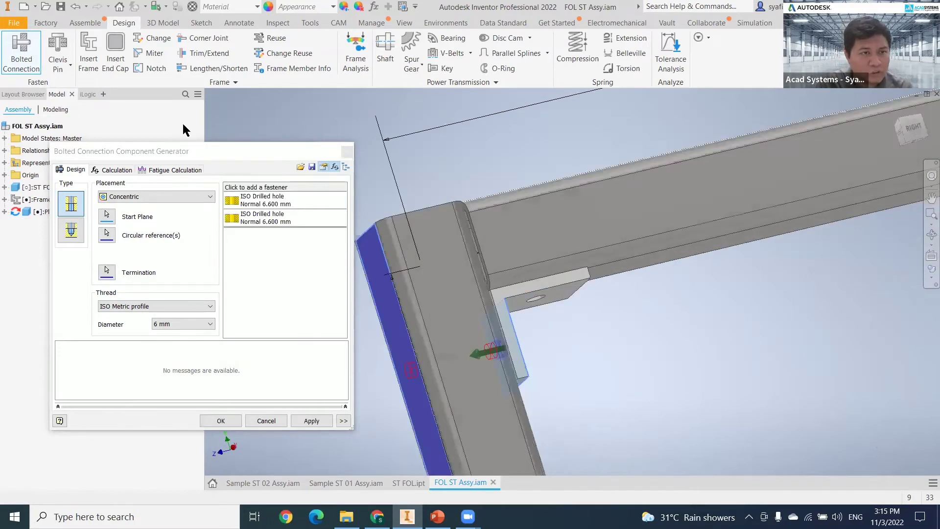
# Step: Set the bolt diameter to 8 mm and change both drilled holes to the Close 8.400 mm type
pyautogui.click(209, 324)
pyautogui.click(176, 319)
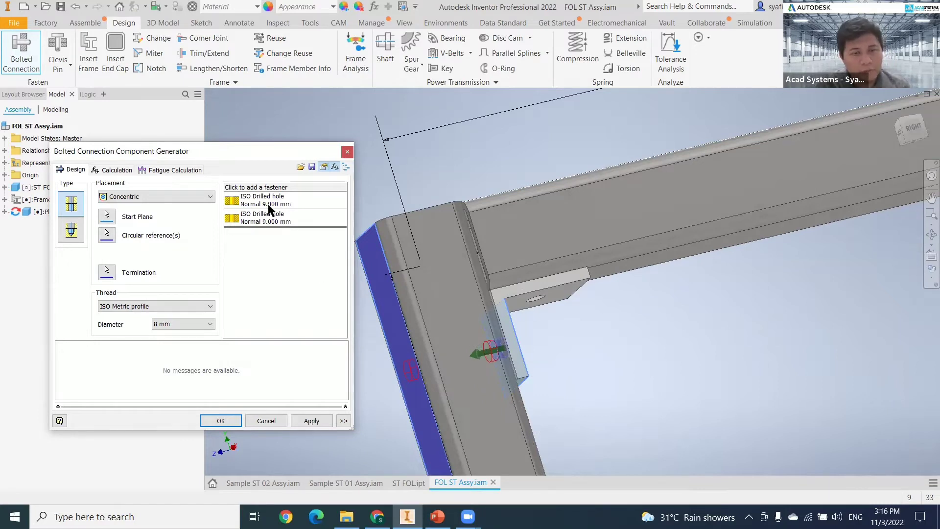
pyautogui.click(299, 198)
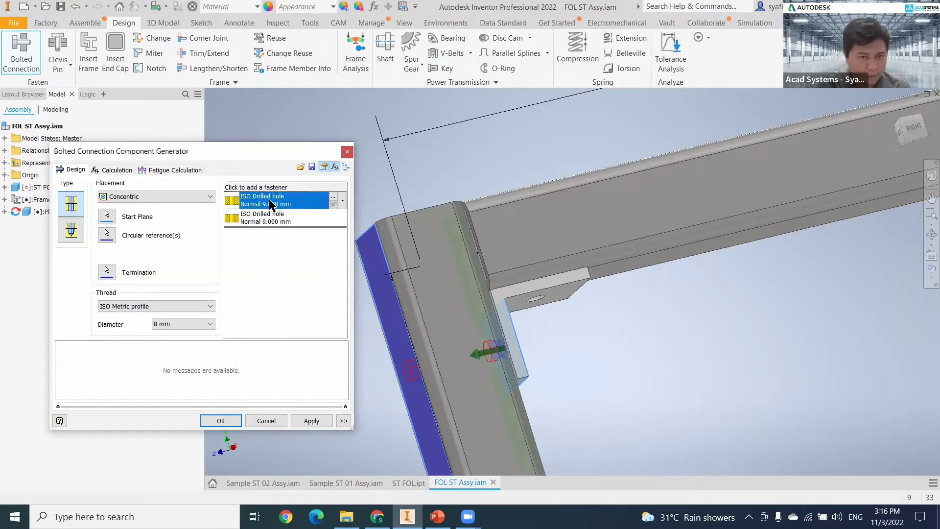
pyautogui.click(334, 197)
pyautogui.click(171, 275)
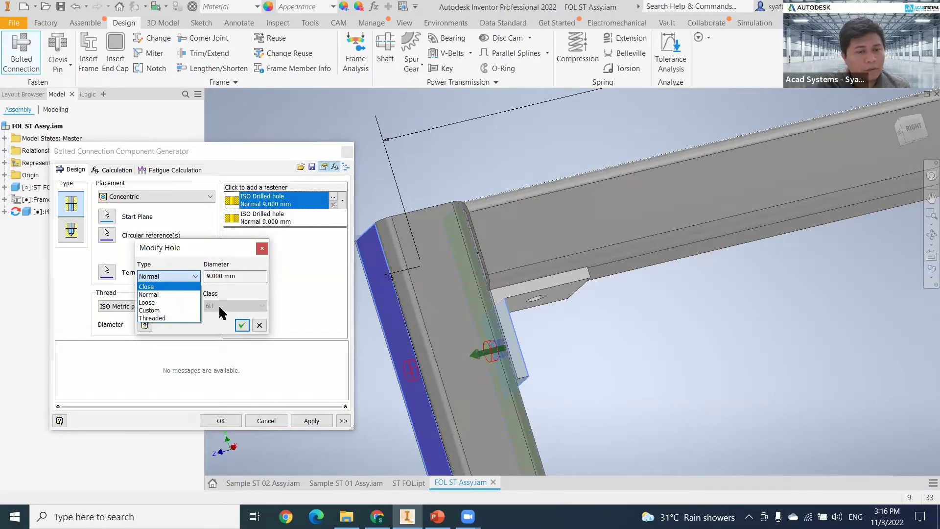
pyautogui.click(239, 326)
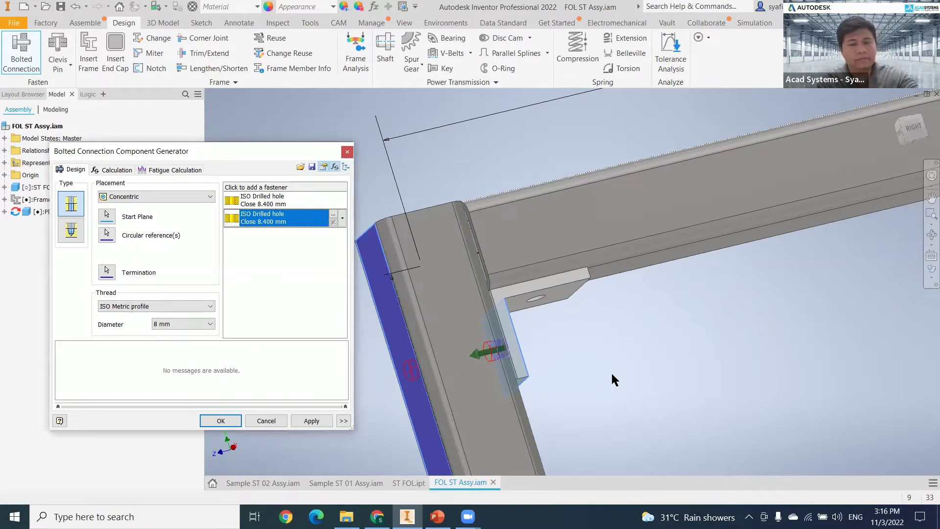
pyautogui.moveTo(471, 409); pyautogui.dragTo(455, 363, button='middle')
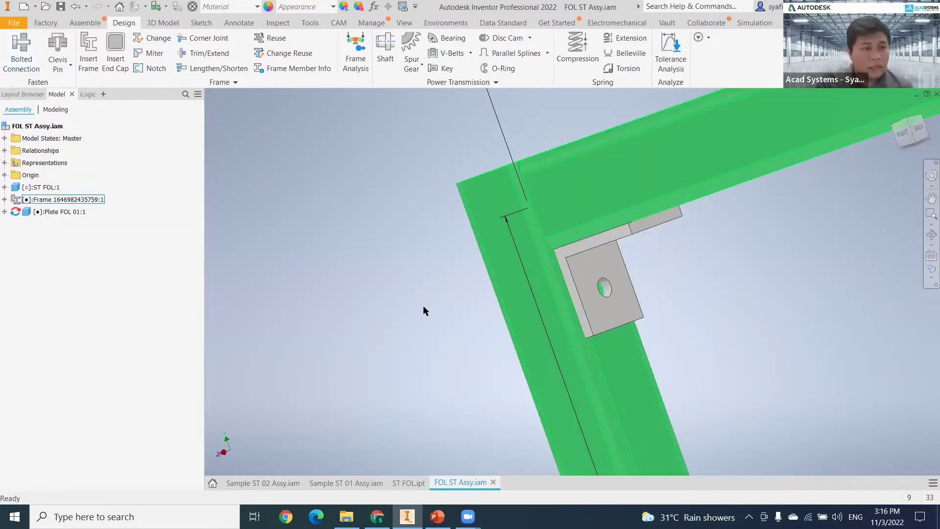
# Step: Start another concentric bolted connection from the plate's vertical flange face, through its hole, terminating on the frame leg's outer face
pyautogui.moveTo(424, 307); pyautogui.dragTo(411, 254, button='middle')
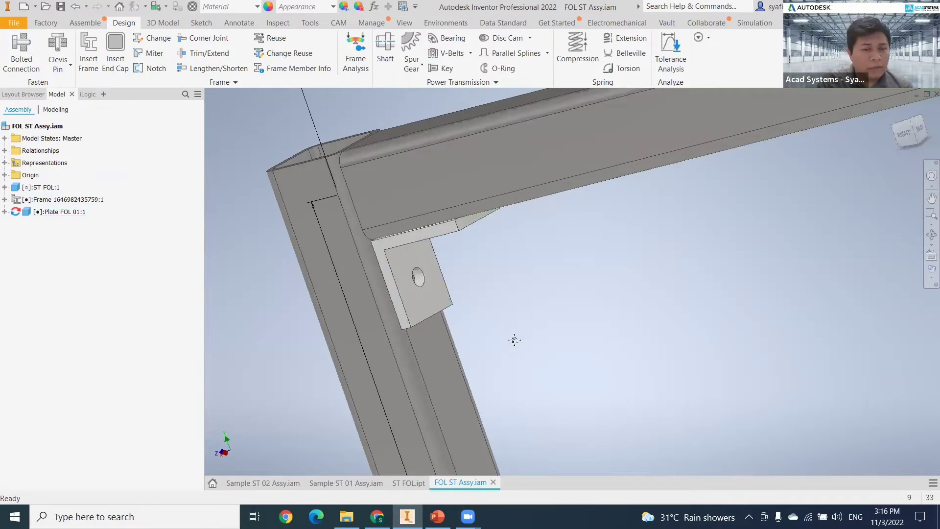
pyautogui.moveTo(512, 339); pyautogui.dragTo(521, 336, button='middle')
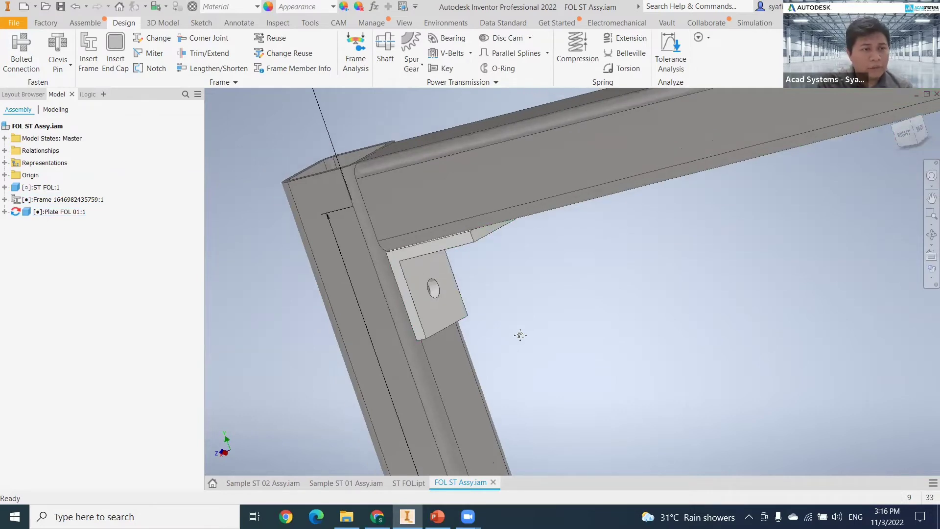
pyautogui.click(24, 47)
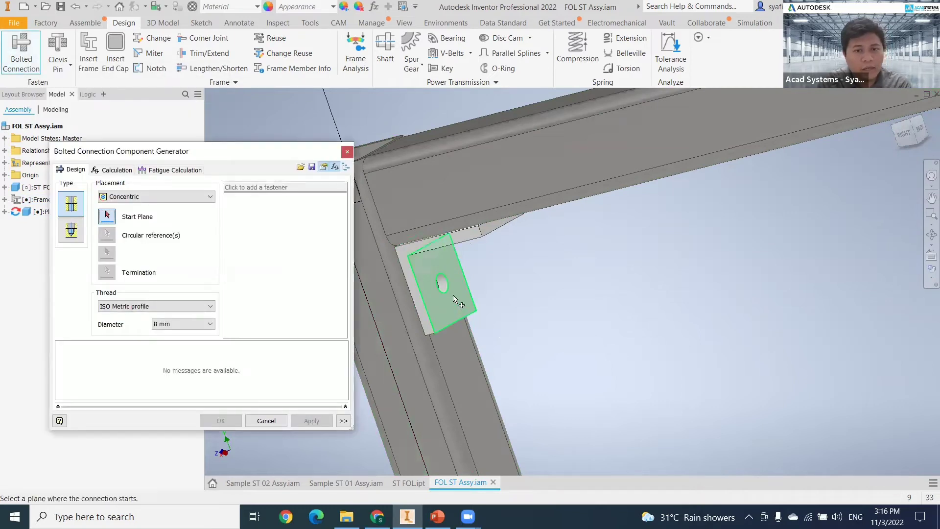
pyautogui.click(452, 293)
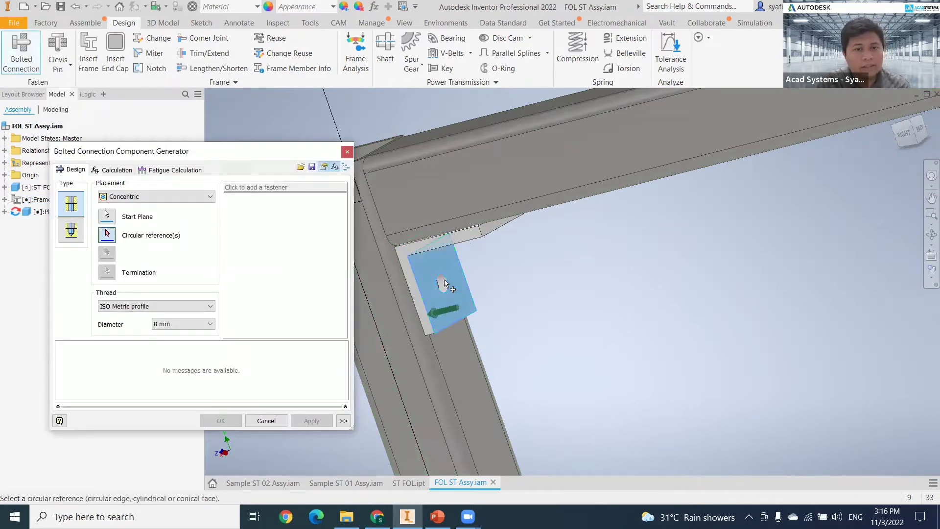
pyautogui.scroll(-5, 448, 298)
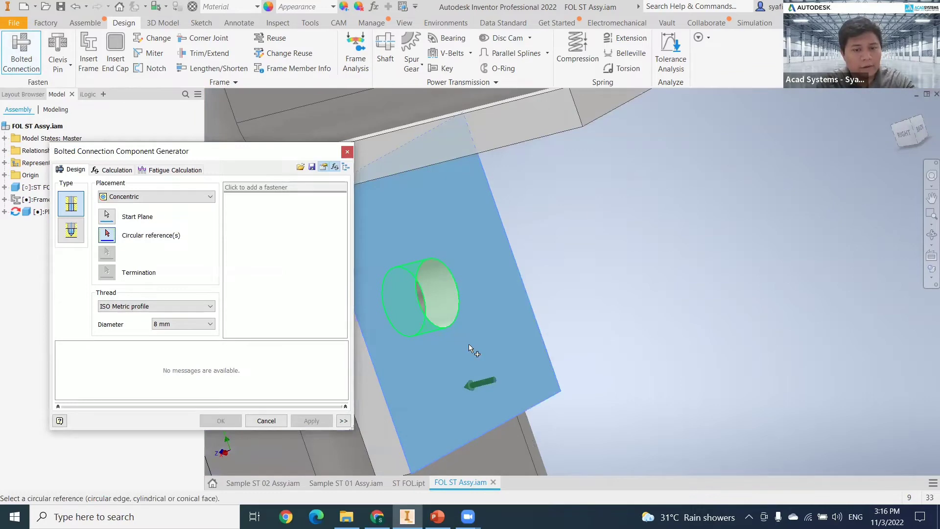
pyautogui.scroll(5, 527, 374)
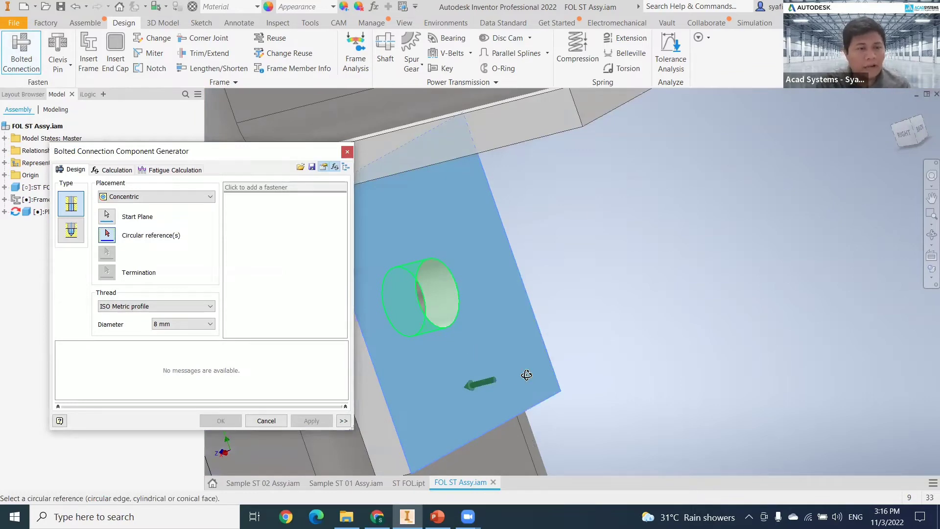
pyautogui.keyDown('shift'); pyautogui.moveTo(399, 415); pyautogui.dragTo(370, 413, button='middle'); pyautogui.keyUp('shift')
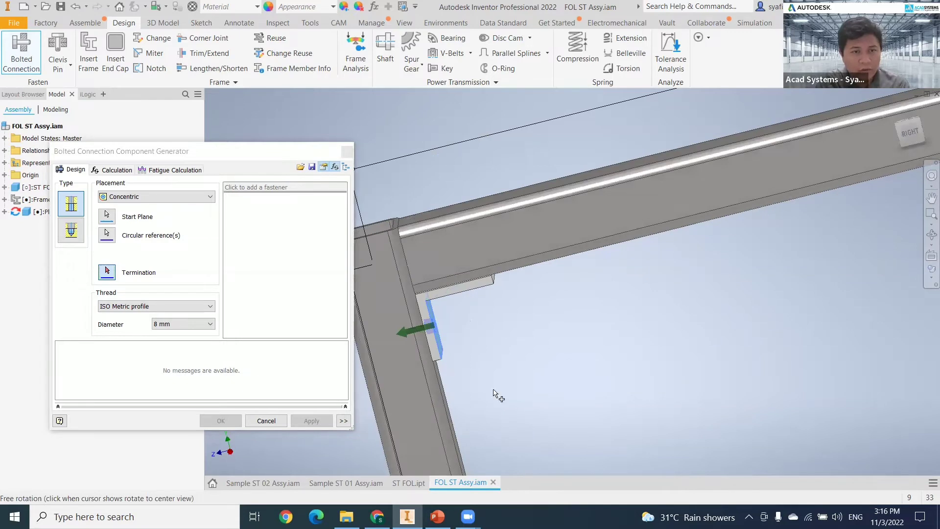
pyautogui.keyDown('shift'); pyautogui.moveTo(493, 391); pyautogui.dragTo(596, 376, button='middle'); pyautogui.keyUp('shift')
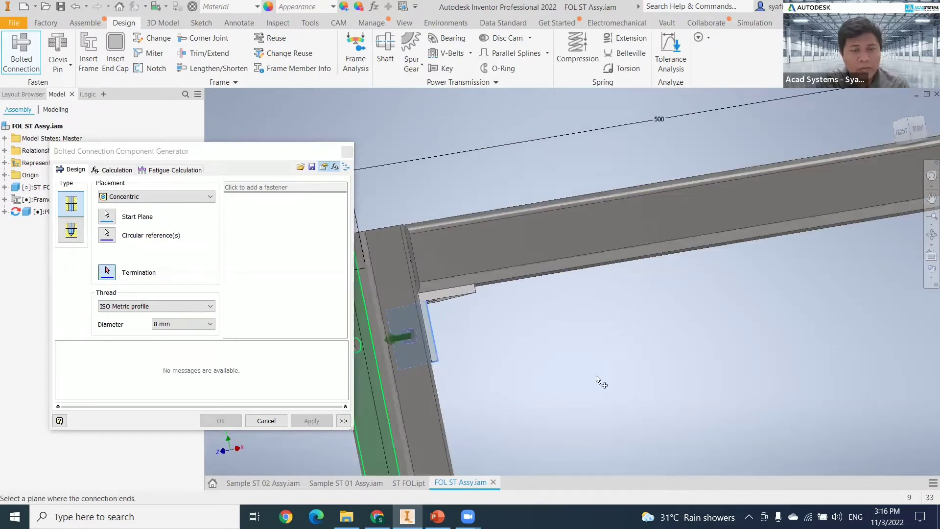
pyautogui.click(448, 304)
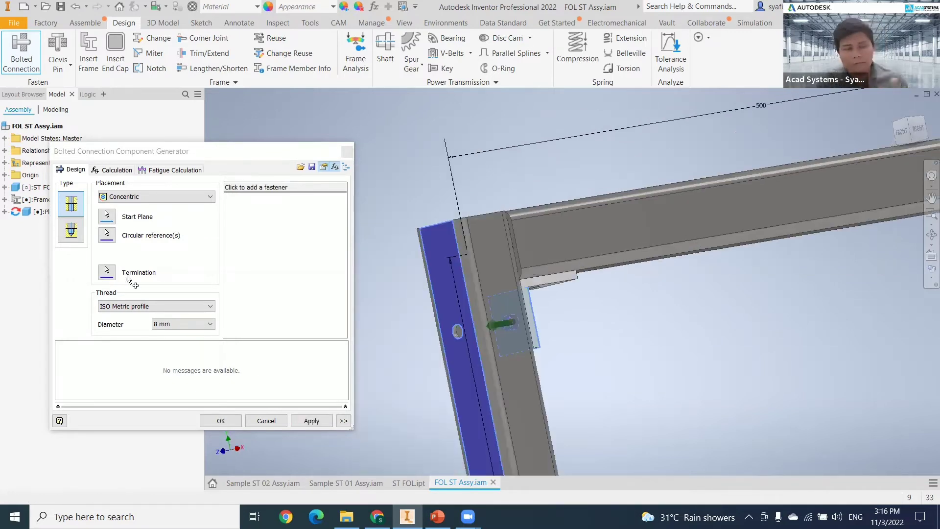
# Step: Add an ISO 4162 hexagon flange bolt to the bolted connection
pyautogui.click(241, 187)
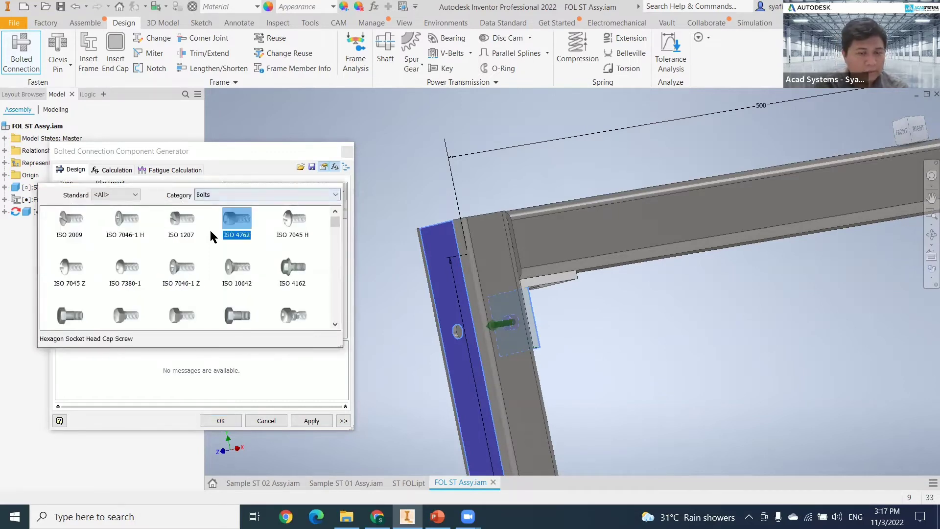
pyautogui.click(293, 267)
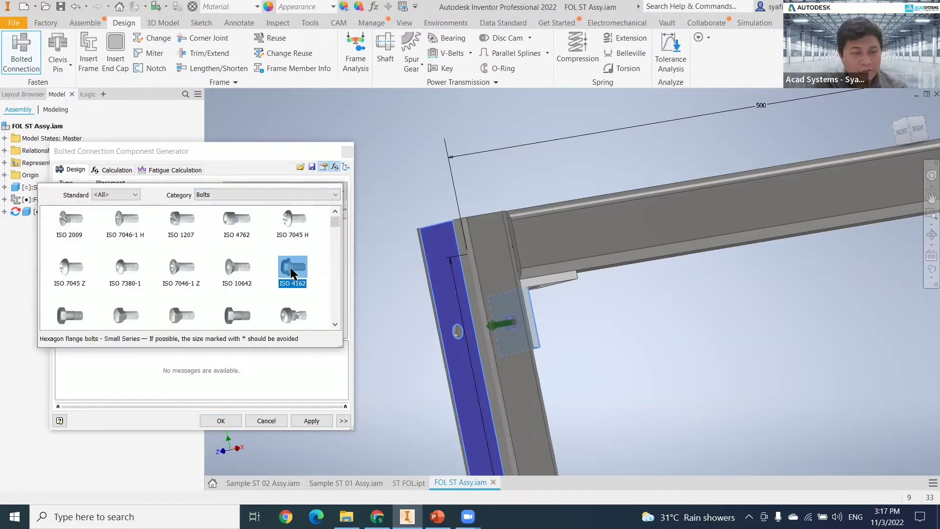
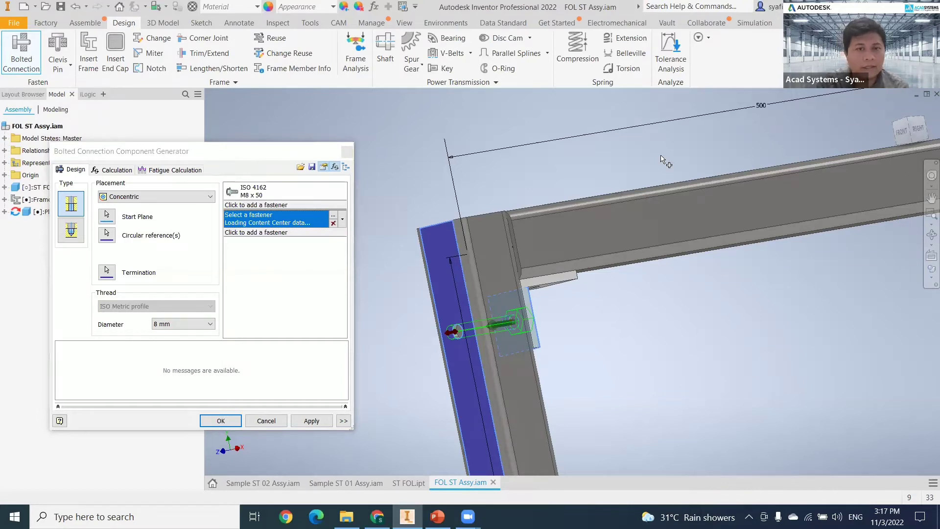
pyautogui.click(296, 200)
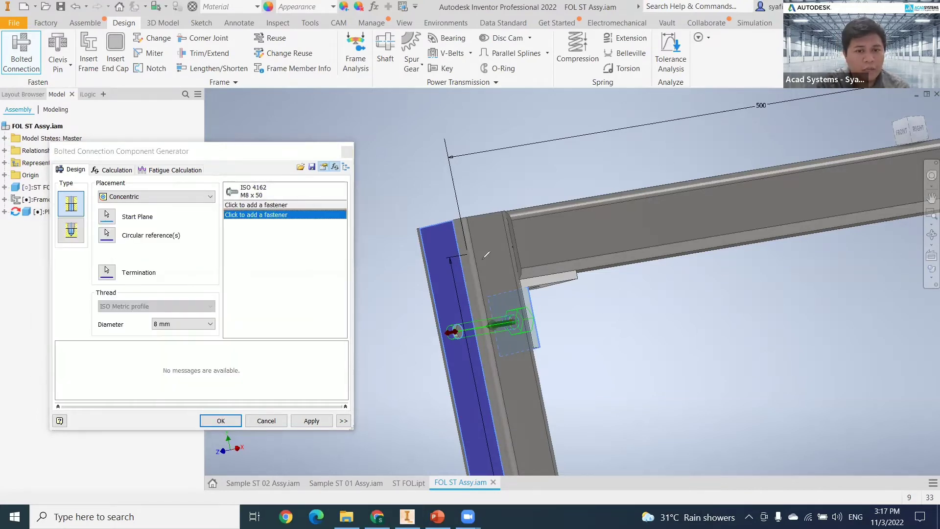
pyautogui.moveTo(295, 201)
pyautogui.mouseDown()
pyautogui.moveTo(399, 203)
pyautogui.moveTo(502, 285)
pyautogui.mouseUp()
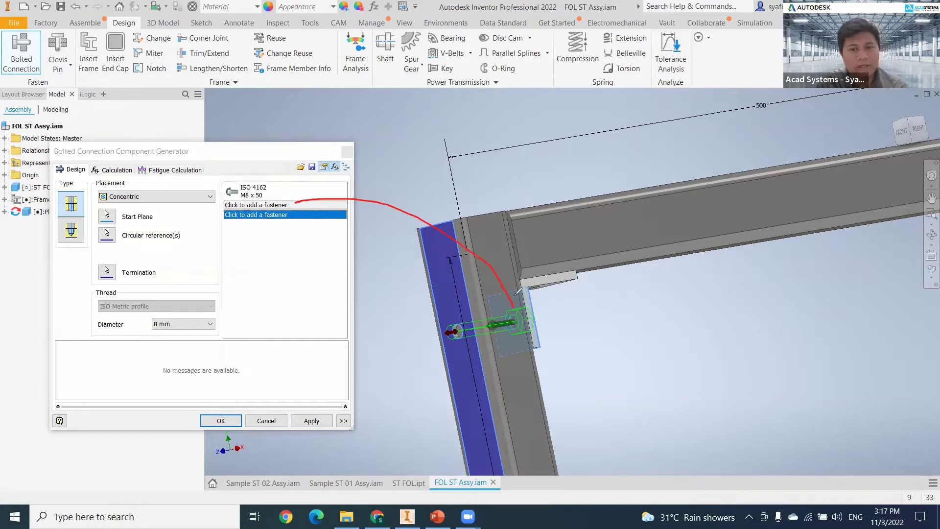
pyautogui.moveTo(343, 218)
pyautogui.mouseDown()
pyautogui.moveTo(390, 258)
pyautogui.moveTo(434, 318)
pyautogui.mouseUp()
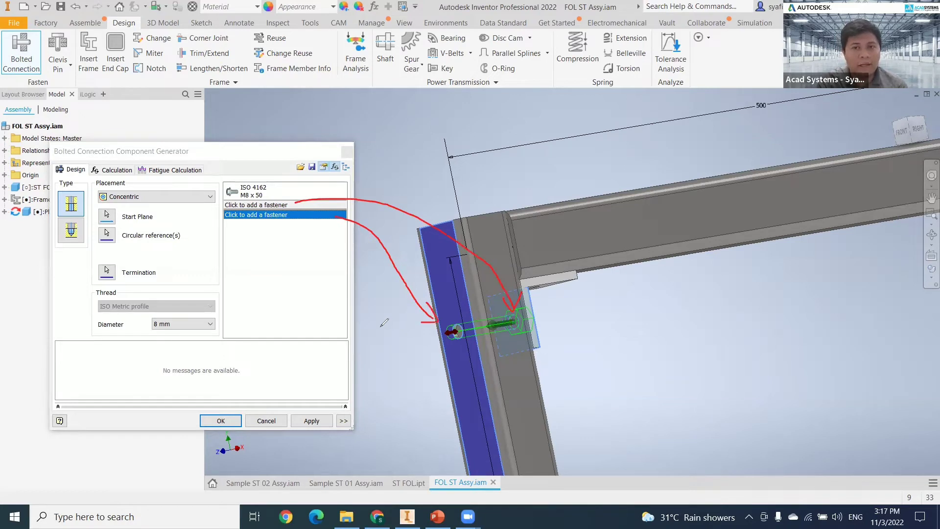
pyautogui.press('Escape')
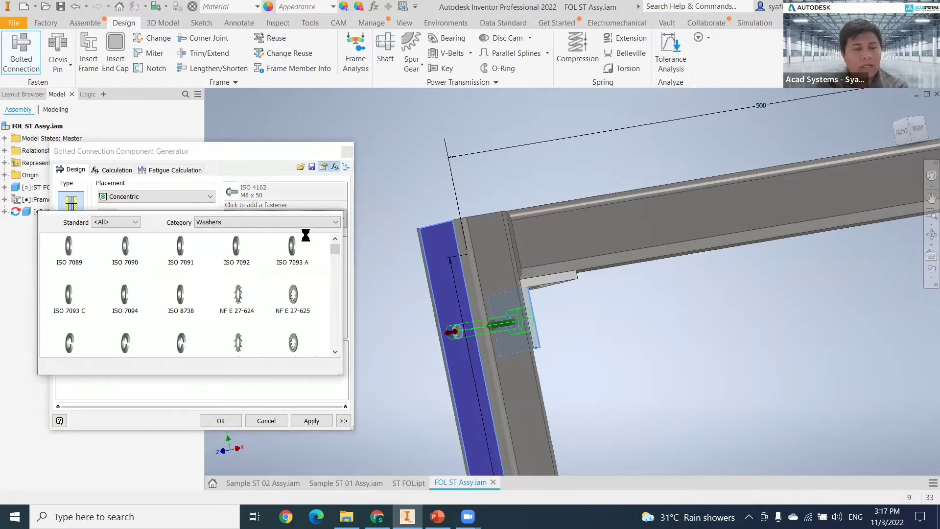
# Step: Add an ISO 7043 flange nut at the termination end of the bolt and create the bolted connection
pyautogui.click(196, 223)
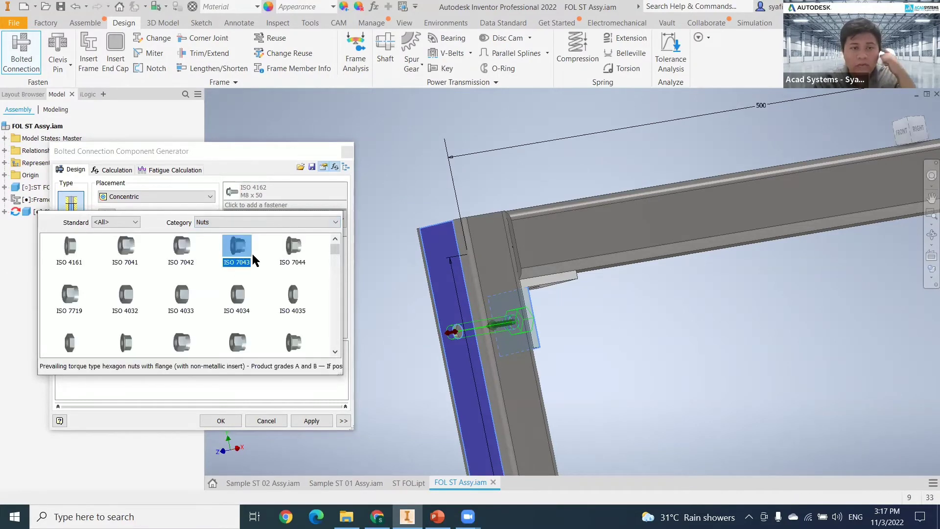
pyautogui.click(244, 254)
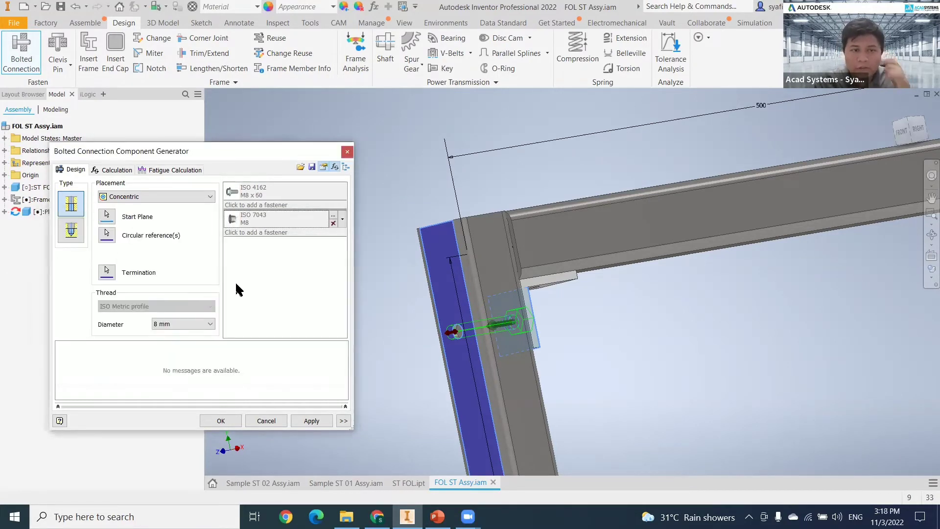
pyautogui.click(227, 417)
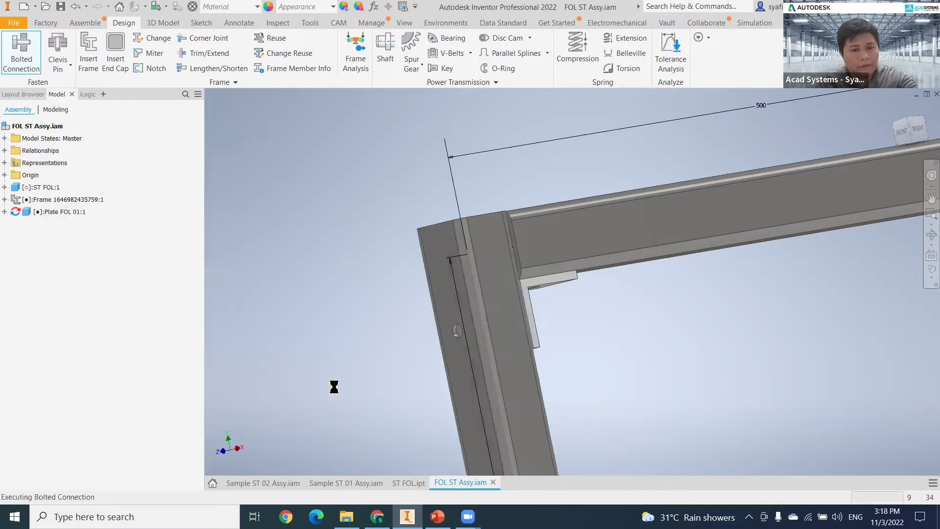
# Step: Examine the fitted bolt and nut at the frame corner from several angles, checking how the bolt sits in the plate's vertical flange
pyautogui.keyDown('shift'); pyautogui.moveTo(416, 386); pyautogui.dragTo(300, 402, button='middle'); pyautogui.keyUp('shift')
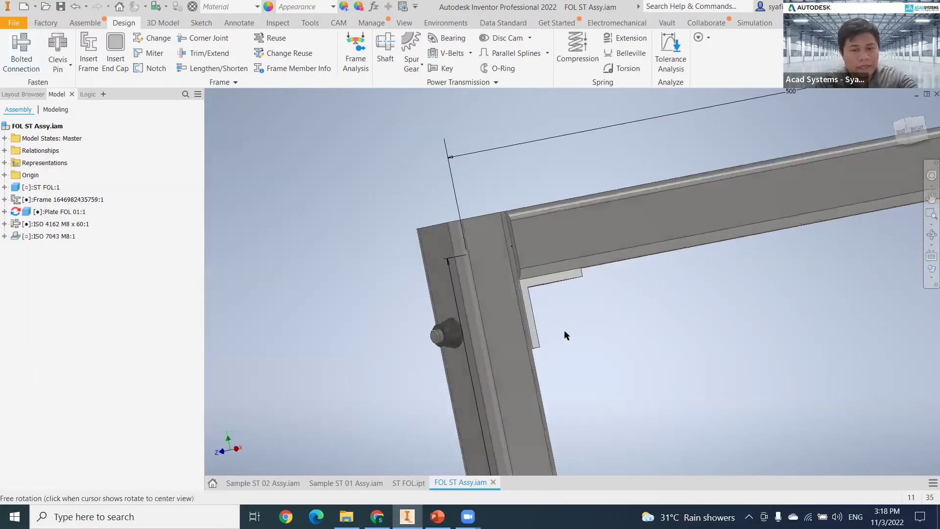
pyautogui.scroll(3, 569, 340)
pyautogui.keyDown('shift'); pyautogui.moveTo(570, 341); pyautogui.dragTo(498, 365, button='middle'); pyautogui.keyUp('shift')
pyautogui.keyDown('shift'); pyautogui.moveTo(571, 364); pyautogui.dragTo(547, 412, button='middle'); pyautogui.keyUp('shift')
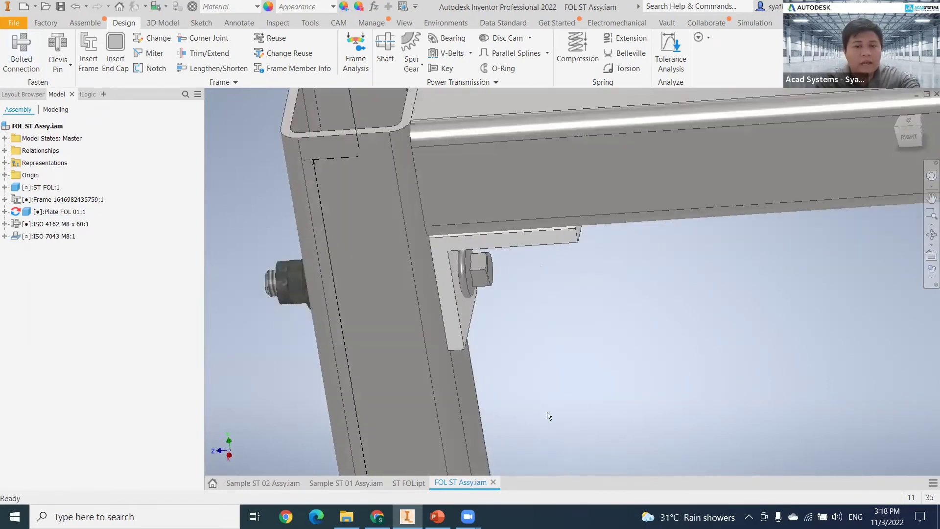
pyautogui.press('F5')
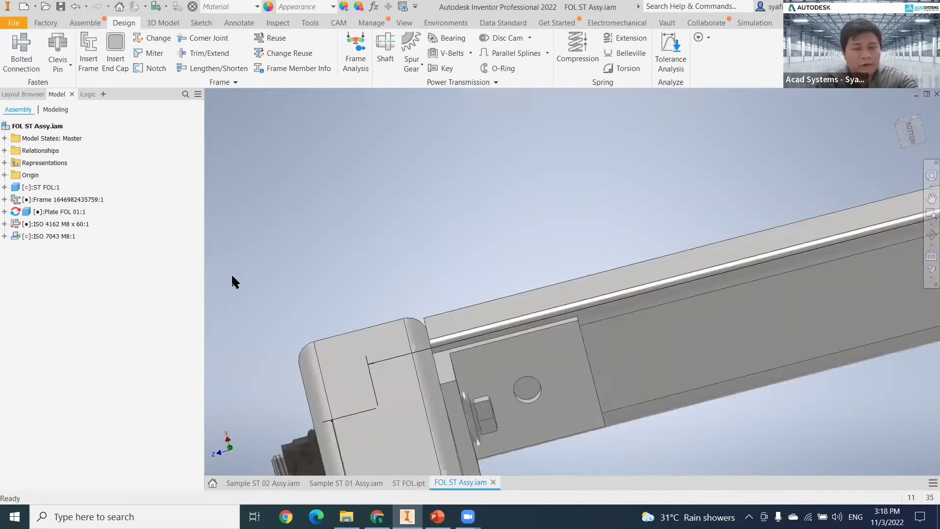
pyautogui.moveTo(419, 324); pyautogui.dragTo(350, 241, button='middle')
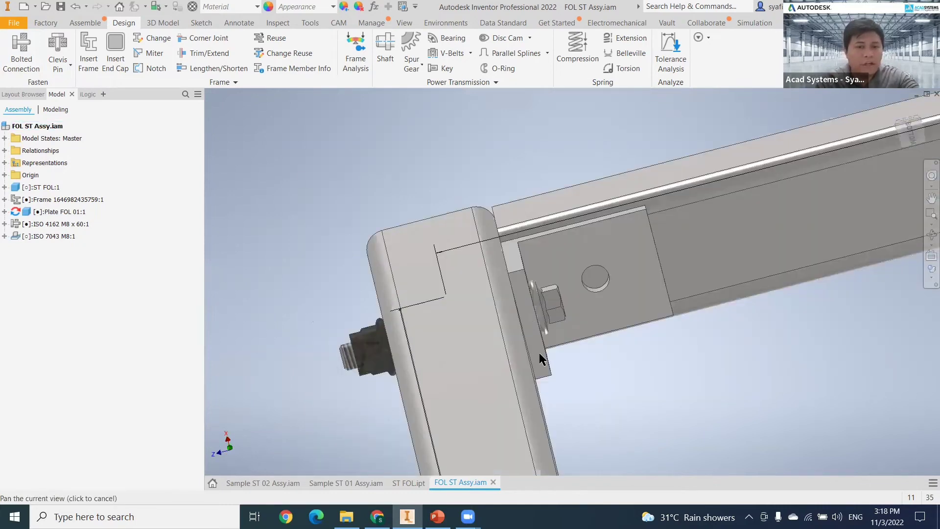
pyautogui.moveTo(541, 376); pyautogui.dragTo(492, 274, button='middle')
pyautogui.keyDown('shift'); pyautogui.moveTo(518, 347); pyautogui.dragTo(411, 331, button='middle'); pyautogui.keyUp('shift')
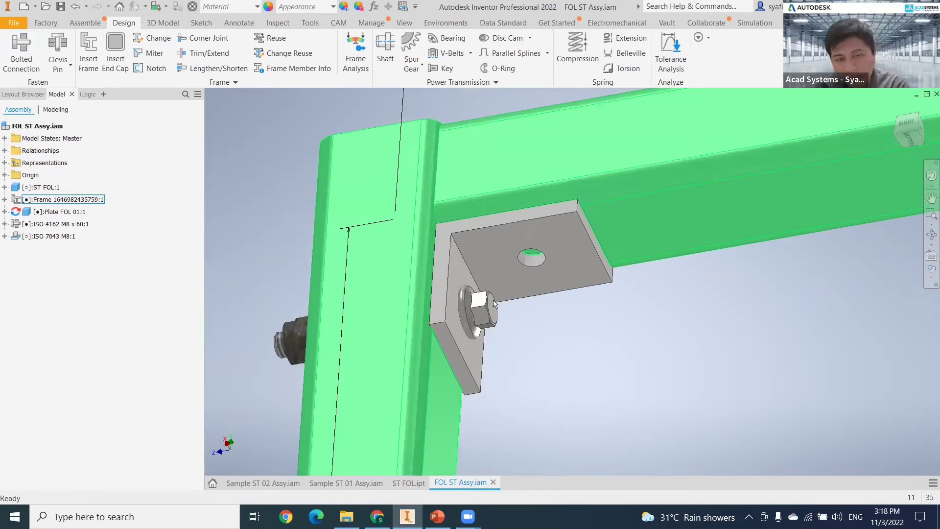
pyautogui.moveTo(493, 303); pyautogui.dragTo(512, 278, button='middle')
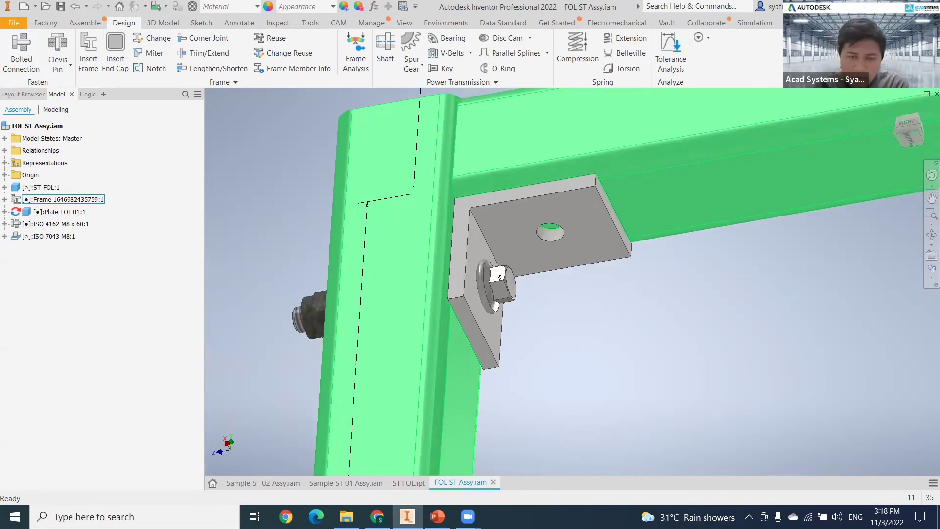
pyautogui.click(484, 315)
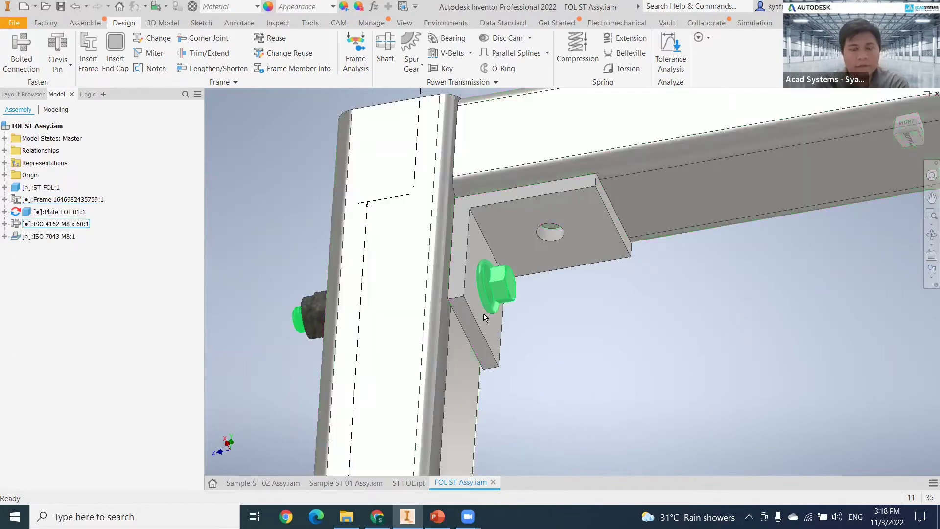
pyautogui.click(503, 332)
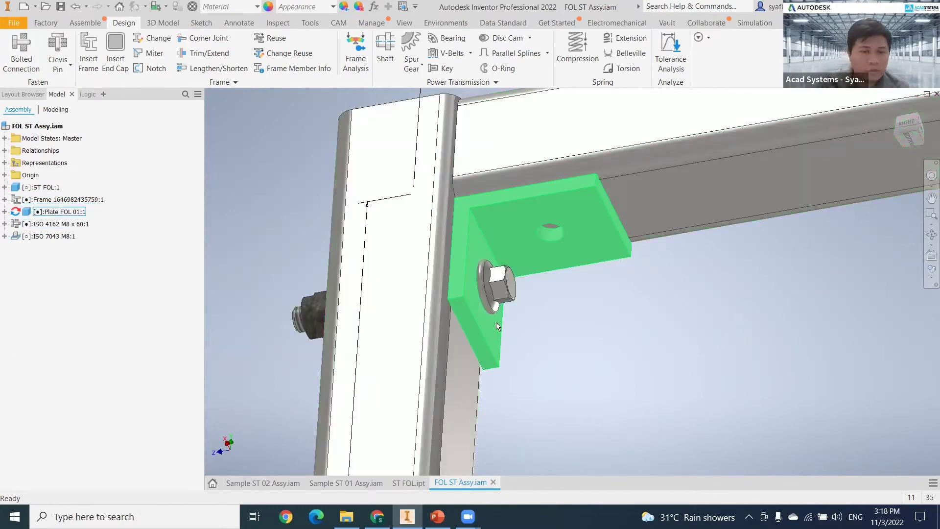
pyautogui.click(537, 359)
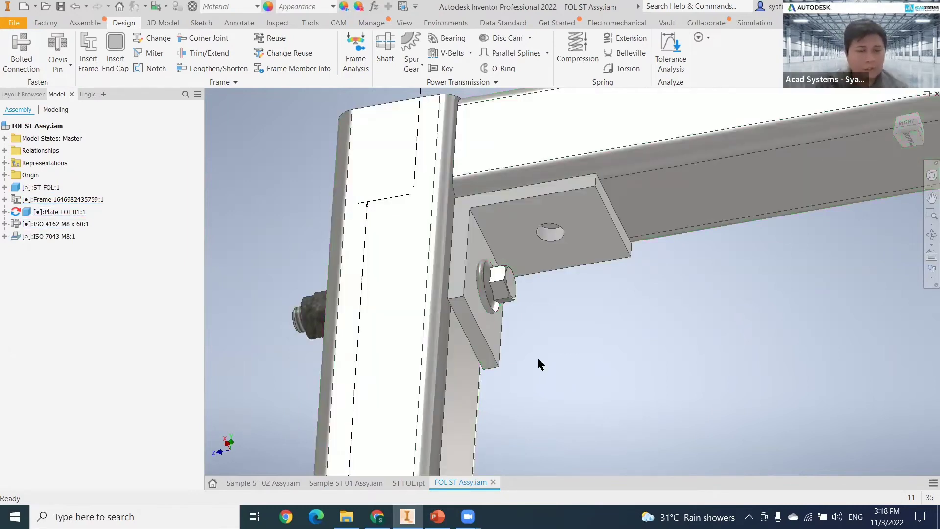
pyautogui.moveTo(537, 359); pyautogui.dragTo(546, 359, button='middle')
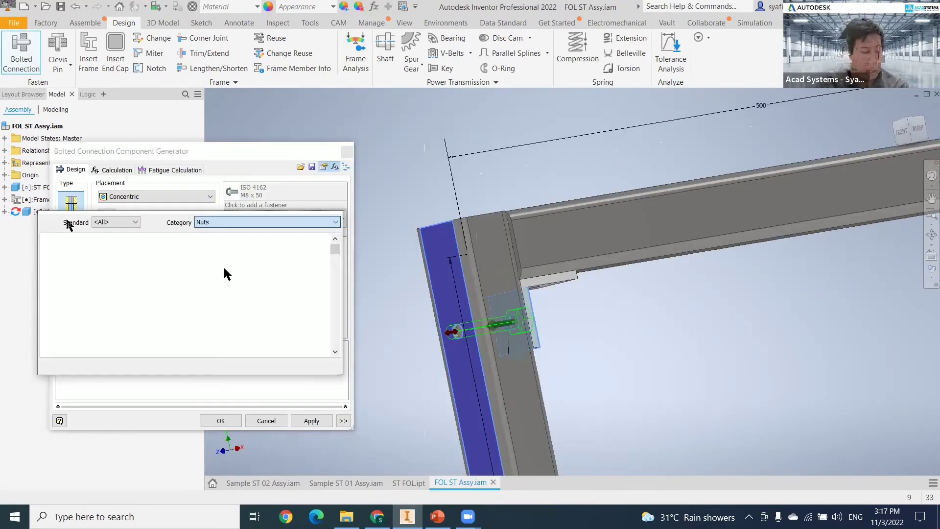
# Step: Edit the corner plate in place and set the diameter of the hole in its vertical flange to 6.4 mm
pyautogui.click(5, 211)
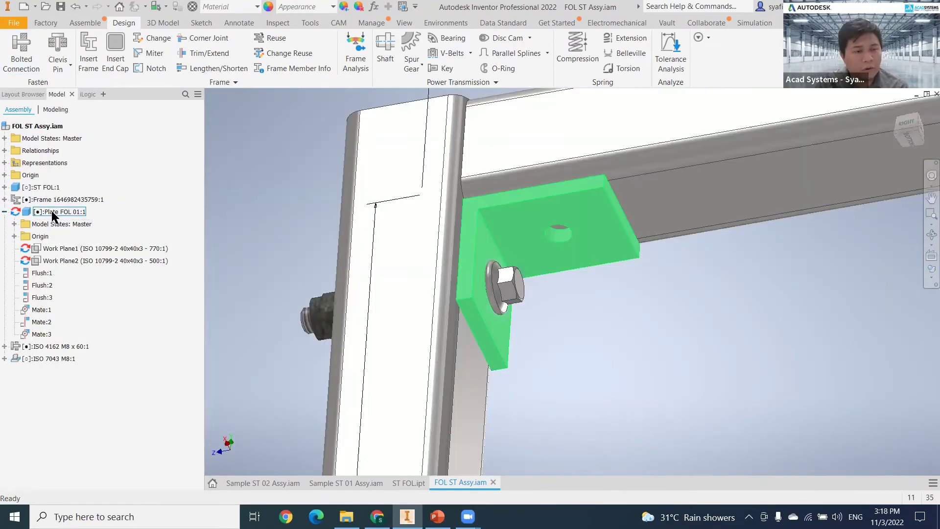
pyautogui.click(60, 212)
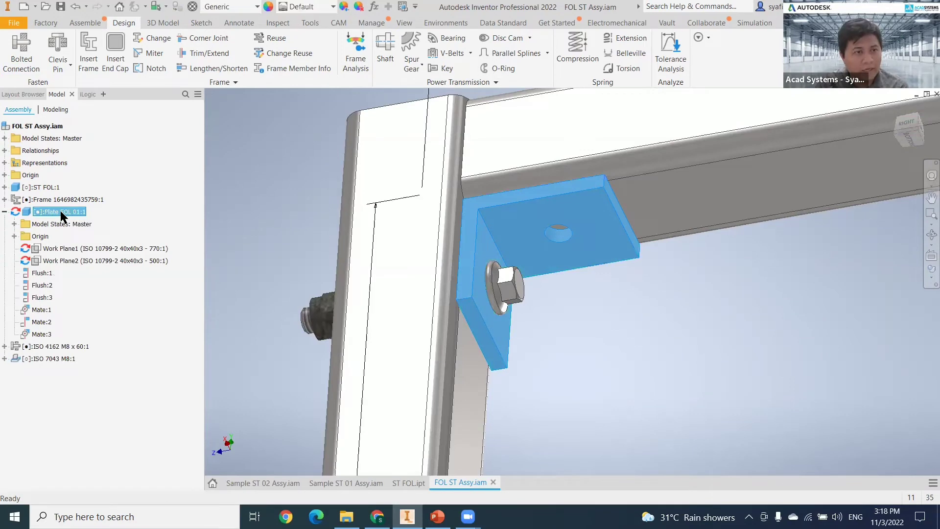
pyautogui.rightClick(60, 212)
pyautogui.press('Escape')
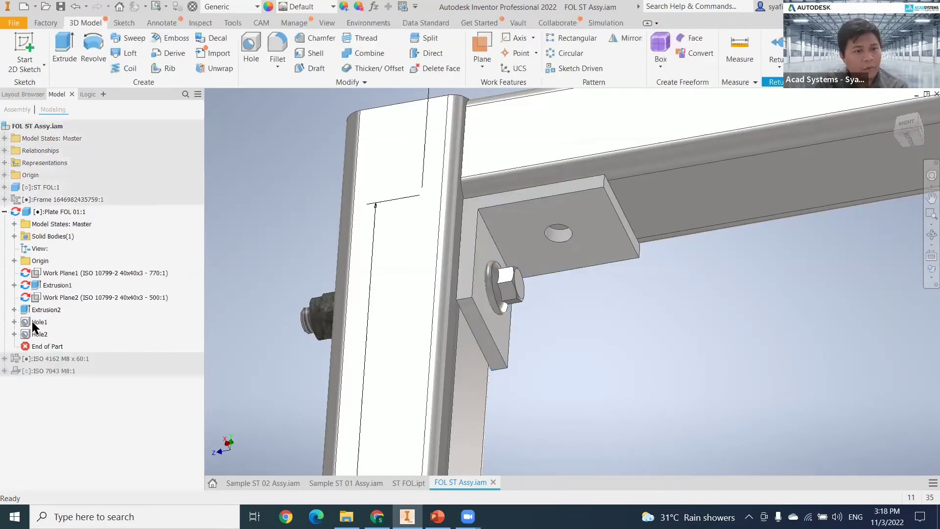
pyautogui.rightClick(75, 334)
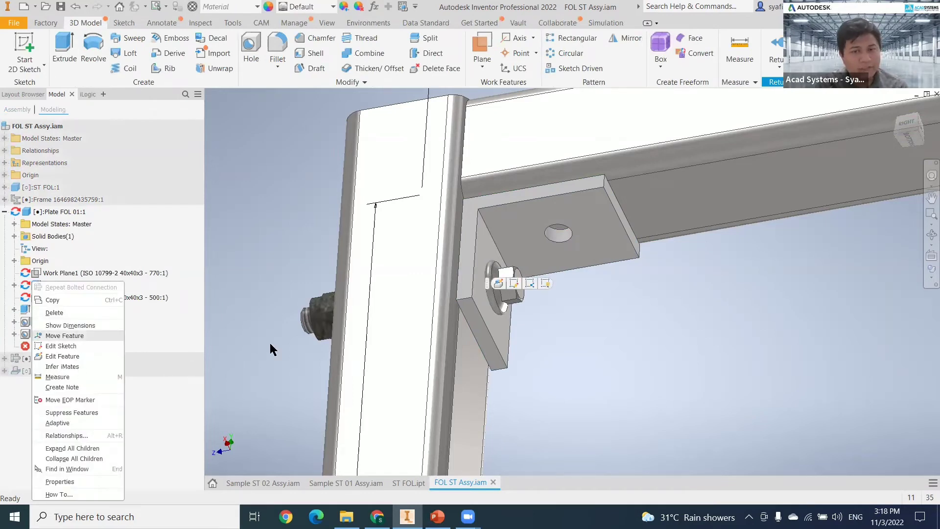
pyautogui.press('Down')
pyautogui.press('Down')
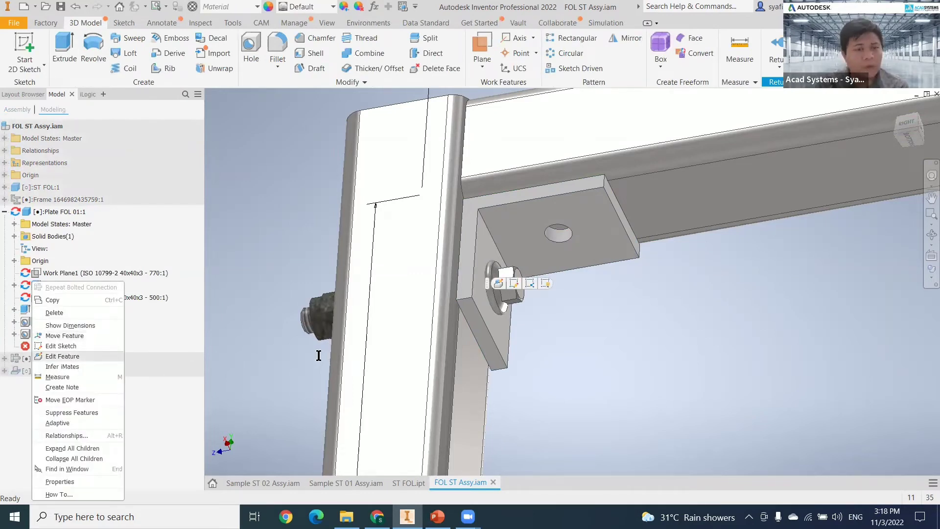
pyautogui.press('Return')
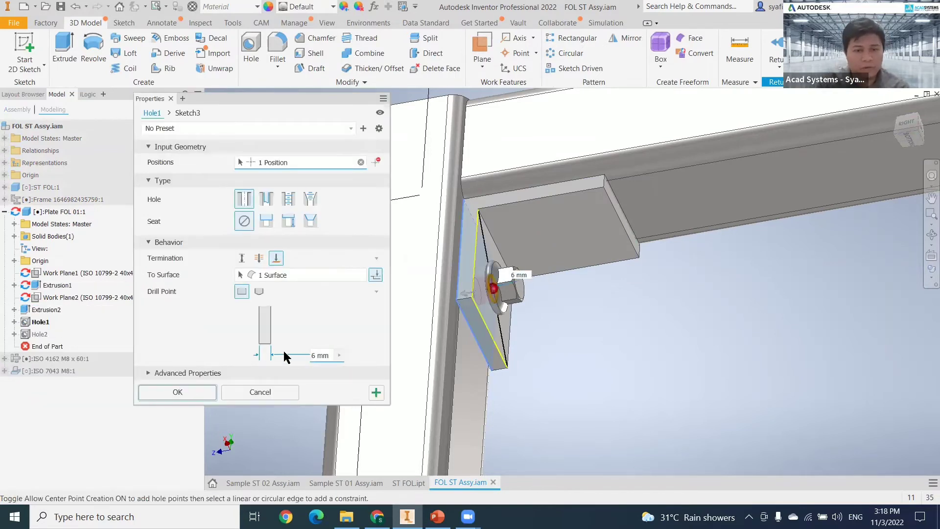
pyautogui.write('.4')
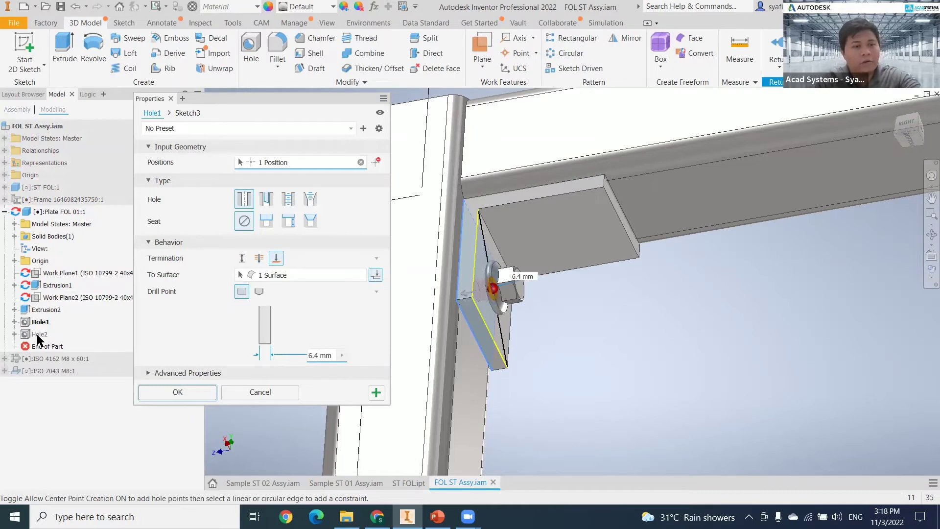
pyautogui.press('Return')
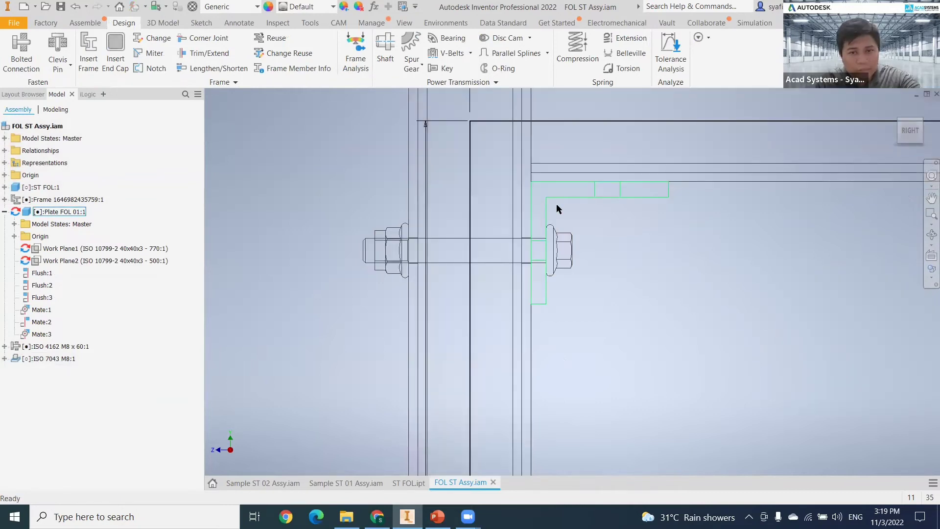
# Step: Examine in a wireframe side view how the bolt fits the holes in the plate flange and frame leg
pyautogui.scroll(3, 546, 237)
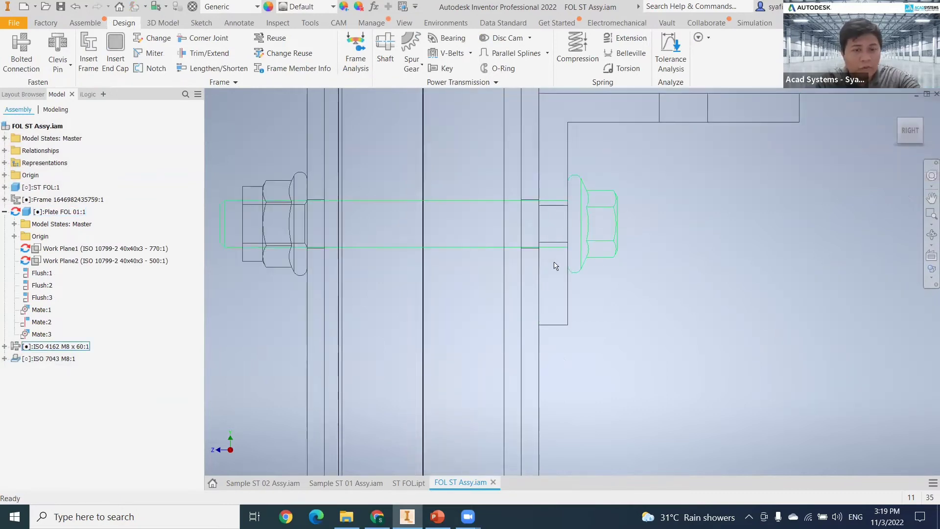
pyautogui.moveTo(588, 312); pyautogui.dragTo(605, 319)
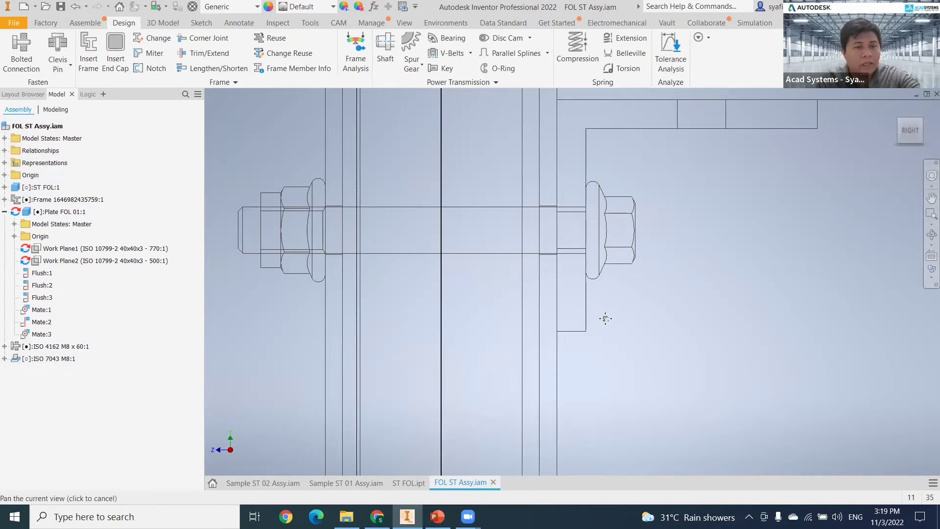
pyautogui.press('Escape')
pyautogui.moveTo(602, 340); pyautogui.dragTo(584, 357, button='middle')
pyautogui.scroll(-5, 592, 367)
pyautogui.scroll(-5, 572, 358)
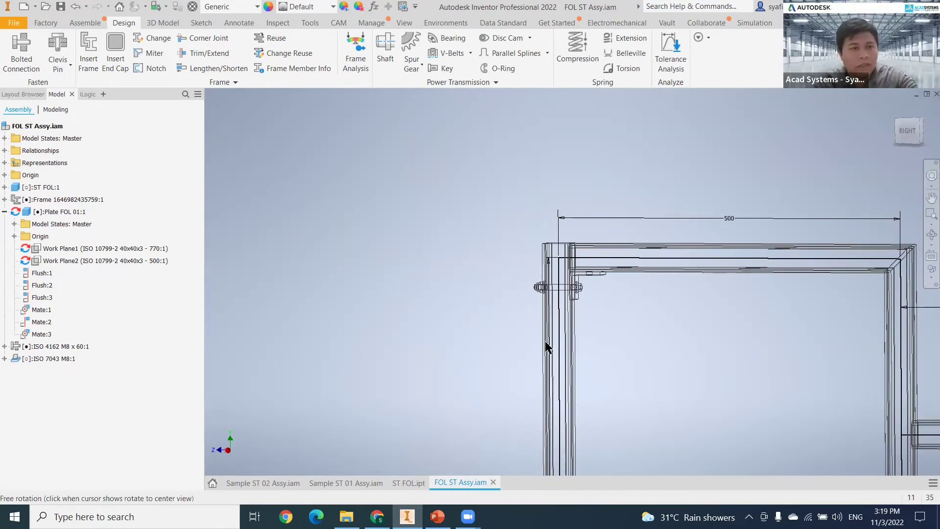
# Step: Restore shaded display, edit frame member 770:1 in place and set the hole in its plate-side wall to 6.4 mm diameter
pyautogui.click(4, 211)
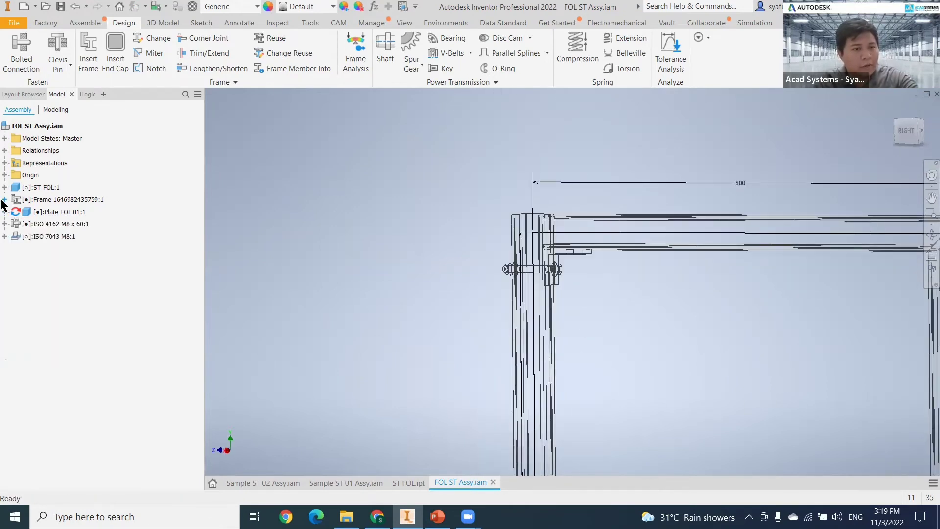
pyautogui.click(5, 199)
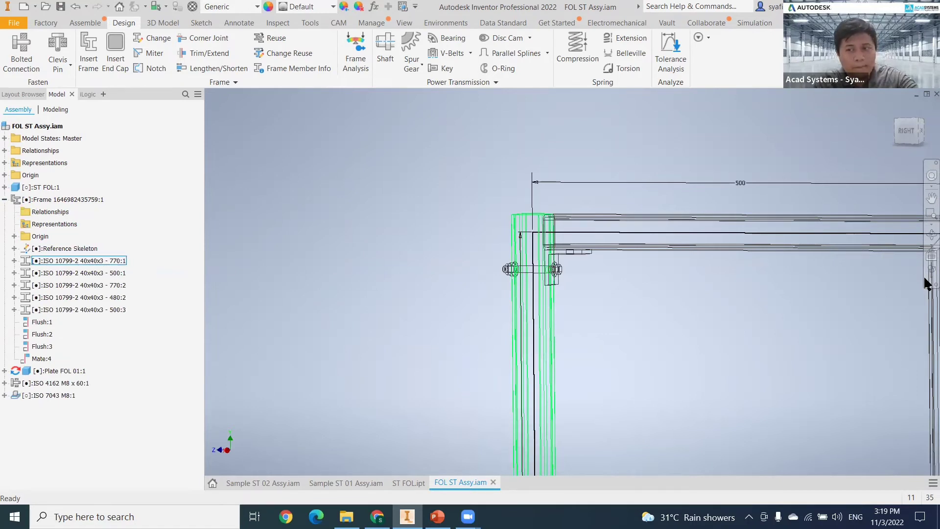
pyautogui.click(833, 305)
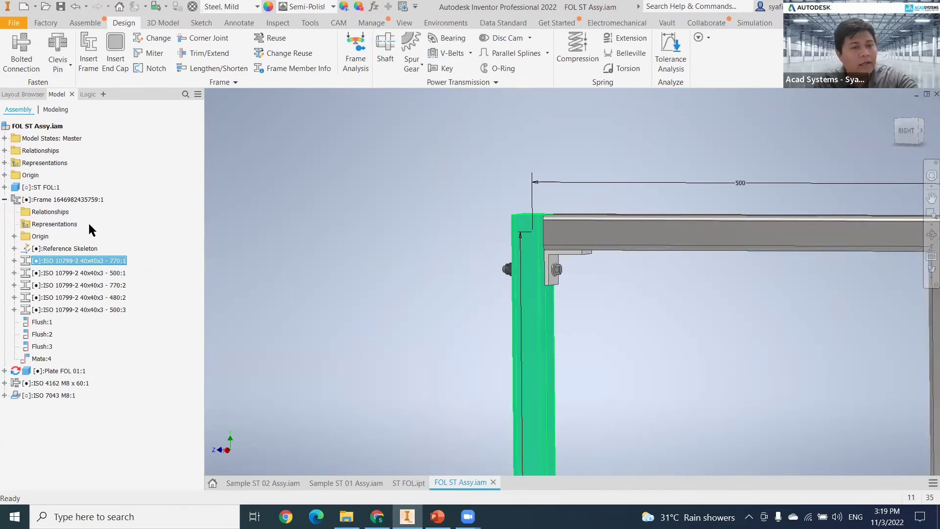
pyautogui.rightClick(84, 343)
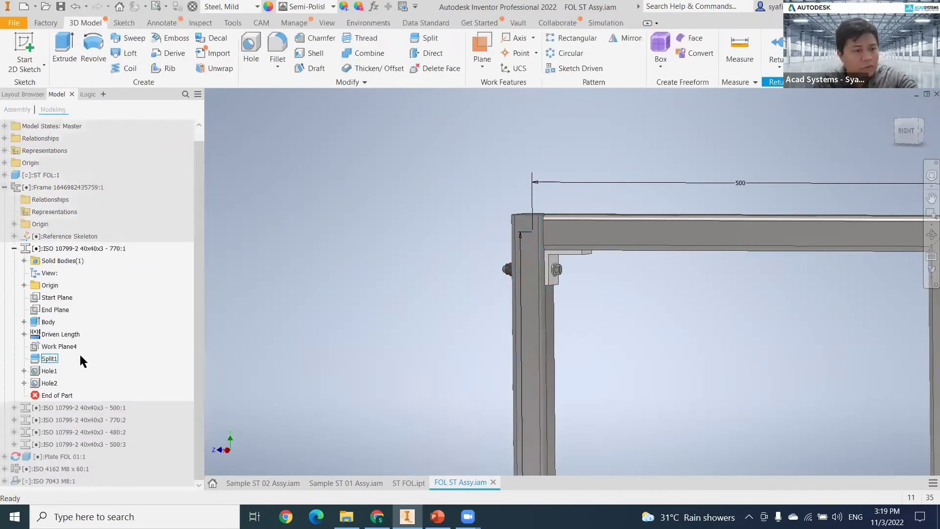
pyautogui.rightClick(78, 370)
pyautogui.press('Escape')
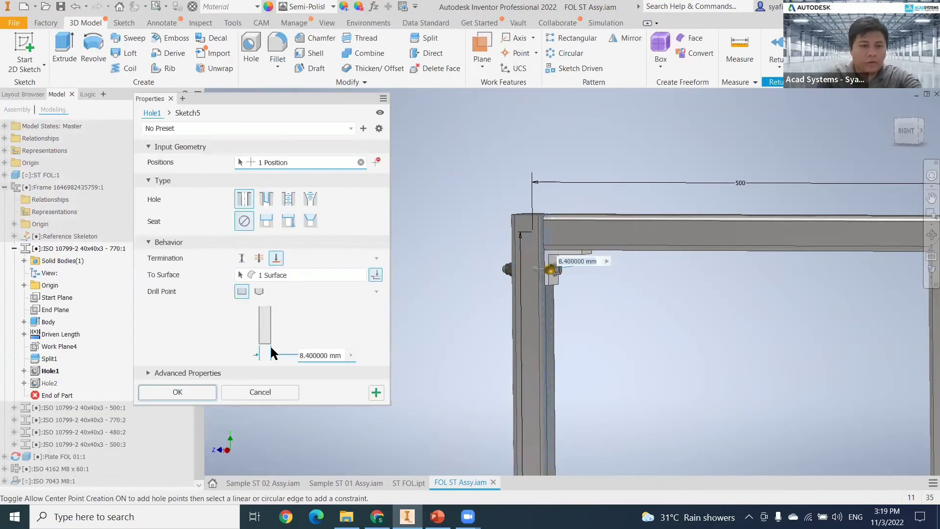
pyautogui.click(326, 358)
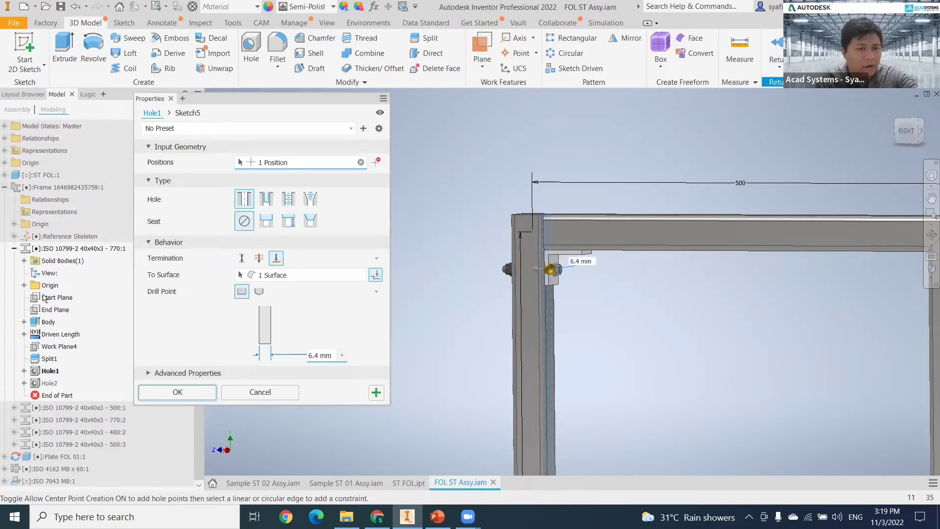
pyautogui.click(187, 386)
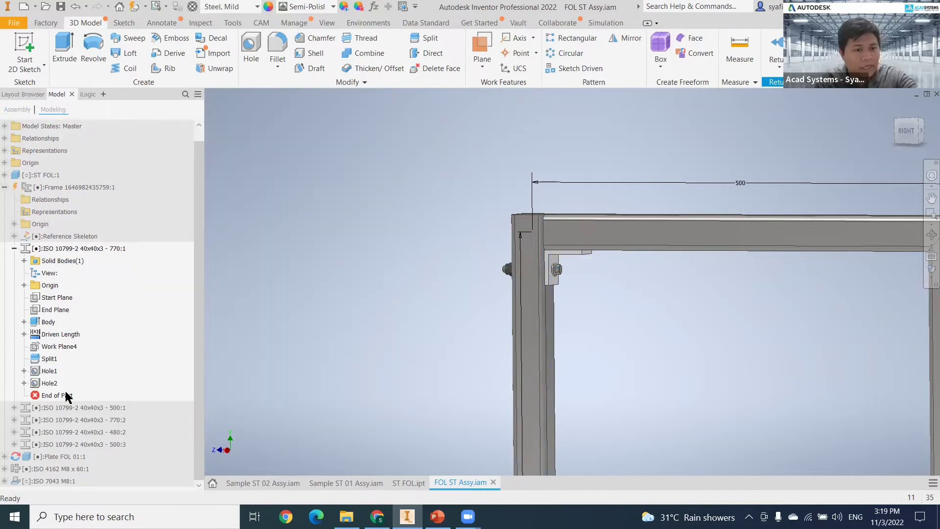
# Step: Open the hole feature in the frame leg's outer wall for editing, and return to the assembly
pyautogui.click(49, 383)
pyautogui.click(49, 383)
pyautogui.rightClick(50, 379)
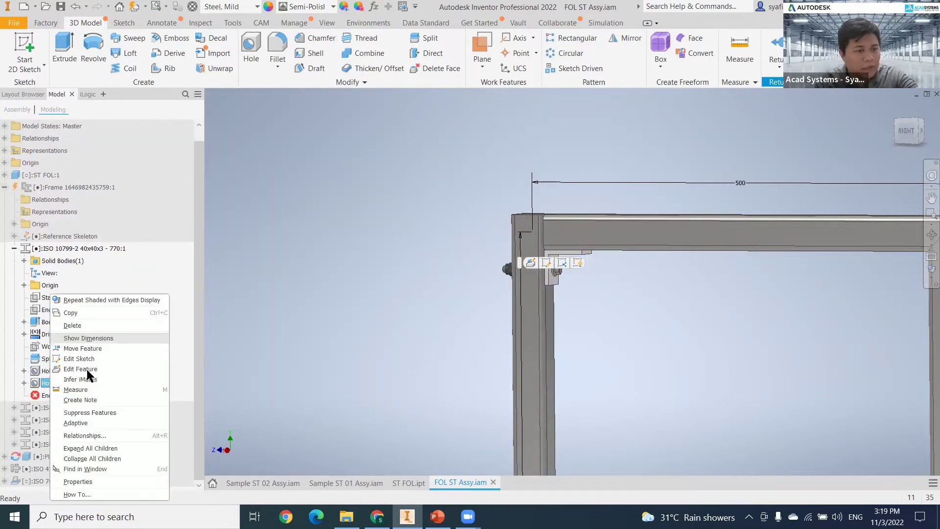
pyautogui.click(86, 369)
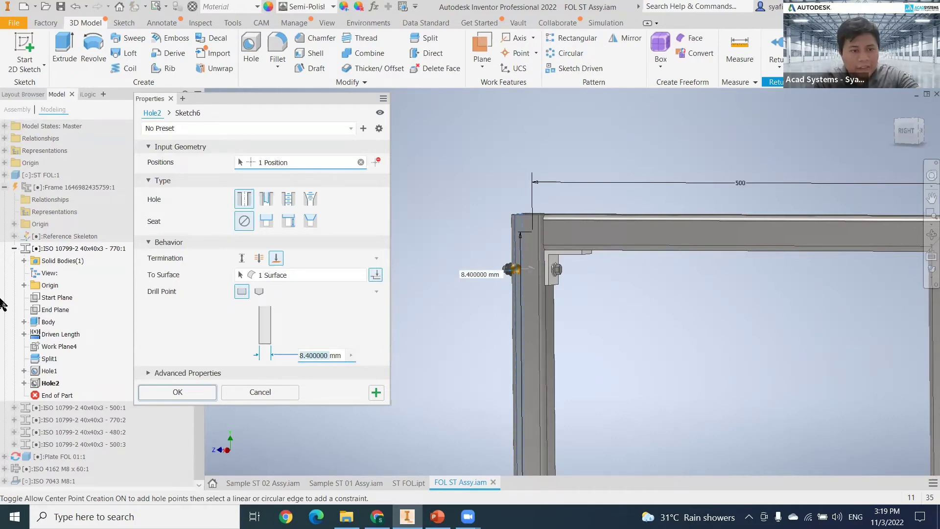
pyautogui.press('Escape')
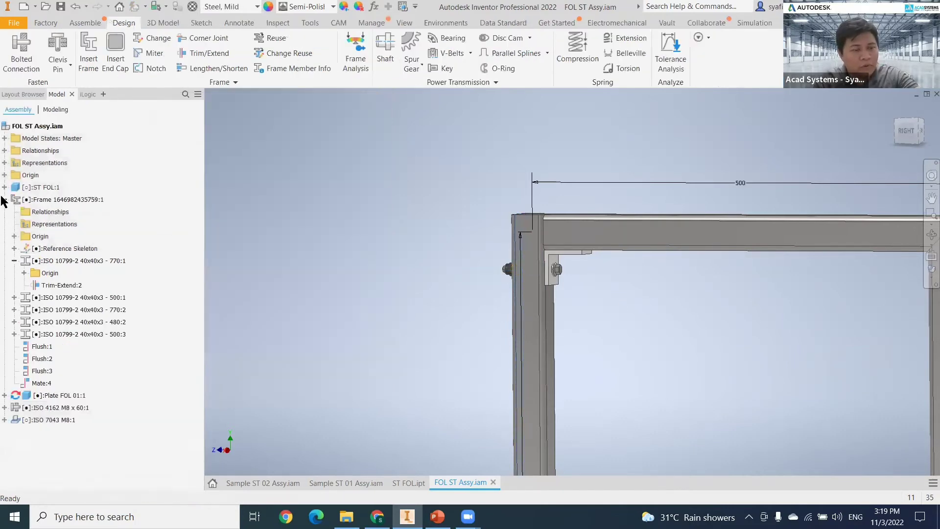
# Step: Change the size of the ISO 4162 flange bolt to thread M6 with a 60 mm nominal length
pyautogui.click(61, 226)
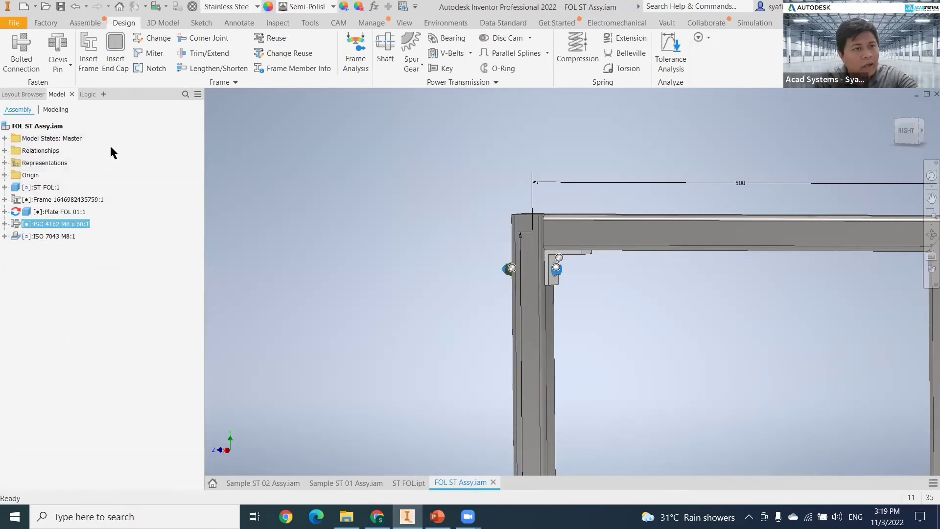
pyautogui.rightClick(107, 126)
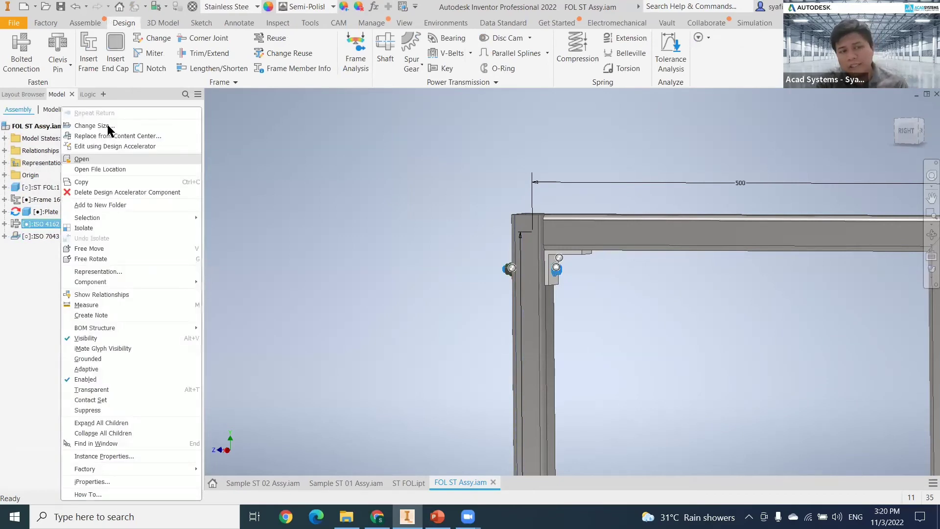
pyautogui.click(118, 146)
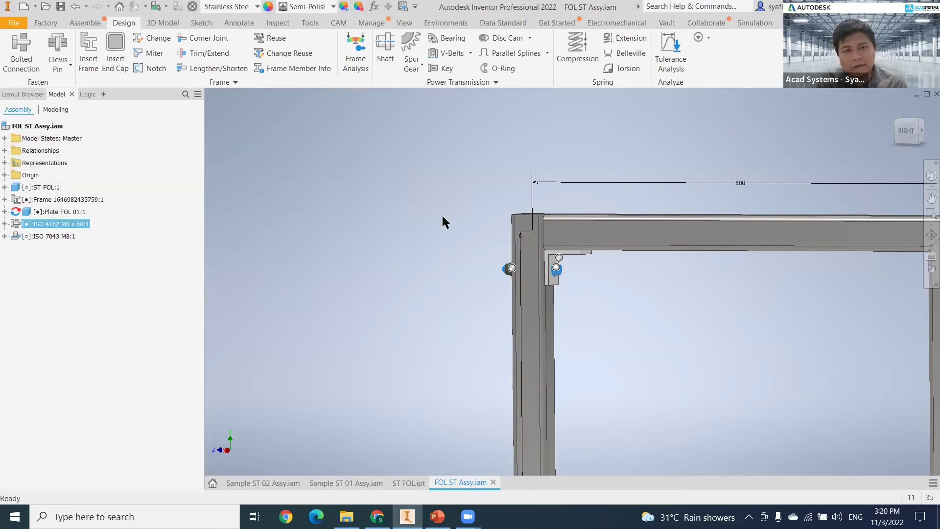
pyautogui.click(460, 199)
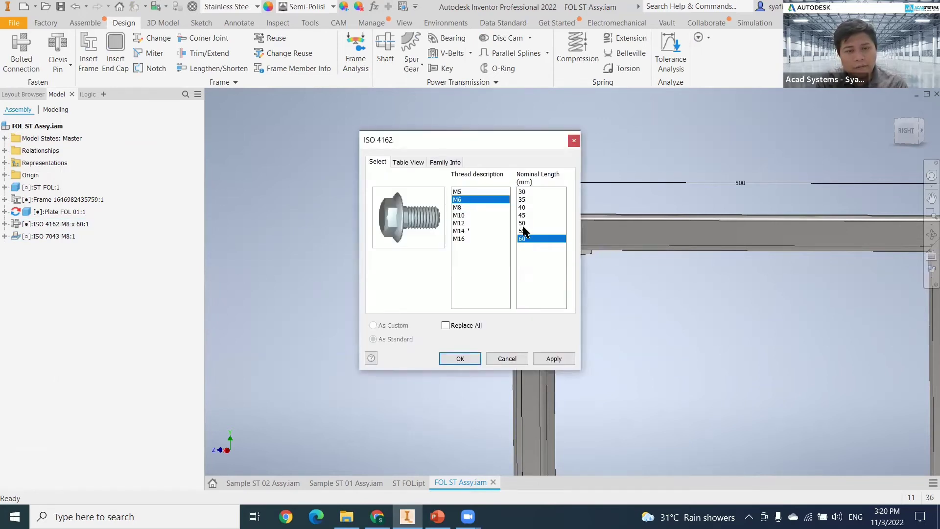
pyautogui.click(462, 359)
# Step: Examine the resized bolt from the right side in wireframe display, checking its fit through the plate, leg and nut
pyautogui.scroll(5, 740, 249)
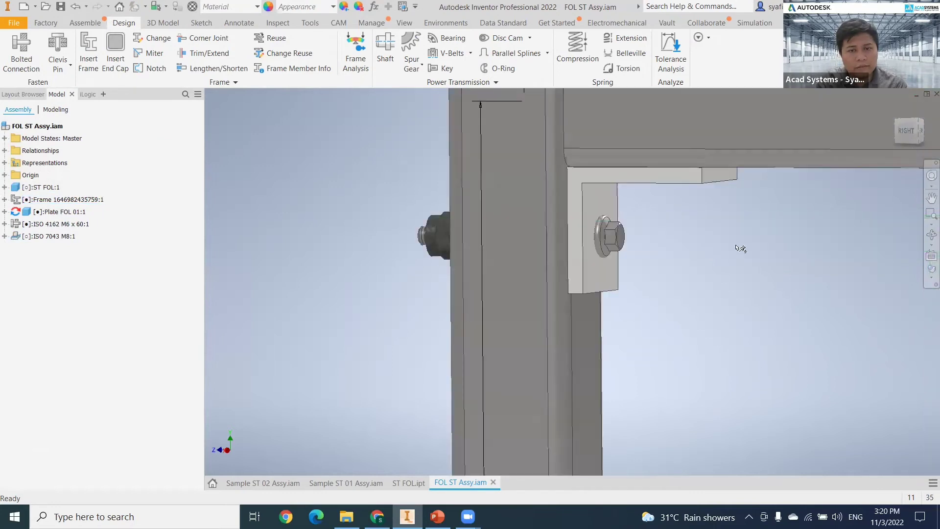
pyautogui.click(909, 131)
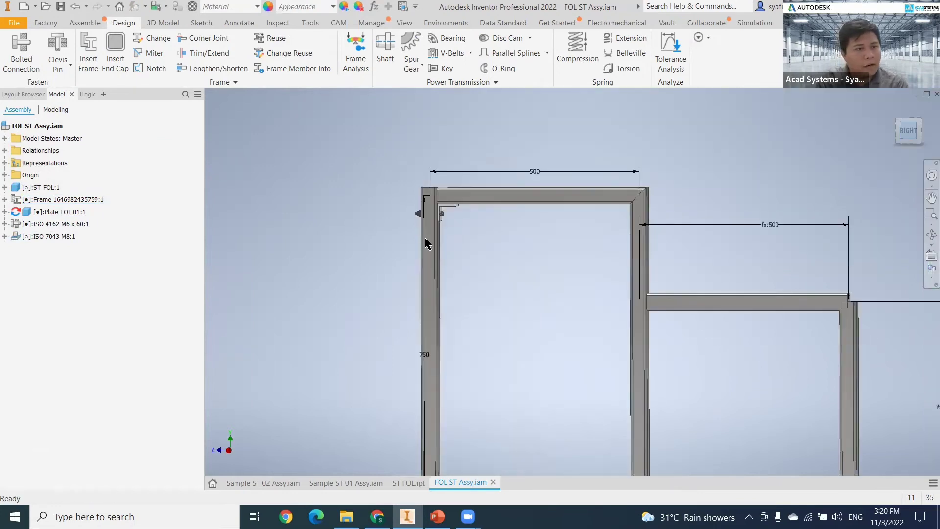
pyautogui.scroll(5, 354, 329)
pyautogui.moveTo(354, 329); pyautogui.dragTo(569, 481, button='middle')
pyautogui.scroll(5, 356, 304)
pyautogui.click(927, 278)
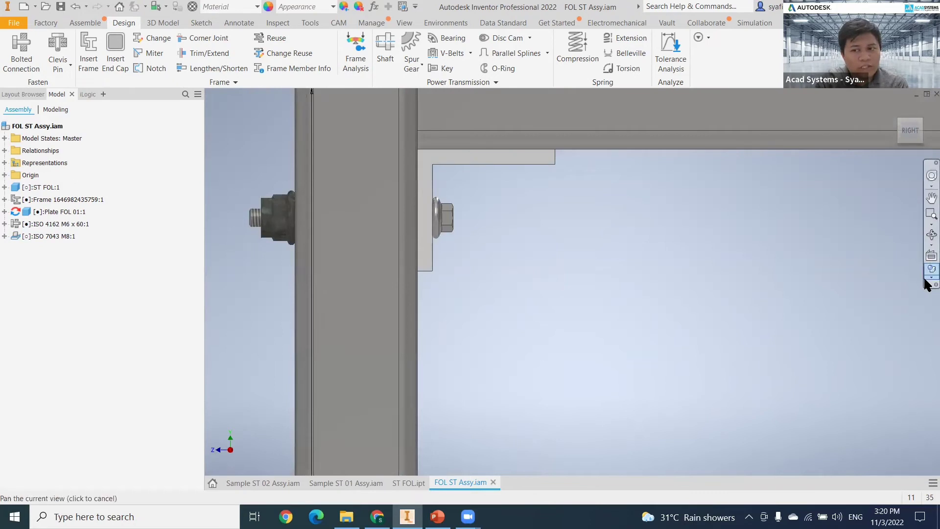
pyautogui.click(821, 336)
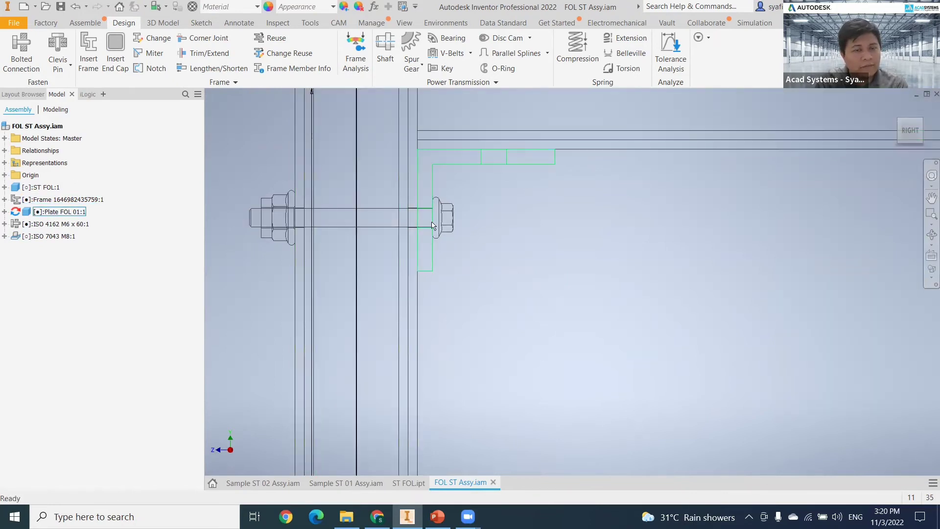
pyautogui.click(433, 226)
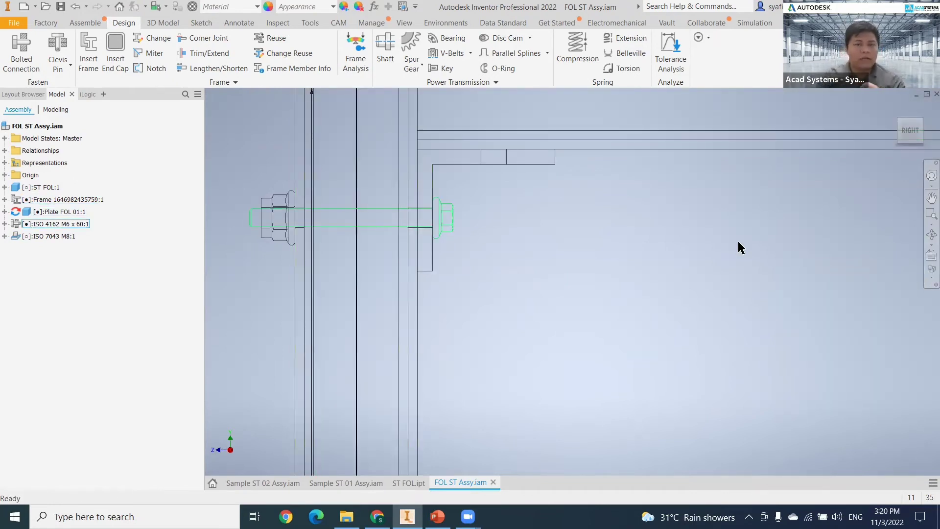
pyautogui.click(612, 223)
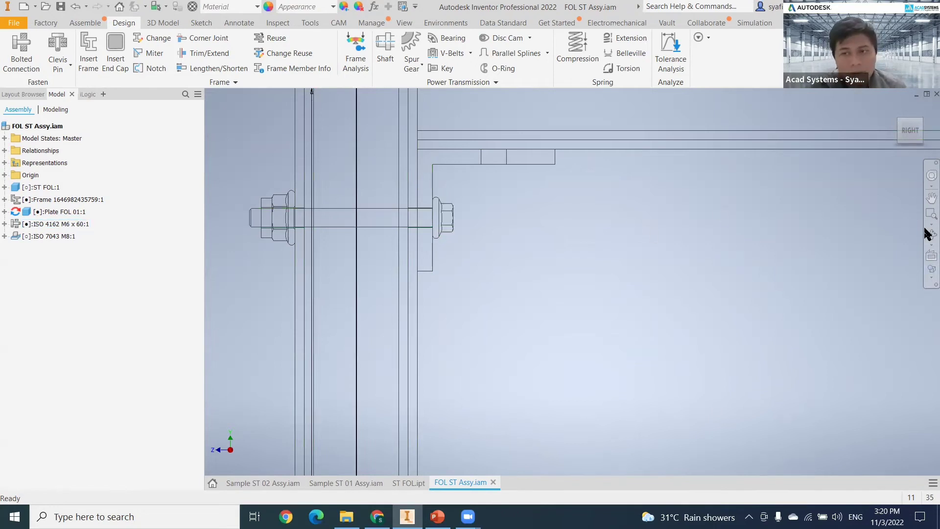
# Step: Return the assembly to shaded display and inspect the joint between the lower rail and the middle leg
pyautogui.click(930, 269)
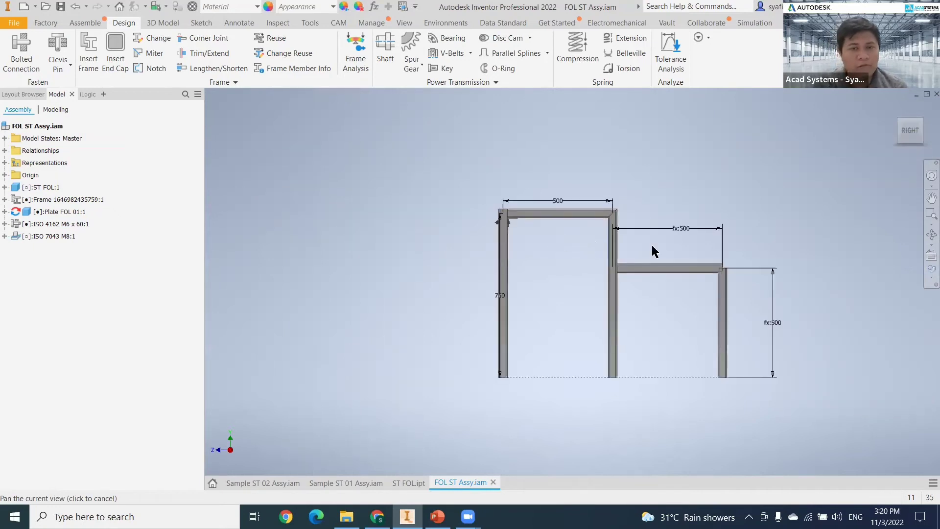
pyautogui.scroll(3, 651, 245)
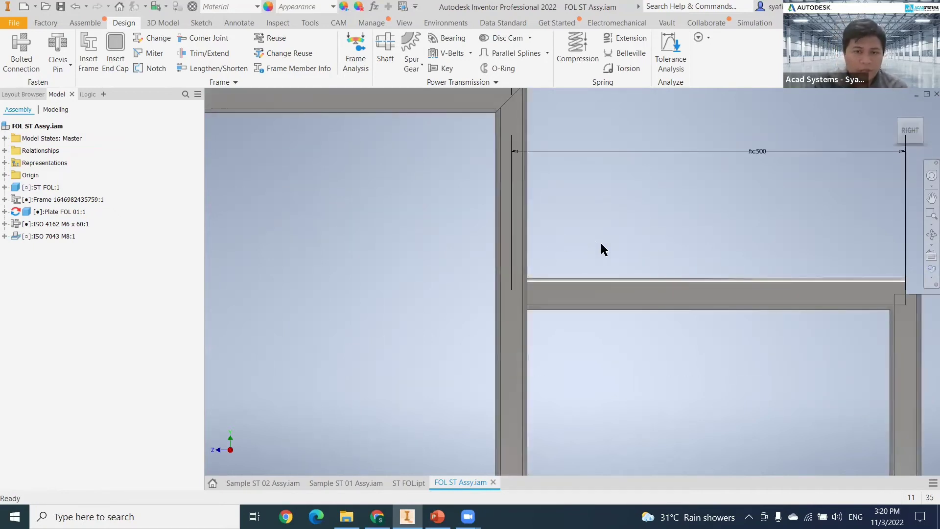
pyautogui.click(533, 282)
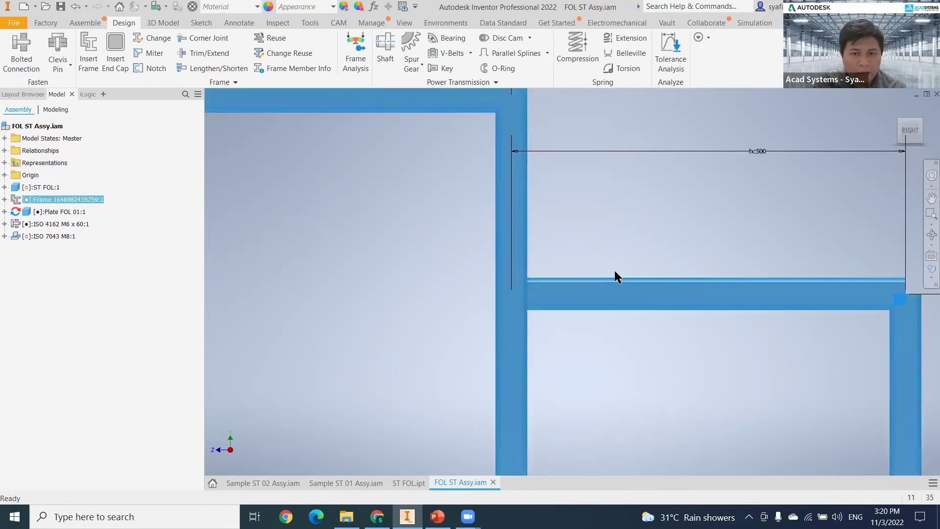
pyautogui.click(612, 252)
pyautogui.moveTo(612, 252); pyautogui.dragTo(640, 240, button='middle')
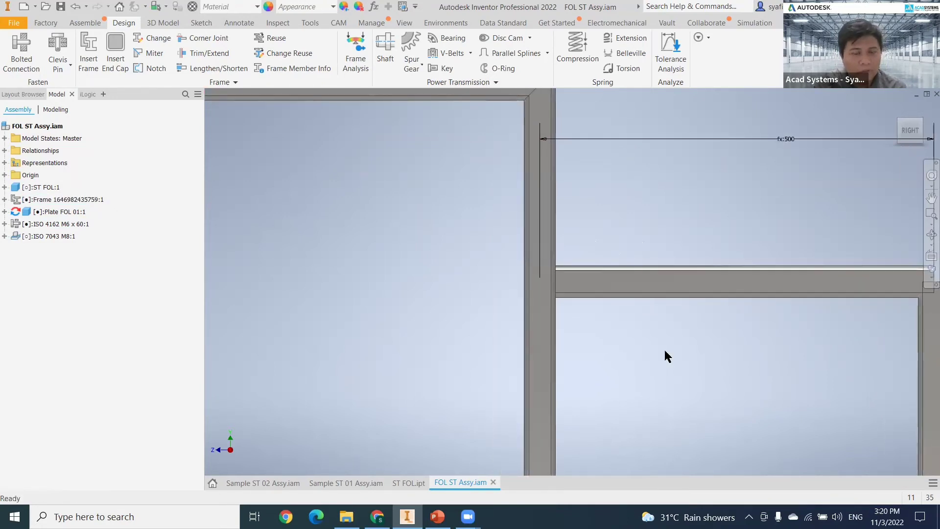
# Step: Create an in-place part named Plate FOL 02 from the Metric Standard (mm).ipt template, placed on the middle leg's face beside the lower rail
pyautogui.click(85, 23)
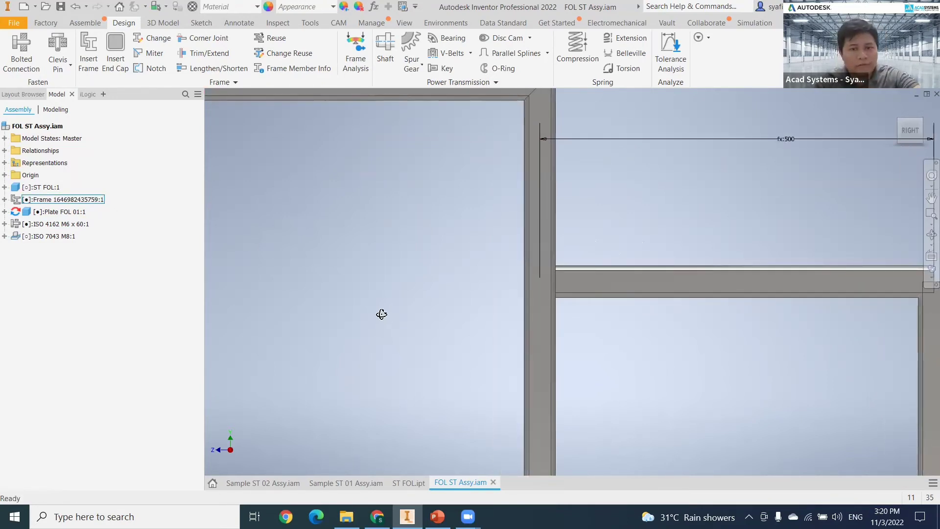
pyautogui.keyDown('shift'); pyautogui.moveTo(327, 204); pyautogui.dragTo(269, 179, button='middle'); pyautogui.keyUp('shift')
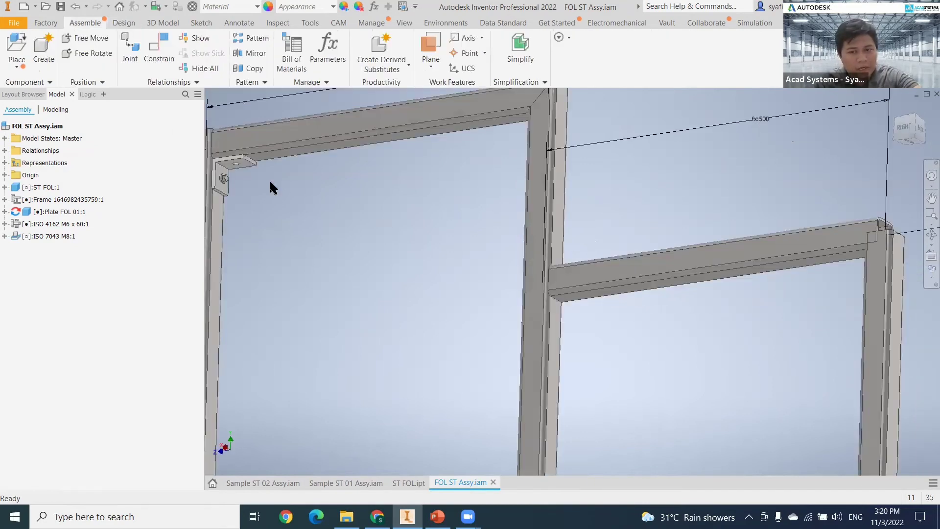
pyautogui.press('n')
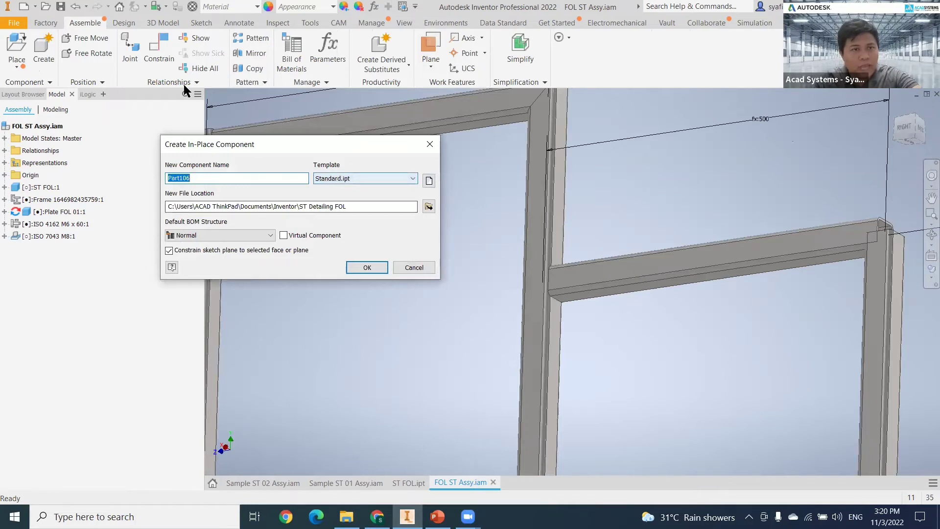
pyautogui.click(429, 181)
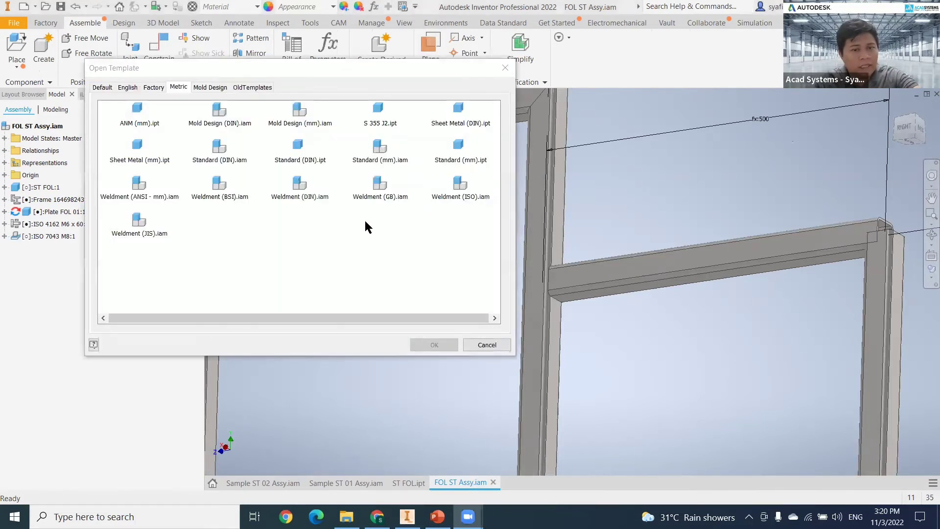
pyautogui.press('Escape')
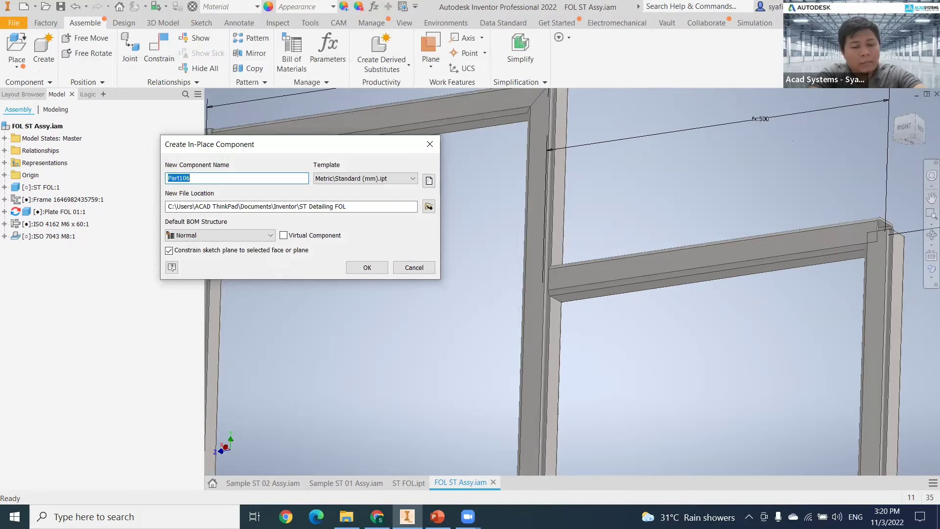
pyautogui.write('P')
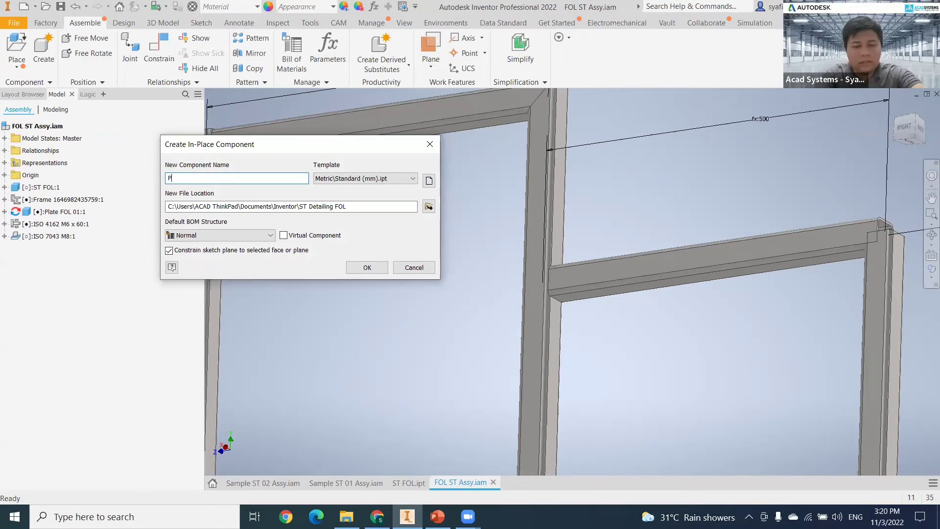
pyautogui.write('late FOL 02')
pyautogui.press('Return')
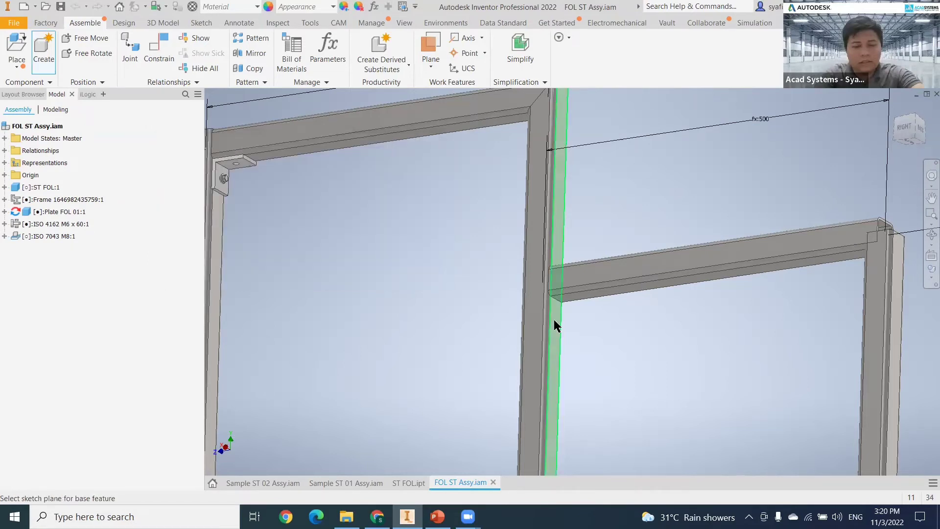
pyautogui.click(554, 319)
# Step: Start a sketch on the middle leg's face just below the lower rail and switch to wireframe display
pyautogui.moveTo(584, 309); pyautogui.dragTo(553, 328, button='middle')
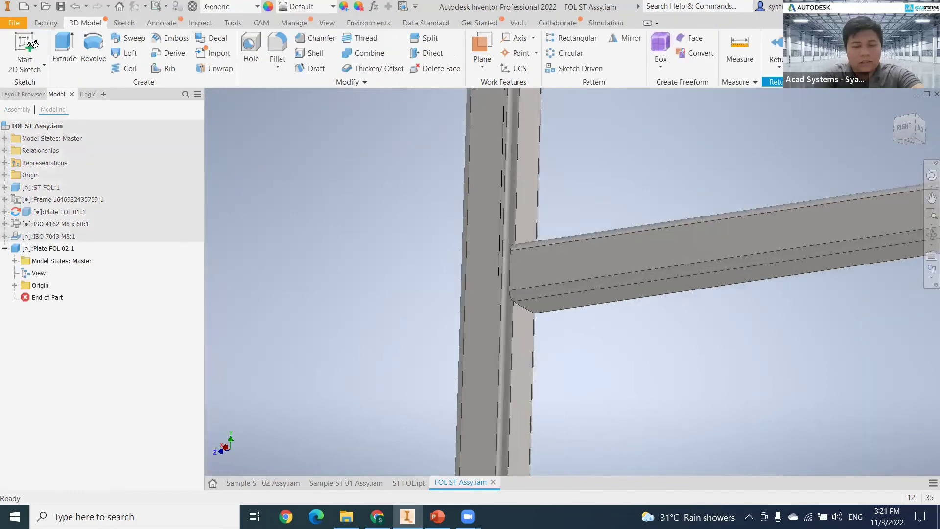
pyautogui.press('F6')
pyautogui.press('s')
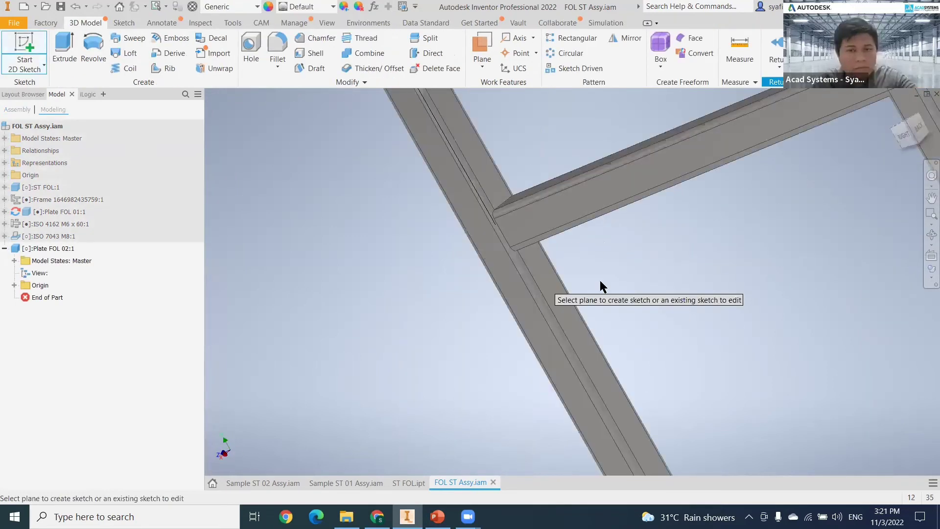
pyautogui.click(581, 371)
pyautogui.moveTo(582, 371)
pyautogui.mouseDown(button='middle')
pyautogui.moveTo(609, 361)
pyautogui.moveTo(561, 98)
pyautogui.mouseUp(button='middle')
pyautogui.rightClick(583, 186)
pyautogui.click(581, 373)
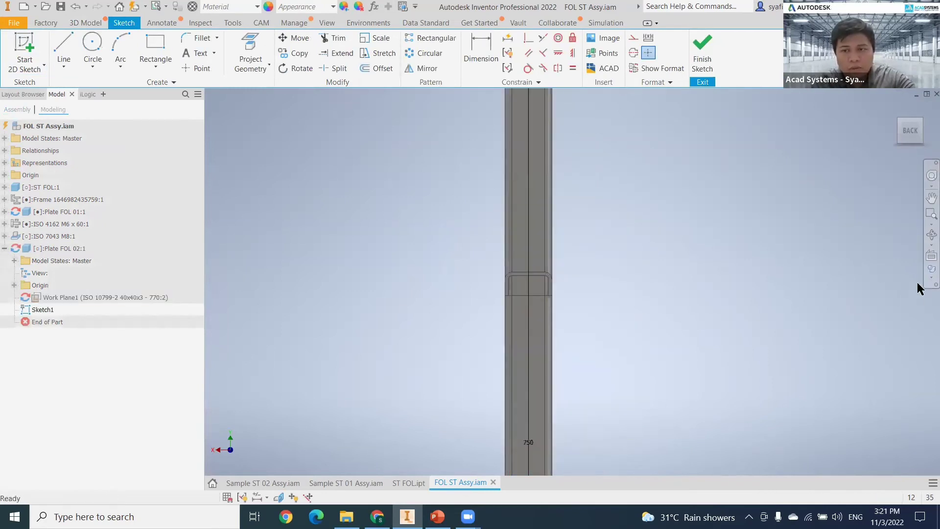
pyautogui.click(931, 277)
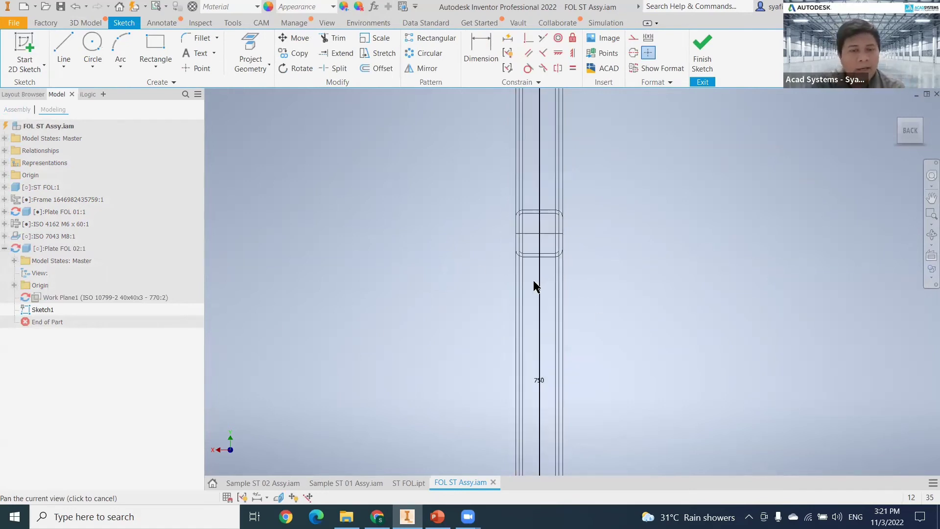
pyautogui.moveTo(514, 218); pyautogui.dragTo(495, 241, button='middle')
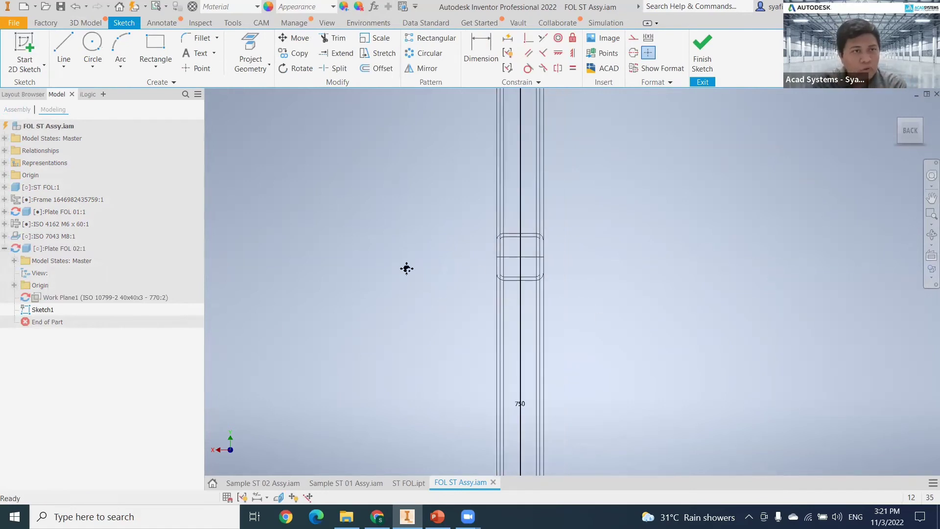
# Step: Project the leg's two inner wall edges and the lower rail's bottom edge into the sketch
pyautogui.scroll(5, 406, 269)
pyautogui.click(248, 47)
pyautogui.moveTo(397, 296); pyautogui.dragTo(356, 230, button='middle')
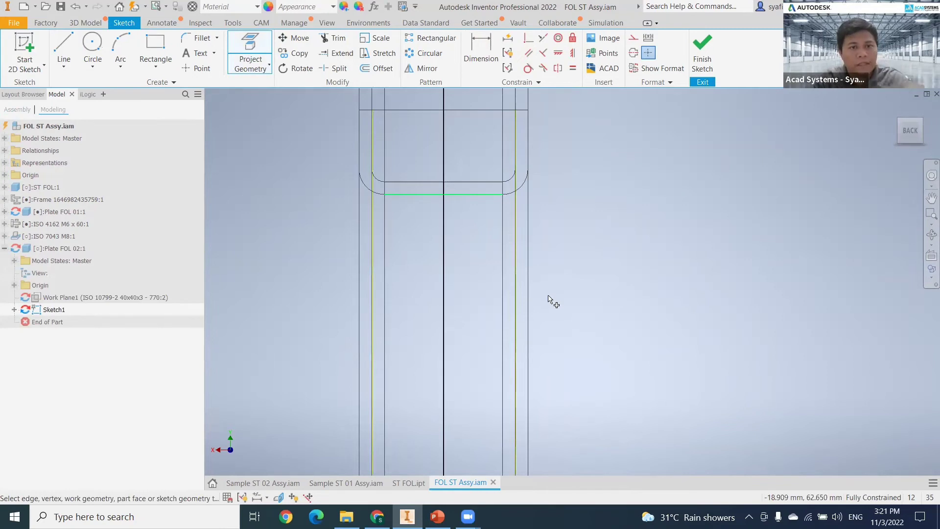
pyautogui.moveTo(548, 292); pyautogui.dragTo(562, 306, button='middle')
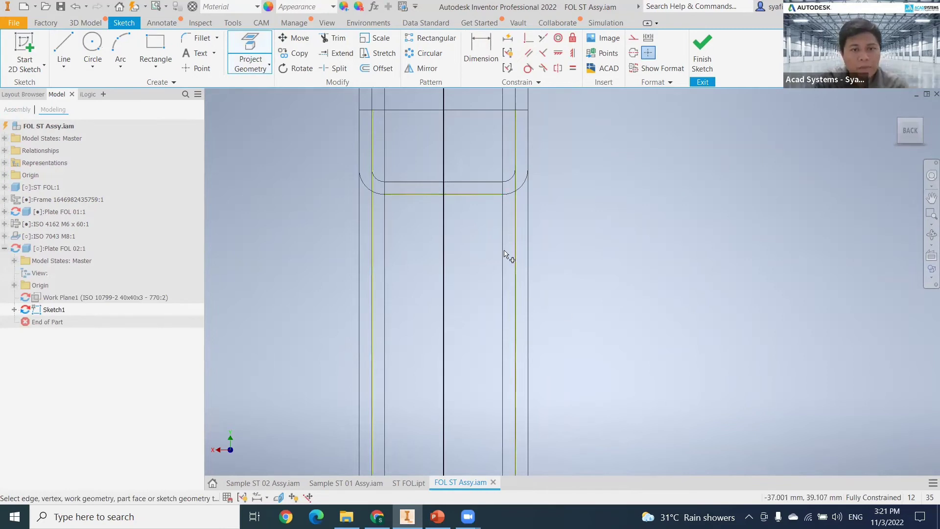
# Step: Draw a rectangle between the projected leg edges, 34 mm wide and 40 mm high, starting at the rail's bottom edge
pyautogui.click(160, 46)
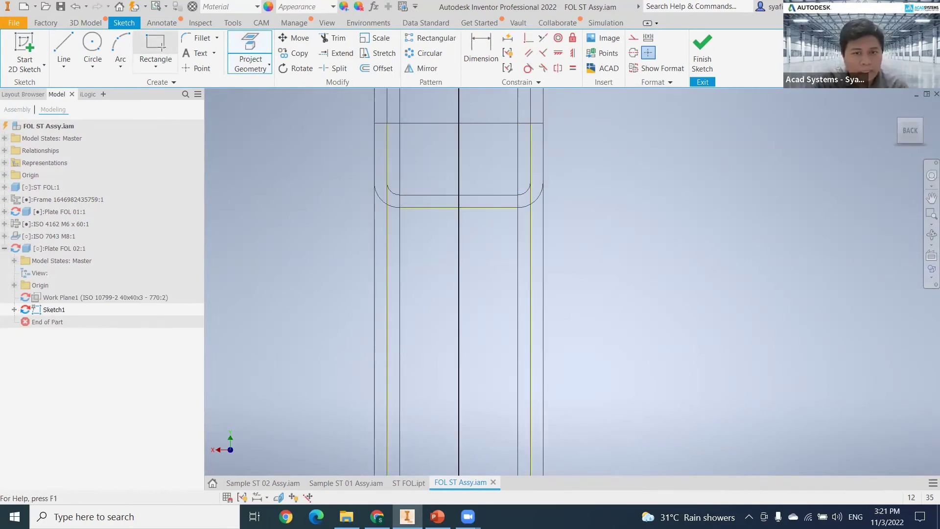
pyautogui.click(530, 207)
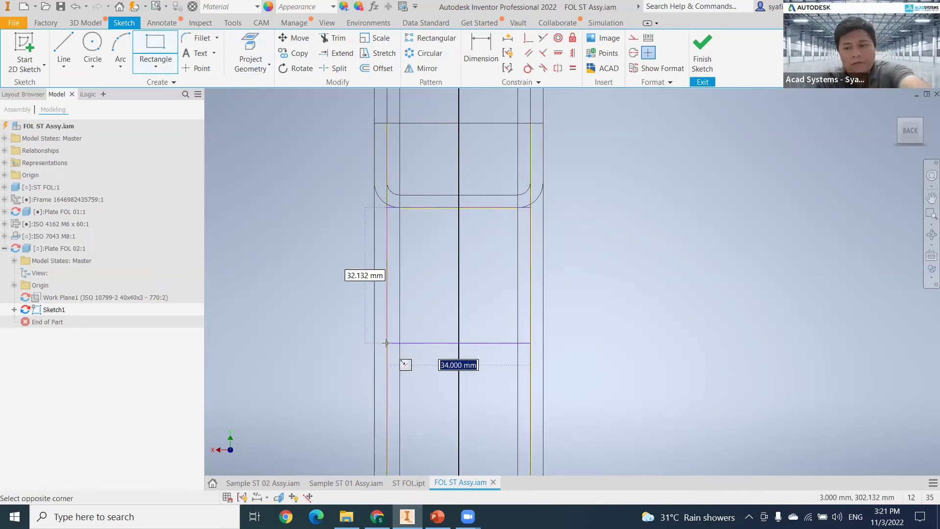
pyautogui.press('Tab')
pyautogui.write('40')
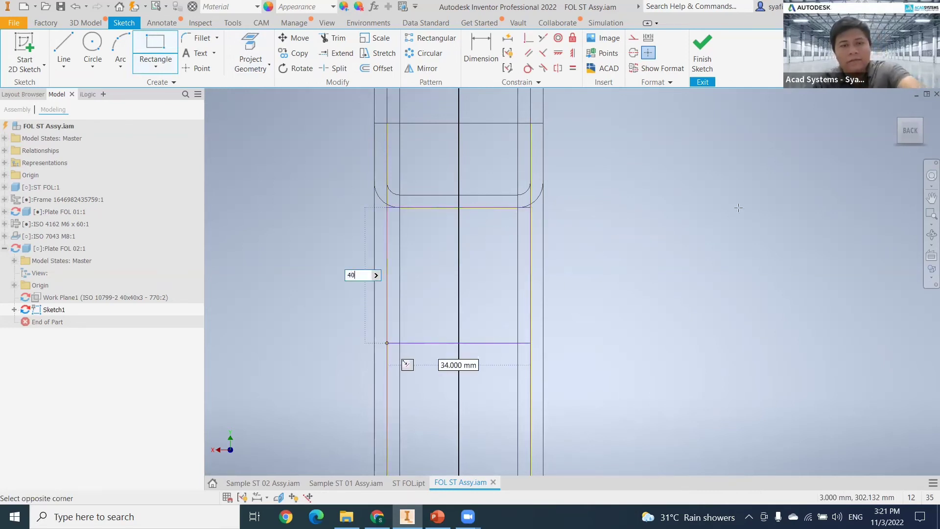
pyautogui.press('Return')
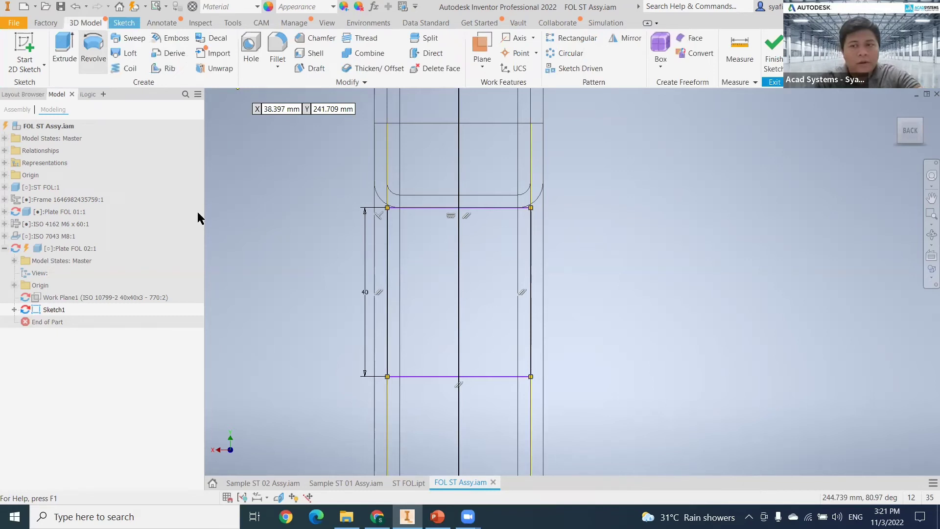
# Step: Extrude the rectangle into a plate and add a 6.4 mm hole at its centre in shaded display
pyautogui.press('e')
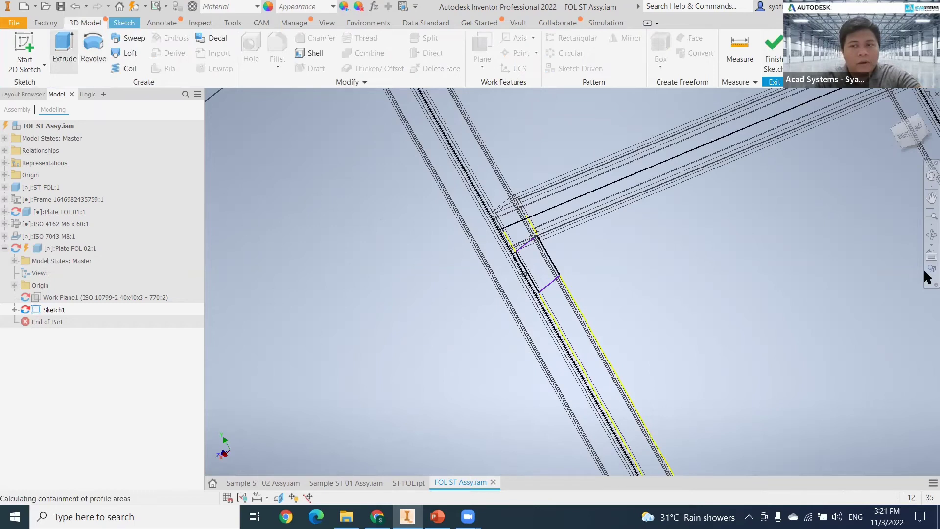
pyautogui.press('Return')
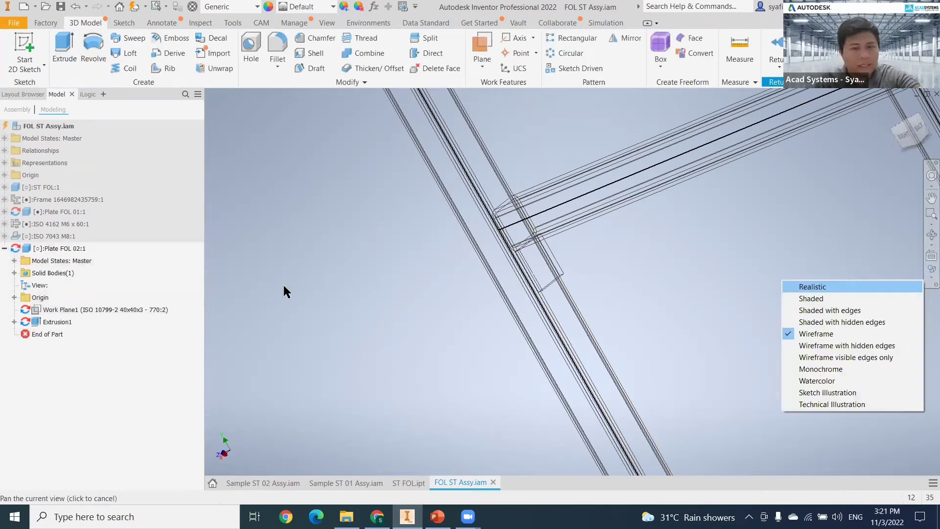
pyautogui.press('Return')
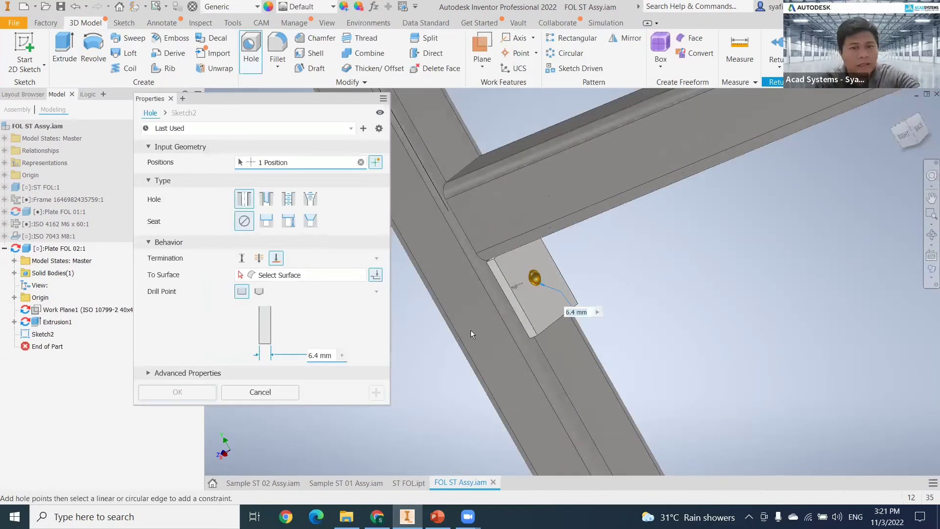
pyautogui.press('Return')
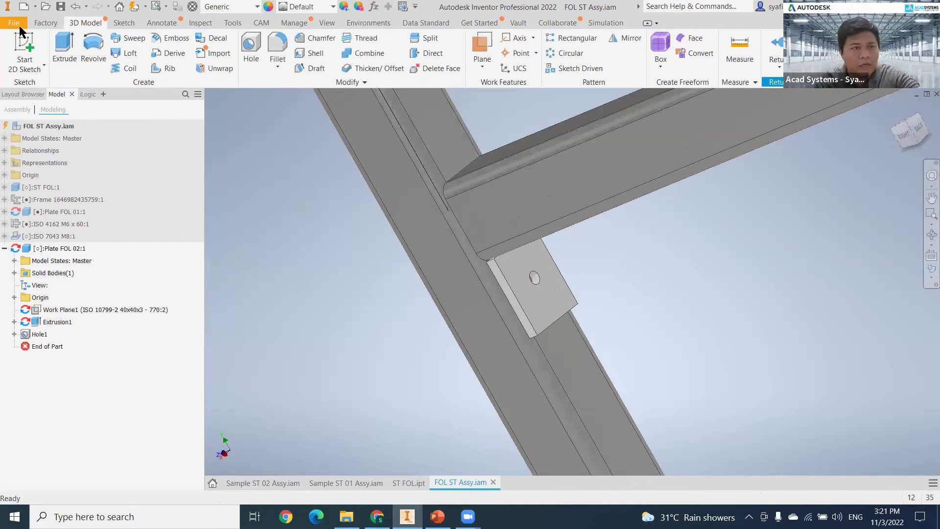
# Step: Sketch a rectangle about 27.5 mm by 28 mm on the lower rail's underside, starting from the plate's edge
pyautogui.scroll(2, 456, 292)
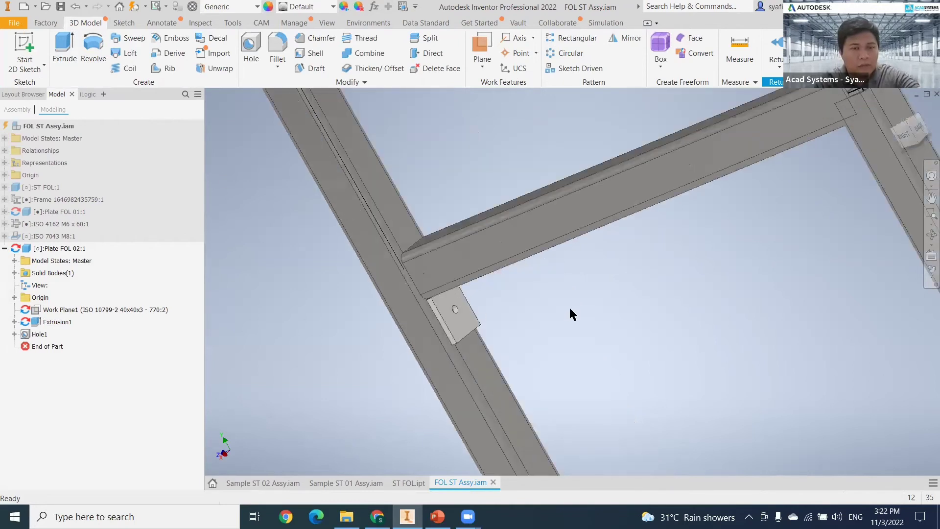
pyautogui.keyDown('shift'); pyautogui.moveTo(603, 286); pyautogui.dragTo(508, 348, button='middle'); pyautogui.keyUp('shift')
pyautogui.press('s')
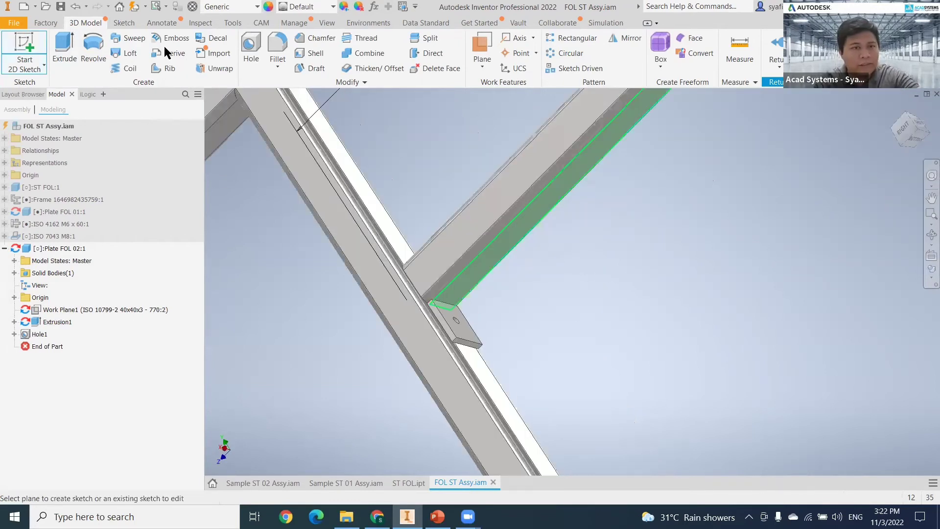
pyautogui.click(404, 327)
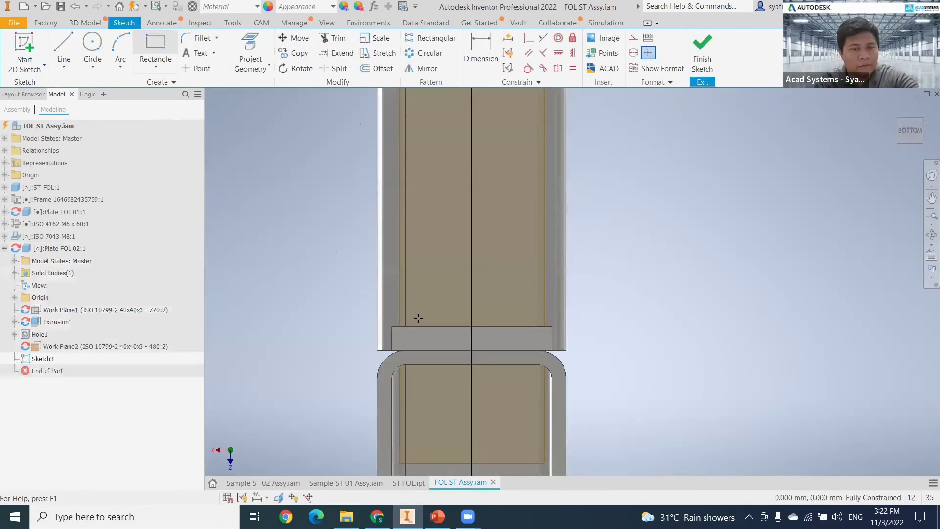
pyautogui.press('r')
pyautogui.press('e')
pyautogui.press('c')
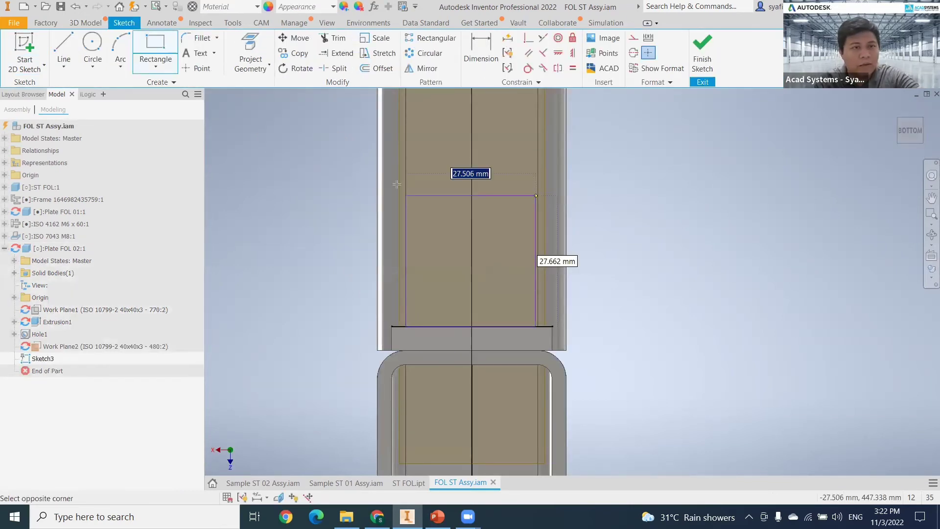
pyautogui.press('Return')
# Step: Extrude the rectangle into the bracket's second flange and add a 6.4 mm hole through it
pyautogui.click(81, 24)
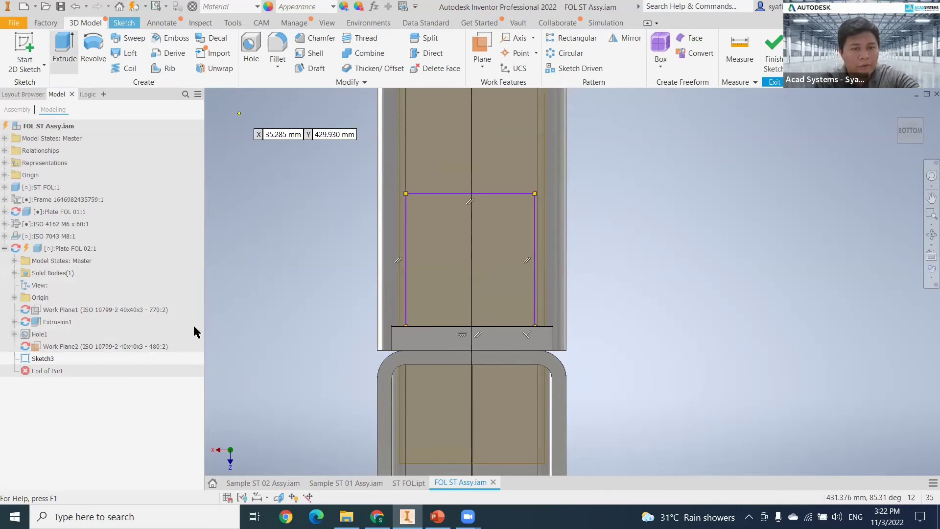
pyautogui.press('F6')
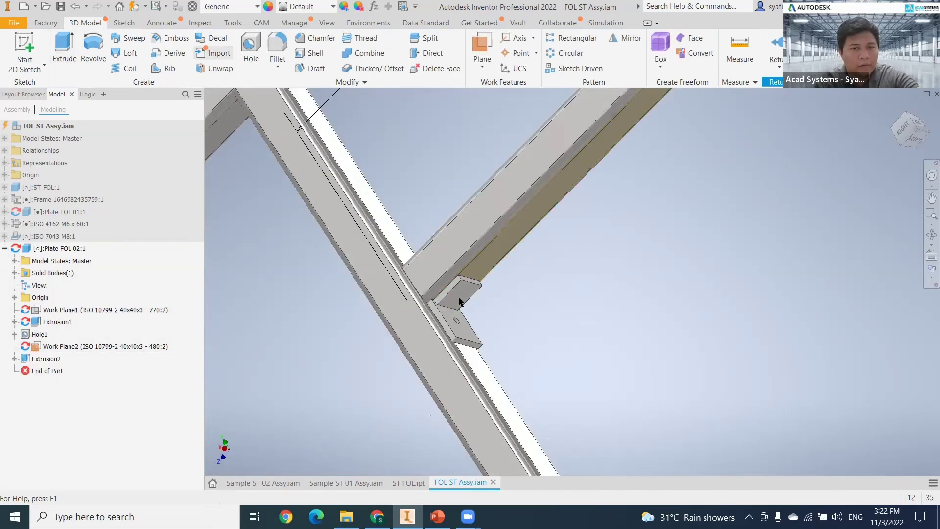
pyautogui.press('h')
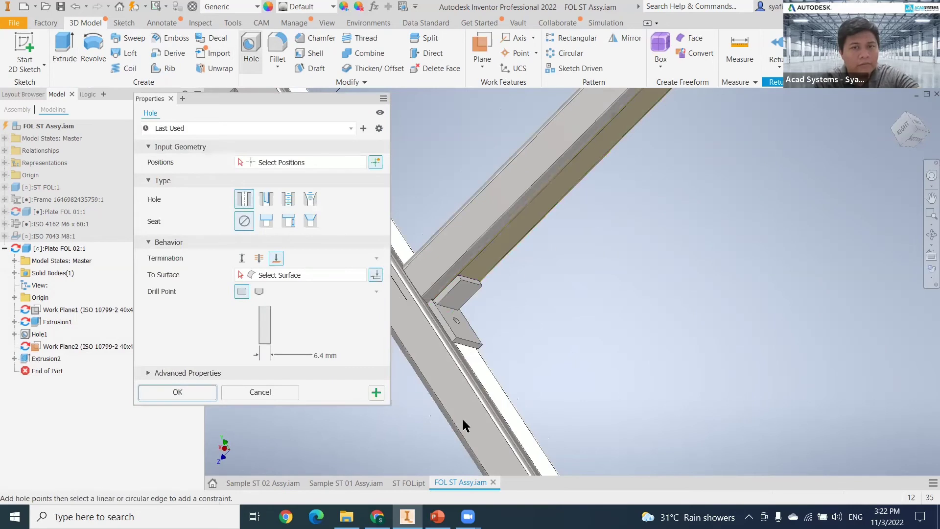
pyautogui.scroll(8, 415, 342)
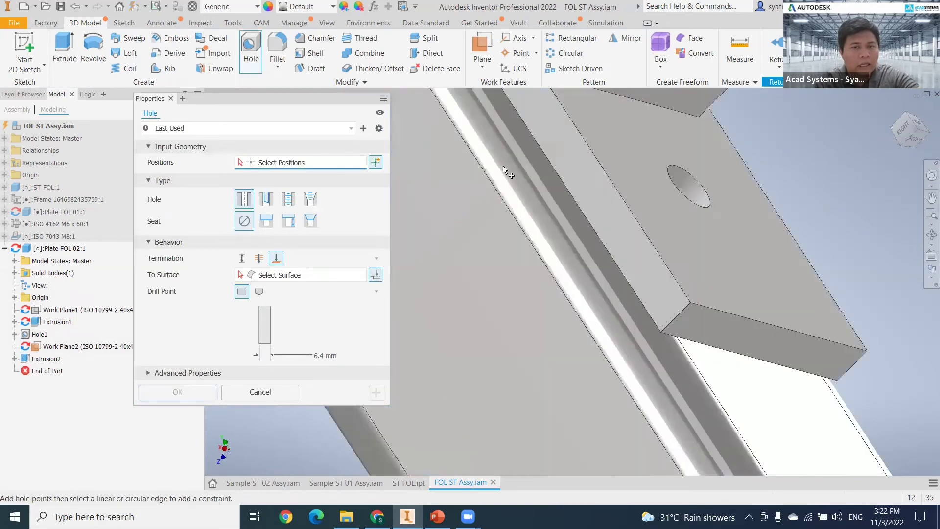
pyautogui.moveTo(479, 262); pyautogui.dragTo(387, 438, button='middle')
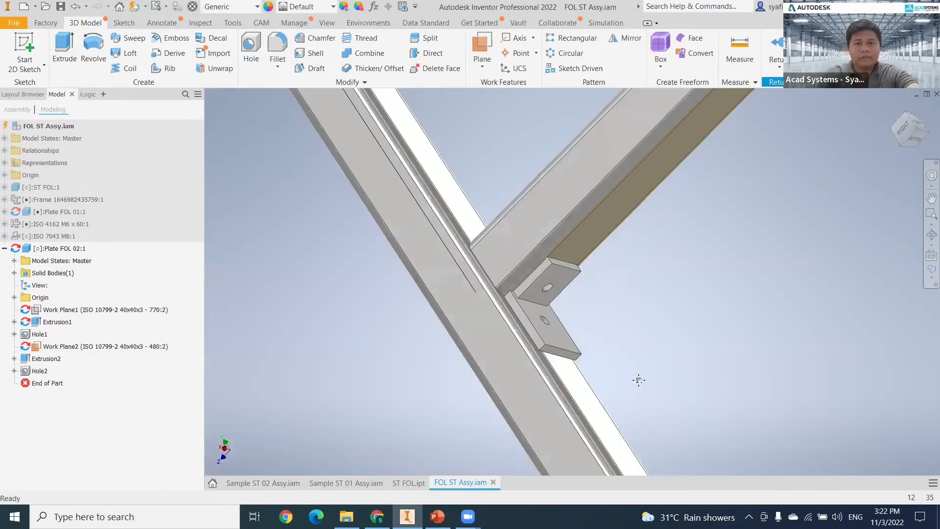
# Step: Return to the assembly and mirror Plate FOL 02 across the YZ plane of the lower rail, ISO 10799-2 40x40x3 - 480:2, as a new file
pyautogui.keyDown('shift'); pyautogui.moveTo(635, 380); pyautogui.dragTo(420, 430, button='middle'); pyautogui.keyUp('shift')
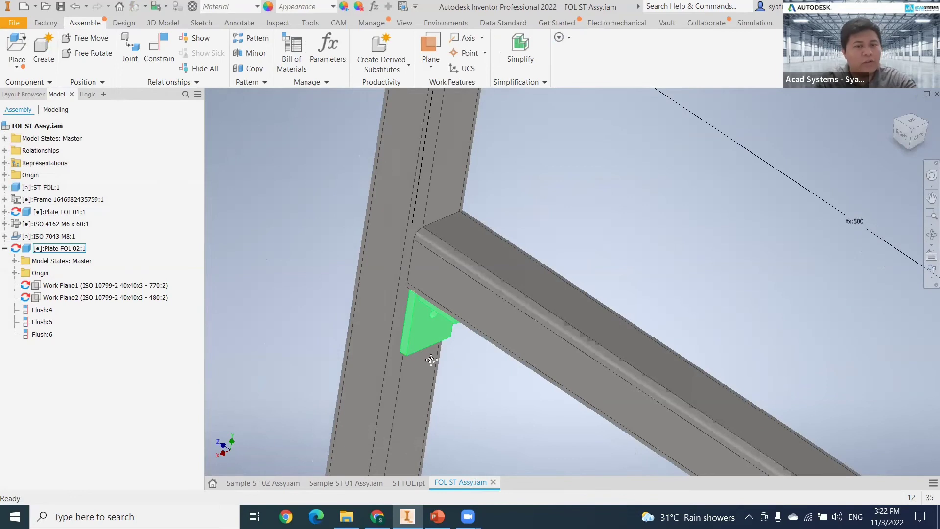
pyautogui.click(409, 365)
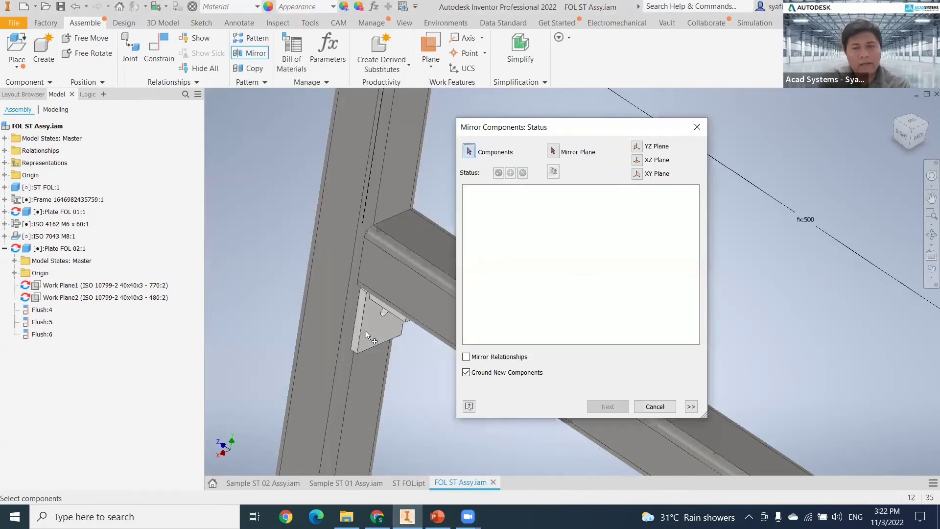
pyautogui.click(366, 335)
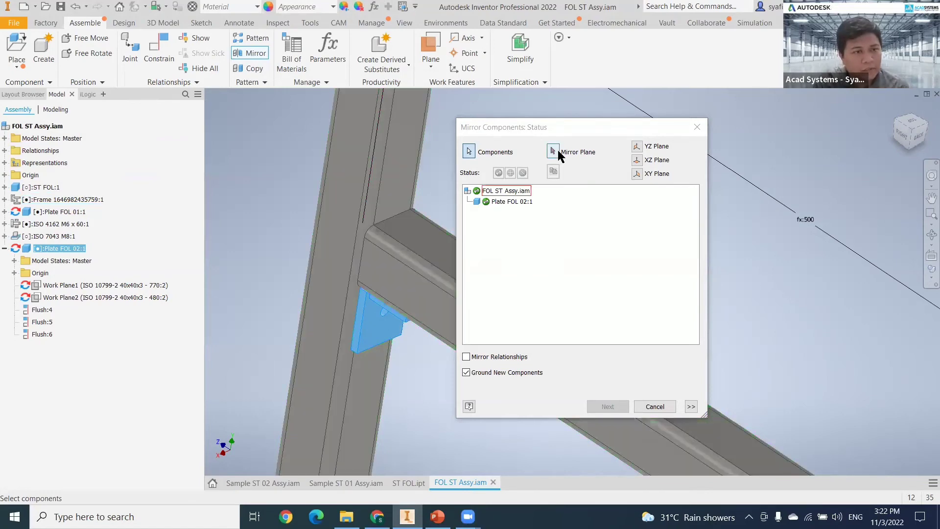
pyautogui.click(554, 151)
pyautogui.click(4, 199)
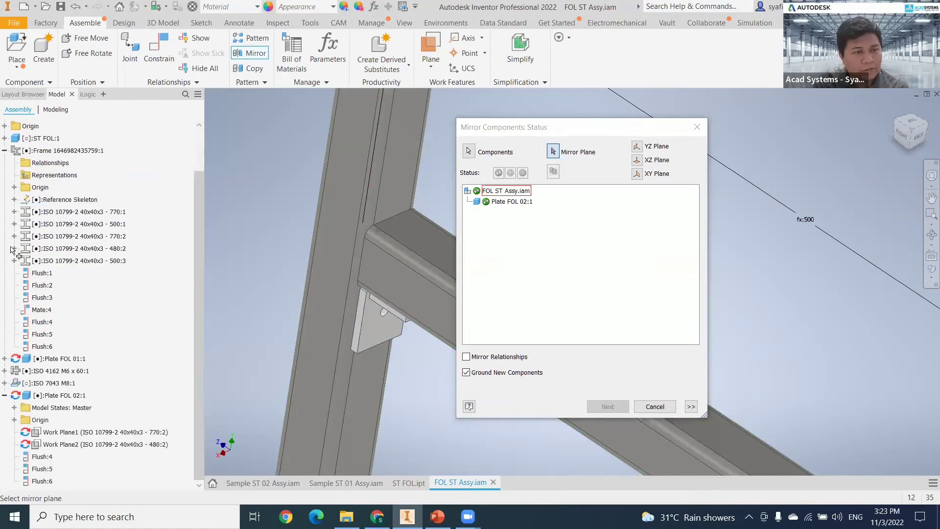
pyautogui.click(14, 248)
pyautogui.click(24, 260)
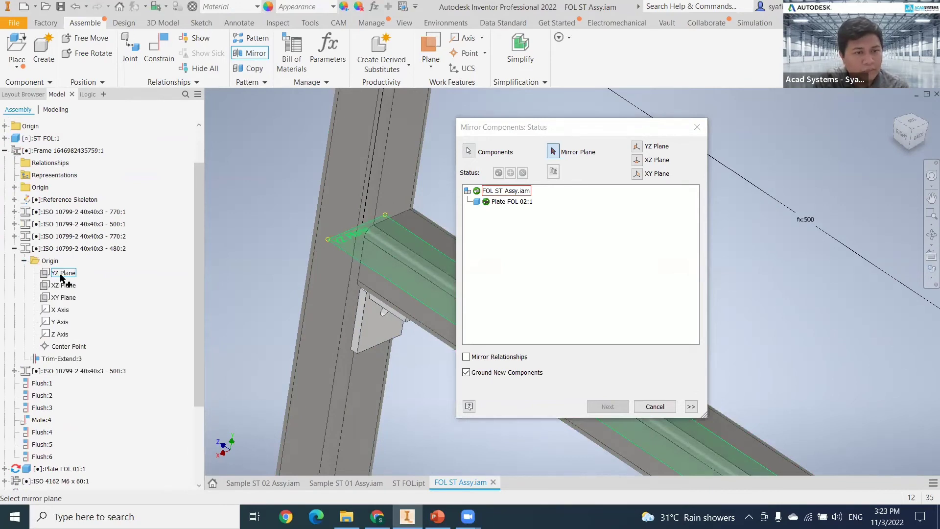
pyautogui.click(61, 275)
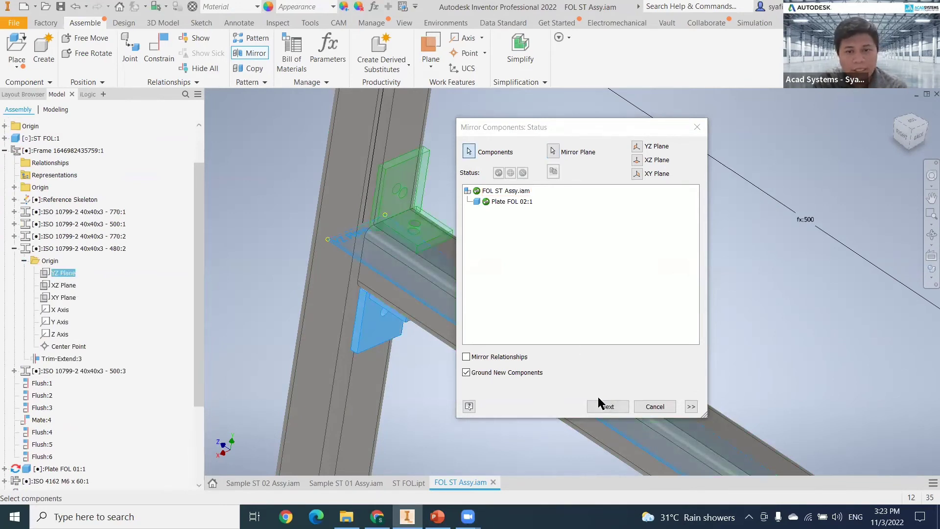
pyautogui.press('Return')
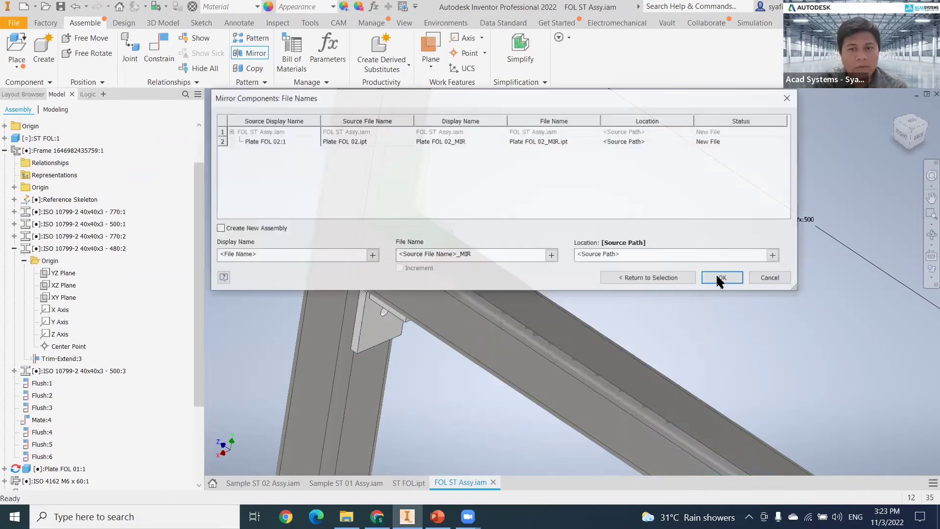
pyautogui.click(718, 275)
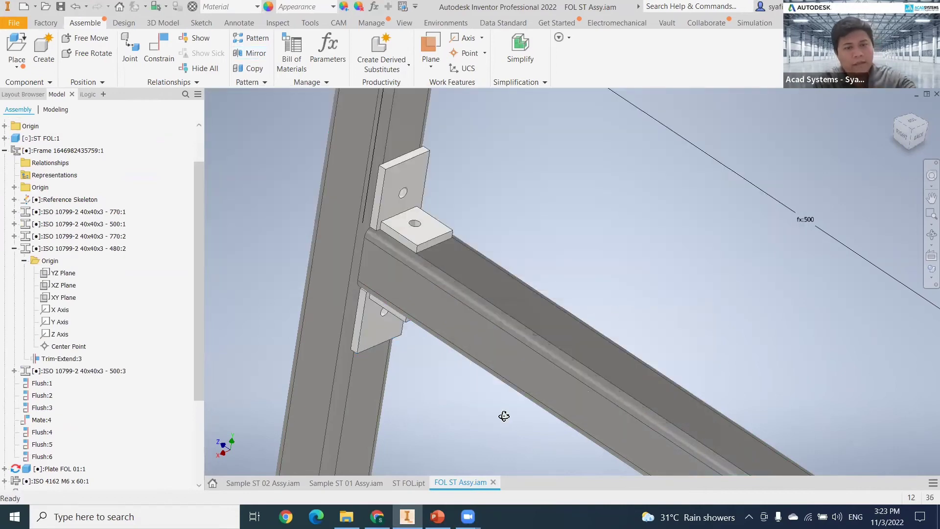
# Step: Define a concentric 6 mm bolted connection through the lower bracket's flange hole, ending on the mirrored bracket's upper flange face
pyautogui.moveTo(504, 416); pyautogui.dragTo(504, 372)
pyautogui.moveTo(485, 199); pyautogui.dragTo(441, 424)
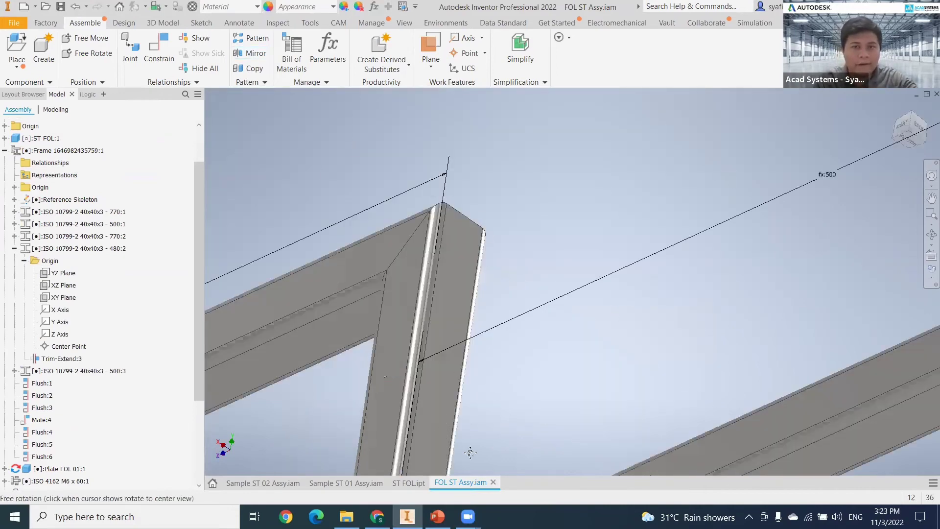
pyautogui.moveTo(470, 452); pyautogui.dragTo(470, 393)
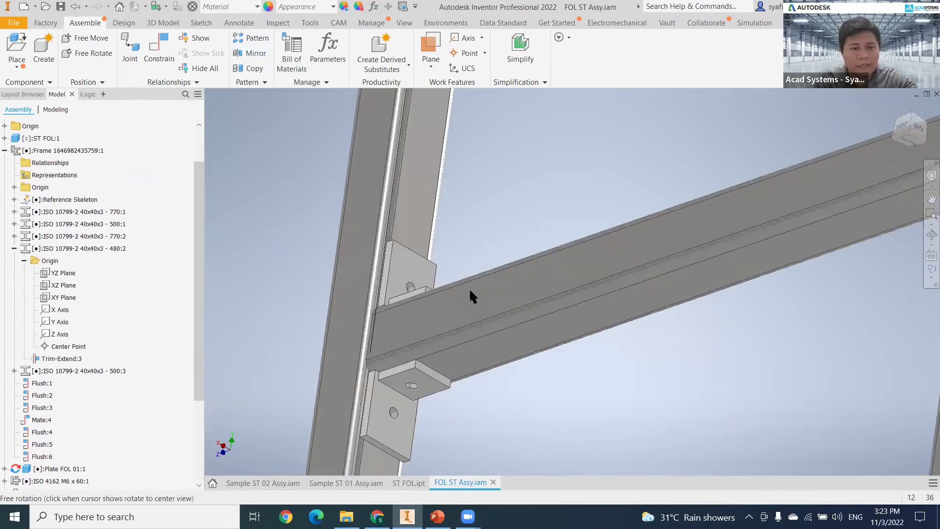
pyautogui.moveTo(471, 294); pyautogui.dragTo(525, 205)
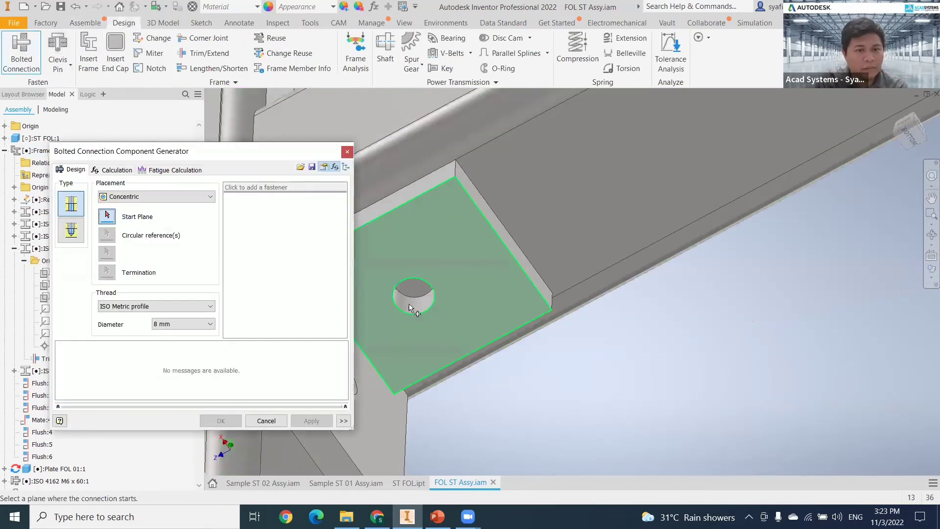
pyautogui.click(573, 392)
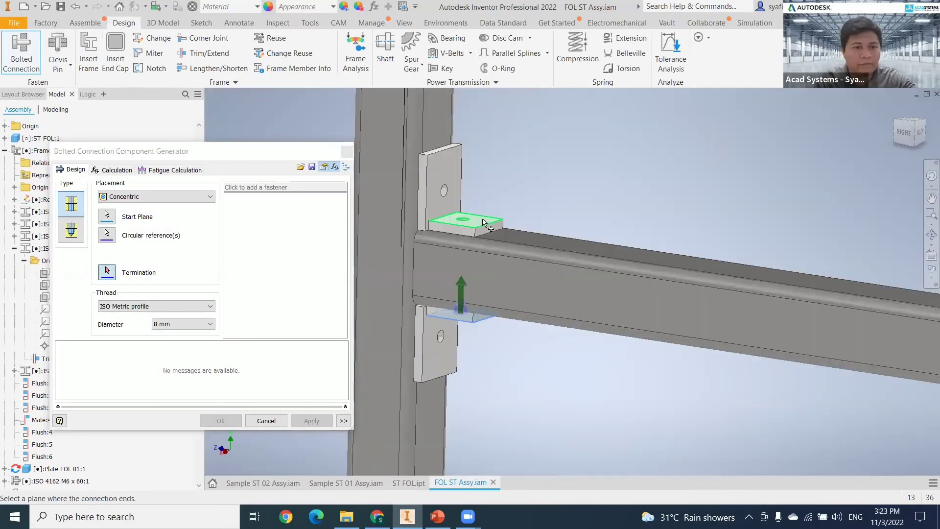
pyautogui.click(484, 223)
pyautogui.click(176, 324)
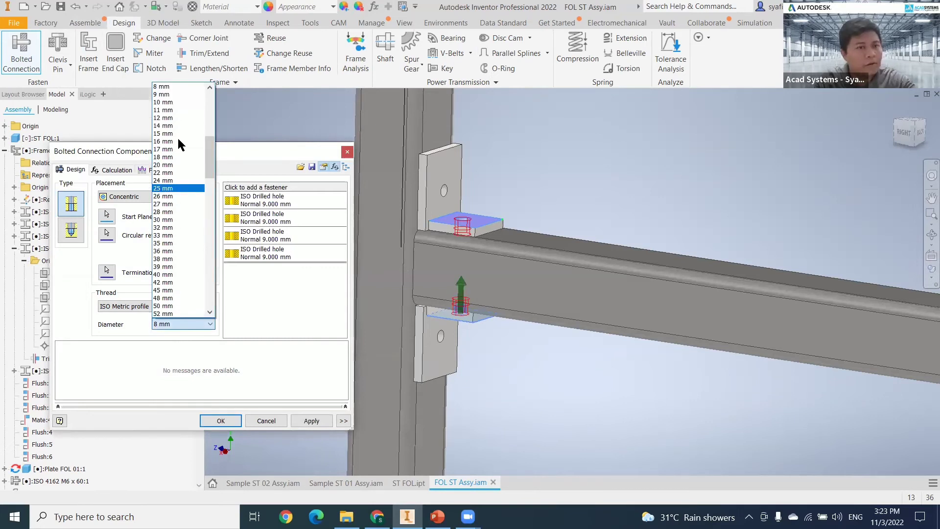
pyautogui.scroll(2, 182, 125)
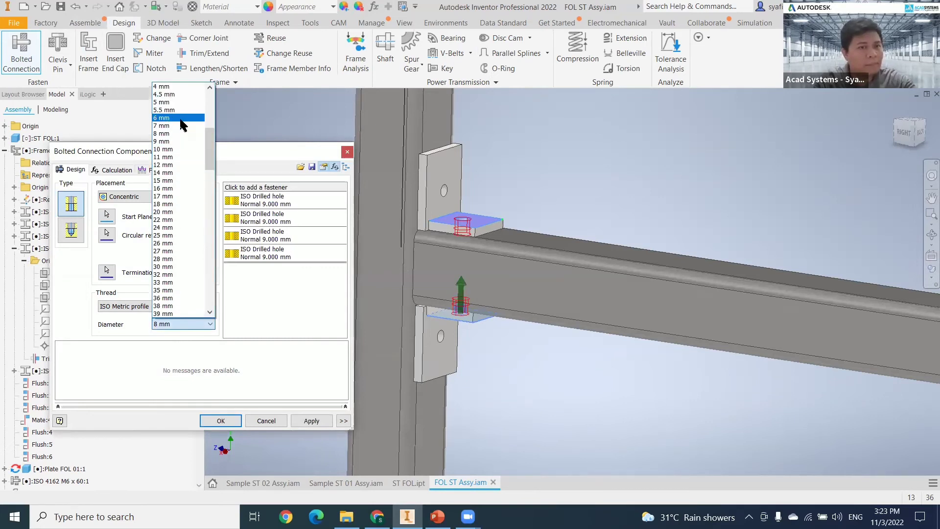
pyautogui.click(180, 119)
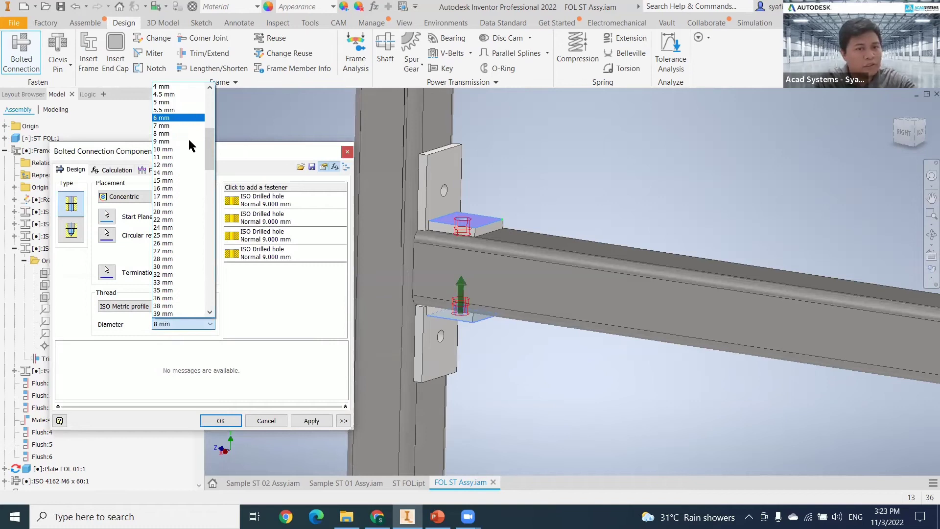
# Step: Change the first two drilled holes of the bolted connection to Close fit, 6.400 mm
pyautogui.click(286, 200)
pyautogui.click(333, 196)
pyautogui.click(186, 276)
pyautogui.click(169, 294)
pyautogui.click(243, 326)
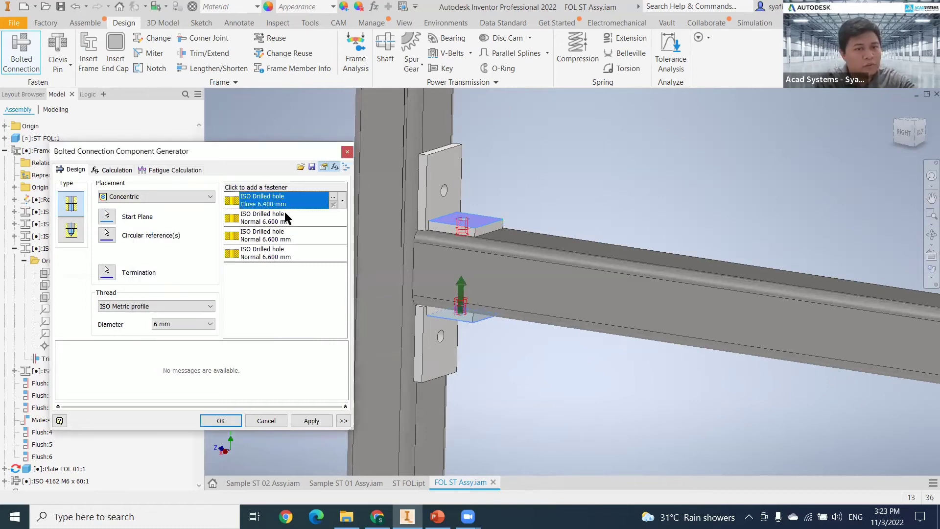
pyautogui.doubleClick(332, 215)
pyautogui.click(180, 277)
pyautogui.click(183, 285)
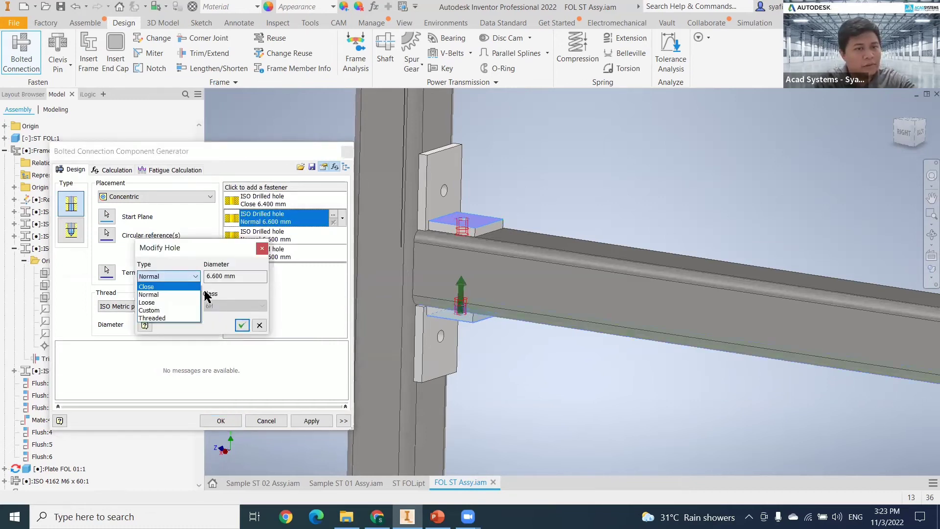
pyautogui.click(242, 325)
# Step: Change the remaining two drilled holes to Close fit, 6.400 mm, and apply the connection to cut the rail
pyautogui.click(294, 234)
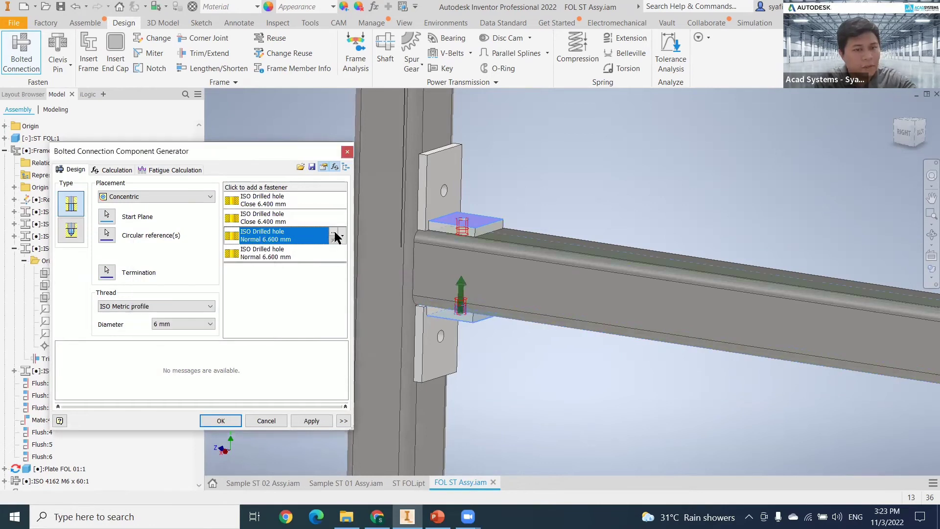
pyautogui.click(192, 276)
pyautogui.click(177, 287)
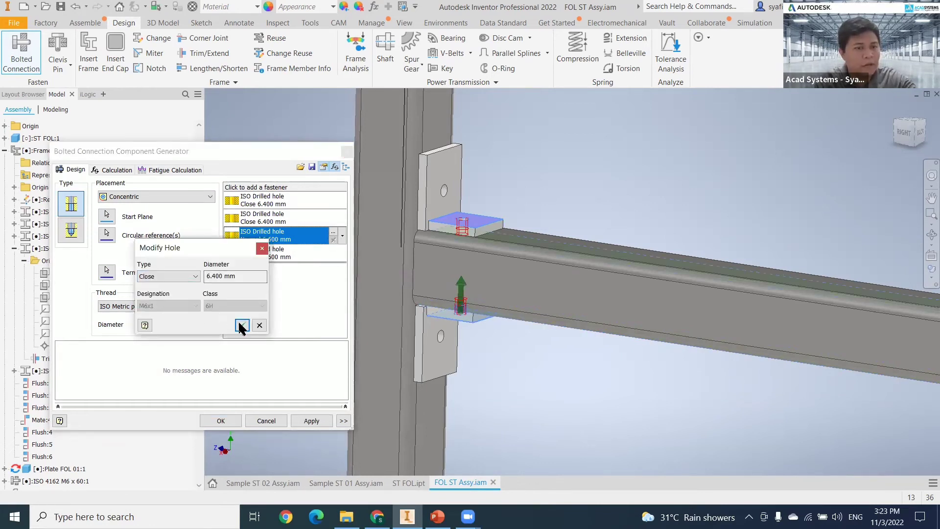
pyautogui.click(242, 325)
pyautogui.click(321, 248)
pyautogui.click(333, 249)
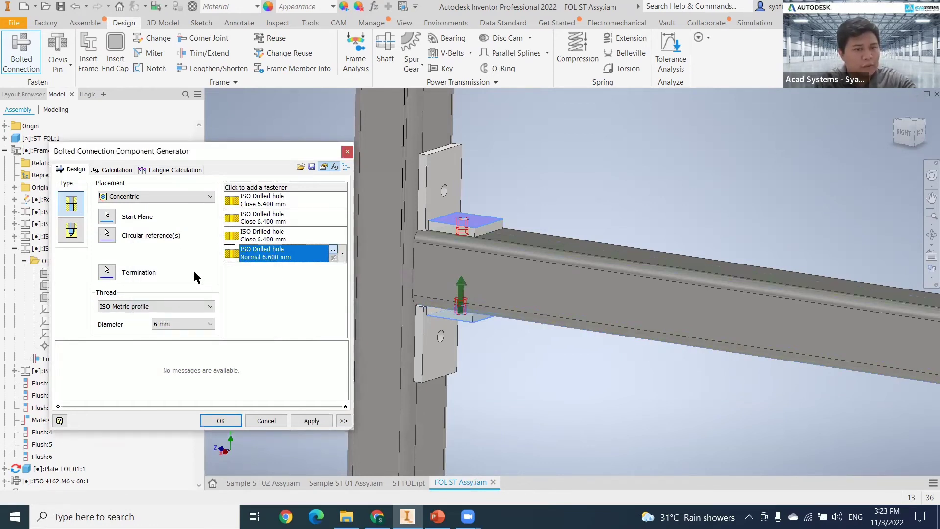
pyautogui.click(192, 277)
pyautogui.click(177, 286)
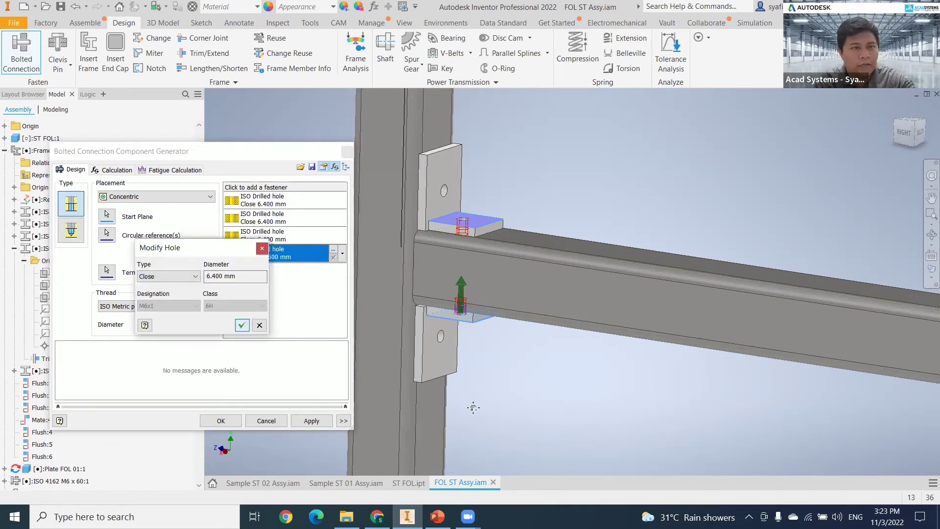
pyautogui.press('Return')
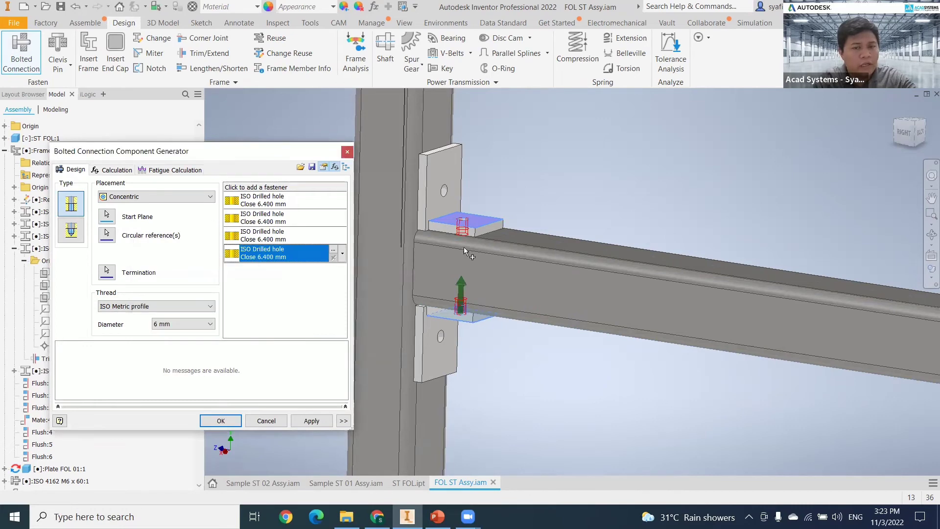
pyautogui.moveTo(451, 239); pyautogui.dragTo(430, 275, button='middle')
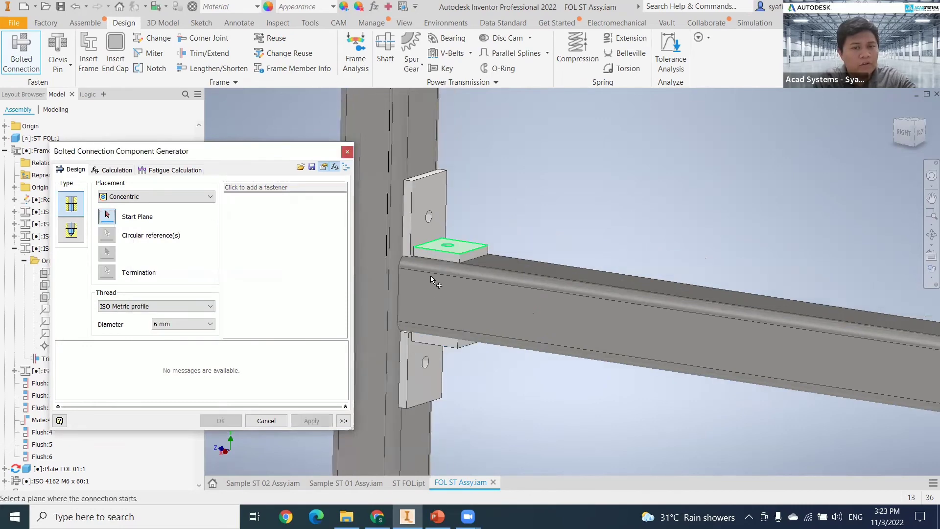
pyautogui.click(454, 243)
pyautogui.scroll(8, 452, 240)
pyautogui.moveTo(457, 303); pyautogui.dragTo(455, 201, button='middle')
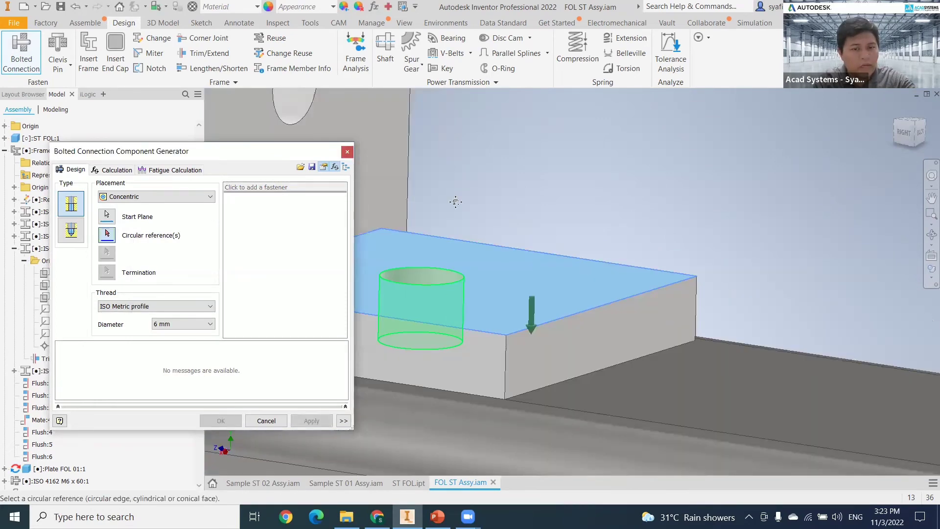
pyautogui.click(438, 298)
pyautogui.scroll(-8, 439, 297)
pyautogui.keyDown('shift'); pyautogui.moveTo(488, 412); pyautogui.dragTo(484, 357, button='middle'); pyautogui.keyUp('shift')
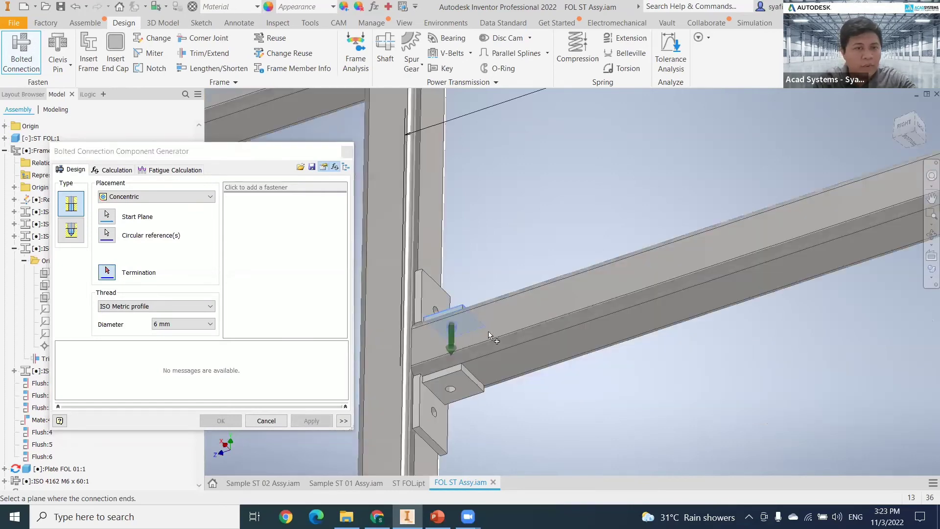
pyautogui.press('F5')
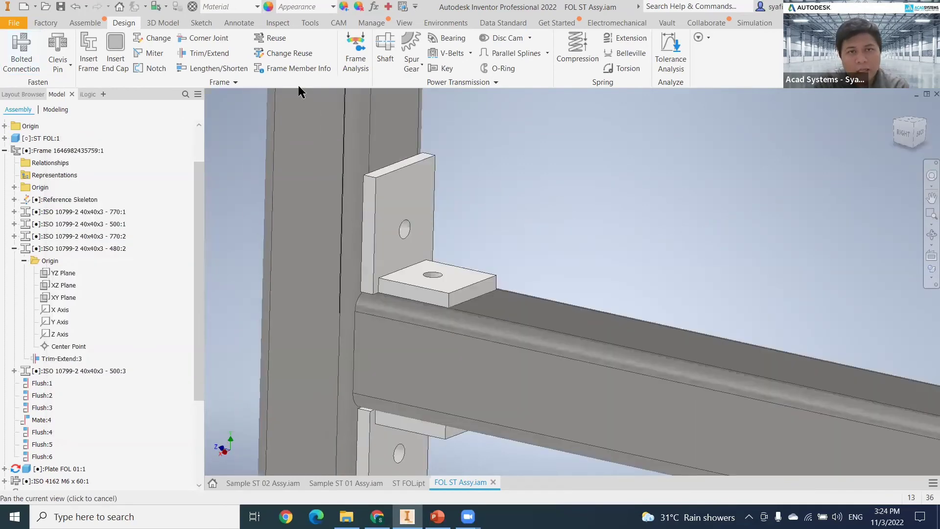
# Step: Set up a 6 mm bolted connection from the mirrored bracket's top flange, concentric with its hole, ending under the lower bracket's flange
pyautogui.click(32, 57)
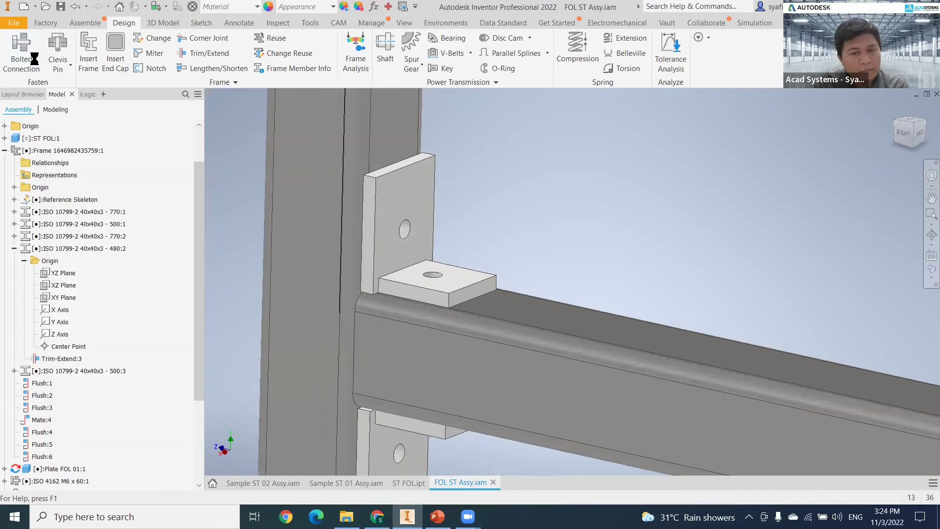
pyautogui.scroll(-3, 499, 279)
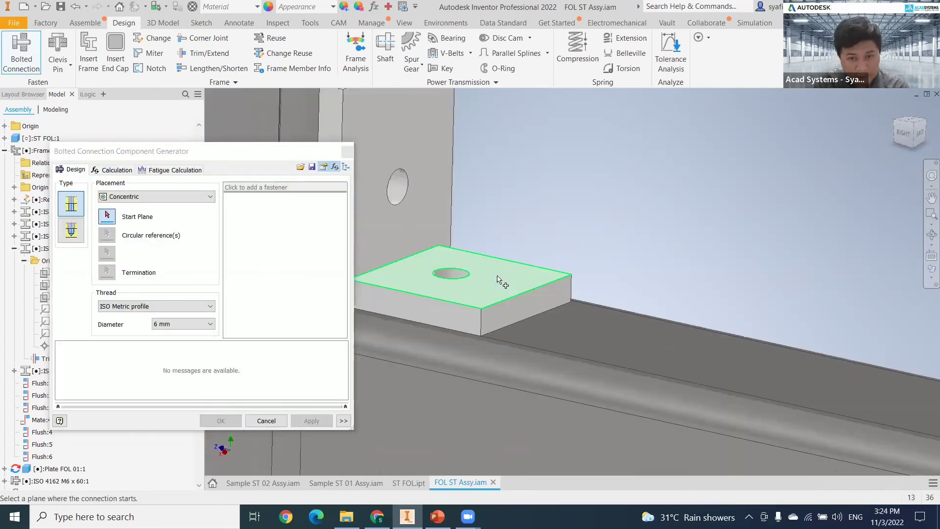
pyautogui.click(498, 277)
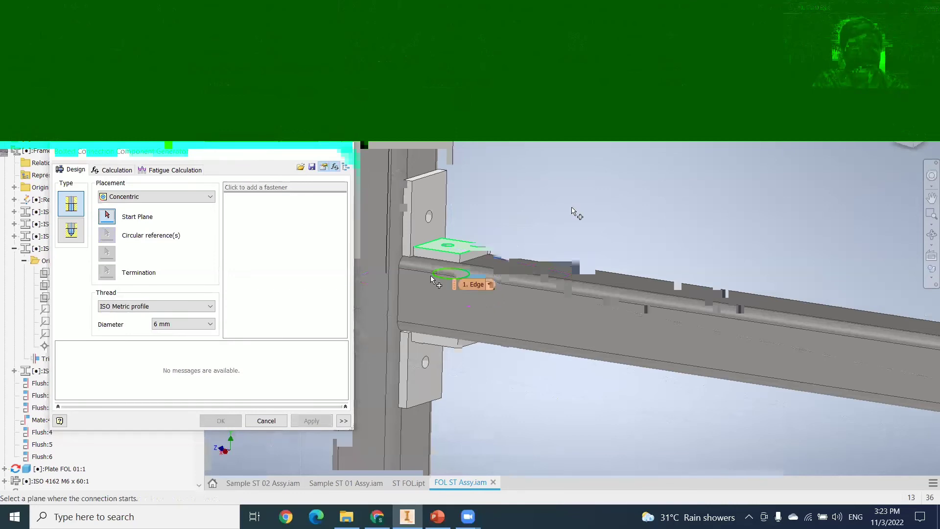
pyautogui.scroll(-5, 455, 263)
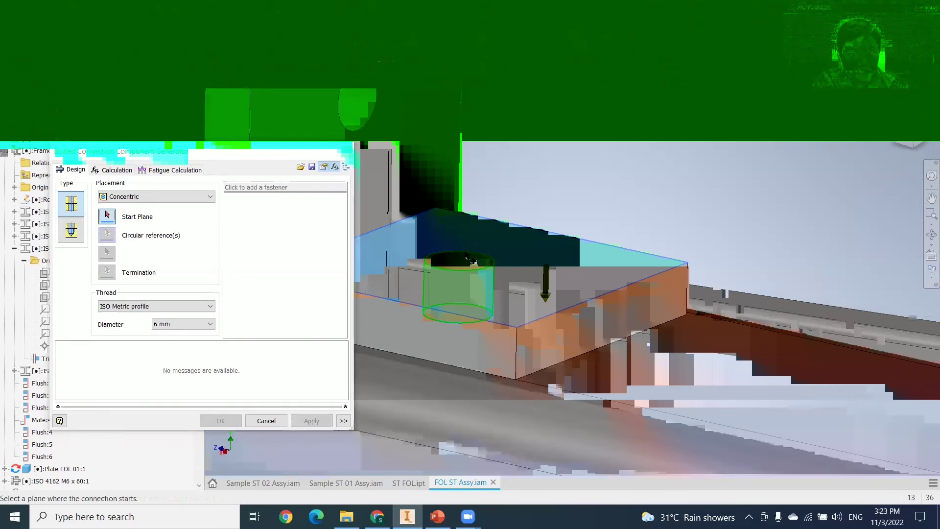
pyautogui.click(494, 309)
pyautogui.scroll(6, 497, 319)
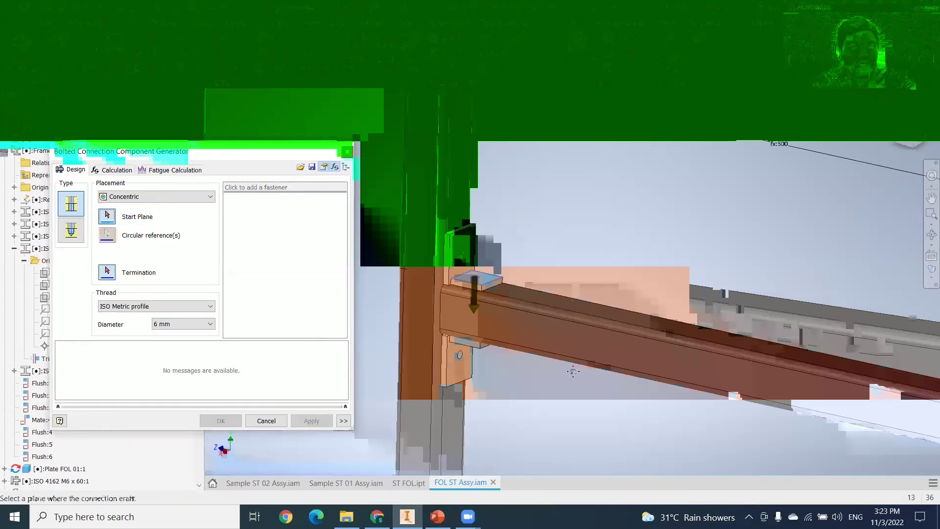
pyautogui.click(480, 295)
# Step: Add an NF EN 24014 M6 x 55 bolt and a nut beneath the lower flange, and create the bolted connection
pyautogui.click(282, 188)
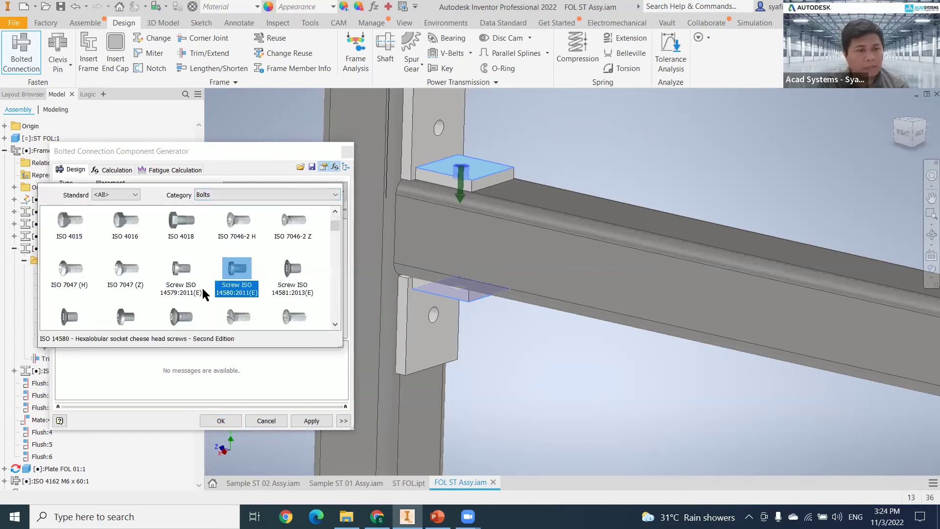
pyautogui.click(178, 291)
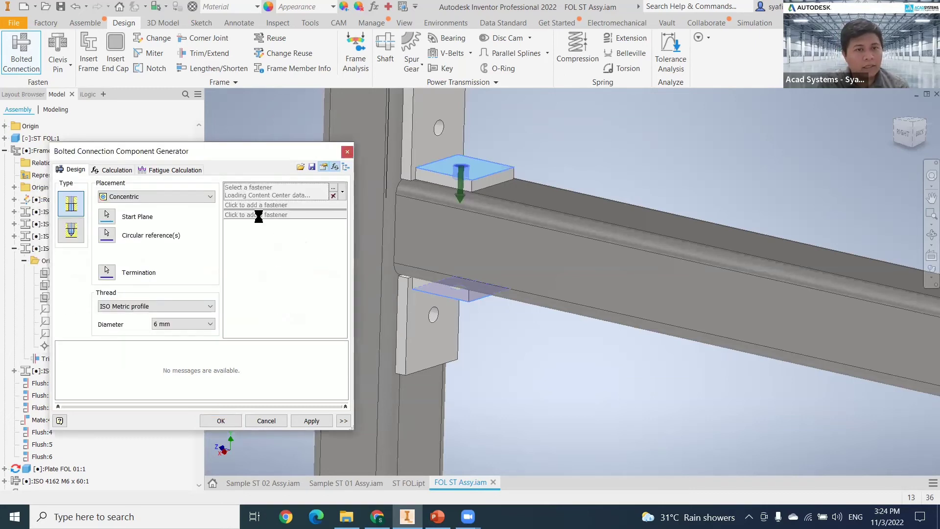
pyautogui.click(257, 214)
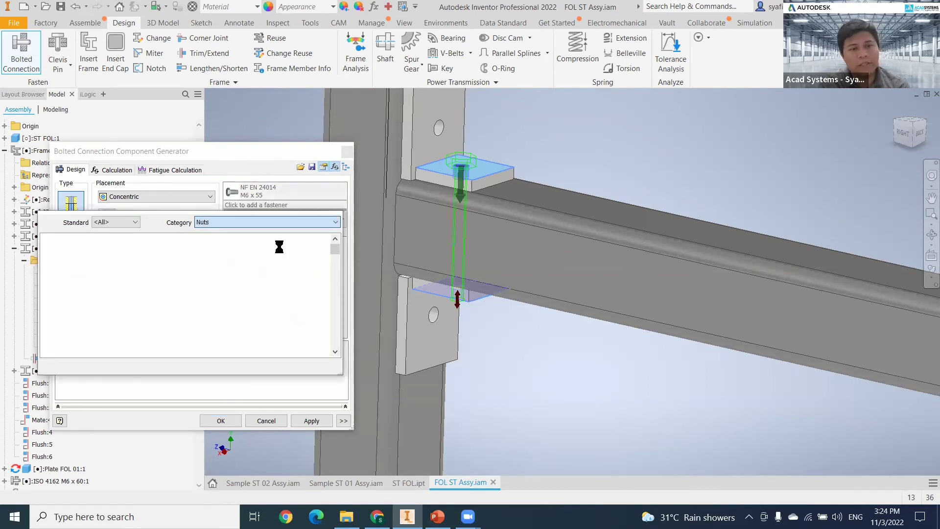
pyautogui.click(241, 257)
pyautogui.press('Return')
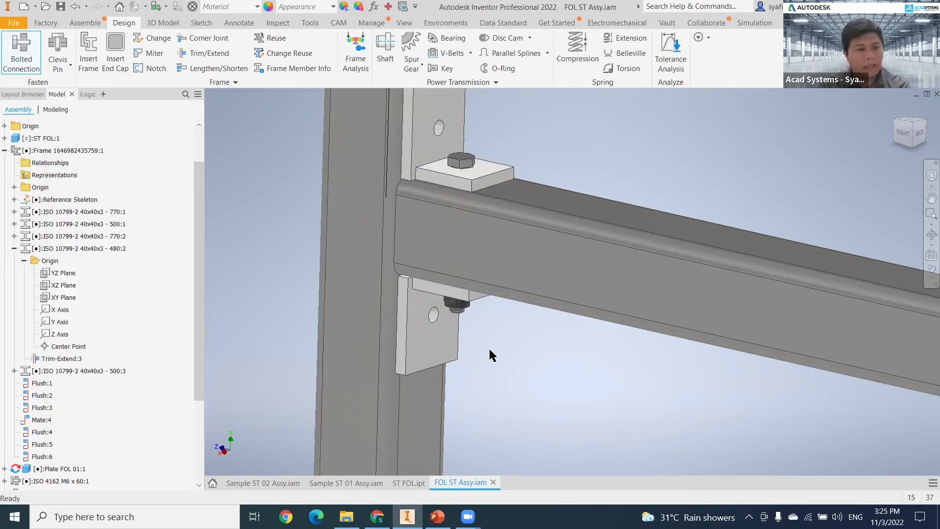
# Step: Change the bolt joining the two brackets through the lower rail to NF EN 24014 M6 with a nominal length of 55 mm
pyautogui.moveTo(912, 128); pyautogui.dragTo(906, 140)
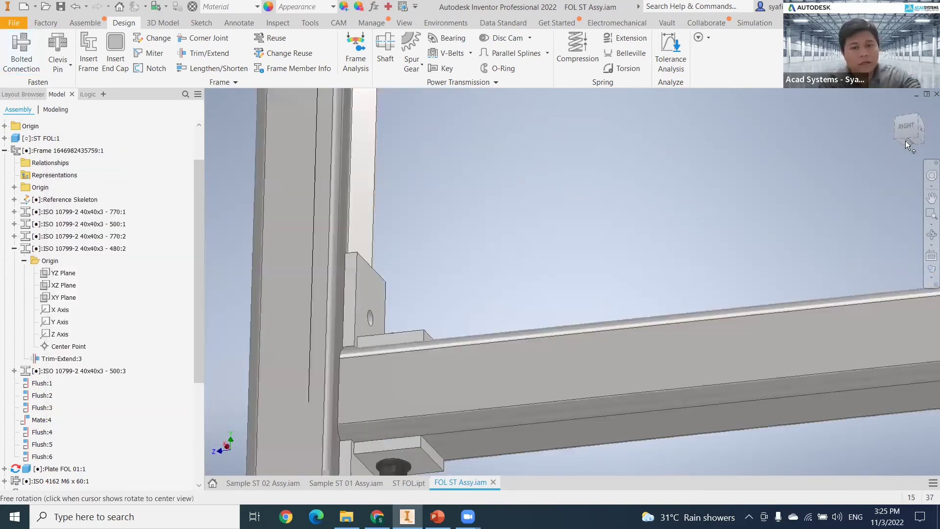
pyautogui.press('F5')
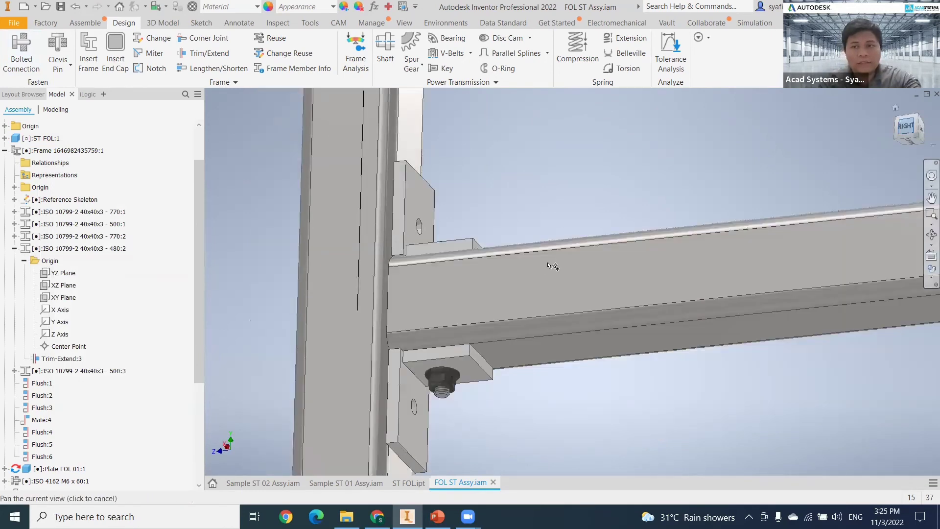
pyautogui.scroll(3, 533, 363)
pyautogui.scroll(3, 501, 373)
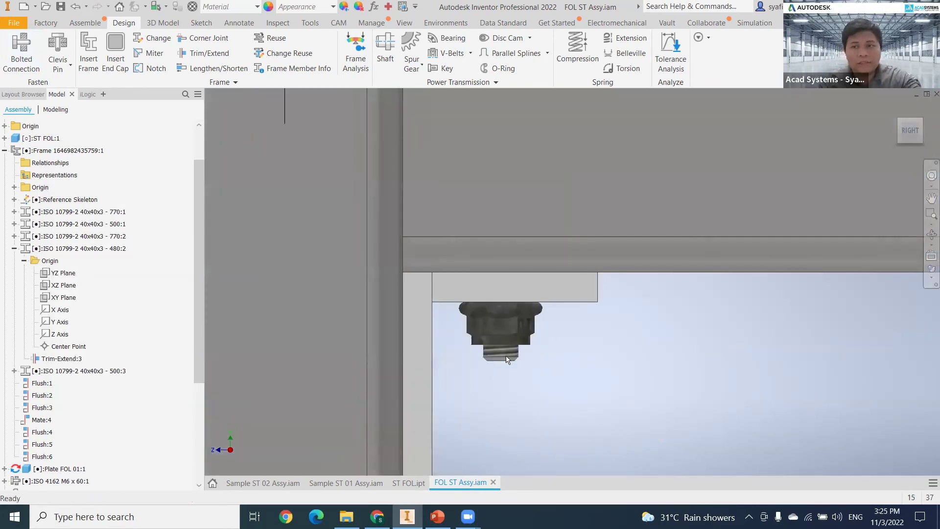
pyautogui.click(507, 360)
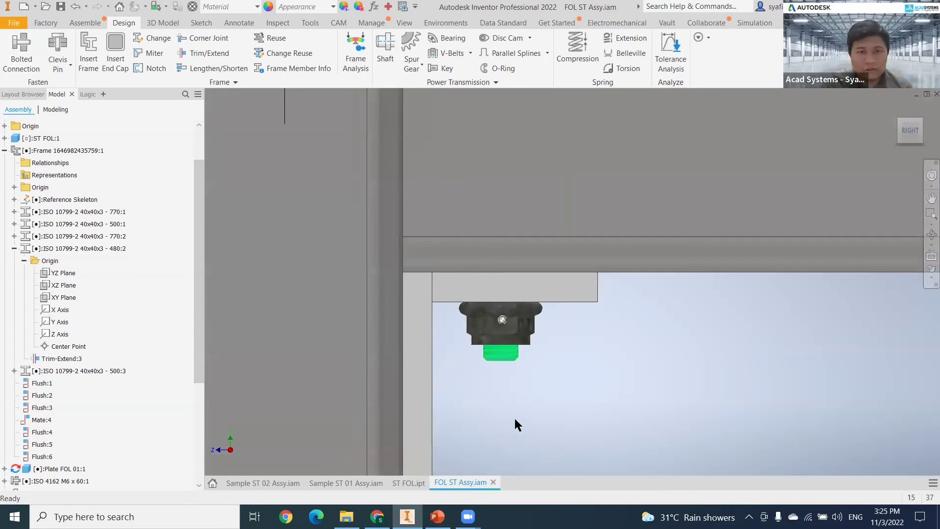
pyautogui.scroll(-3, 495, 429)
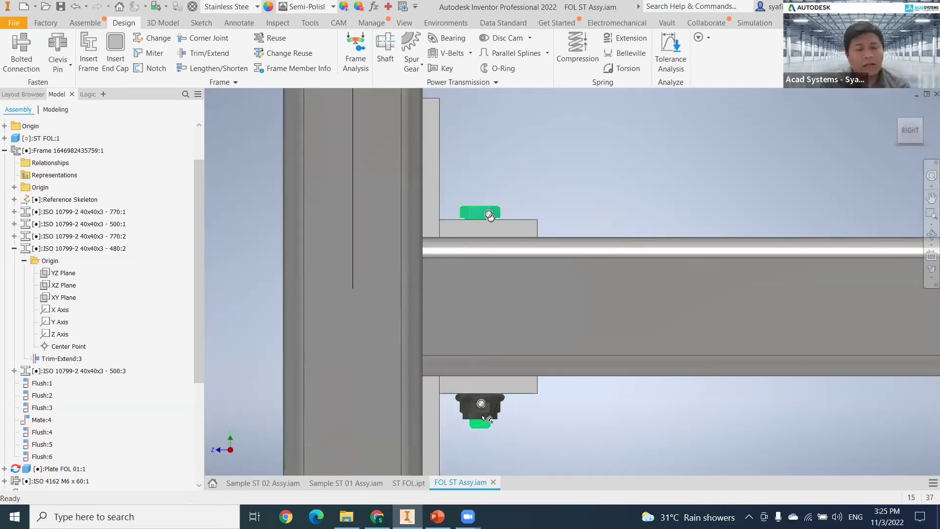
pyautogui.click(519, 228)
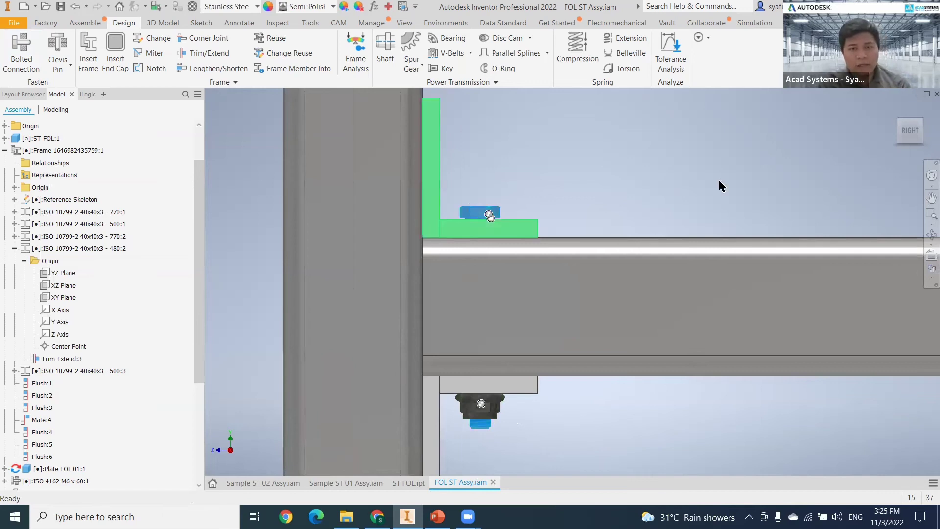
pyautogui.rightClick(480, 139)
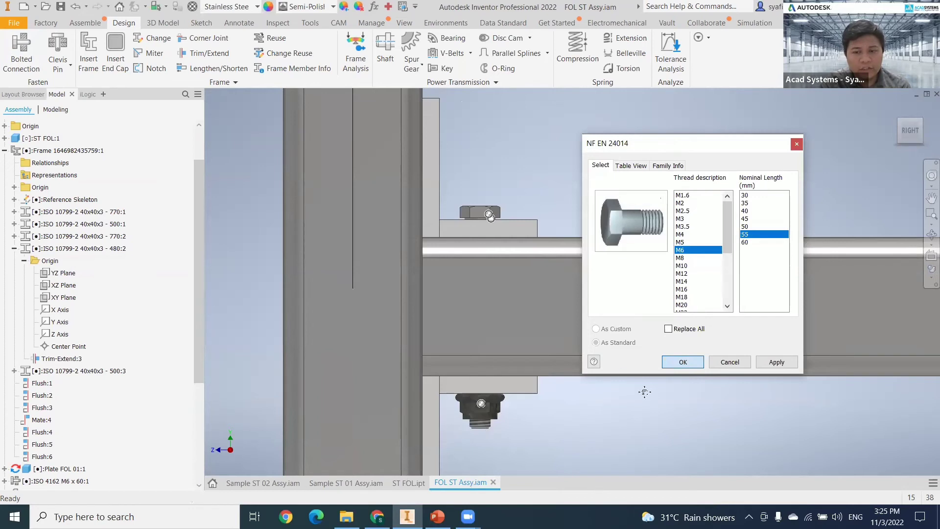
pyautogui.press('Return')
# Step: Examine the bolt's fit in the nut beneath the lower flange in Wireframe display, and return to Shaded with edges
pyautogui.click(929, 277)
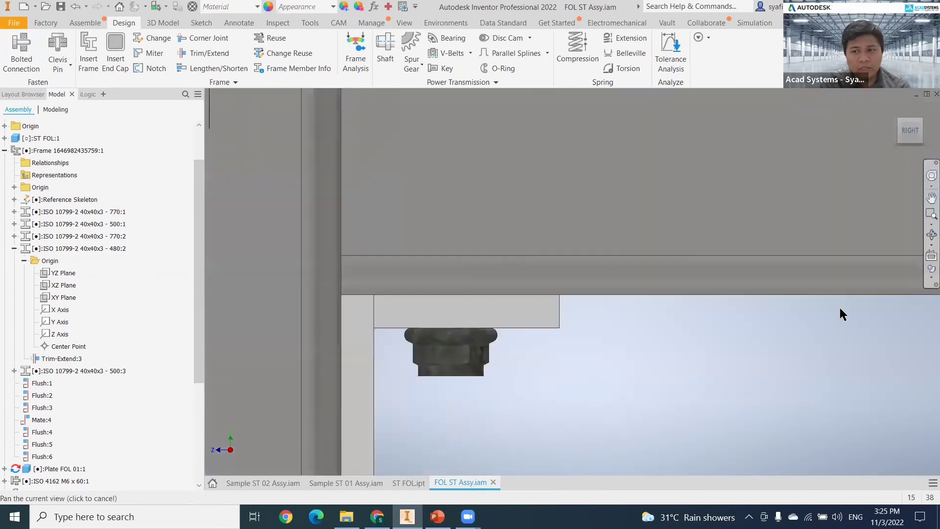
pyautogui.click(818, 334)
pyautogui.scroll(5, 431, 365)
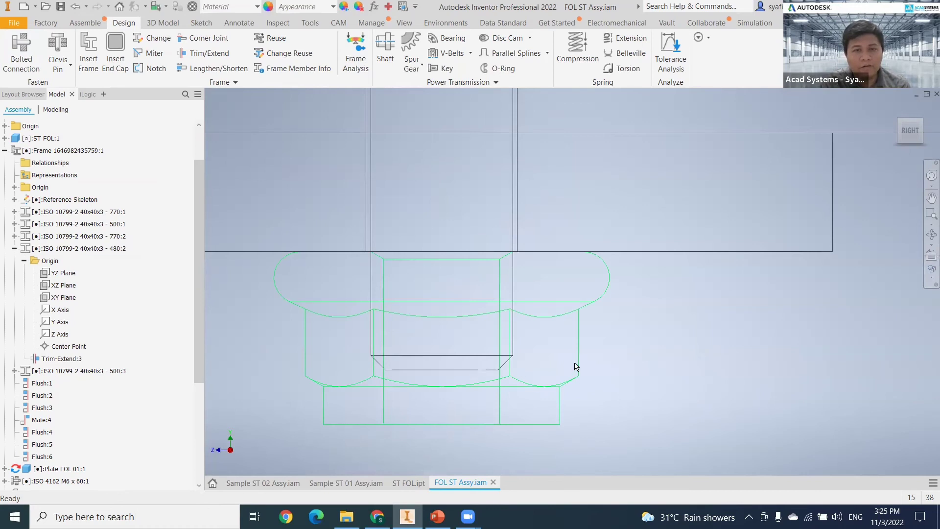
pyautogui.scroll(-6, 576, 366)
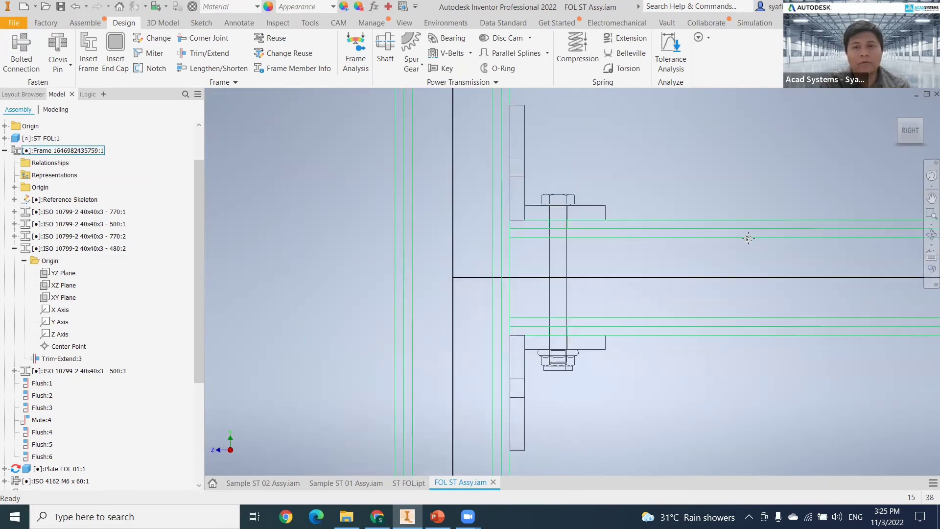
pyautogui.moveTo(748, 238); pyautogui.dragTo(654, 251, button='middle')
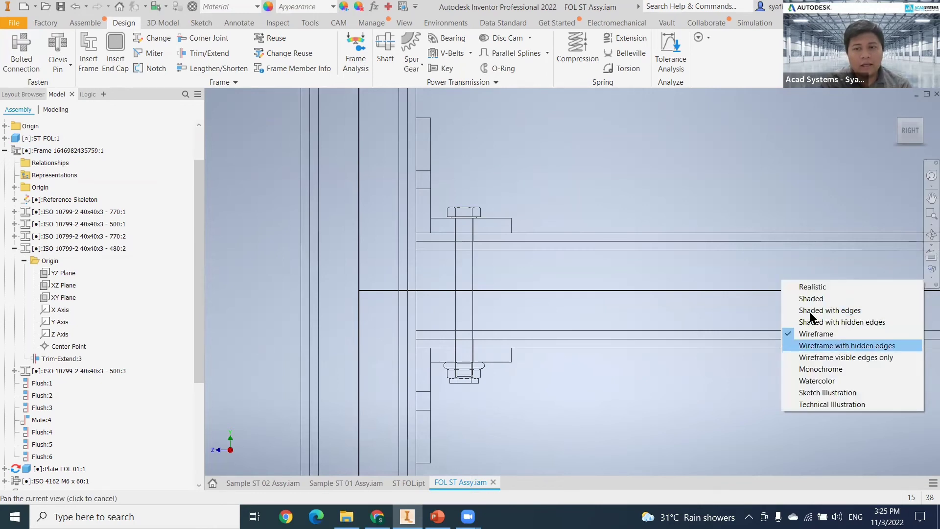
pyautogui.click(827, 310)
pyautogui.scroll(-5, 617, 311)
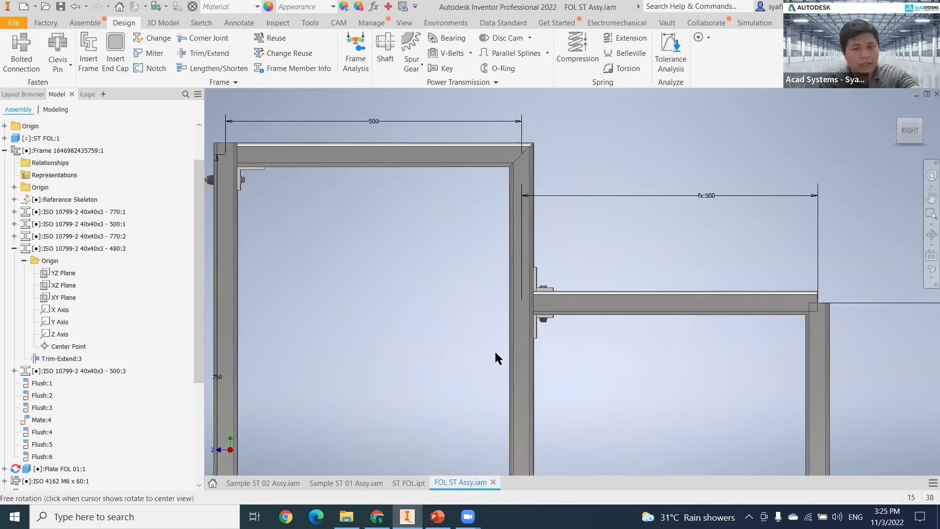
pyautogui.moveTo(495, 357)
pyautogui.keyDown('shift'); pyautogui.mouseDown(button='middle')
pyautogui.moveTo(531, 379)
pyautogui.moveTo(492, 356)
pyautogui.mouseUp(button='middle'); pyautogui.keyUp('shift')
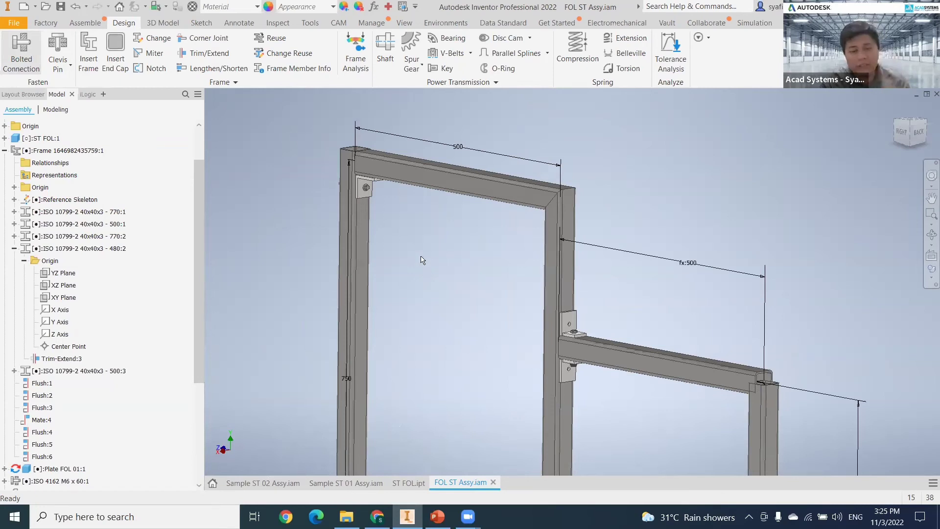
# Step: Switch to Sample ST 02 Assy.iam and examine the bolted gusset brackets around the column joint
pyautogui.hotkey('ctrl', 'Tab')
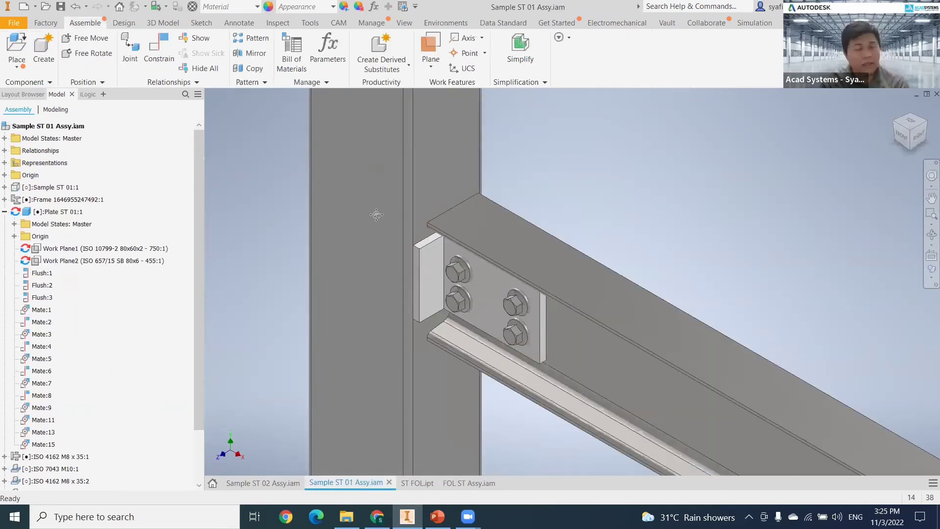
pyautogui.hotkey('ctrl', 'Tab')
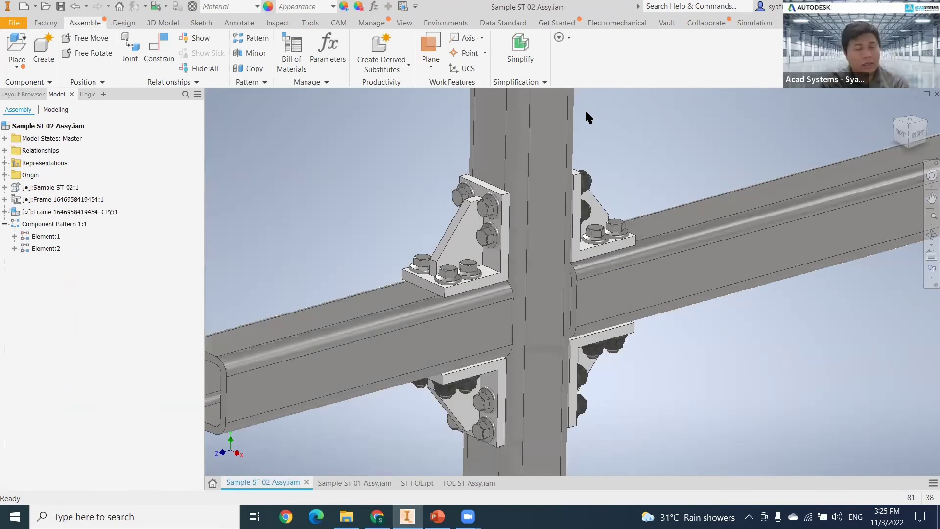
pyautogui.moveTo(375, 265); pyautogui.dragTo(372, 281, button='middle')
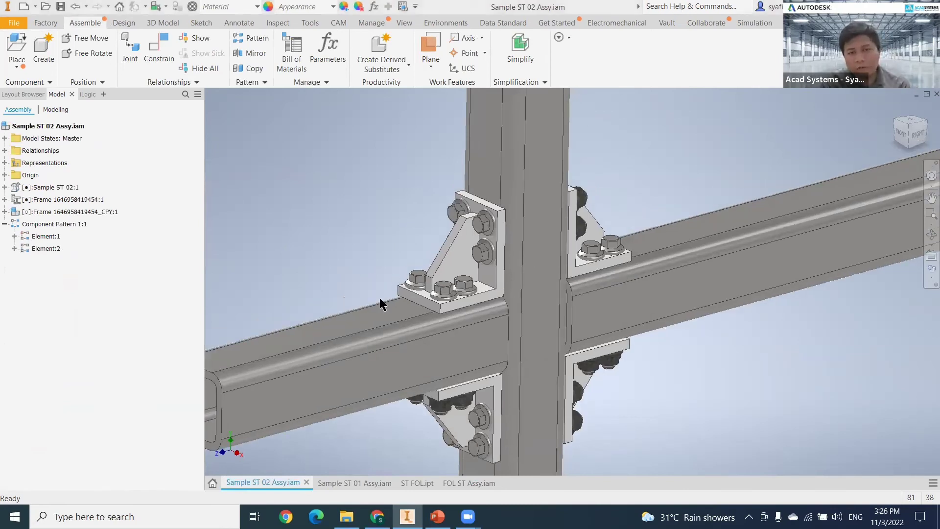
pyautogui.moveTo(376, 294); pyautogui.dragTo(354, 268, button='middle')
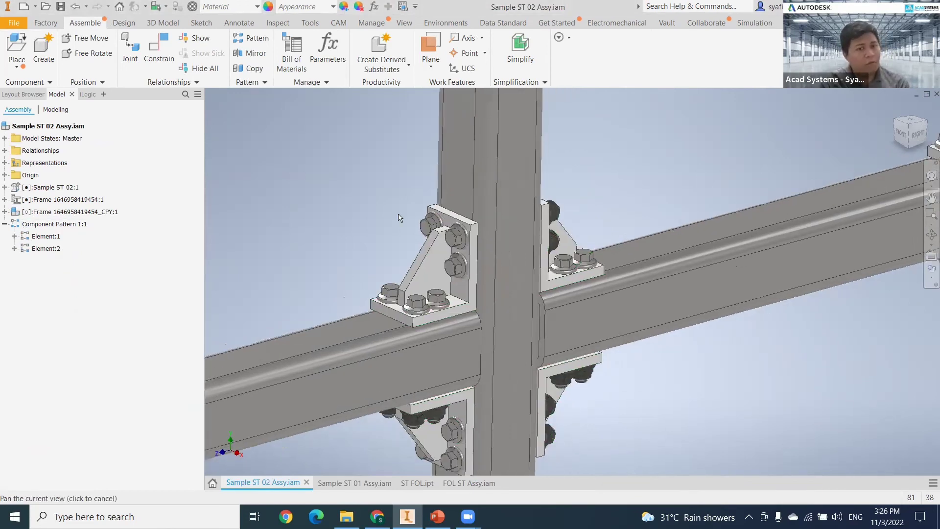
pyautogui.moveTo(399, 218)
pyautogui.mouseDown(button='middle')
pyautogui.moveTo(426, 246)
pyautogui.moveTo(357, 231)
pyautogui.moveTo(387, 222)
pyautogui.mouseUp(button='middle')
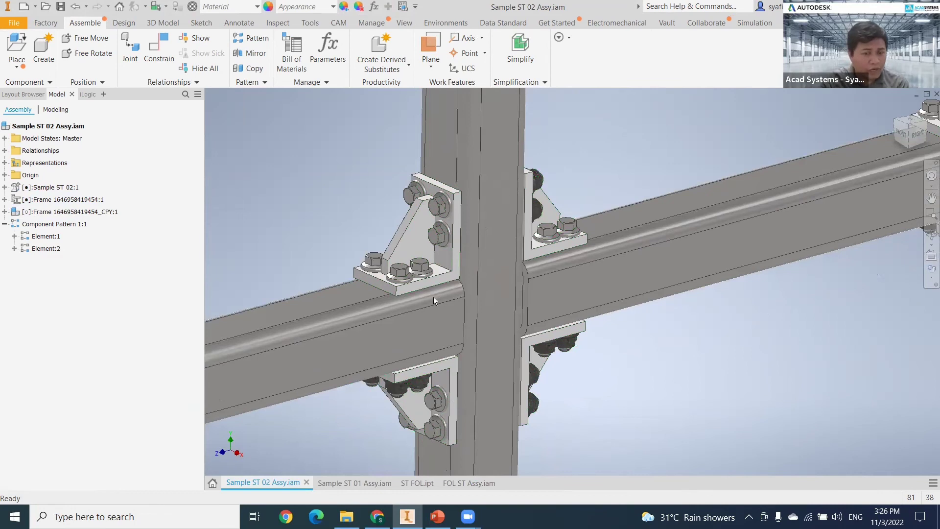
pyautogui.moveTo(442, 295); pyautogui.dragTo(436, 301, button='middle')
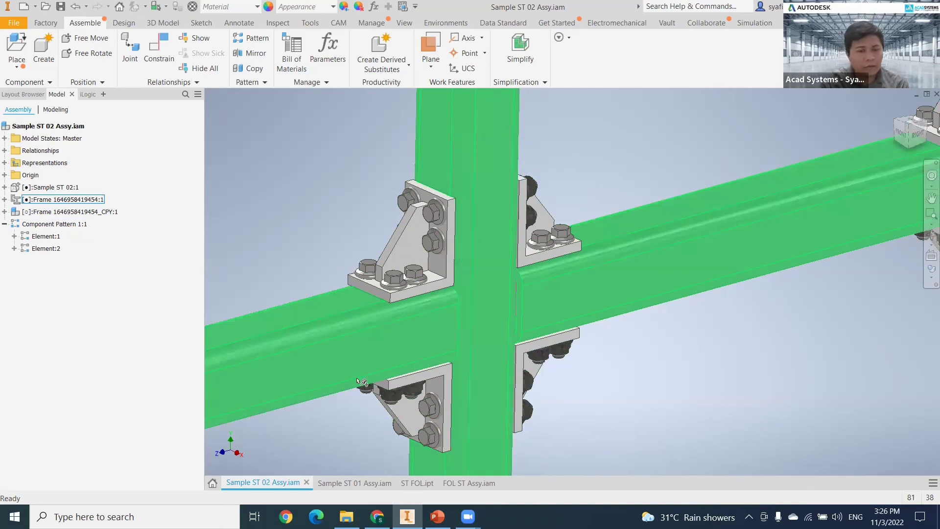
pyautogui.click(371, 430)
pyautogui.click(381, 428)
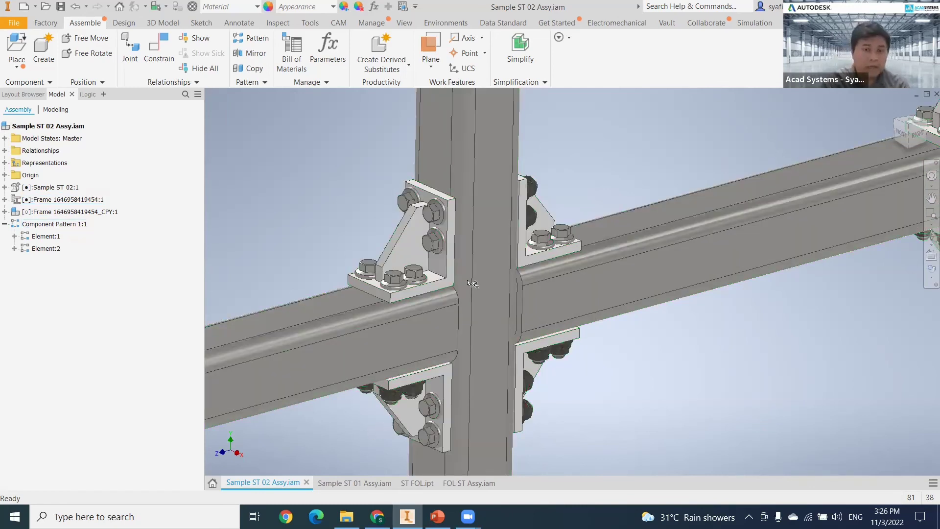
pyautogui.click(684, 285)
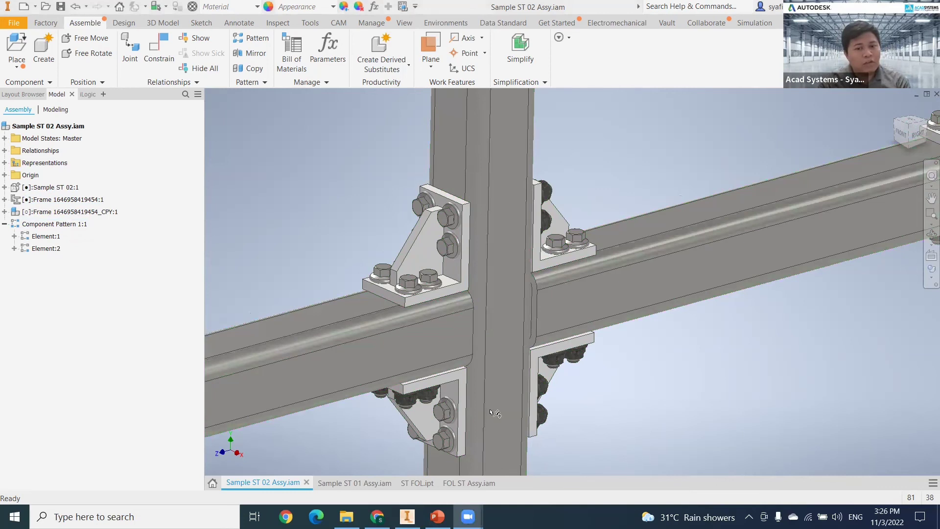
pyautogui.moveTo(550, 356); pyautogui.dragTo(474, 311, button='middle')
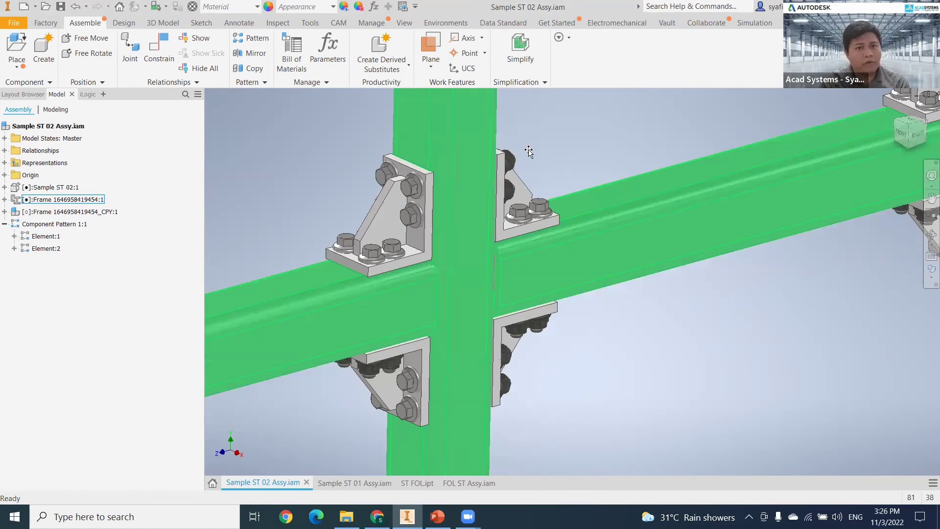
# Step: Switch to the PowerPoint presentation and examine the bolted steel connection examples on slides 2 and 4
pyautogui.hotkey('alt', 'Tab')
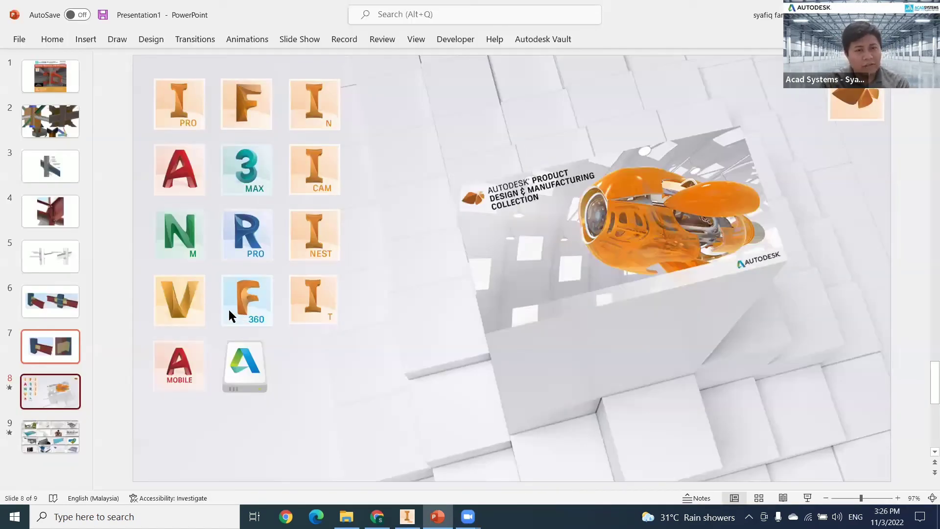
pyautogui.click(50, 121)
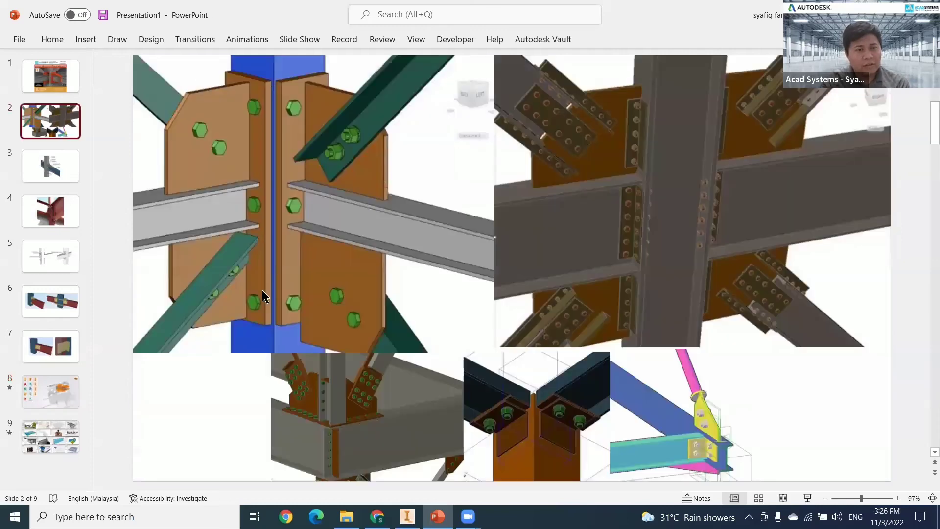
pyautogui.click(229, 293)
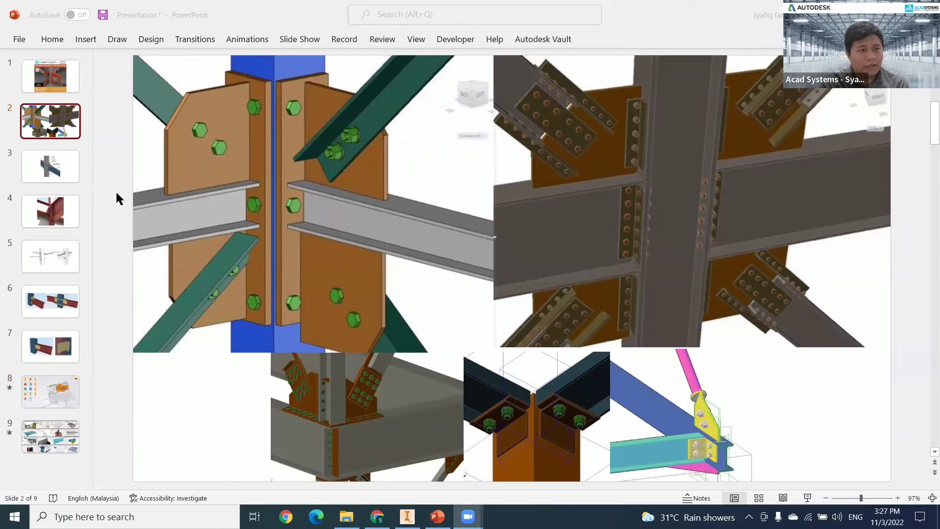
pyautogui.click(55, 211)
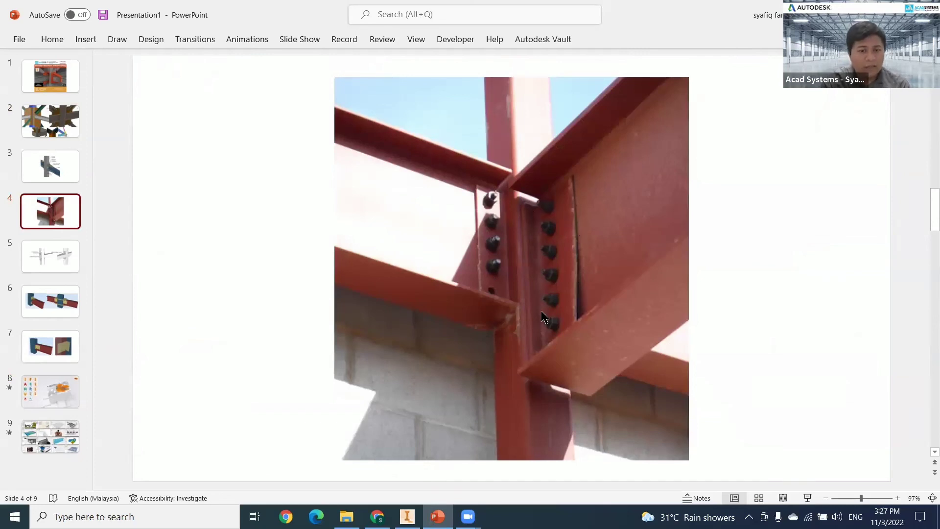
pyautogui.click(468, 516)
pyautogui.moveTo(437, 516)
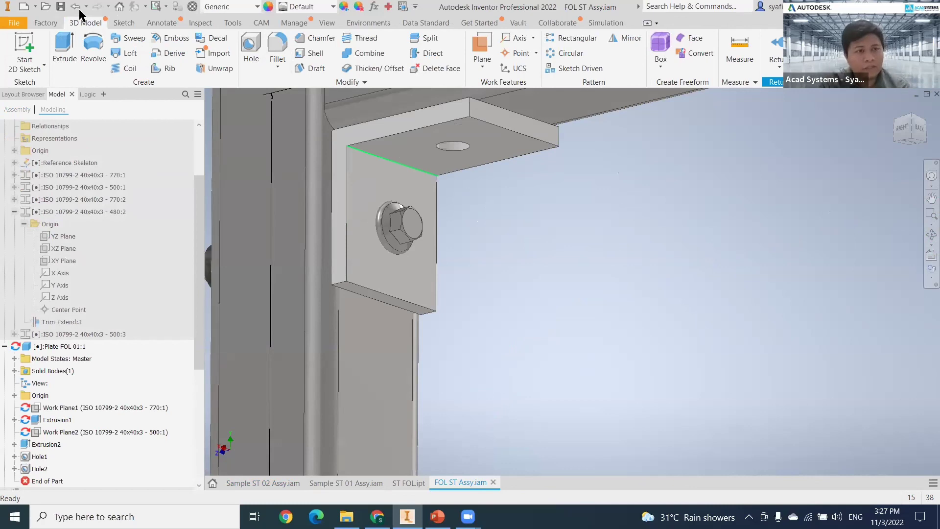
pyautogui.moveTo(347, 130); pyautogui.dragTo(376, 138, button='middle')
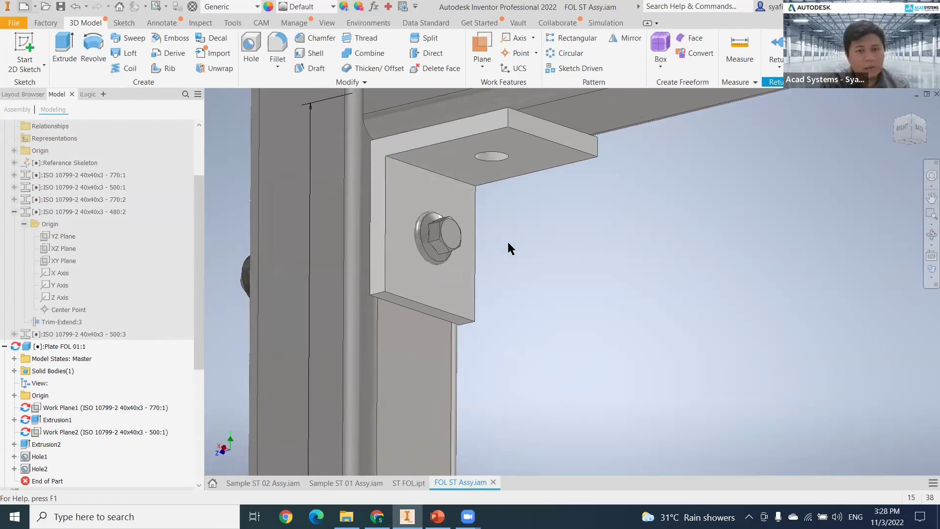
pyautogui.hotkey('ctrl', 'n')
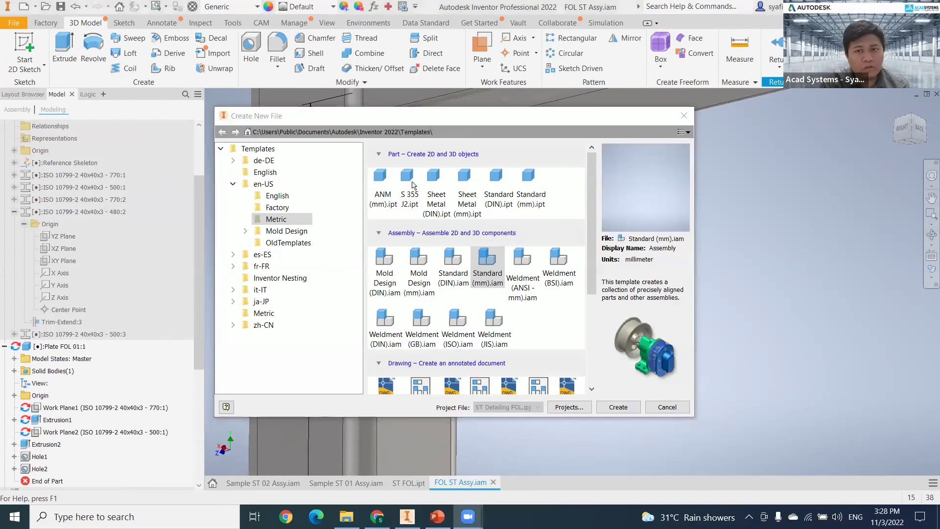
pyautogui.press('Escape')
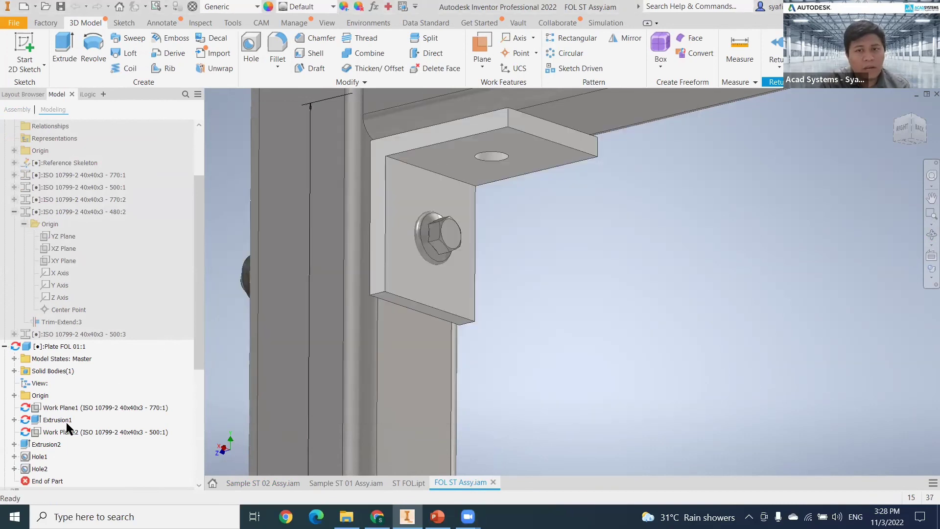
# Step: Edit Extrusion2 of Plate FOL 01 so that the 5 mm top flange is created as a new solid
pyautogui.scroll(-1, 49, 409)
pyautogui.click(46, 406)
pyautogui.rightClick(46, 407)
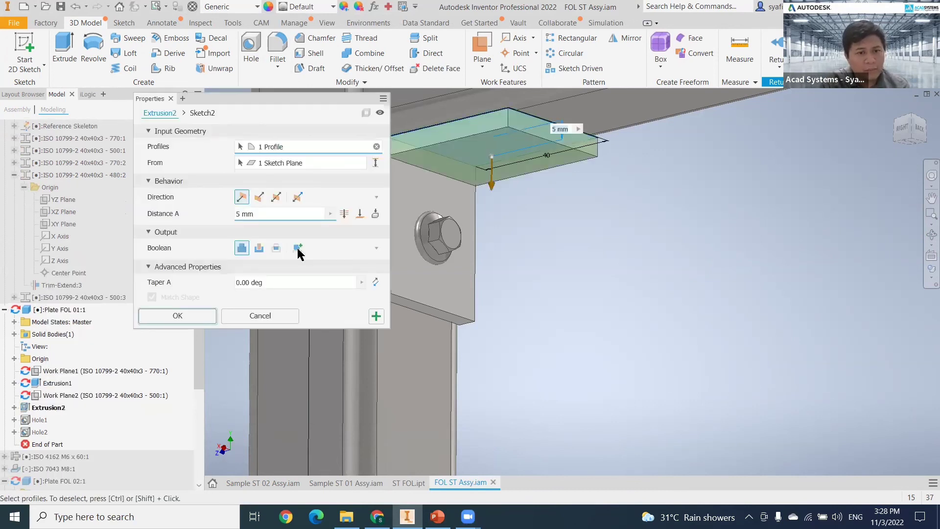
pyautogui.click(298, 247)
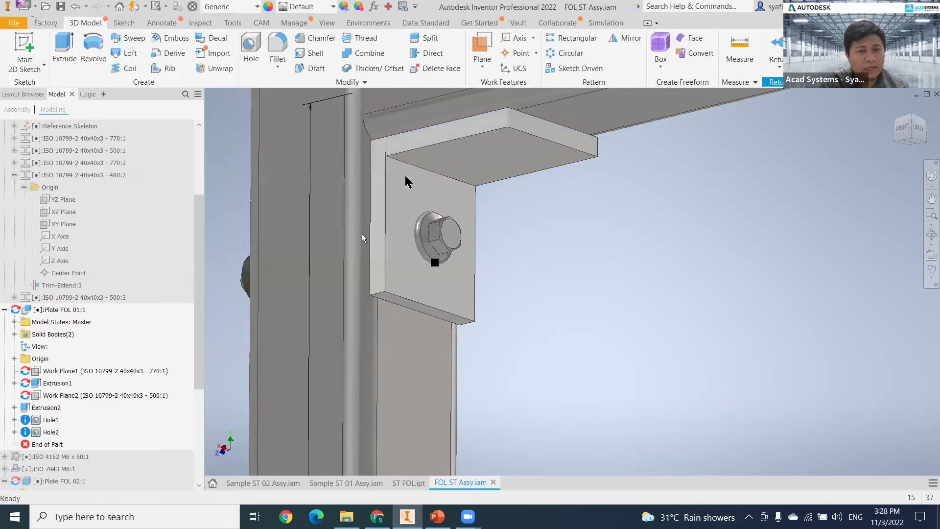
pyautogui.scroll(3, 405, 178)
pyautogui.moveTo(406, 177); pyautogui.dragTo(403, 286, button='middle')
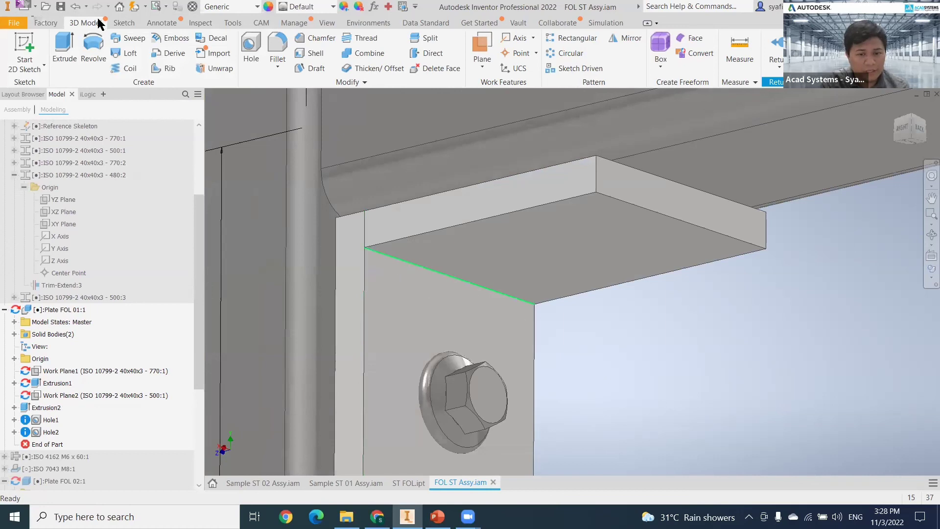
# Step: Create a new weldment assembly from the metric Weldment (ISO).iam template
pyautogui.click(24, 11)
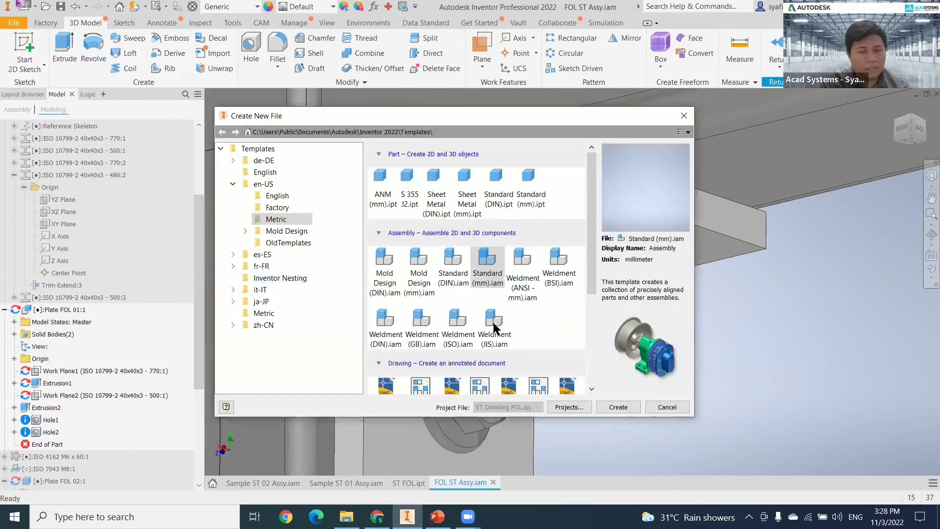
pyautogui.click(469, 318)
pyautogui.doubleClick(469, 315)
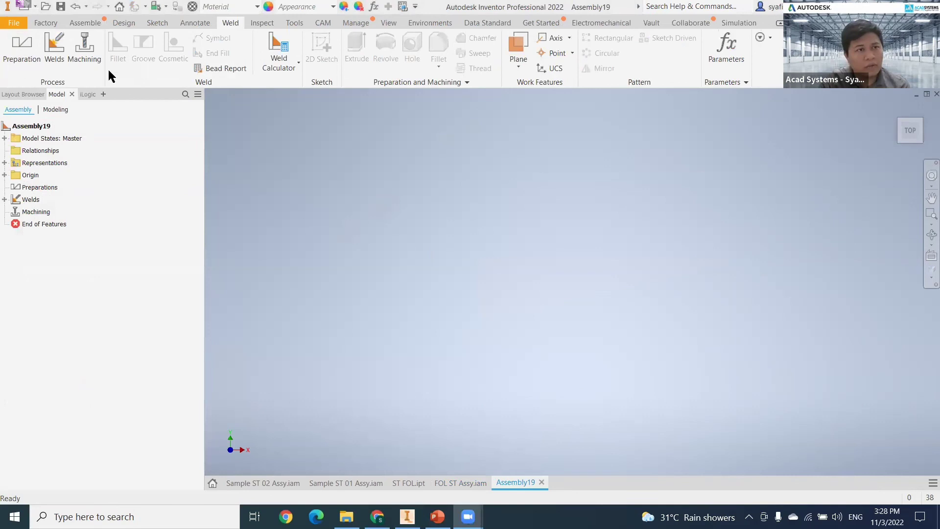
# Step: Place one instance of Plate ST 02.ipt in the new weldment assembly
pyautogui.click(123, 22)
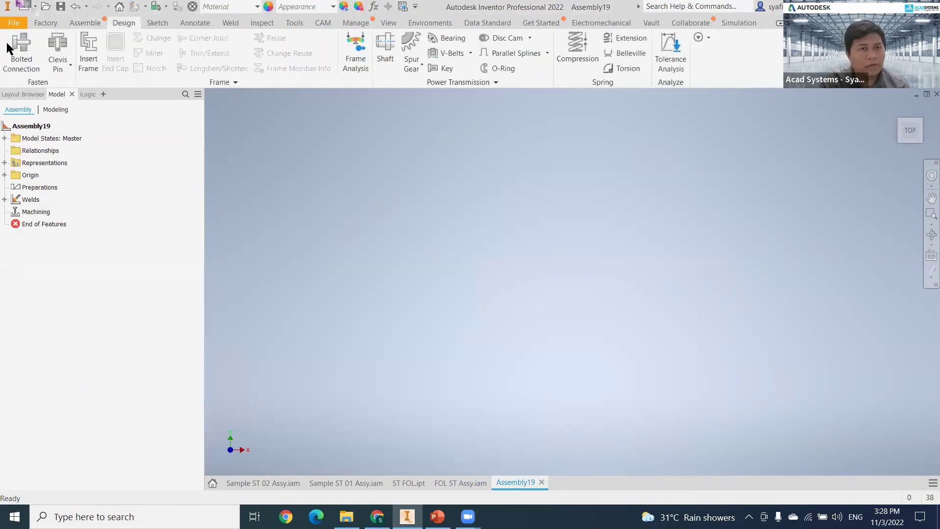
pyautogui.click(85, 23)
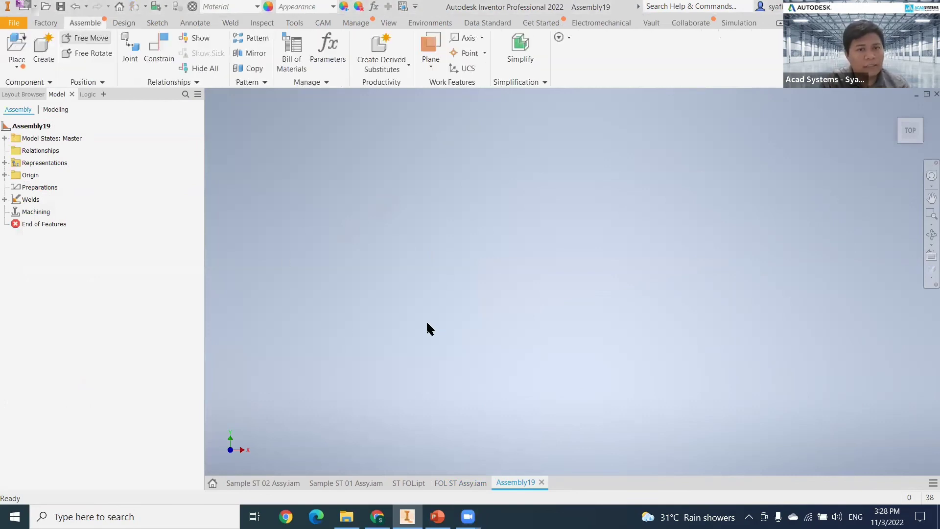
pyautogui.press('p')
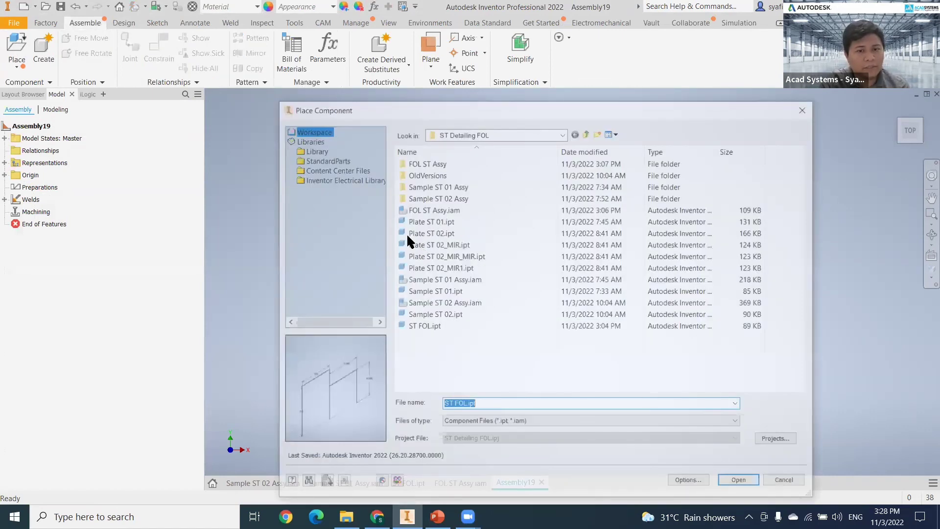
pyautogui.click(736, 480)
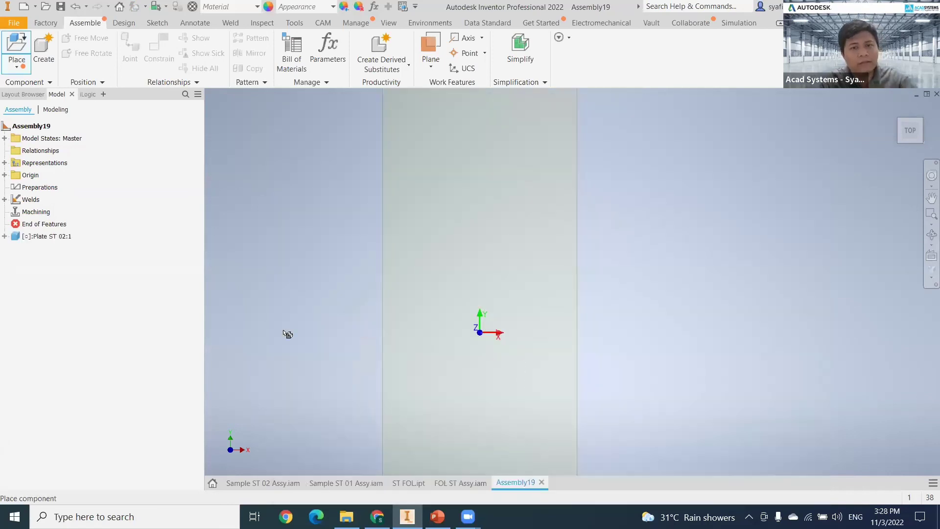
pyautogui.press('Escape')
# Step: Hide Work Plane1, Work Plane2 and Work Plane3 of the Plate ST 02 component
pyautogui.click(5, 236)
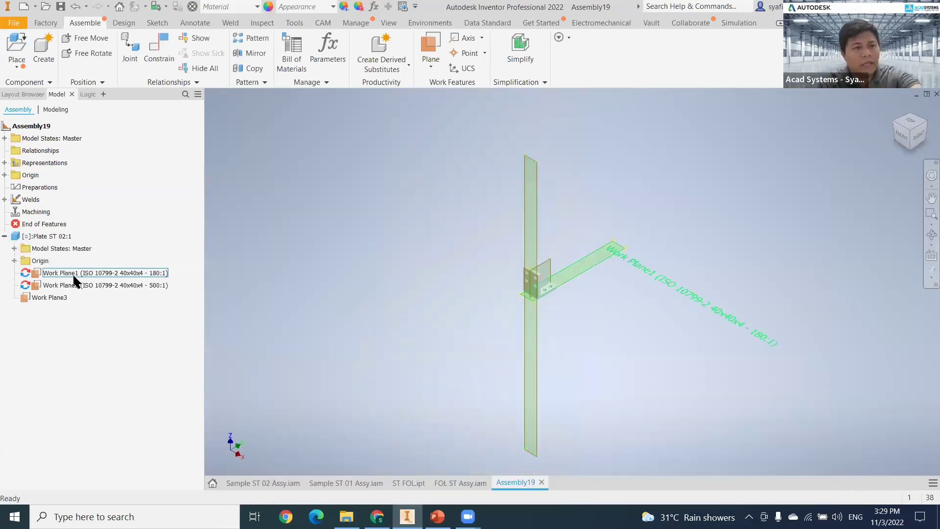
pyautogui.click(68, 273)
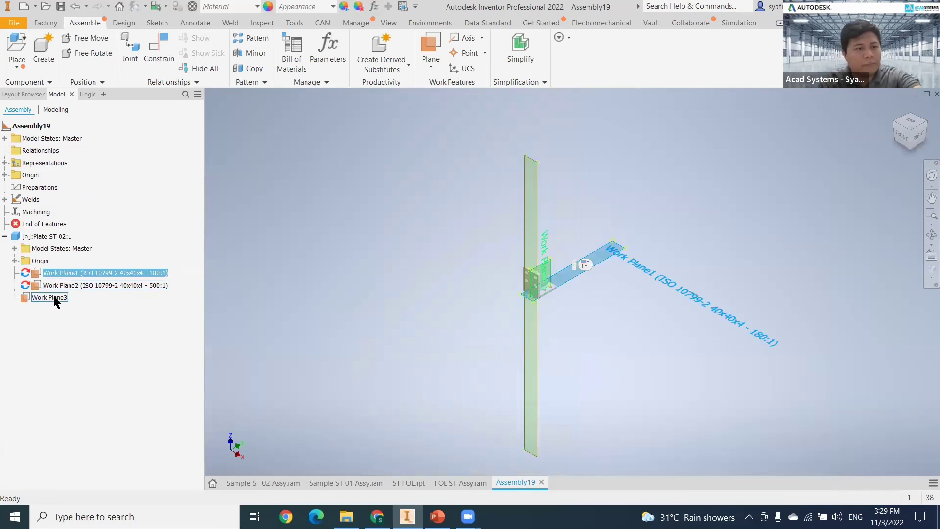
pyautogui.keyDown('shift'); pyautogui.click(55, 298); pyautogui.keyUp('shift')
pyautogui.rightClick(103, 333)
pyautogui.click(96, 382)
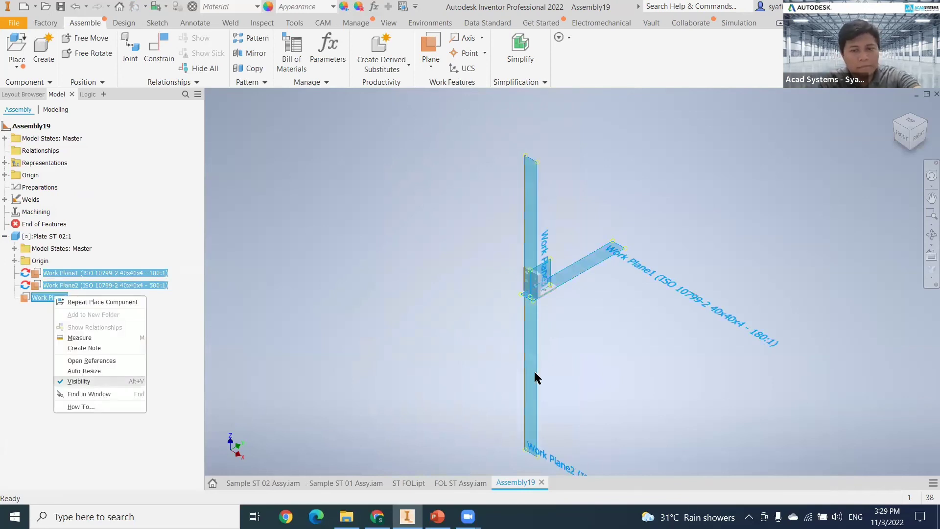
# Step: Examine the flanges and edges of Plate ST 02 up close with the weld tools displayed
pyautogui.keyDown('shift'); pyautogui.moveTo(516, 365); pyautogui.dragTo(518, 288, button='middle'); pyautogui.keyUp('shift')
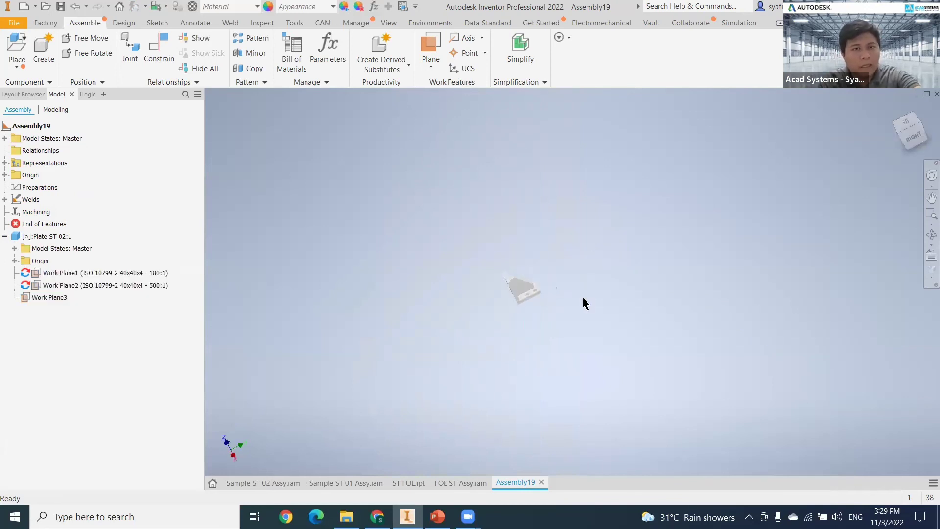
pyautogui.scroll(5, 520, 294)
pyautogui.keyDown('shift'); pyautogui.moveTo(539, 350); pyautogui.dragTo(450, 333, button='middle'); pyautogui.keyUp('shift')
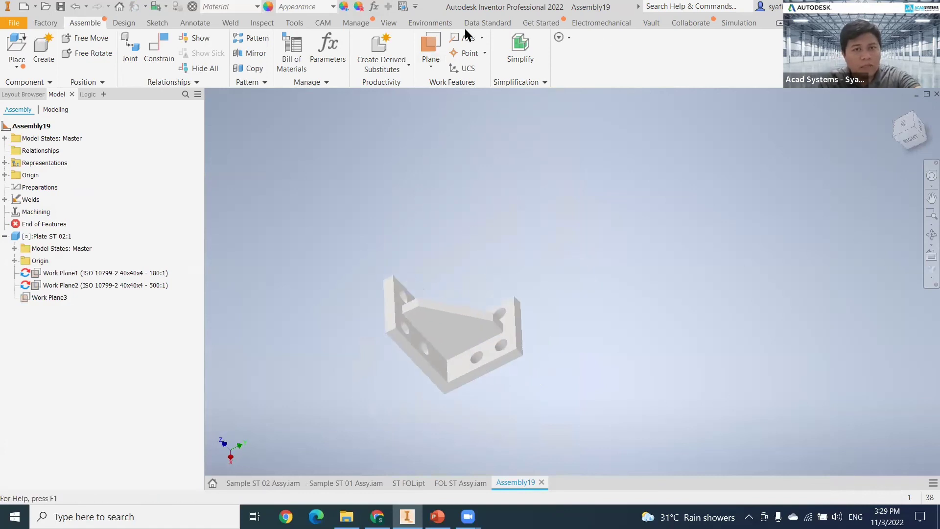
pyautogui.click(230, 24)
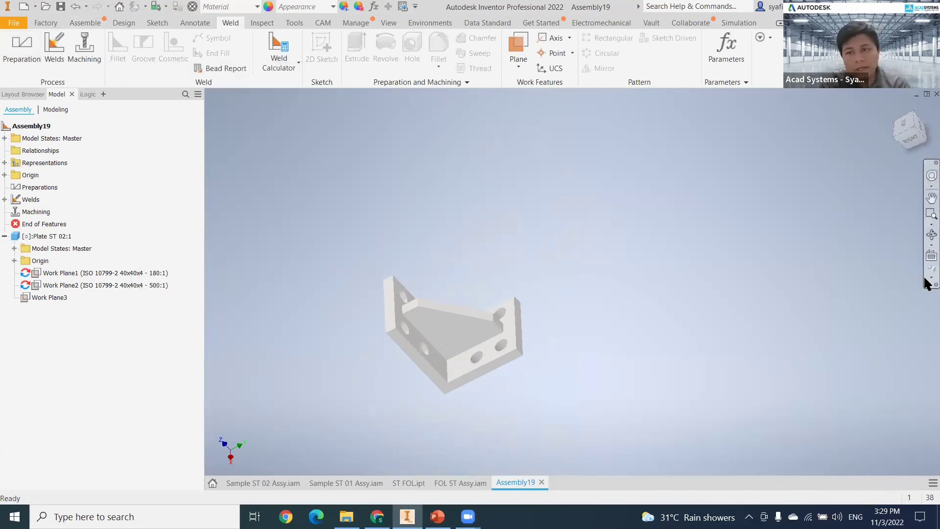
pyautogui.moveTo(840, 312); pyautogui.dragTo(834, 314, button='middle')
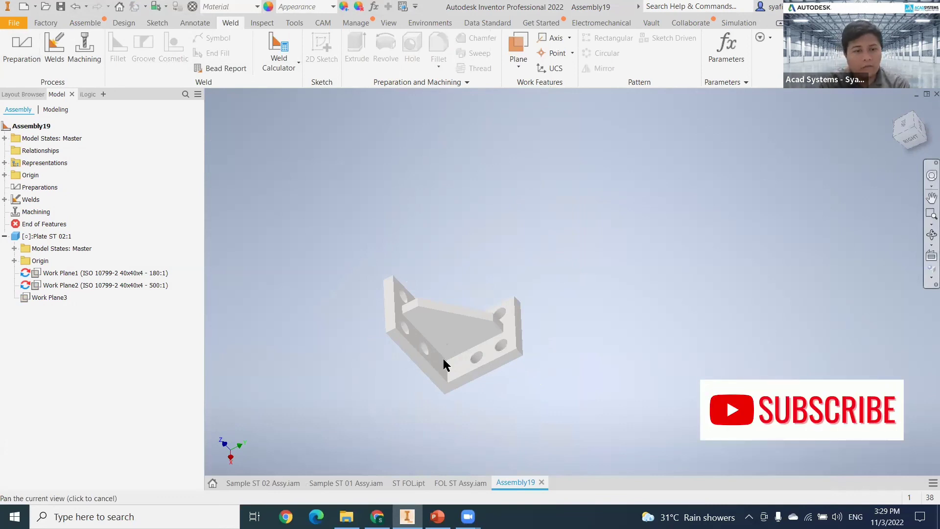
pyautogui.scroll(4, 444, 359)
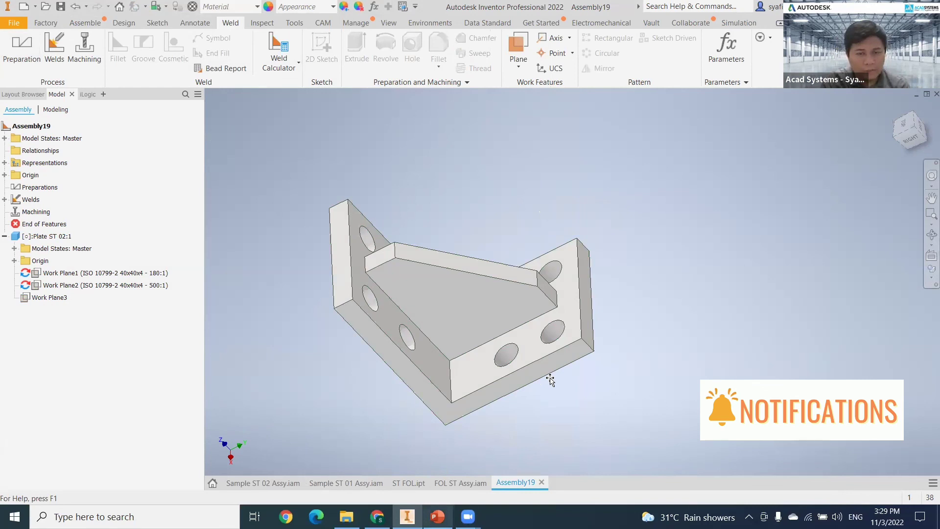
# Step: Switch to the PowerPoint presentation with the bolted steel connection photo on slide 4
pyautogui.hotkey('alt', 'Tab')
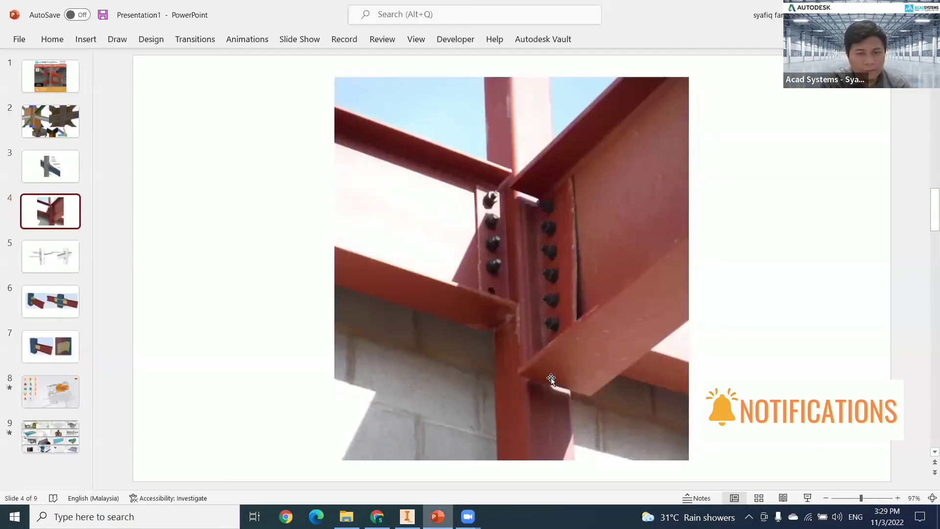